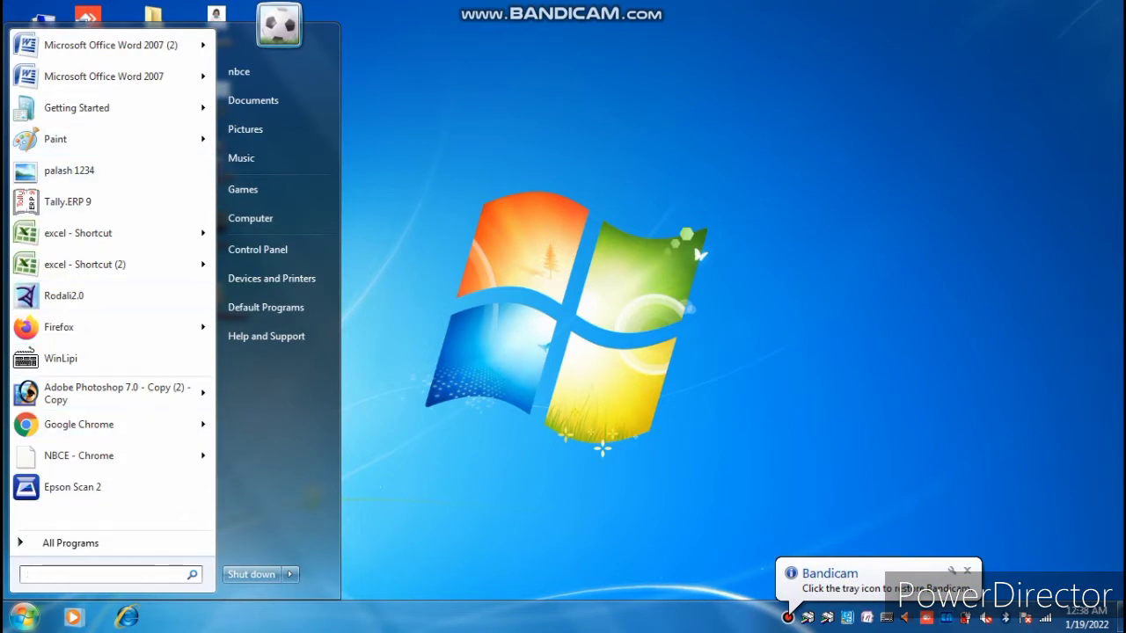
Launch Tally.ERP 9 by searching 'ta' in the Start menu.
text(ta)
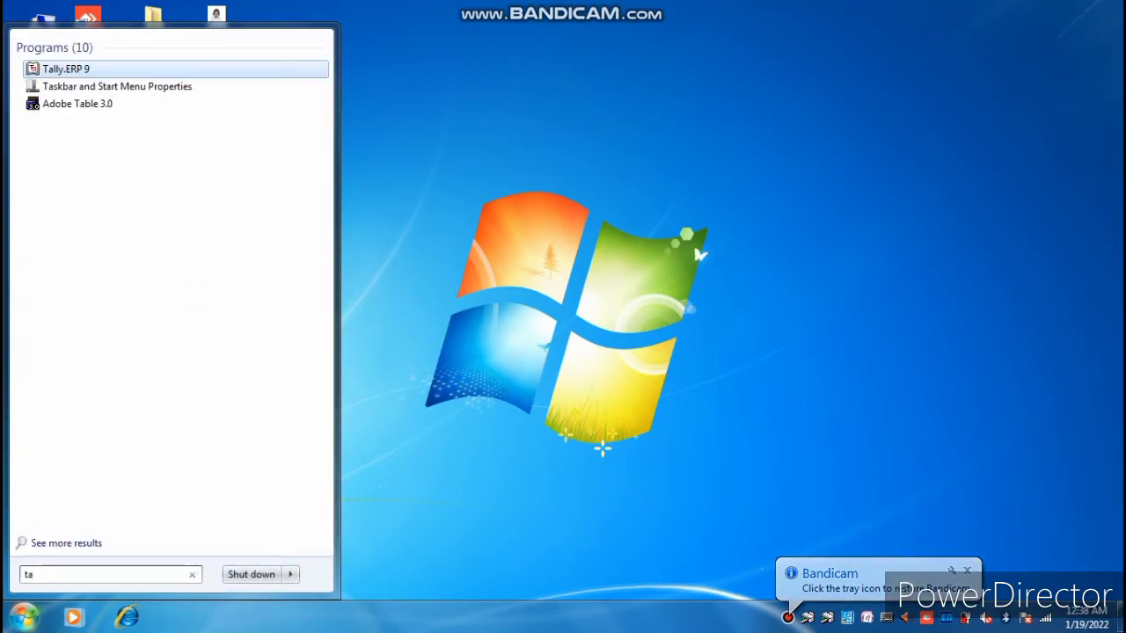
key(Return)
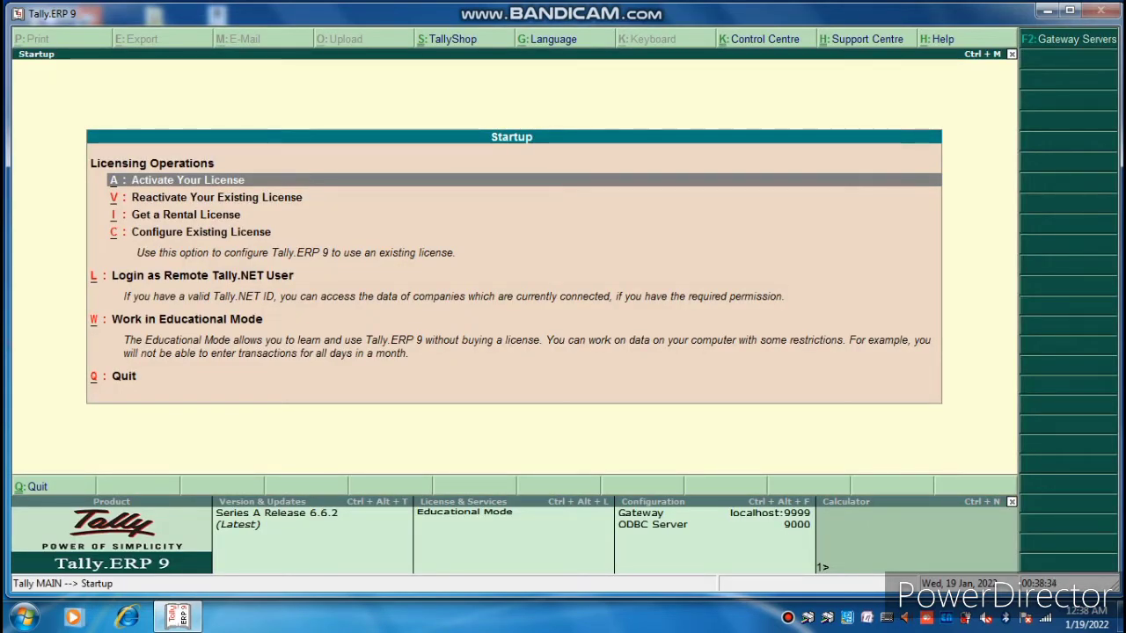
Work in Educational Mode, shut the Sk company with Alt+F1, and start Create Company.
key(w)
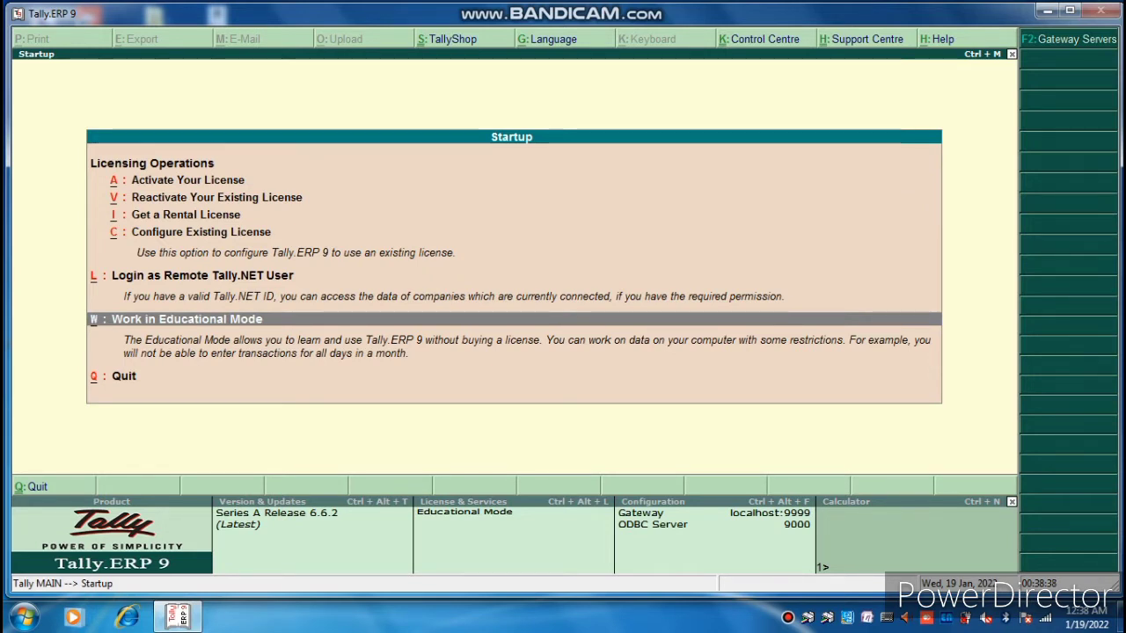
key(Return)
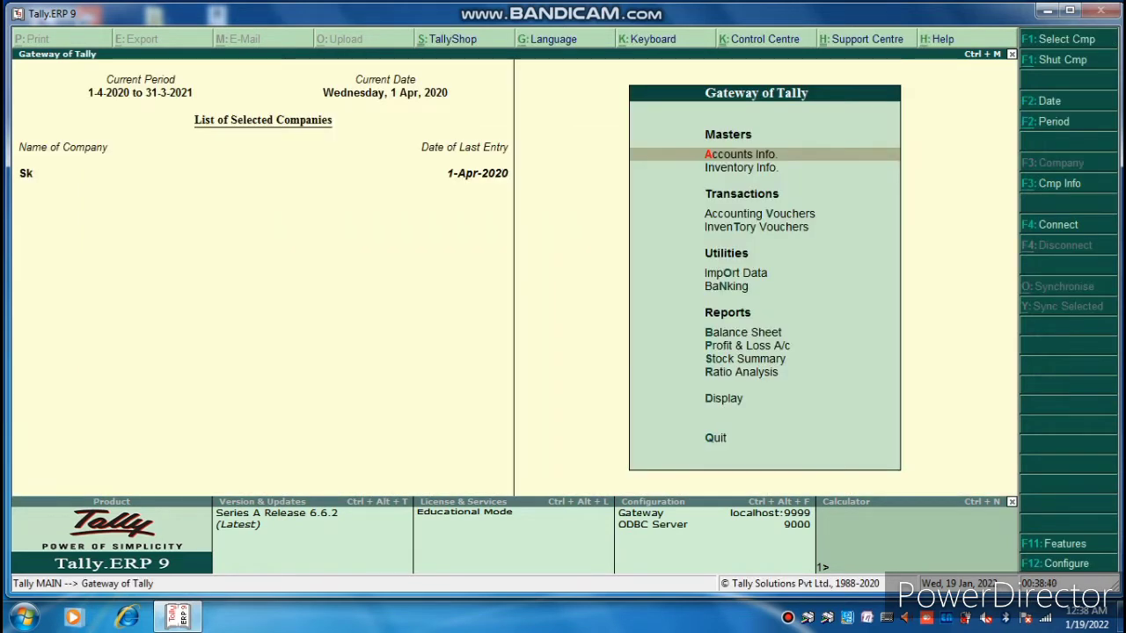
key(alt+F1)
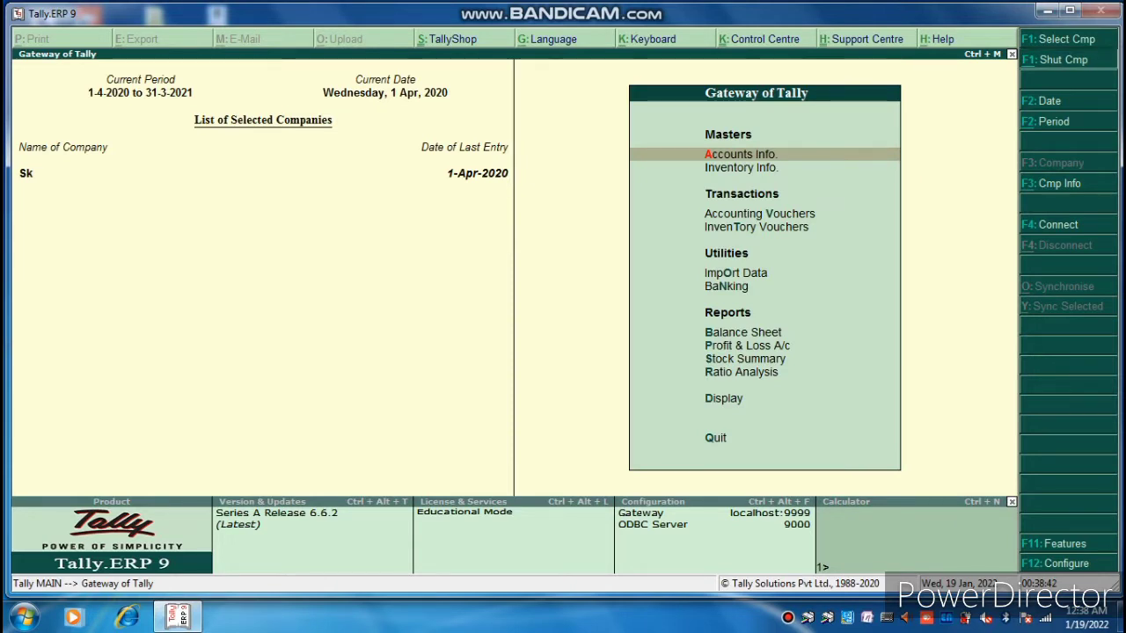
key(Down)
key(Down)
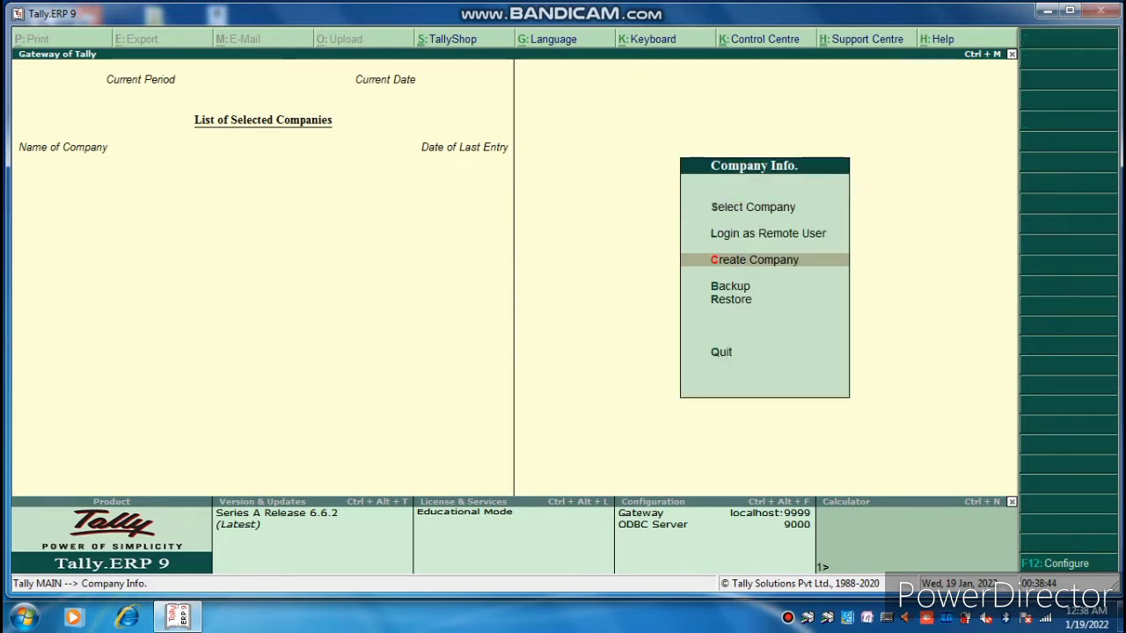
key(Return)
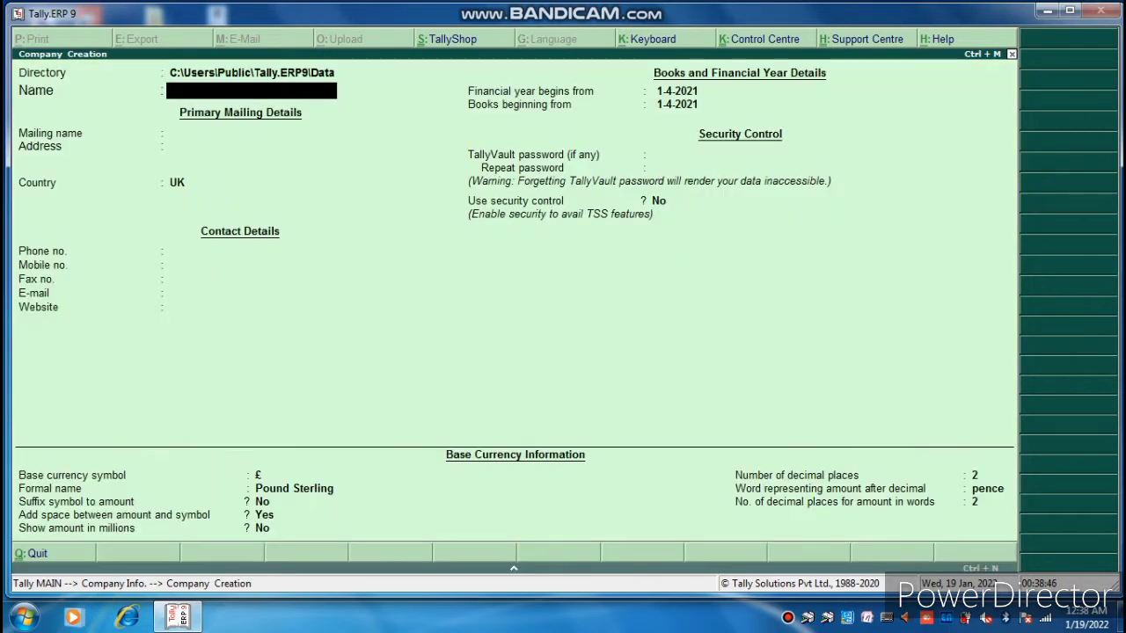
Enter company name BB MOTORS, country India, state Assam and the pincode.
text(BB MOTORS)
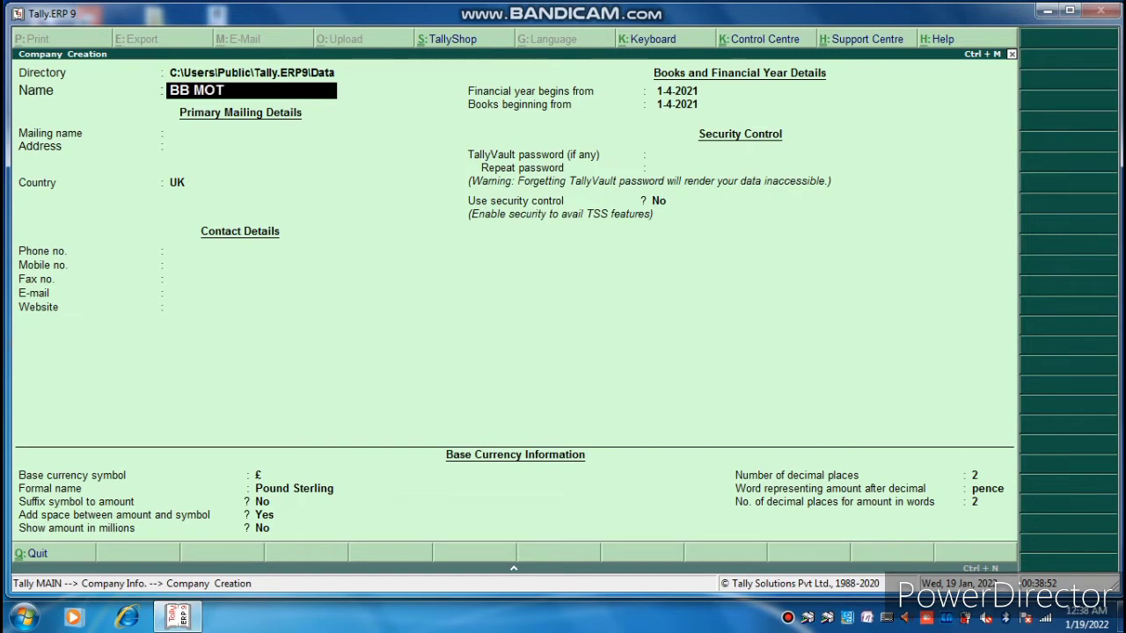
key(Return)
key(Return)
key(Return)
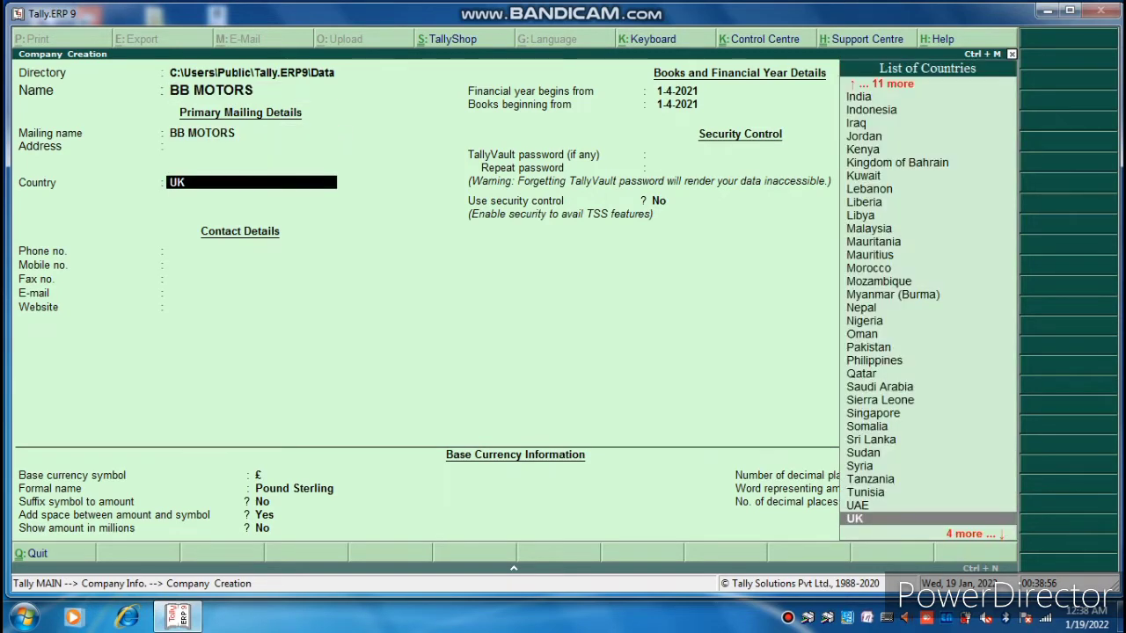
text(IND)
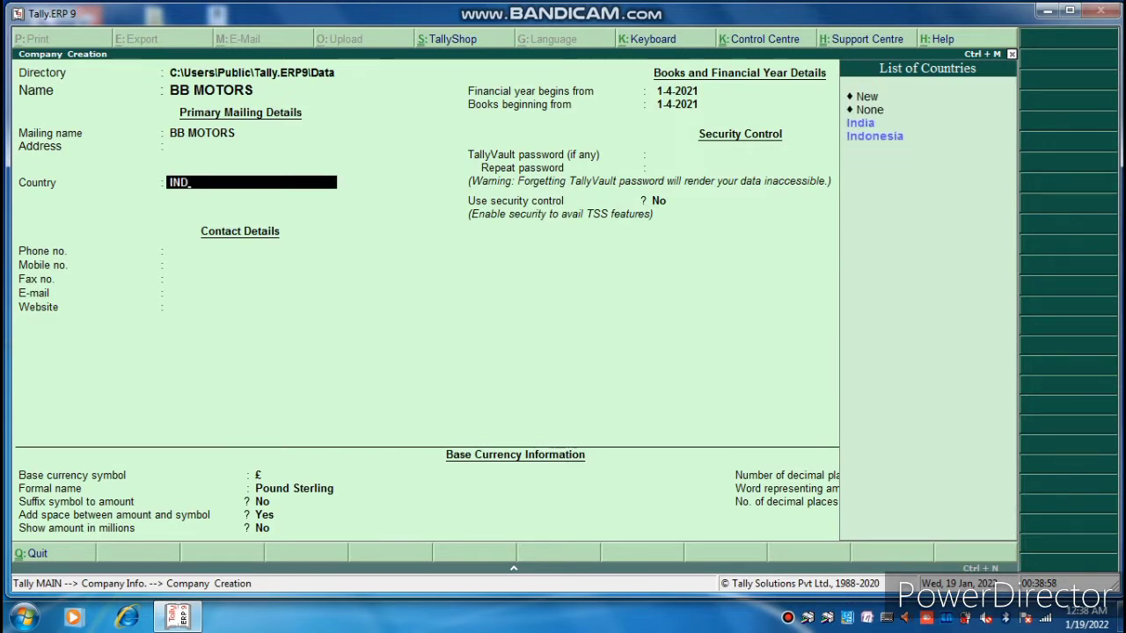
key(Return)
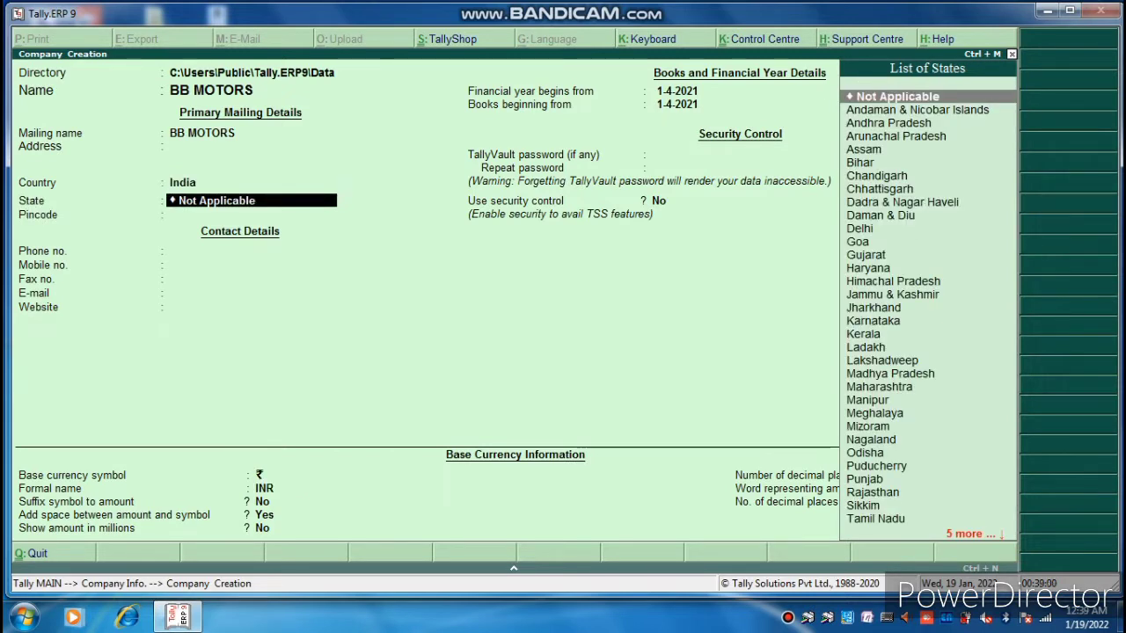
text(ASS)
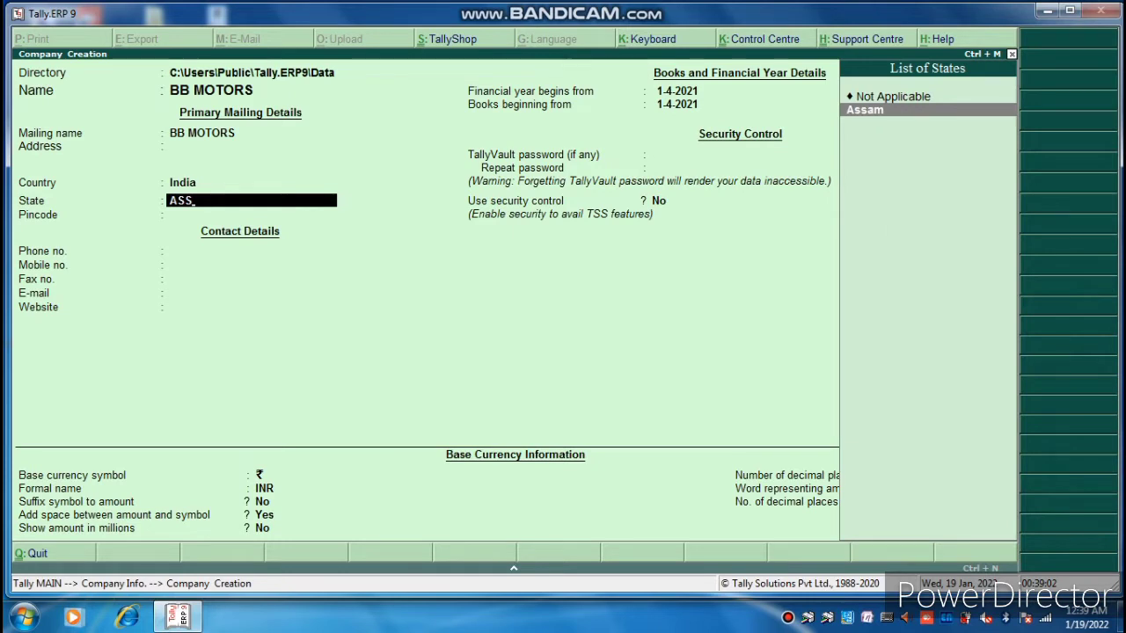
key(Return)
text(78)
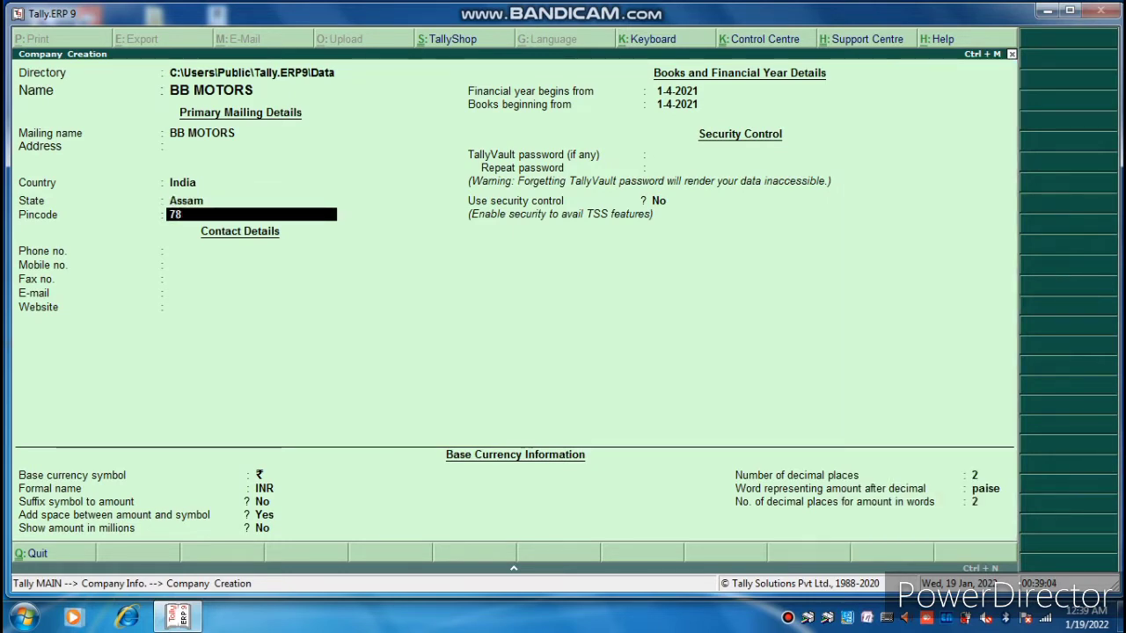
text(4164)
key(Return)
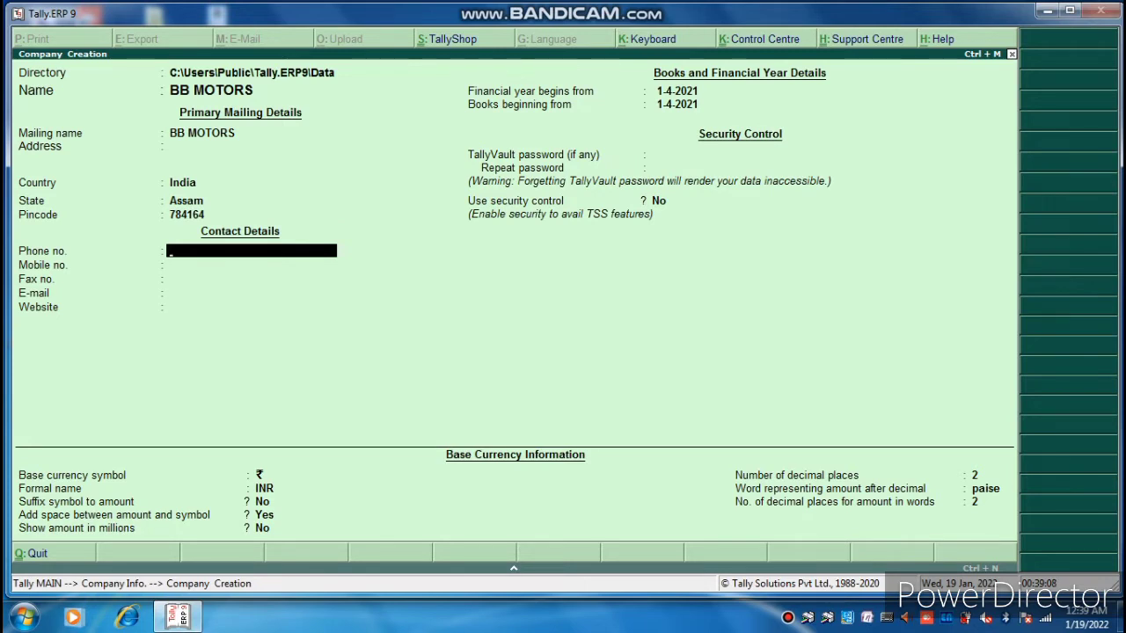
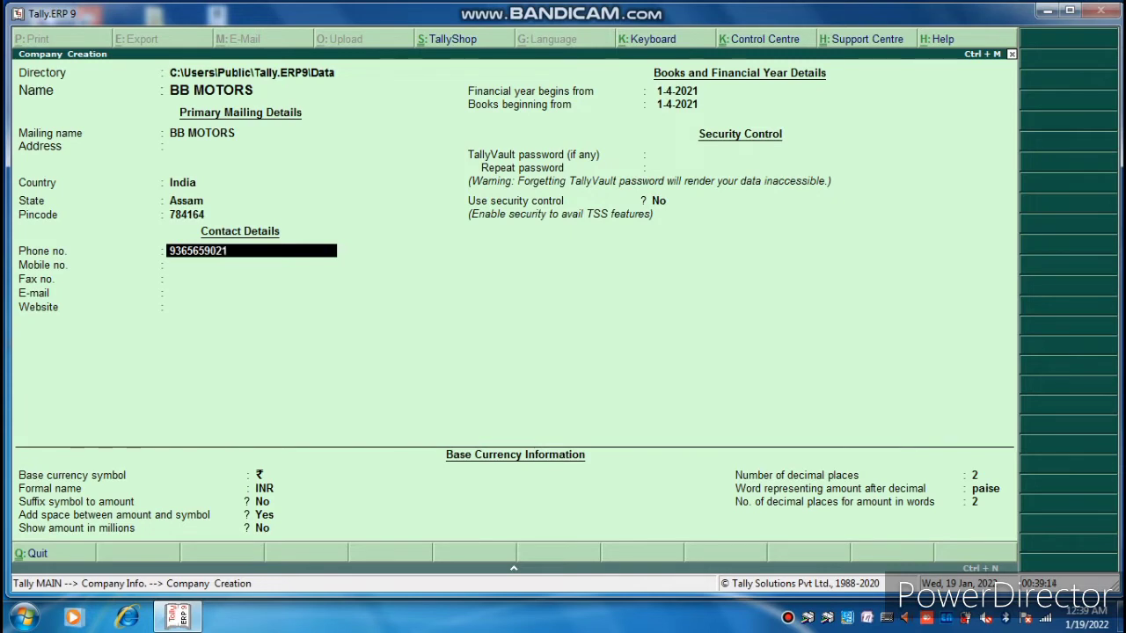
Enter the contact phone number and keep defaults for the remaining company fields.
key(Return)
key(Return)
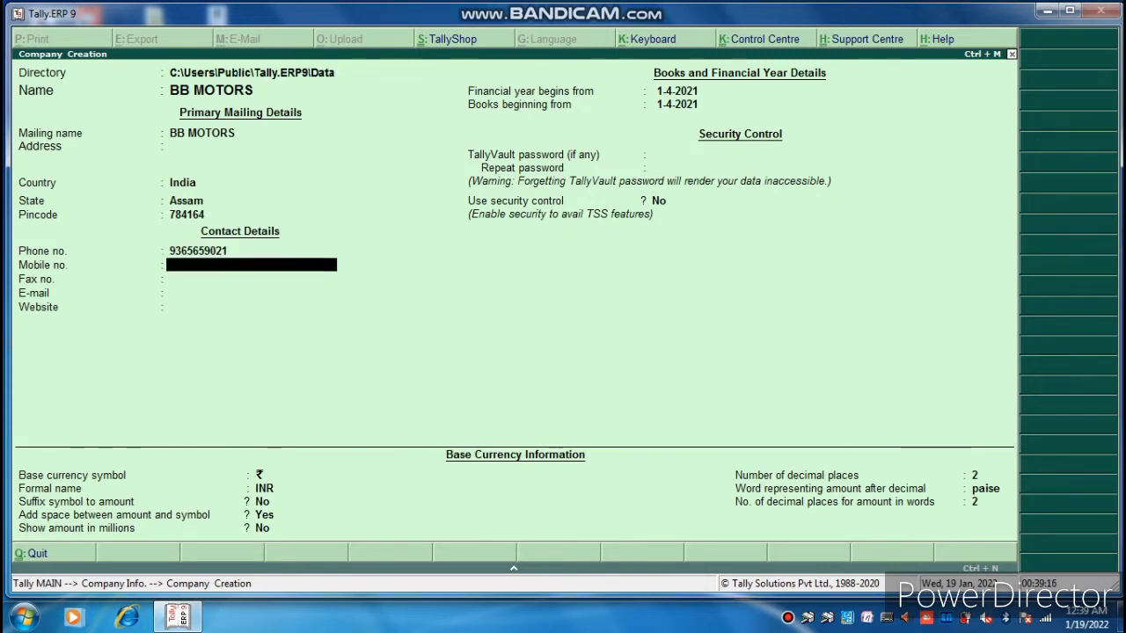
key(Return)
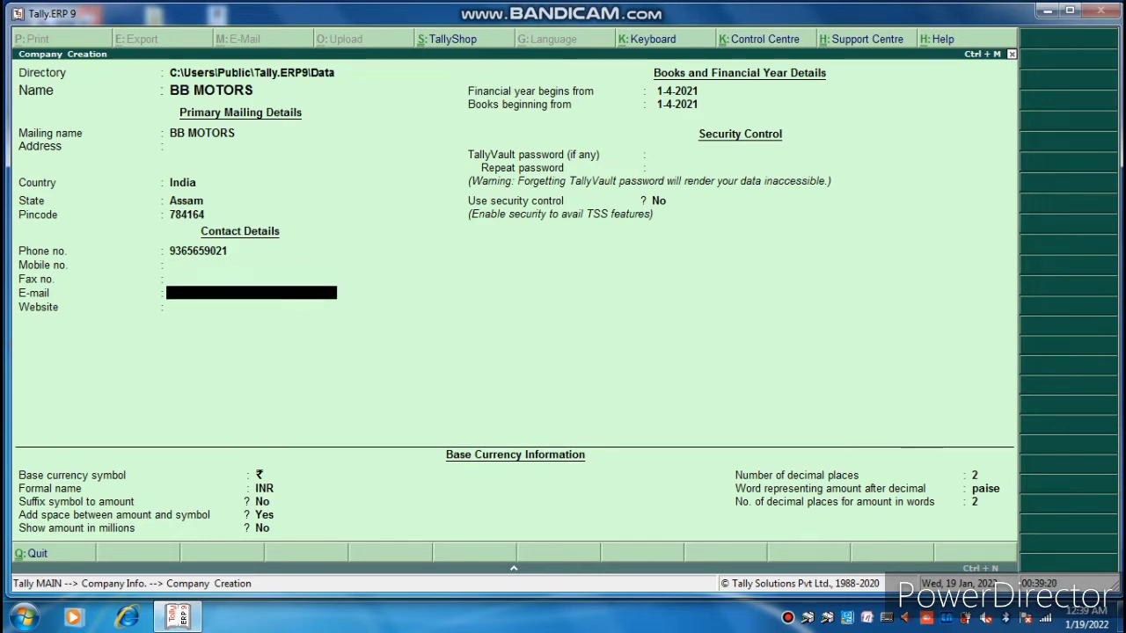
key(Return)
key(Return)
key(Return)
key(Return)
key(Return)
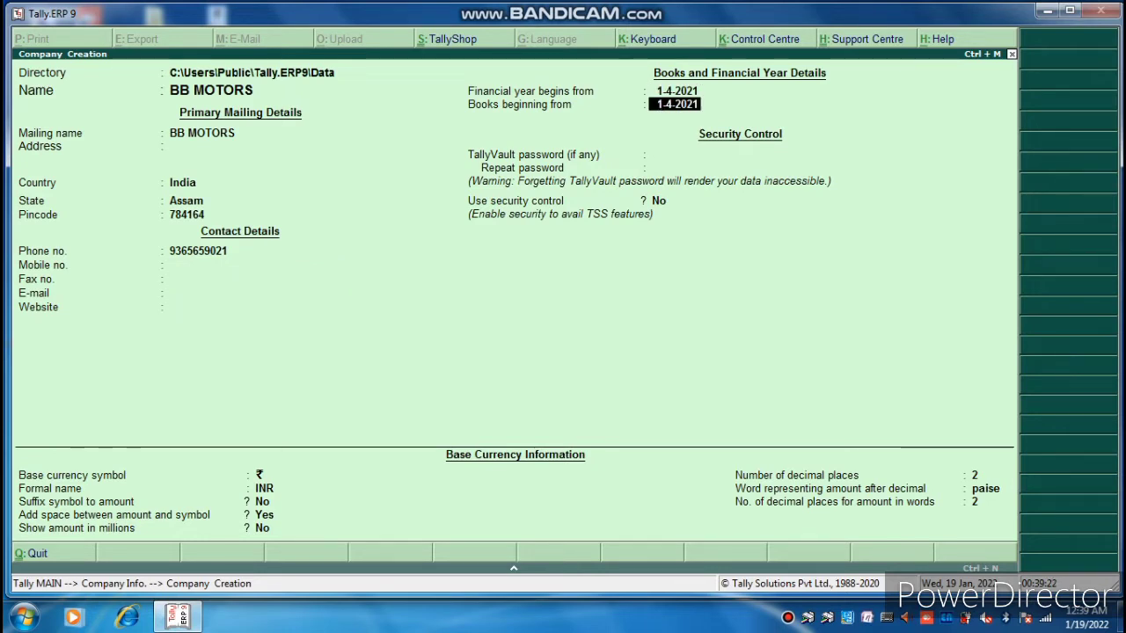
key(Return)
key(Return)
key(Return)
key(Return)
key(Return)
key(Return)
key(Return)
key(Return)
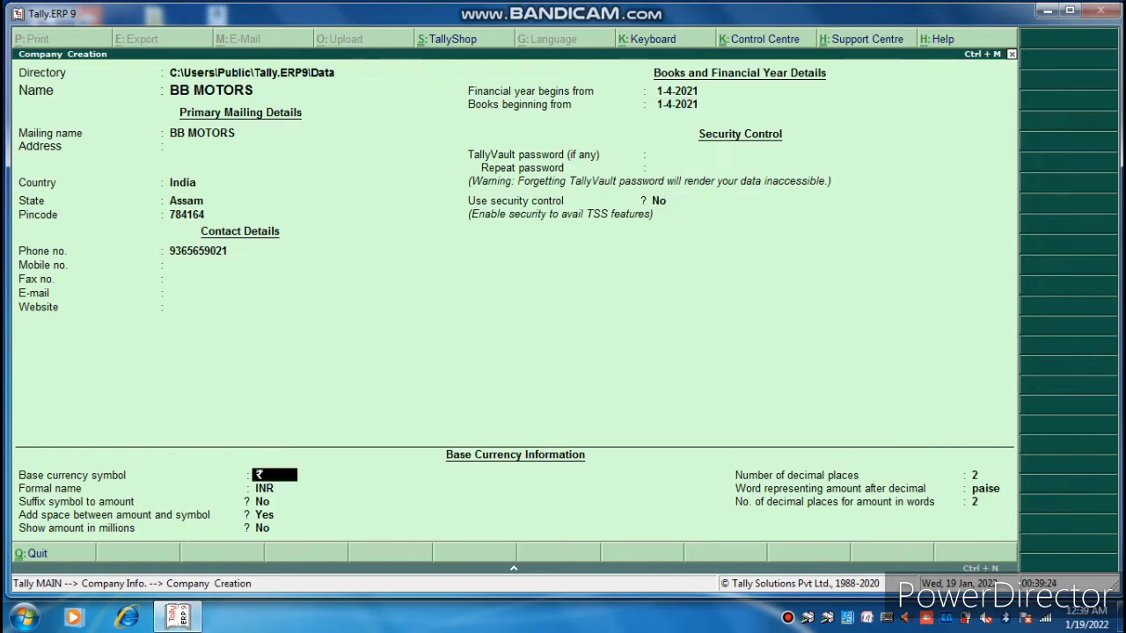
key(Return)
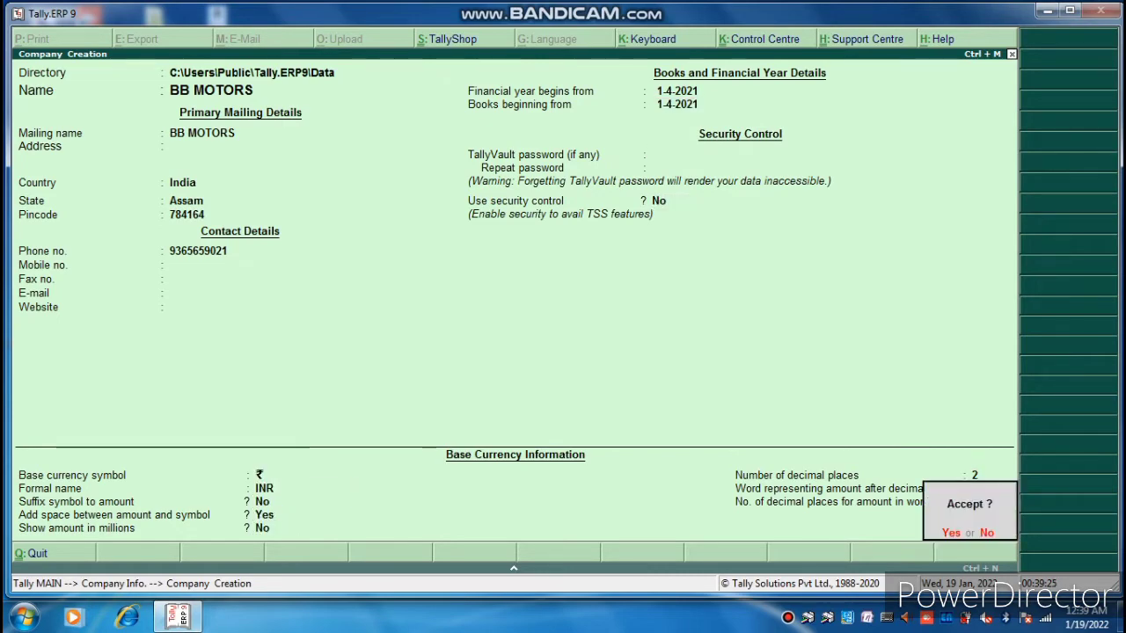
key(Return)
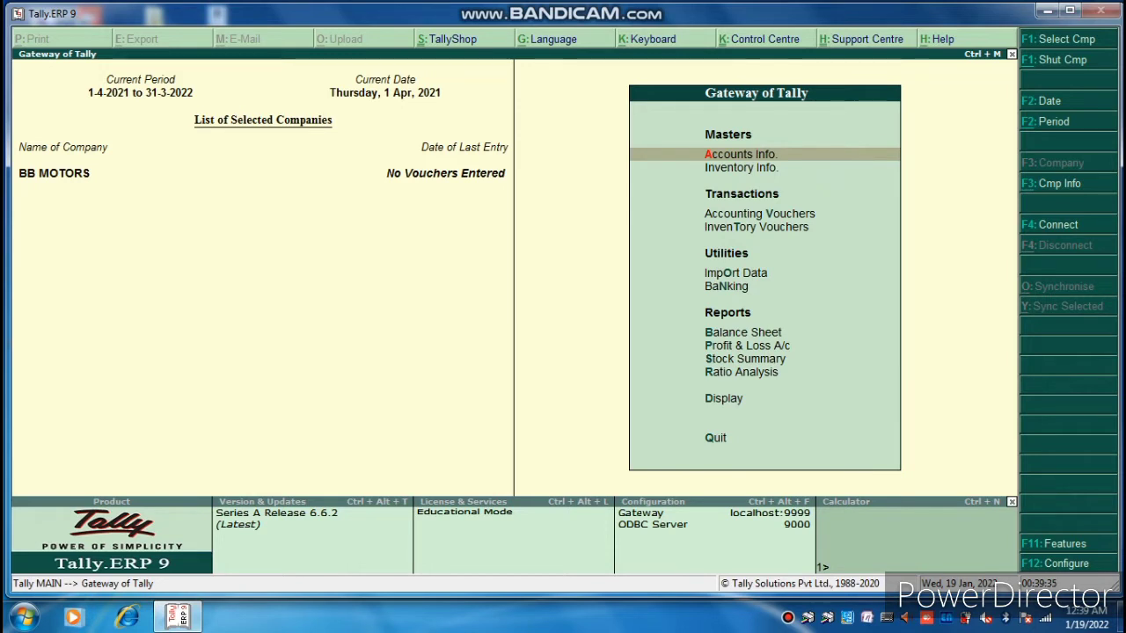
Under F11 Statutory & Taxation, set Enable GST and Set/alter GST details to Yes.
key(F11)
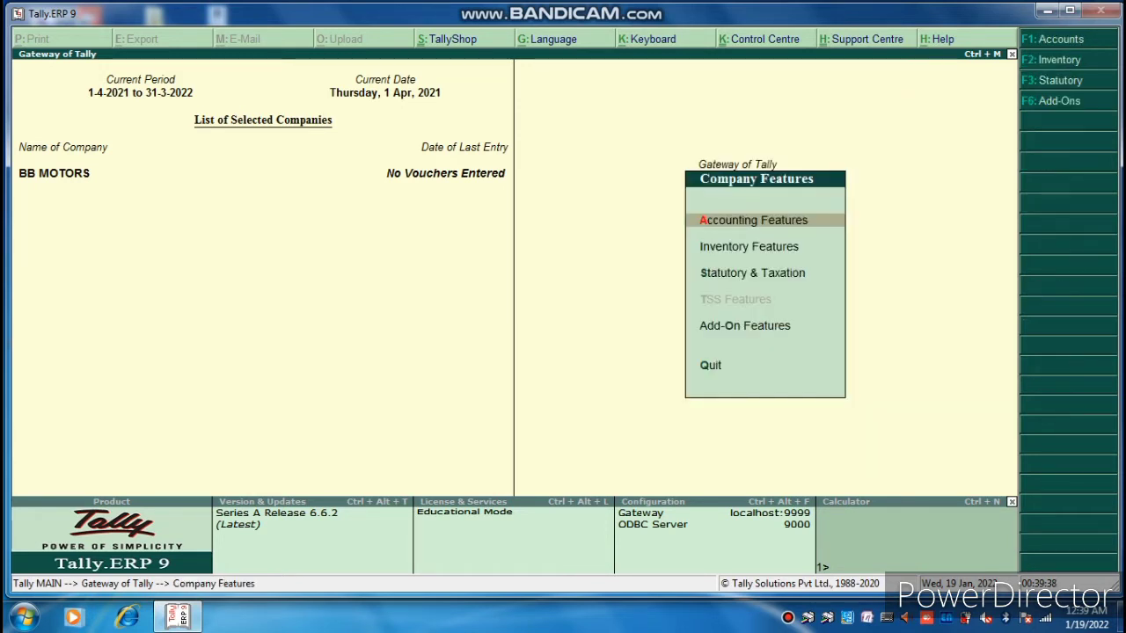
key(Down)
key(Down)
key(Return)
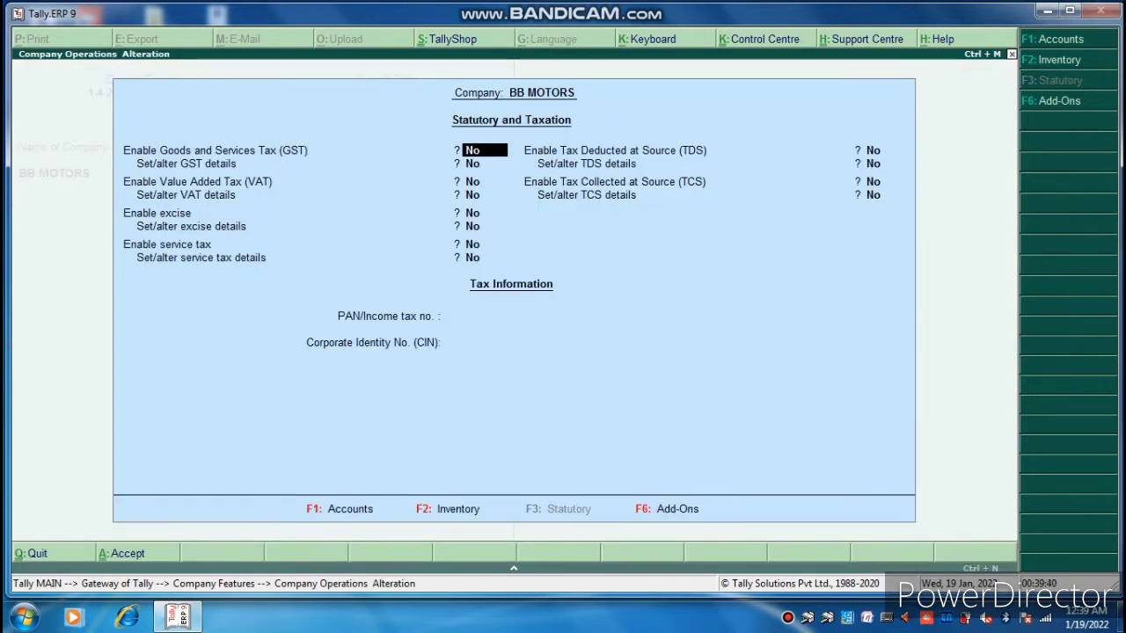
text(yes)
key(Return)
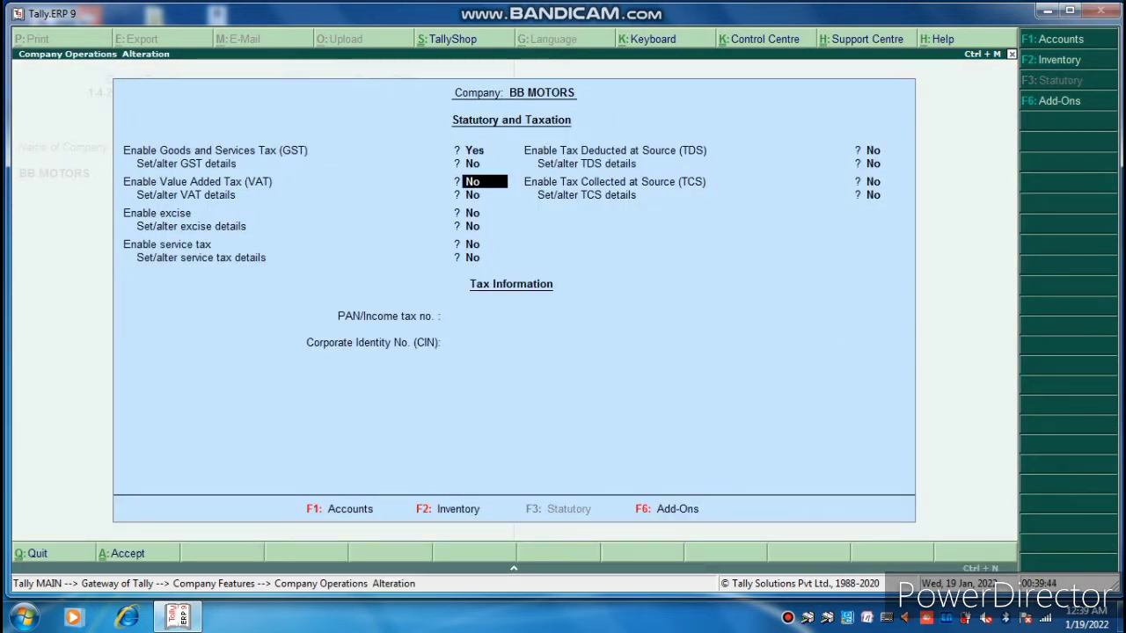
key(Up)
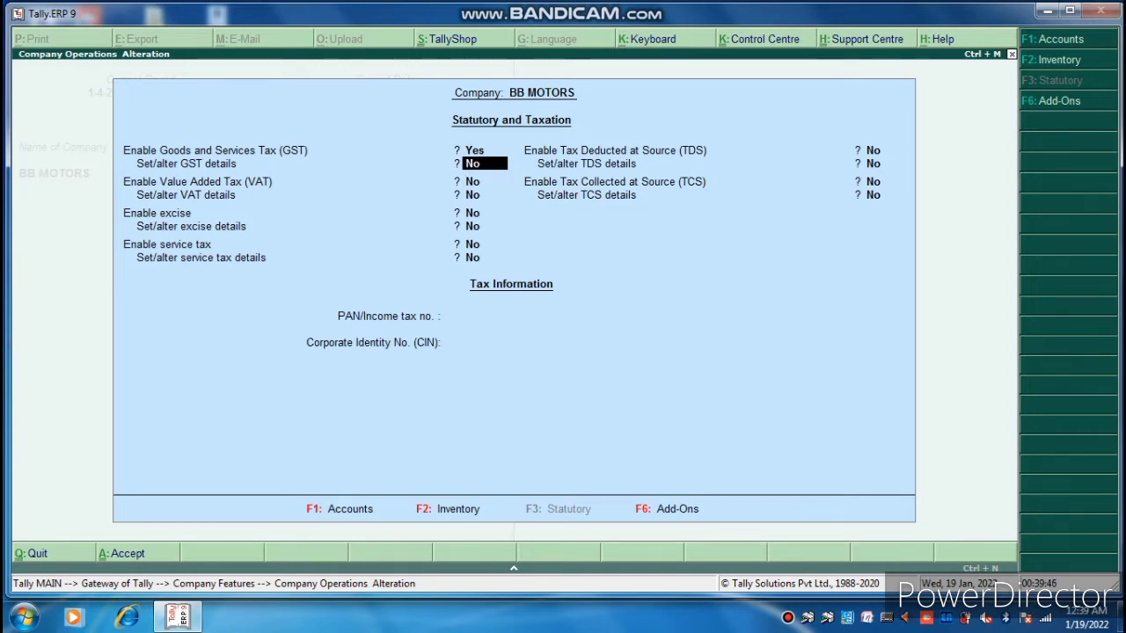
text(yes)
key(Return)
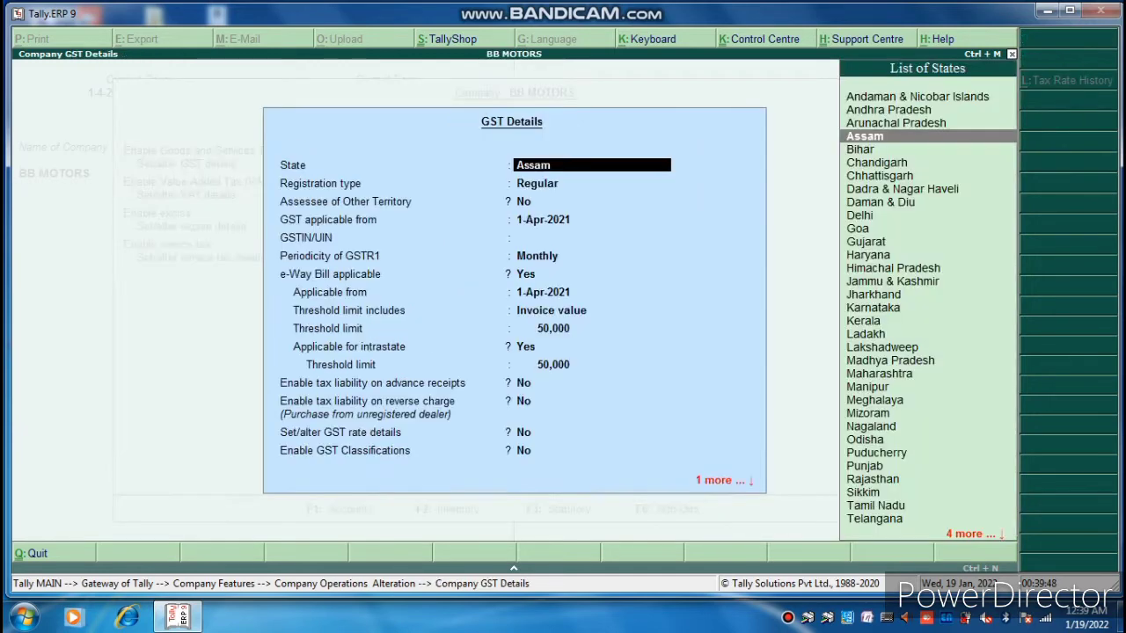
Keep Assam as the state, enter the GSTIN, and save the GST details with defaults.
key(Return)
key(Return)
key(Return)
key(Return)
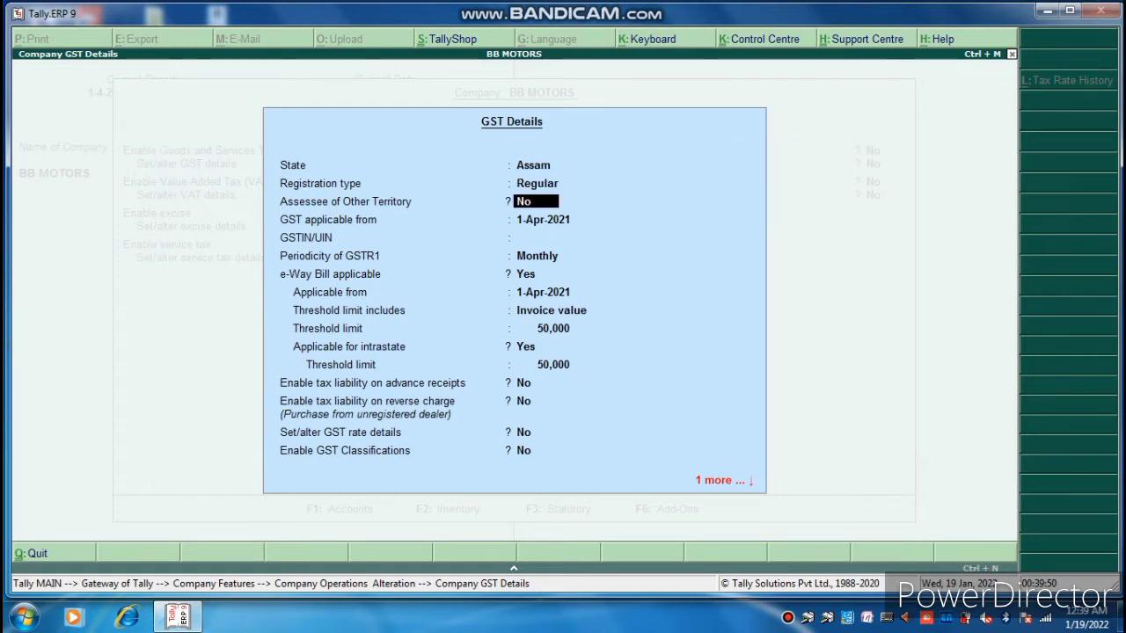
text(GS)
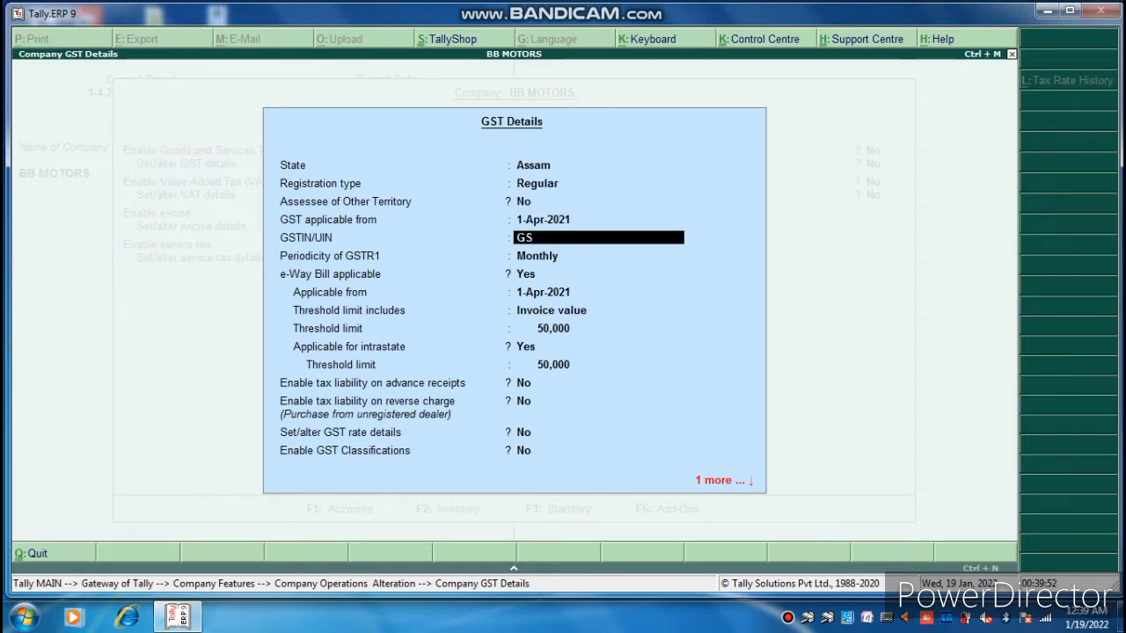
text(TIN12345678)
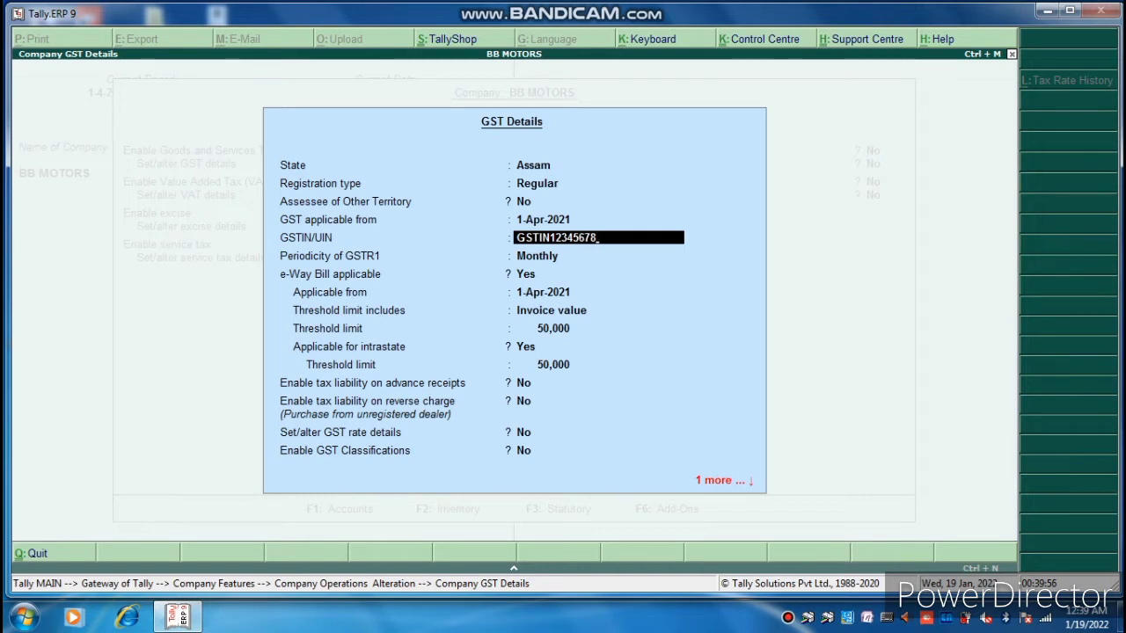
key(Return)
key(Return)
key(Return)
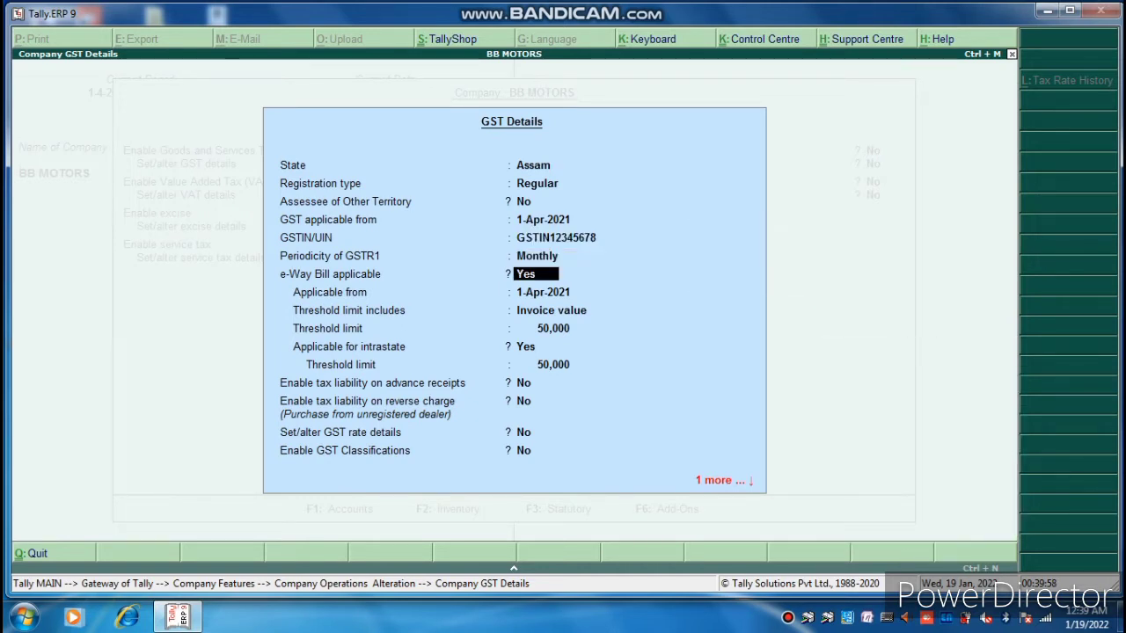
key(Return)
key(Return)
key(Return)
key(Return)
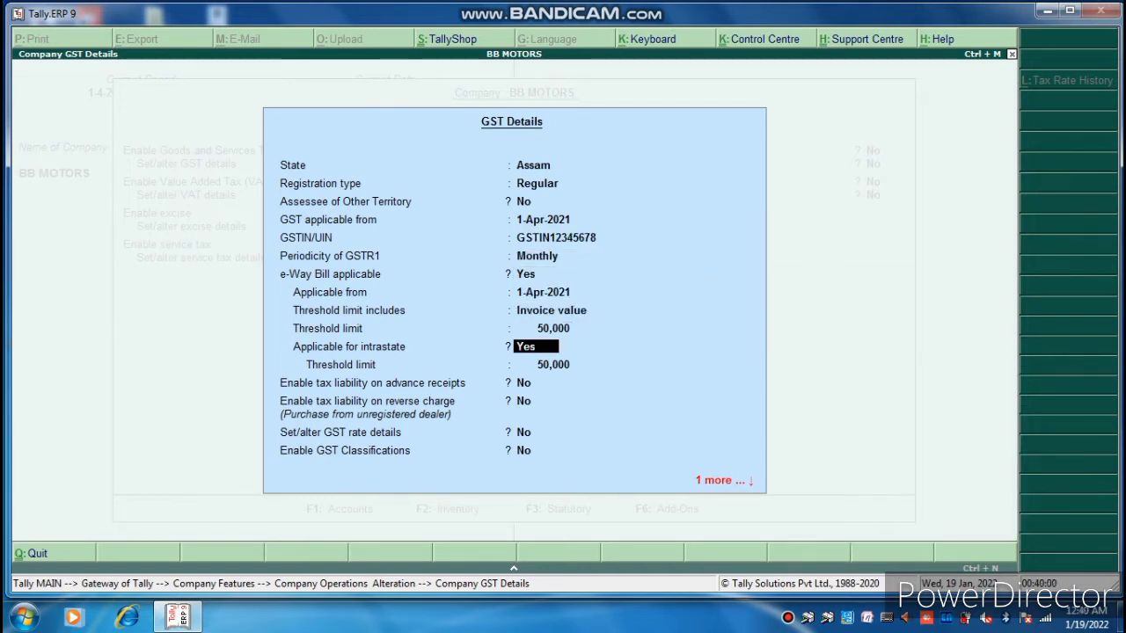
key(Return)
key(Return)
key(Return)
key(Return)
key(Return)
key(Return)
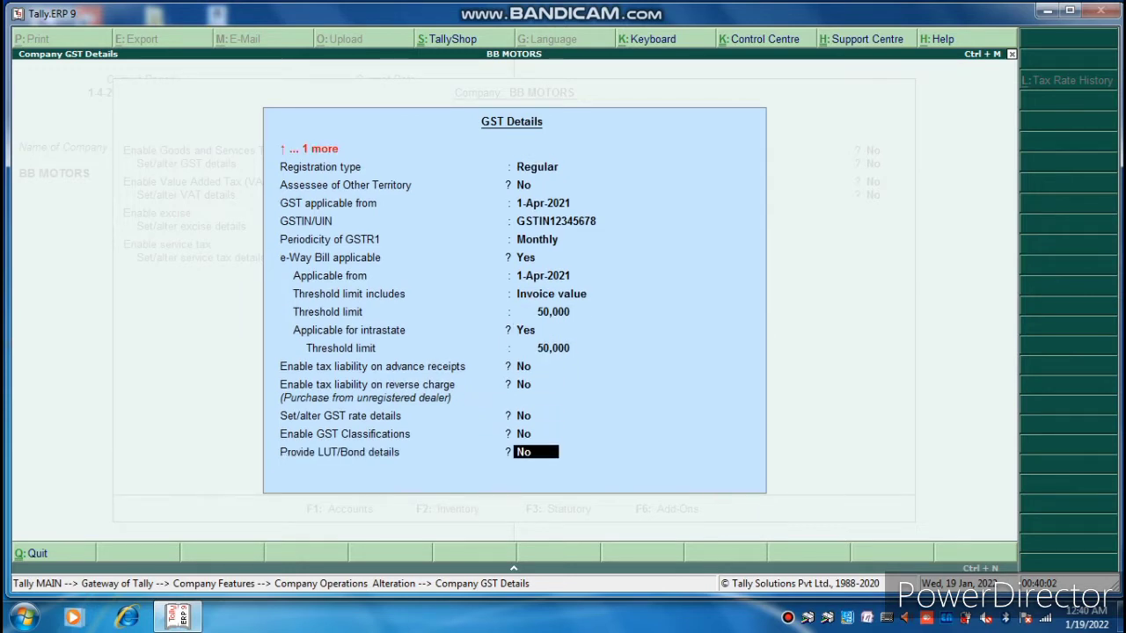
key(Return)
key(Return)
key(Return)
key(Return)
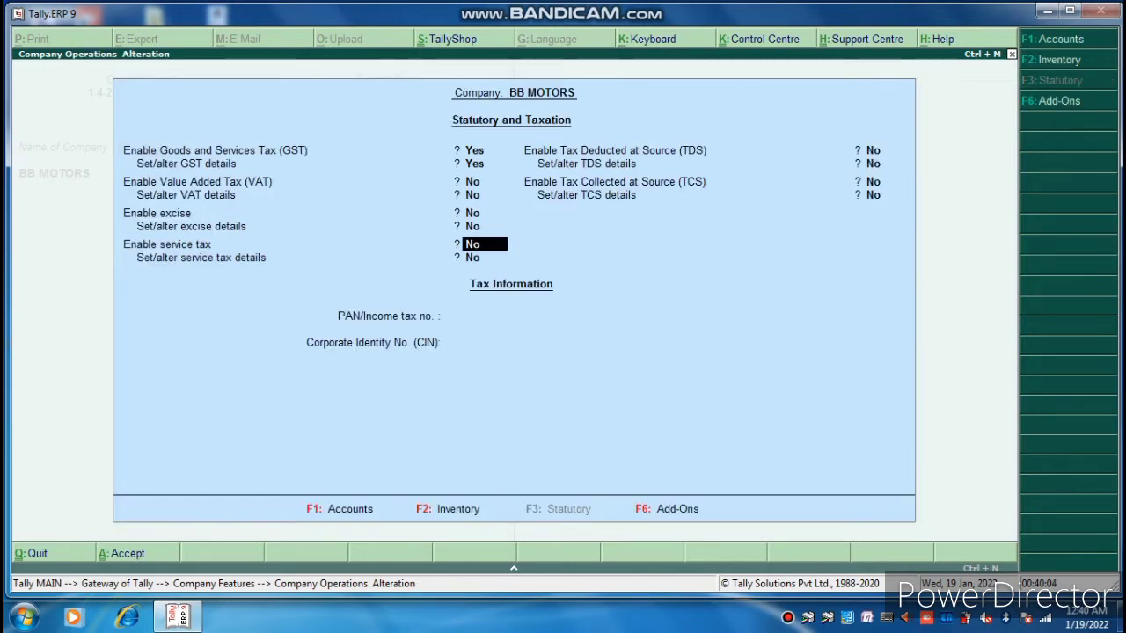
key(Return)
key(Return)
key(Return)
key(Return)
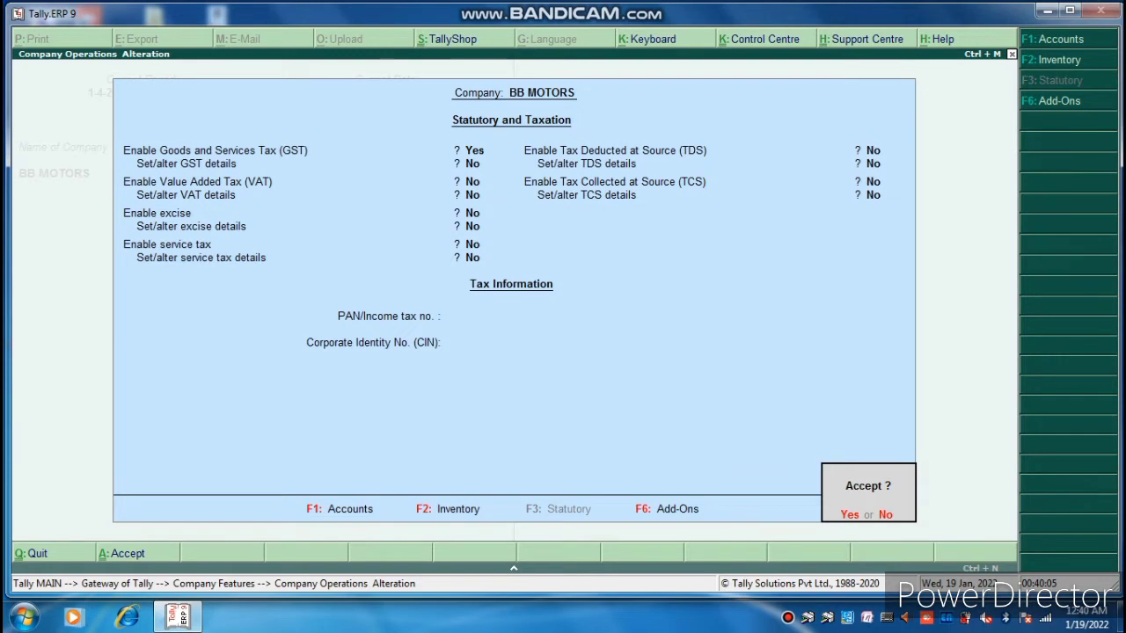
key(Return)
key(Escape)
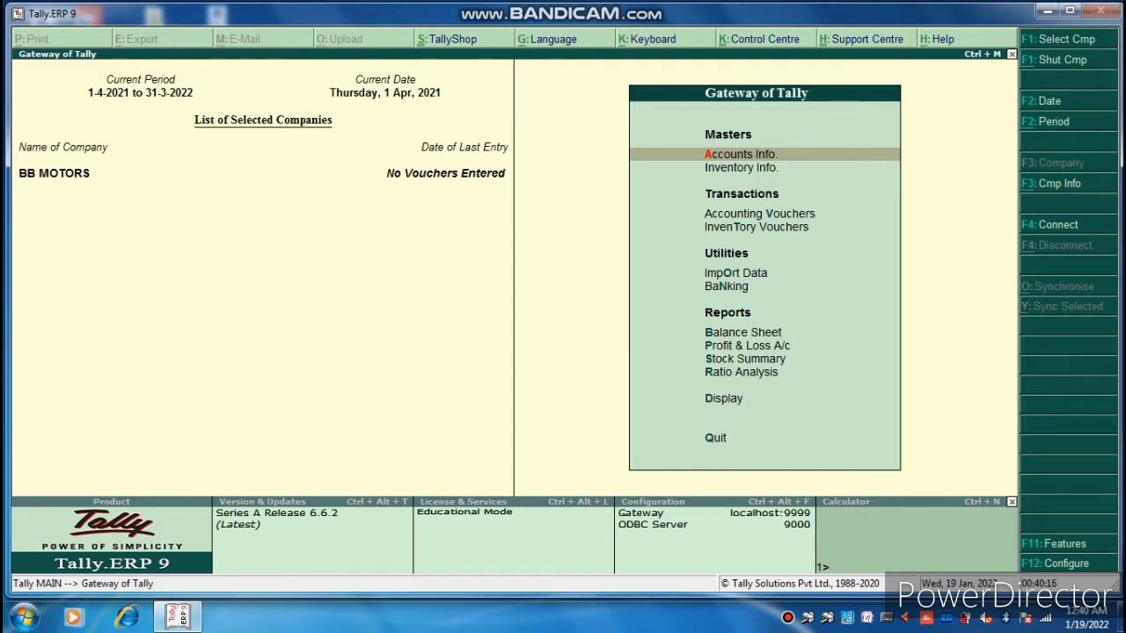
Open a new Stock Group creation form from Inventory Info.
key(Down)
key(Return)
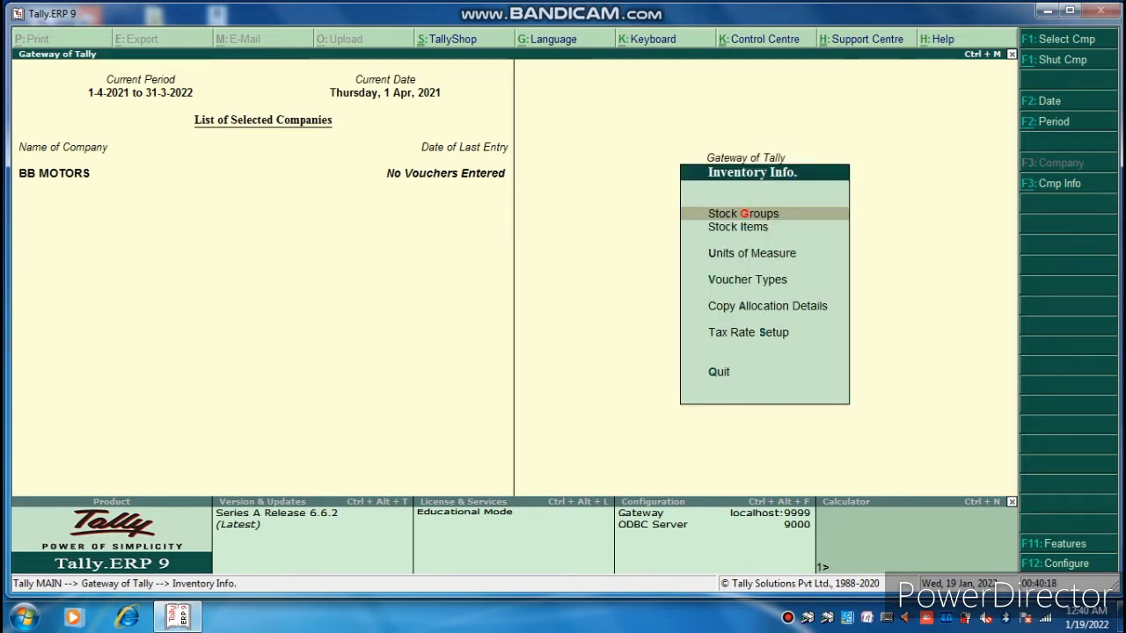
key(Return)
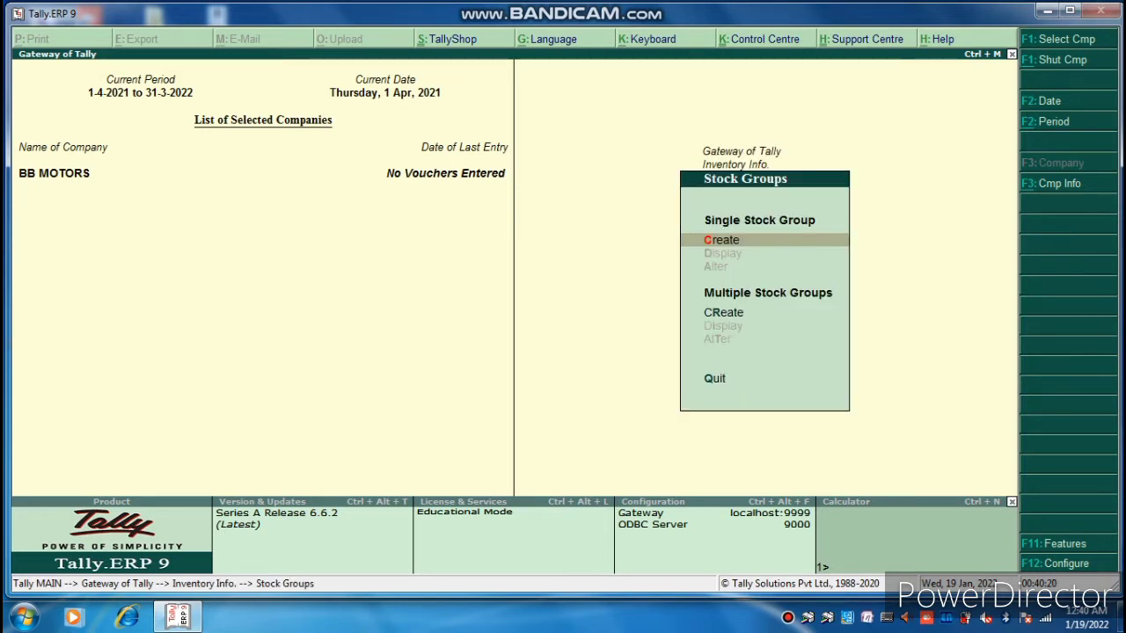
key(Return)
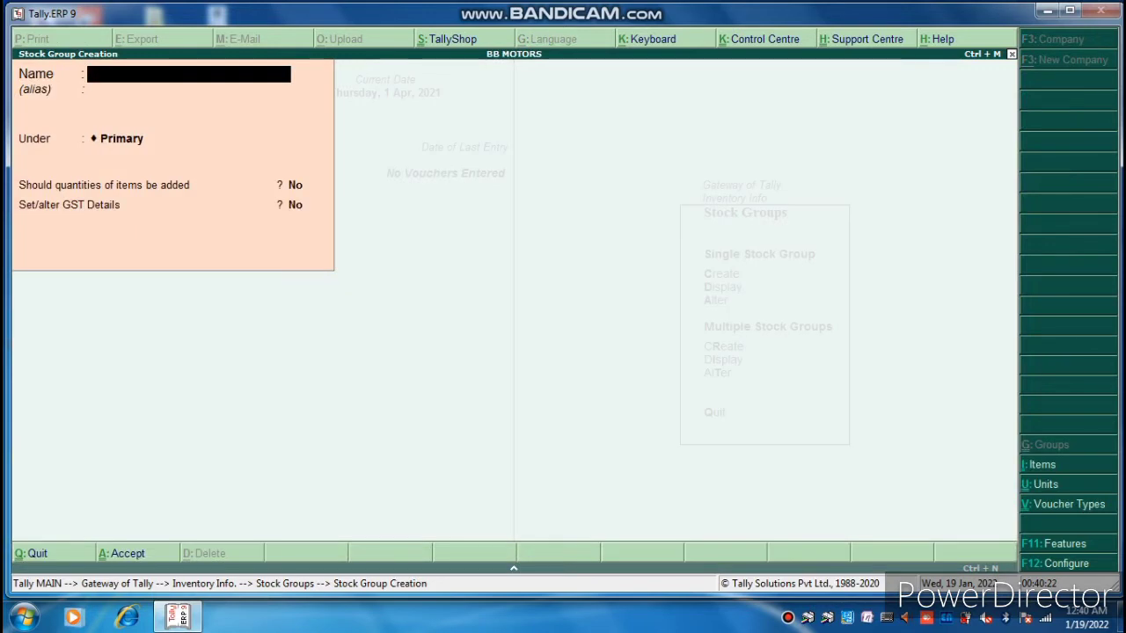
Create stock group BAJAJ under Primary with quantities added, Taxable at 5% integrated tax.
text(BAJAJ)
key(Return)
key(Return)
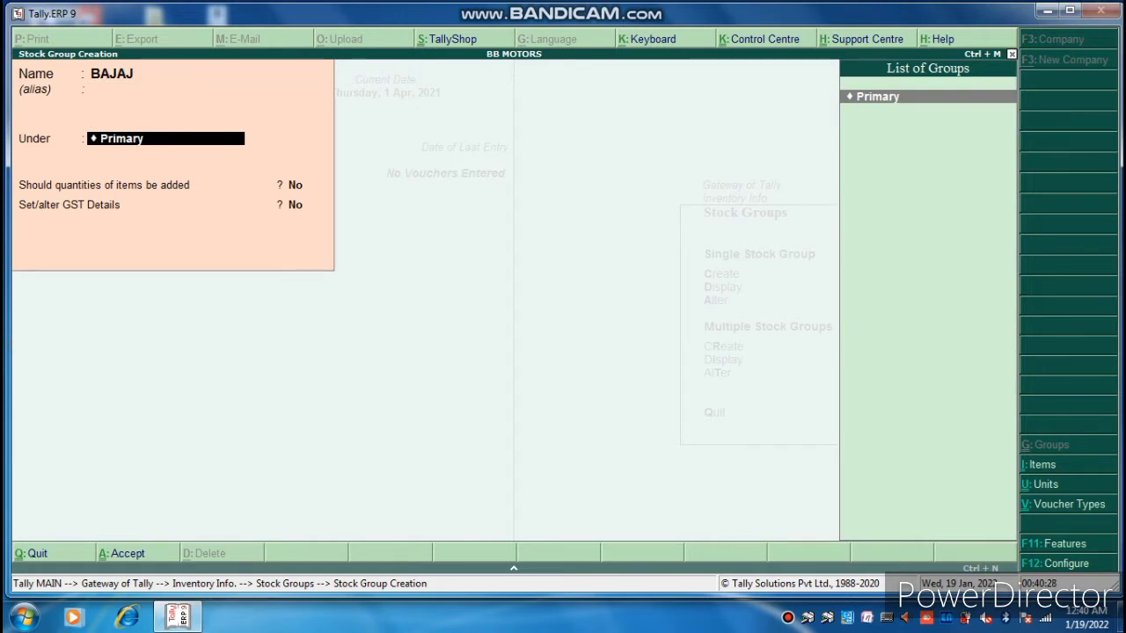
key(Return)
text(YE)
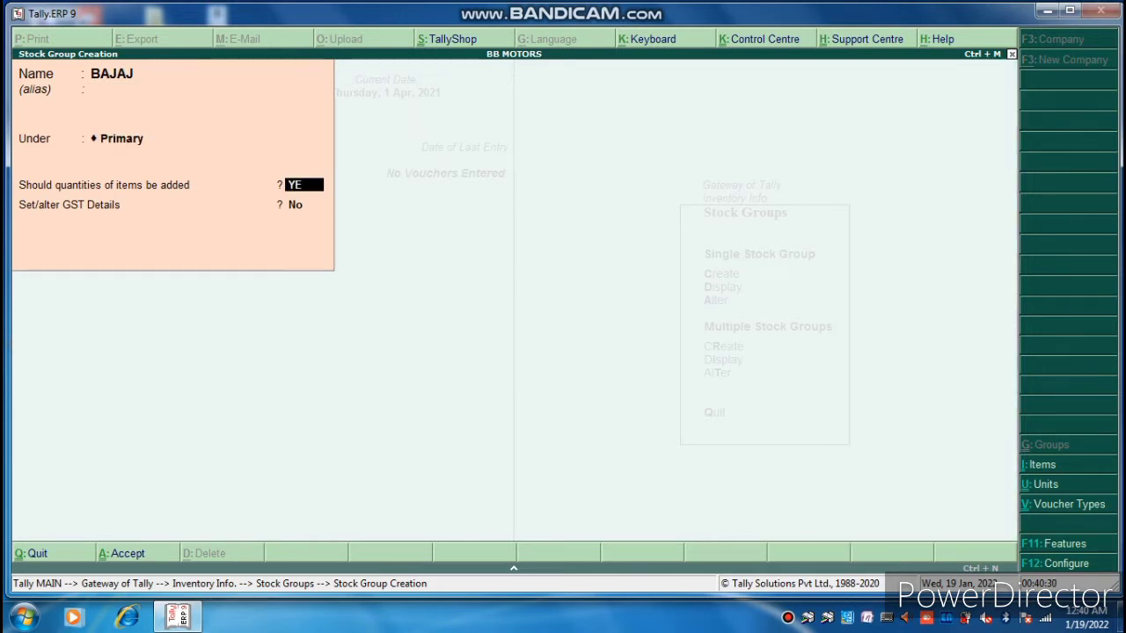
text(S)
key(Return)
text(YE)
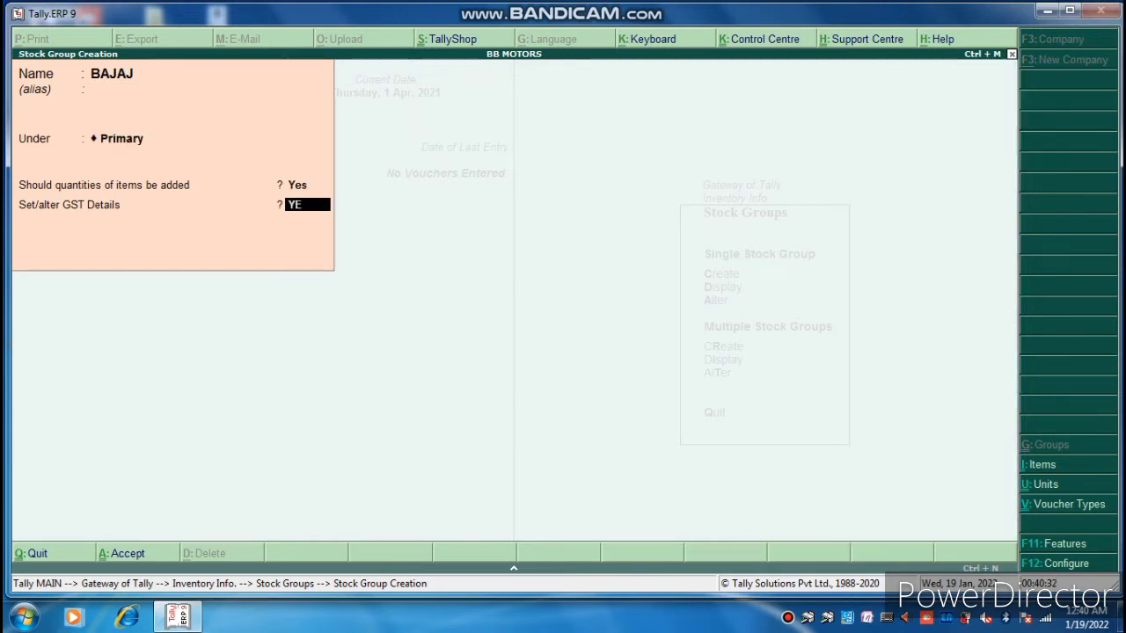
text(S)
key(Return)
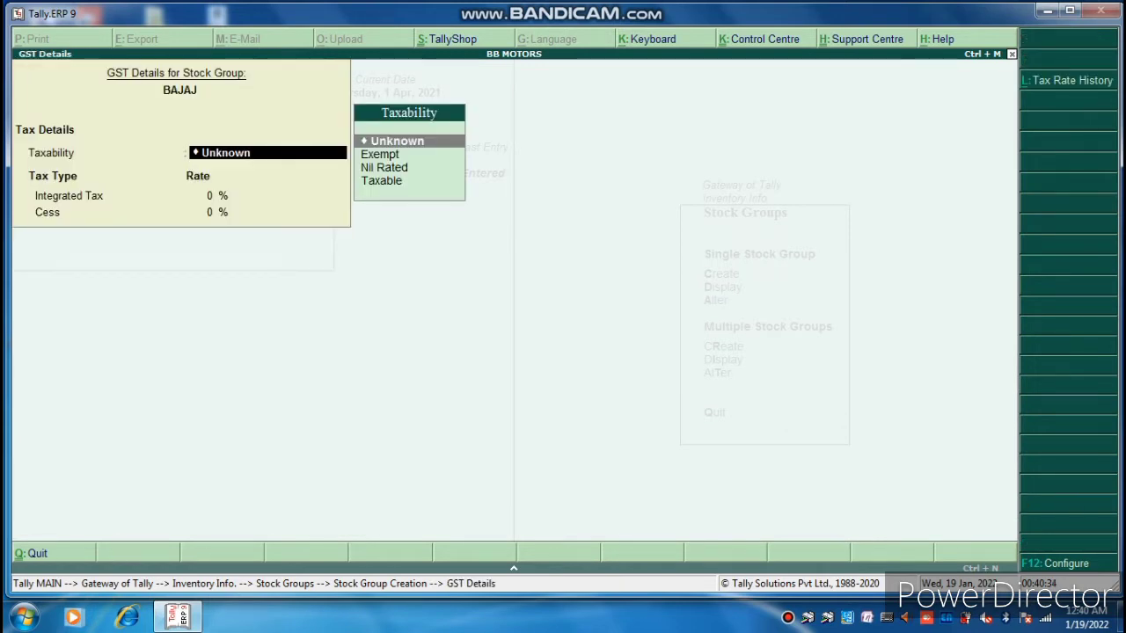
key(Down)
key(Down)
key(Down)
key(Return)
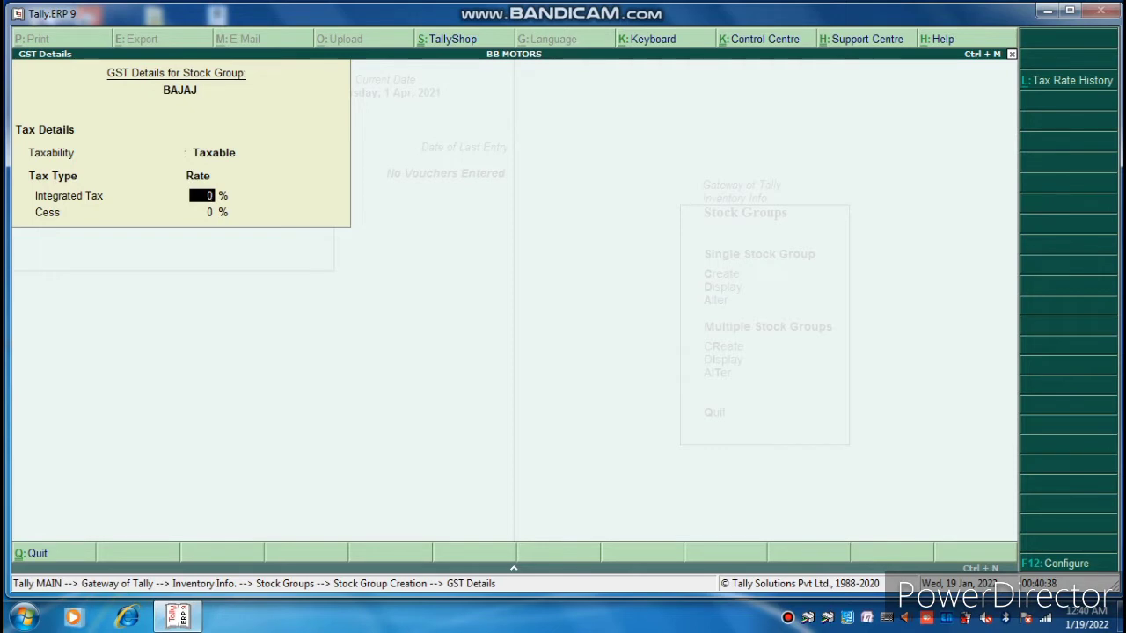
text(5)
key(Return)
key(Return)
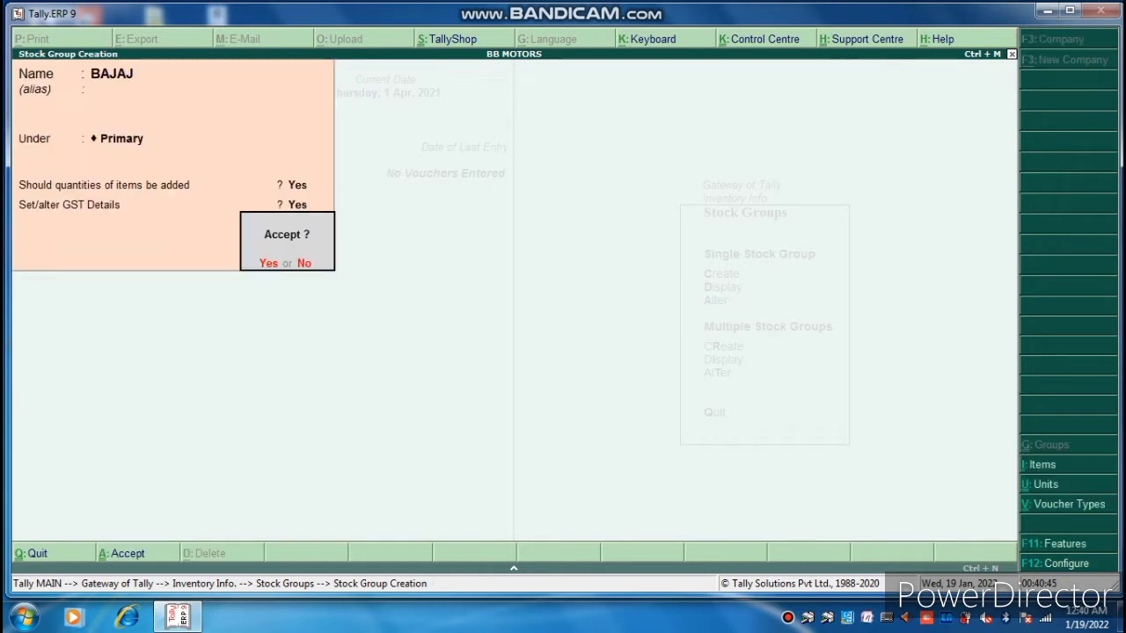
key(Return)
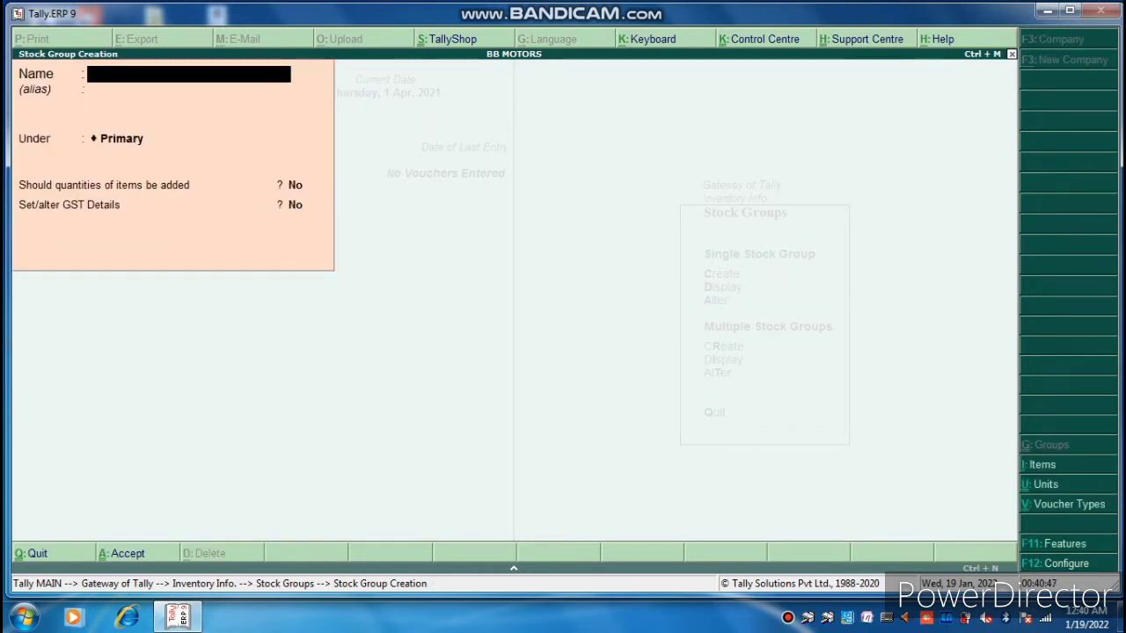
Close the blank stock group form and return to the Inventory Info menu.
key(Escape)
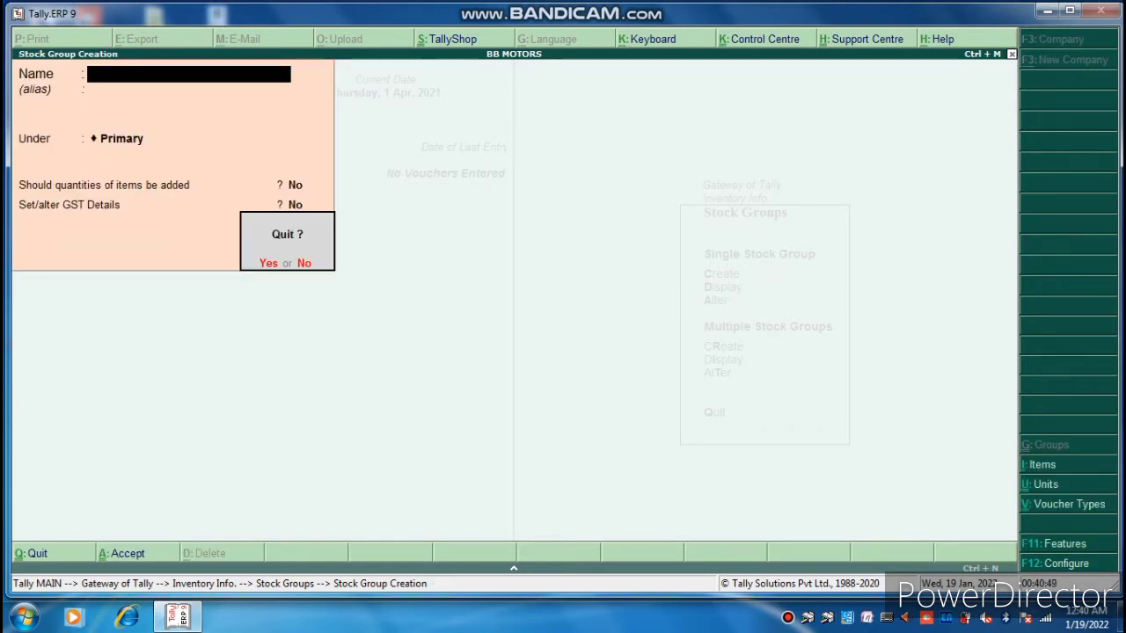
key(Return)
key(Escape)
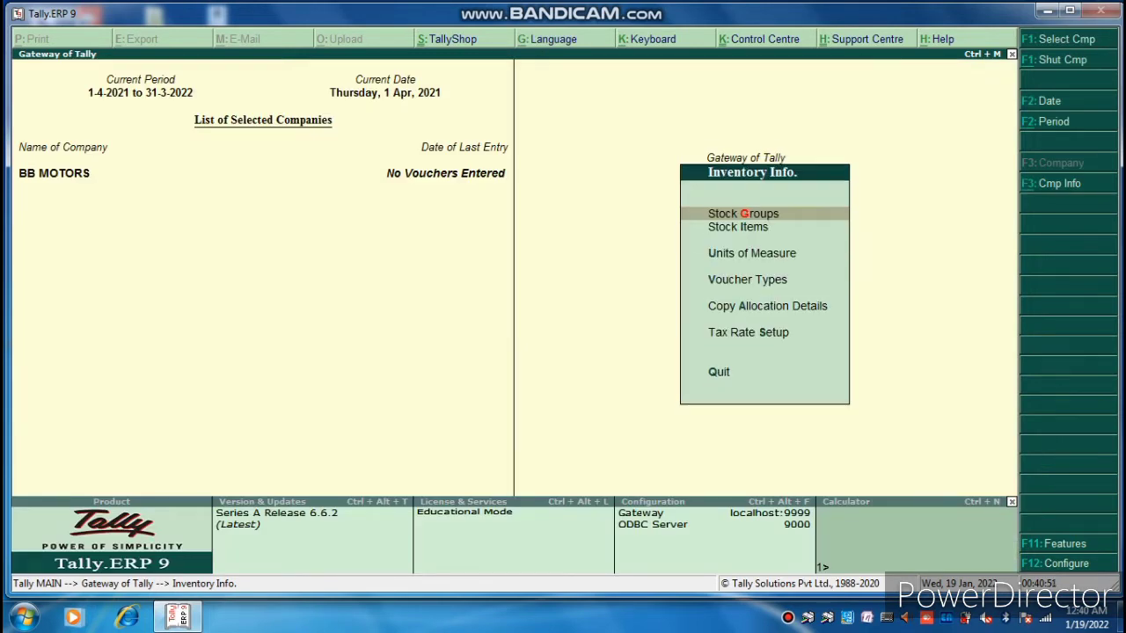
key(Down)
key(Down)
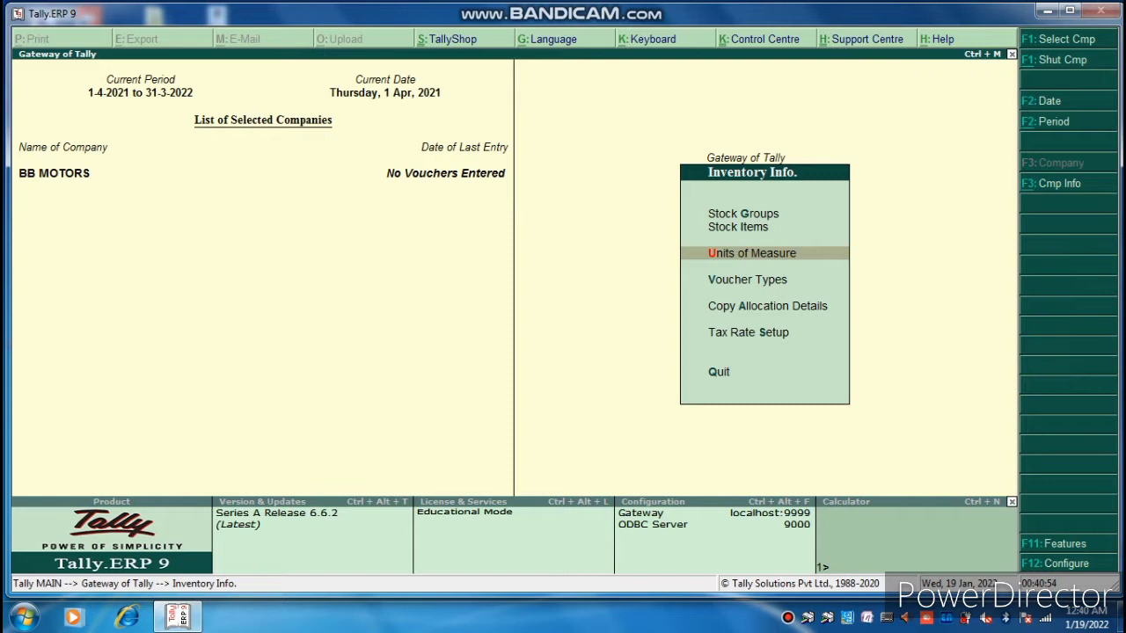
Create the unit PCS with UQC Not Applicable and 0 decimal places.
key(Return)
key(Return)
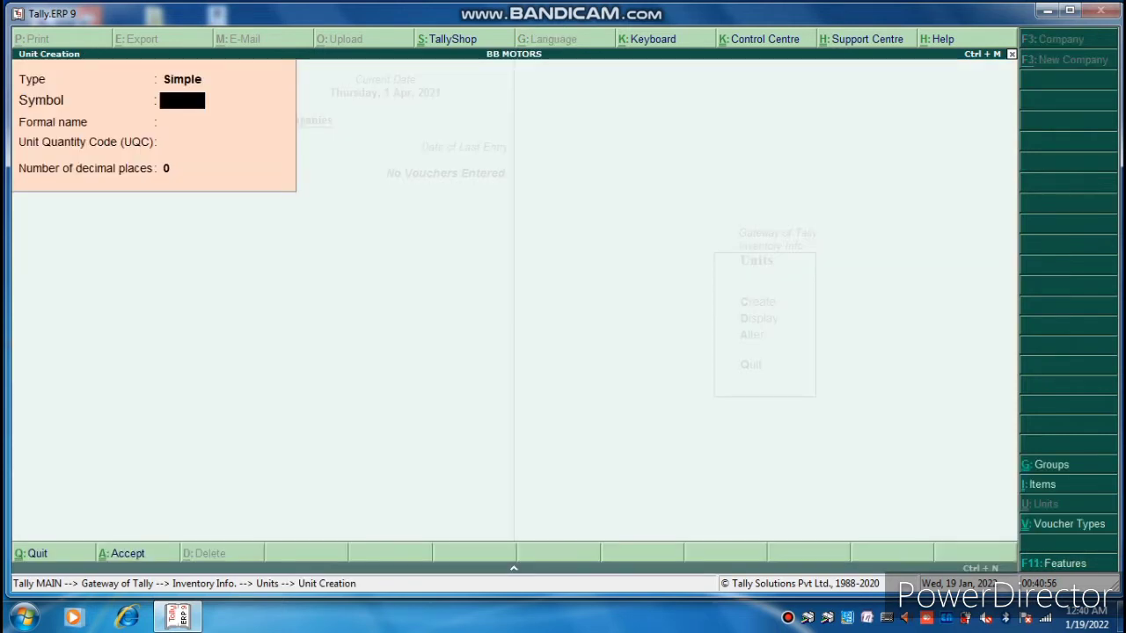
text(PCS)
key(Return)
key(Return)
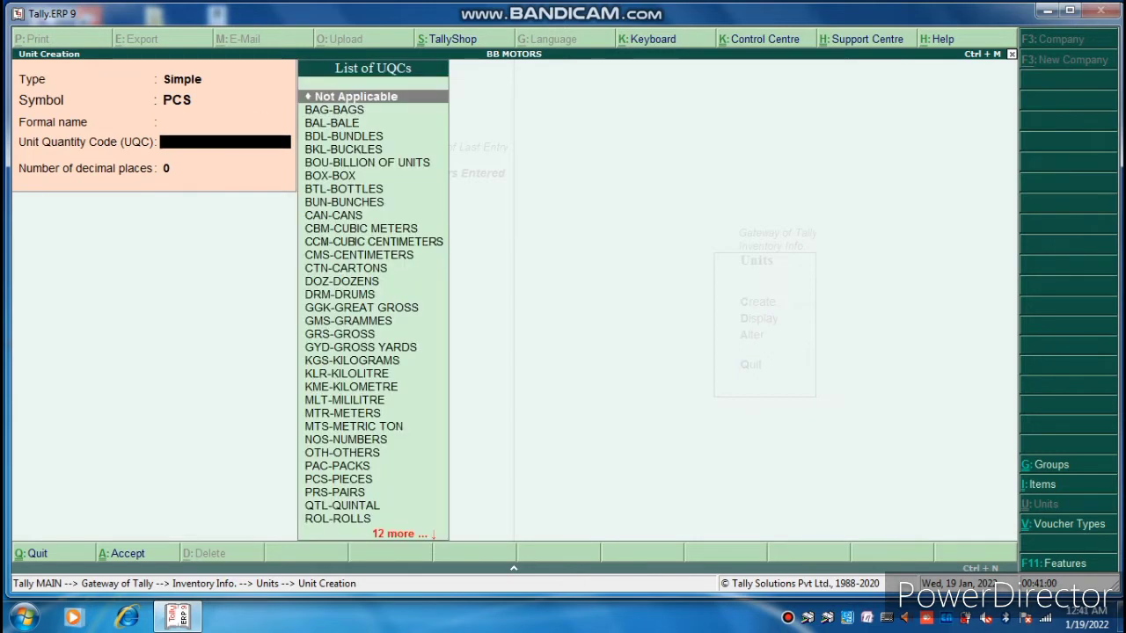
key(Return)
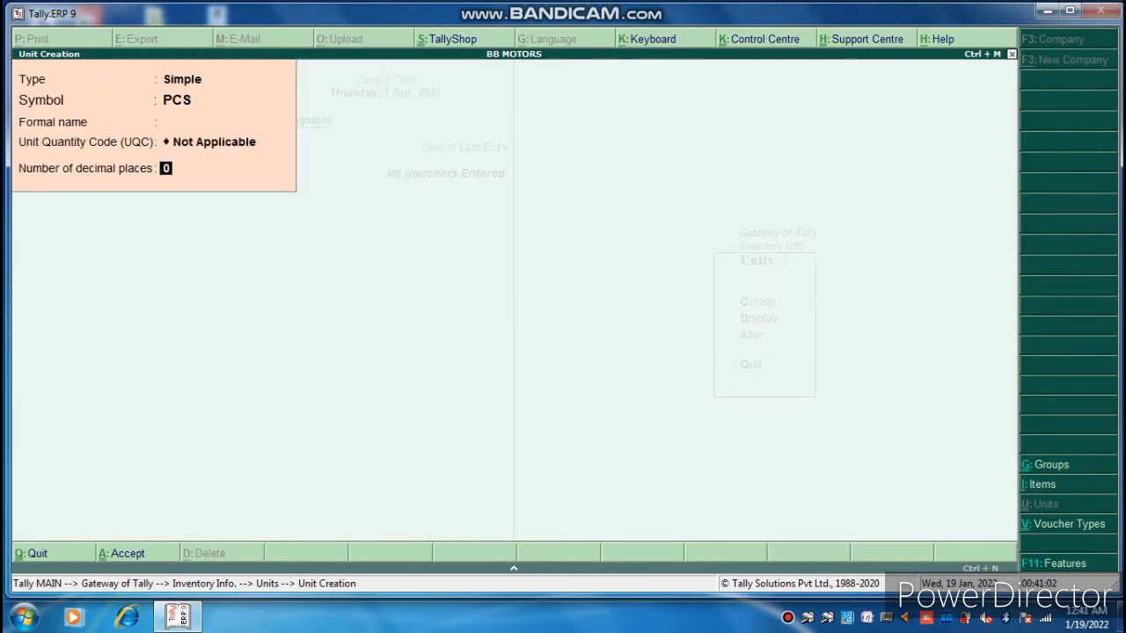
key(Return)
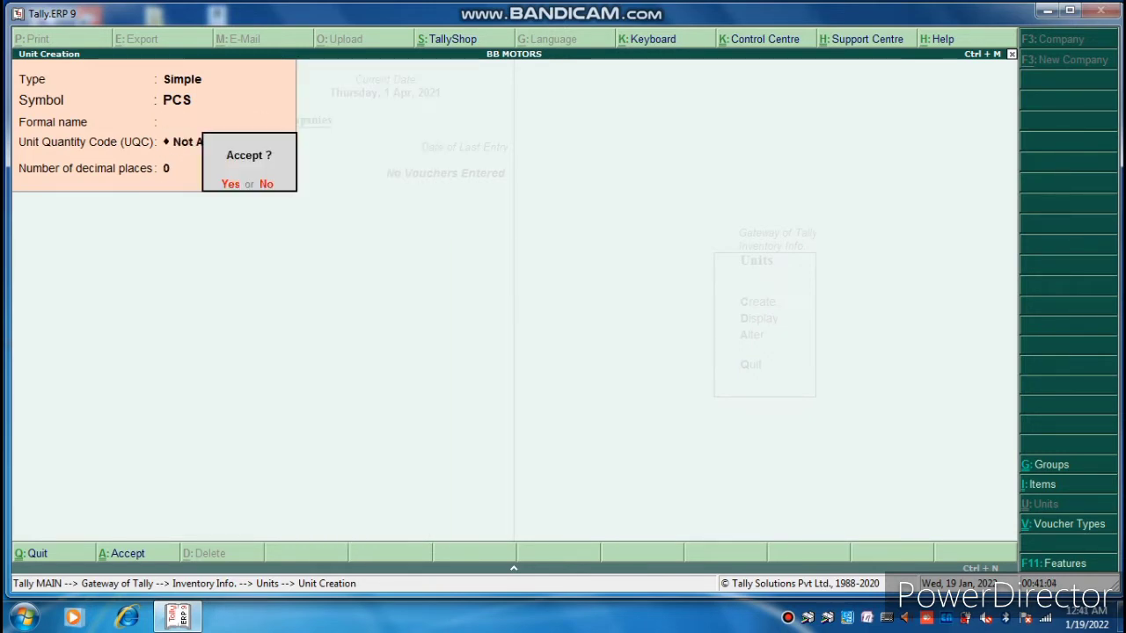
key(Return)
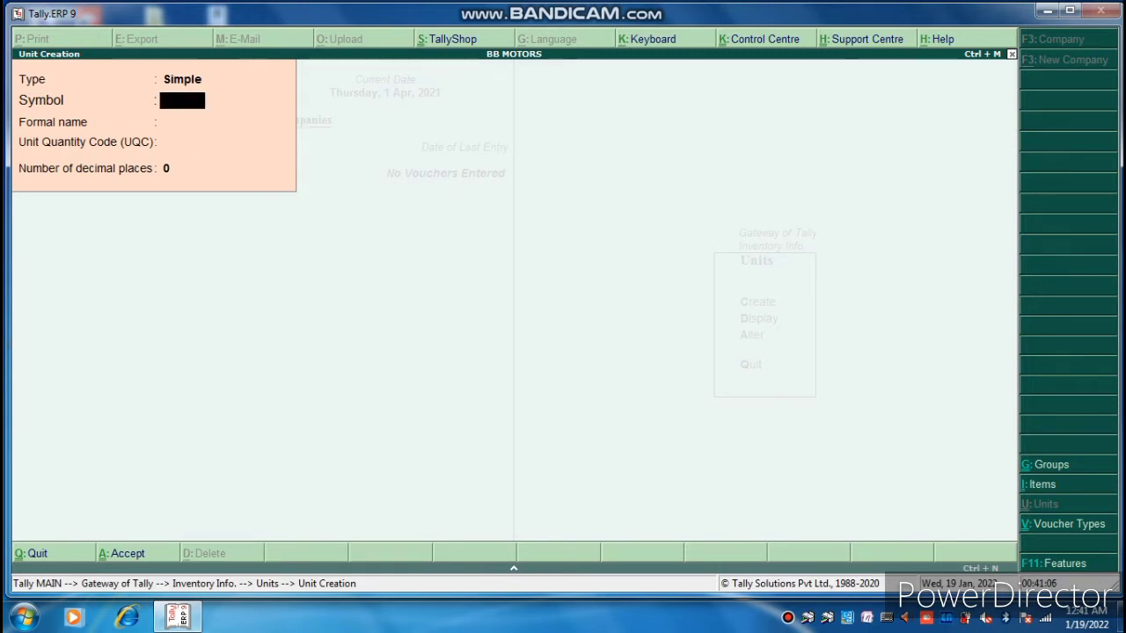
key(Escape)
key(Return)
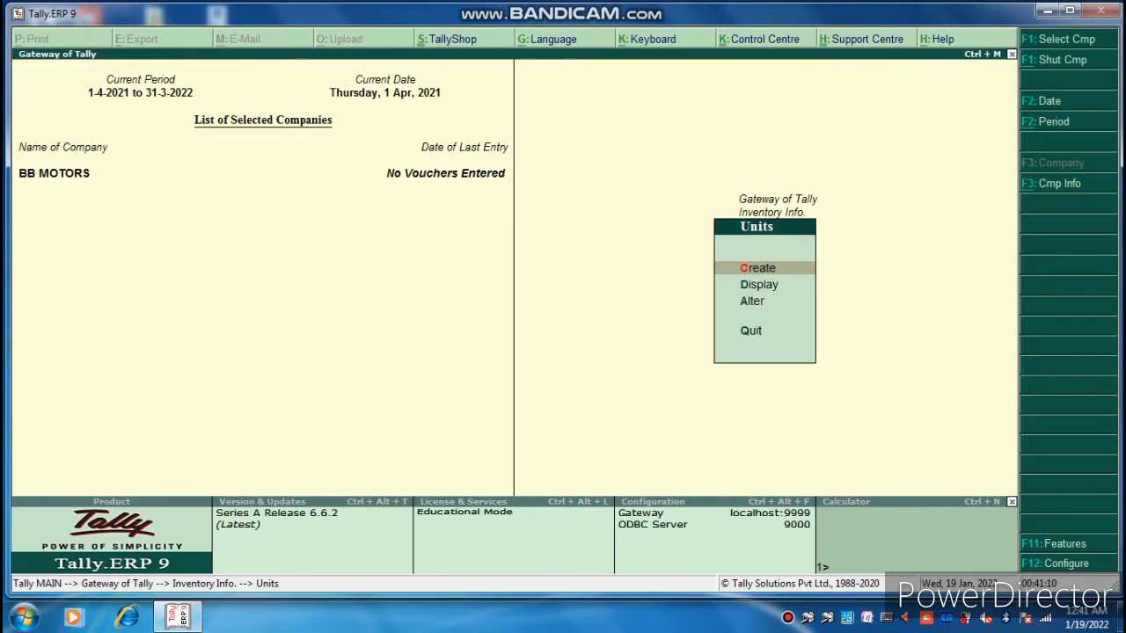
Open a new Stock Item creation form from Inventory Info.
key(Escape)
key(Up)
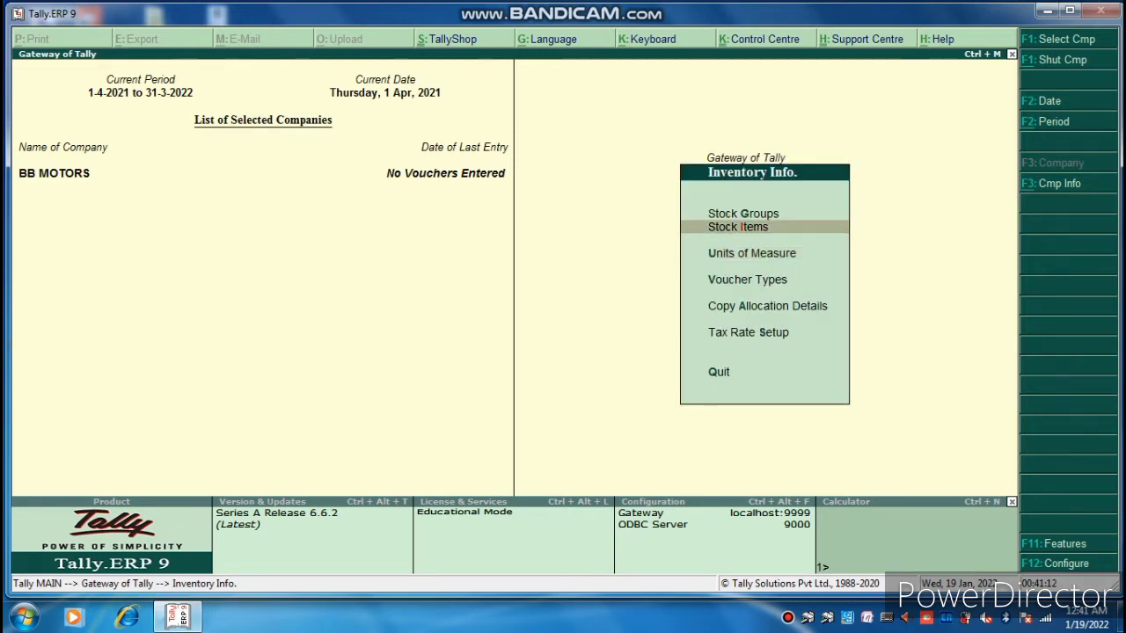
key(Return)
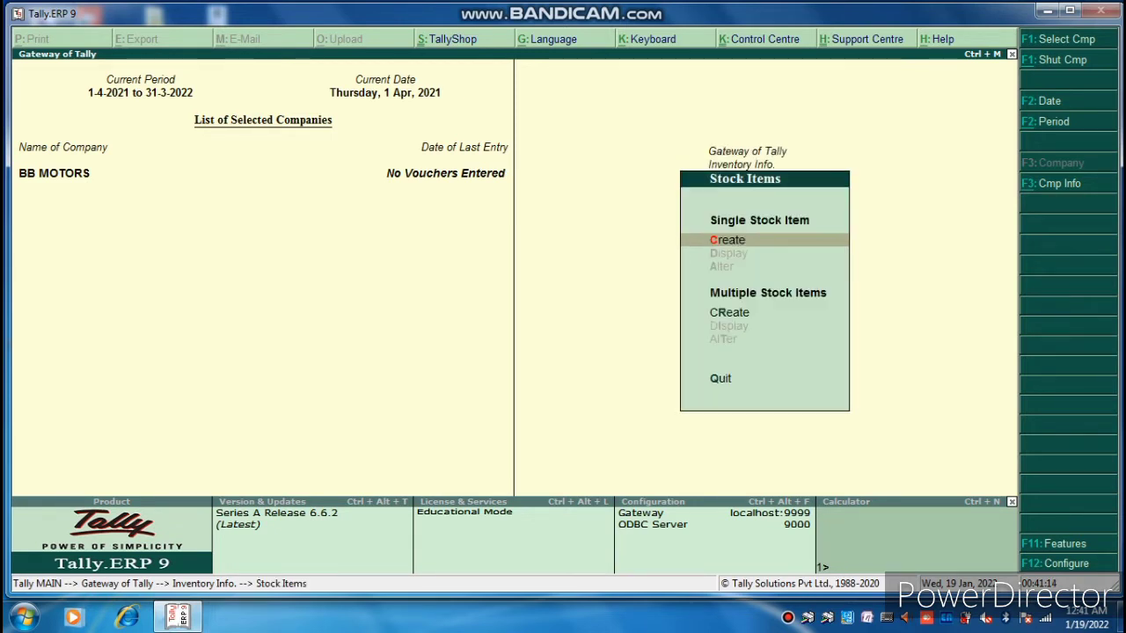
key(Return)
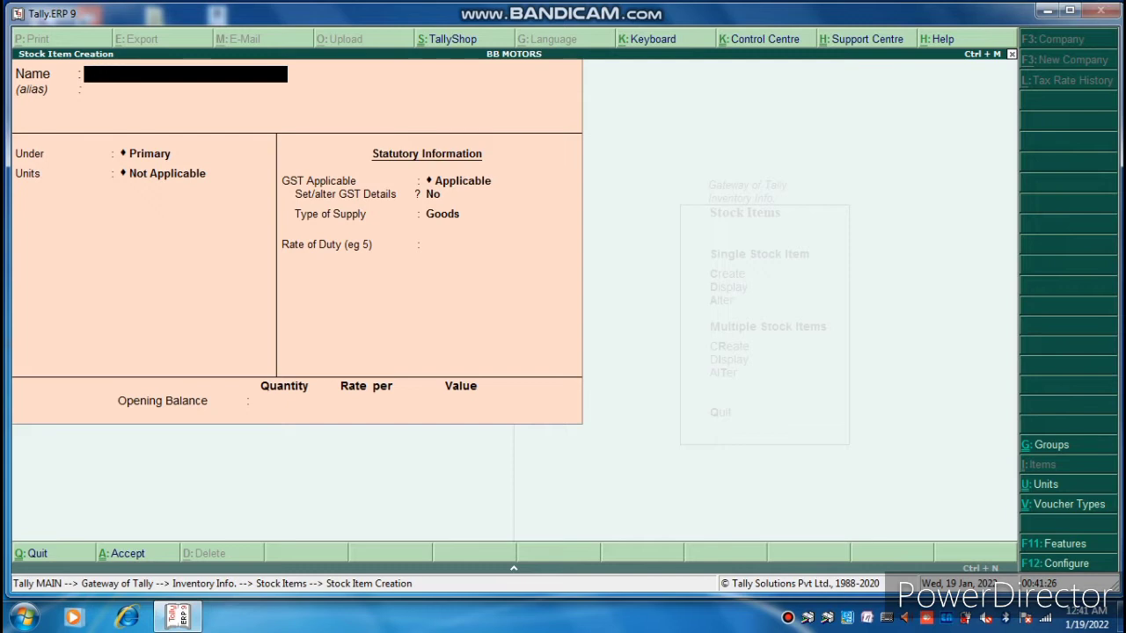
Create stock item DISCOVER under BAJAJ with unit PCS and GST applicable.
text(B)
key(BackSpace)
text(DISCOVER)
key(Return)
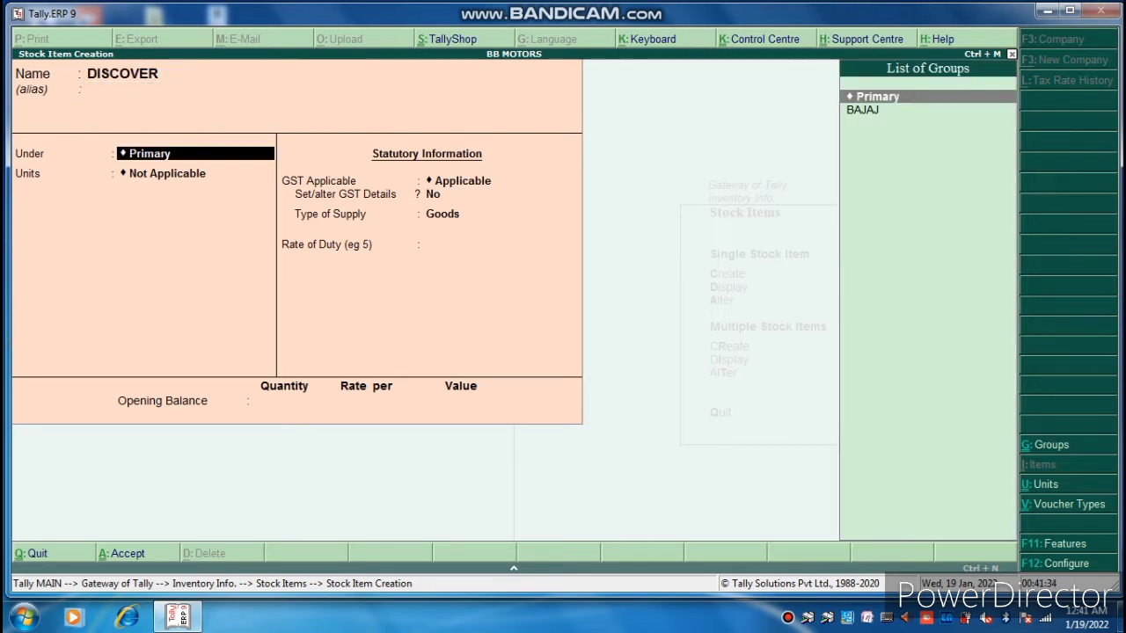
key(Down)
key(Return)
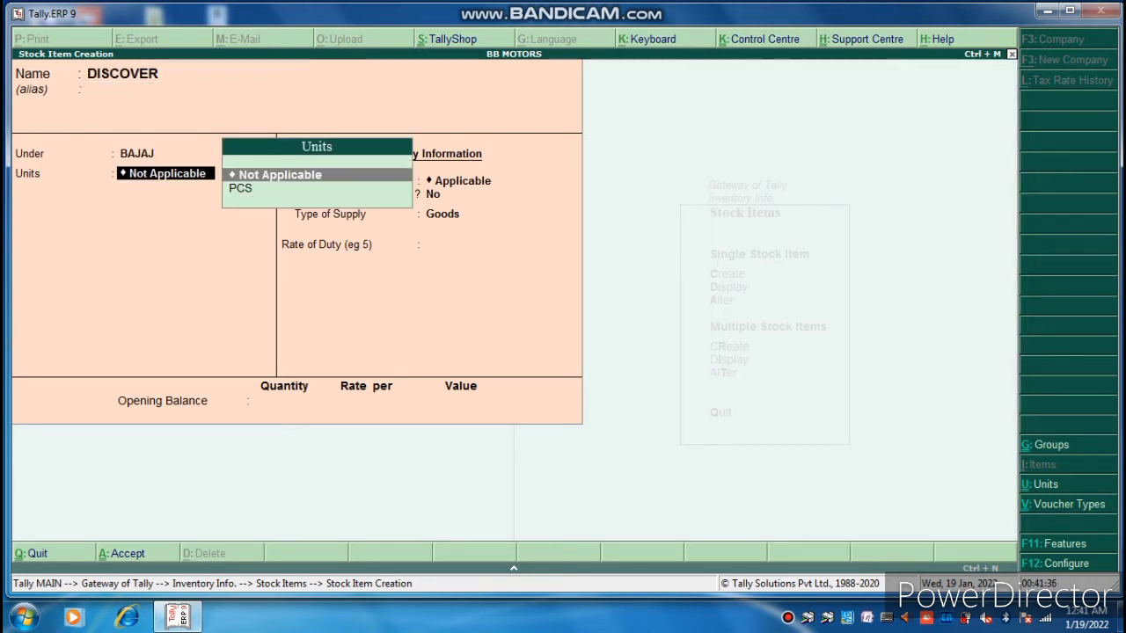
key(Down)
key(Return)
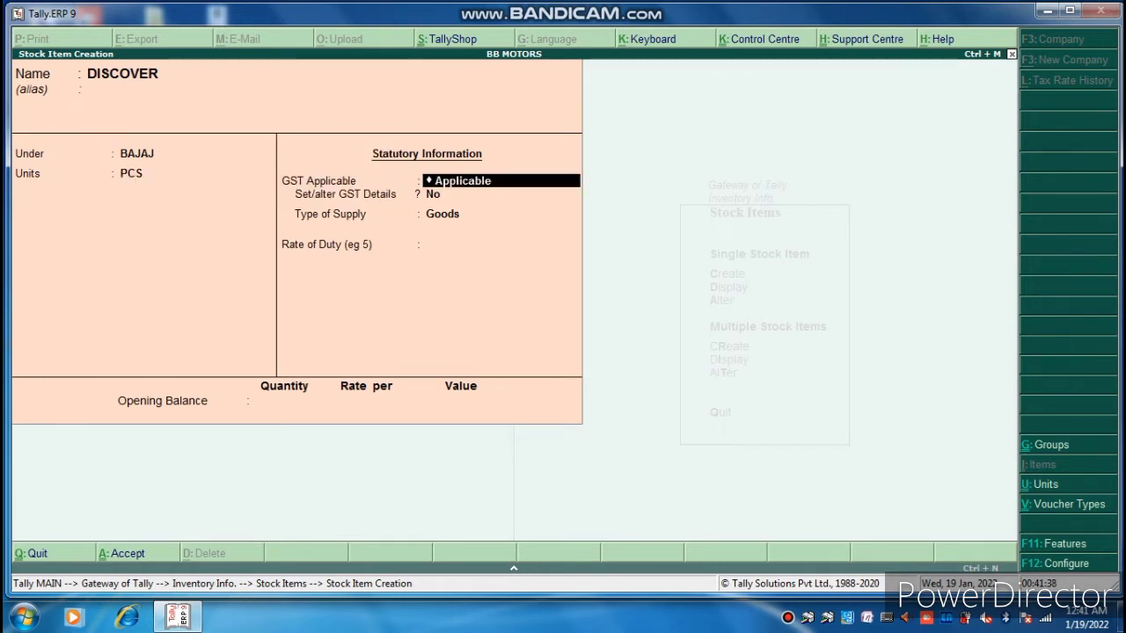
key(Return)
key(Return)
key(Return)
key(Return)
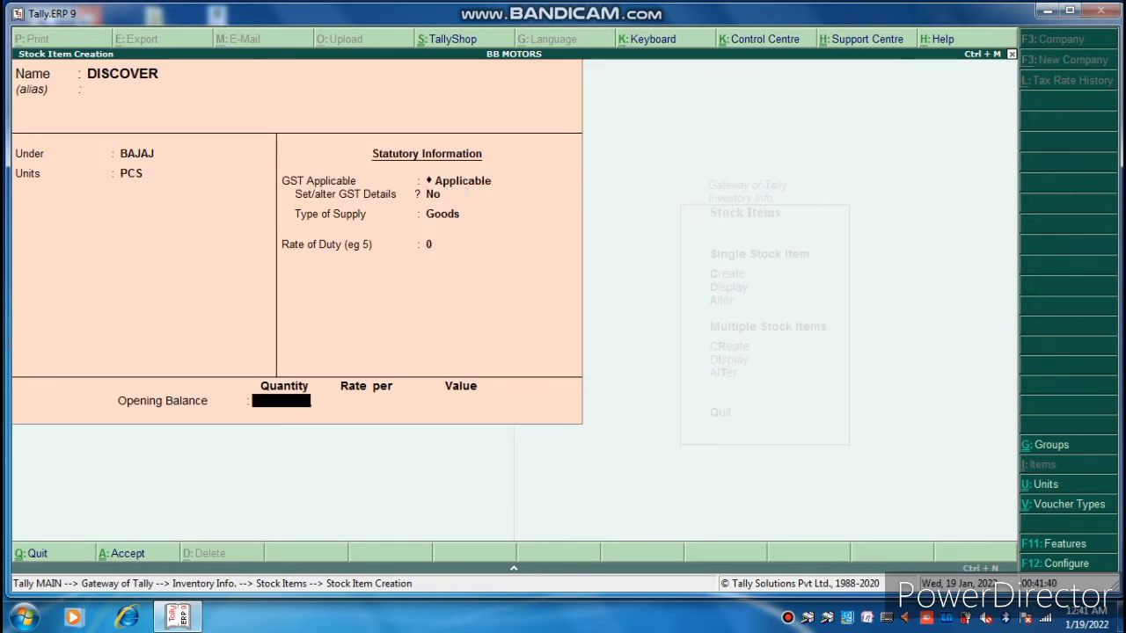
key(Return)
key(Return)
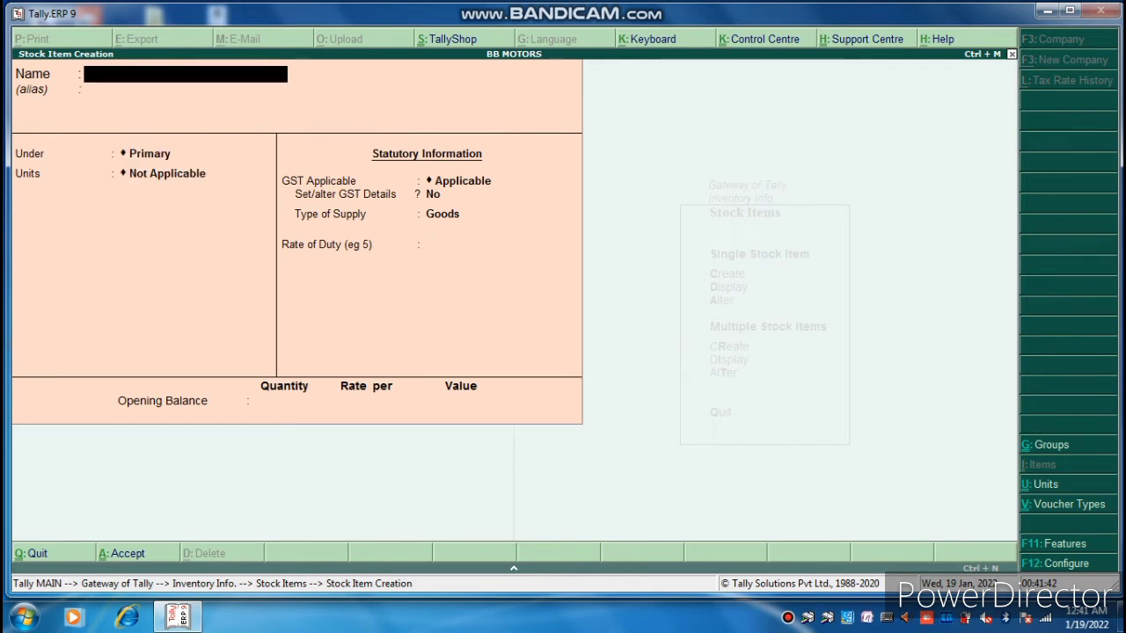
Create stock item PULSURE 125 under BAJAJ in PCS, then back out to Inventory Info.
text(PULSURE 12)
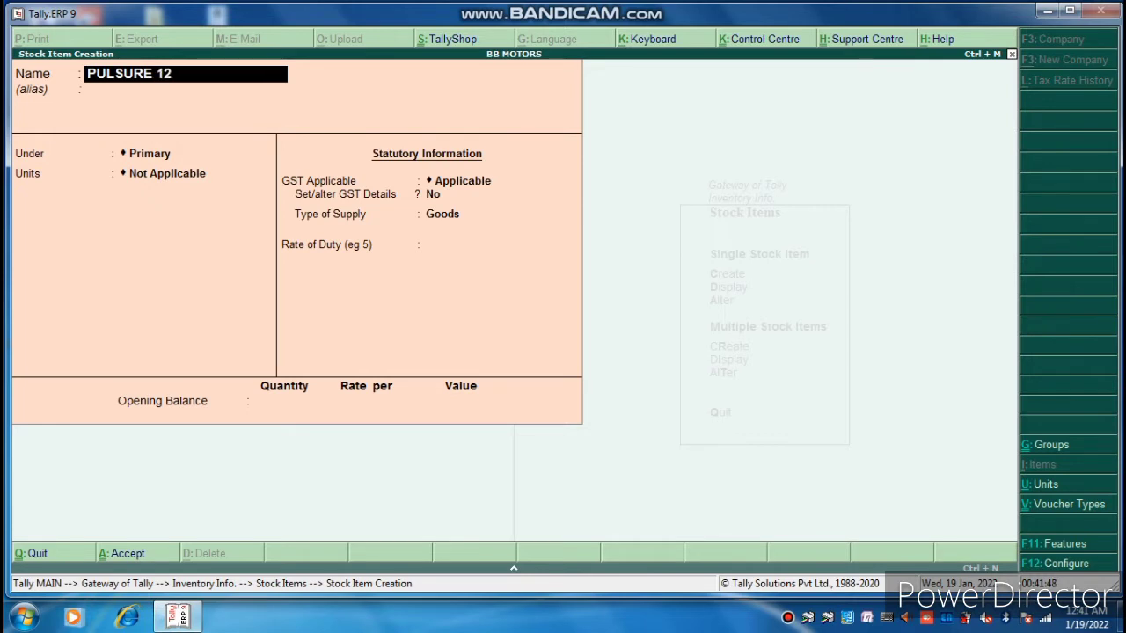
text(5)
key(Return)
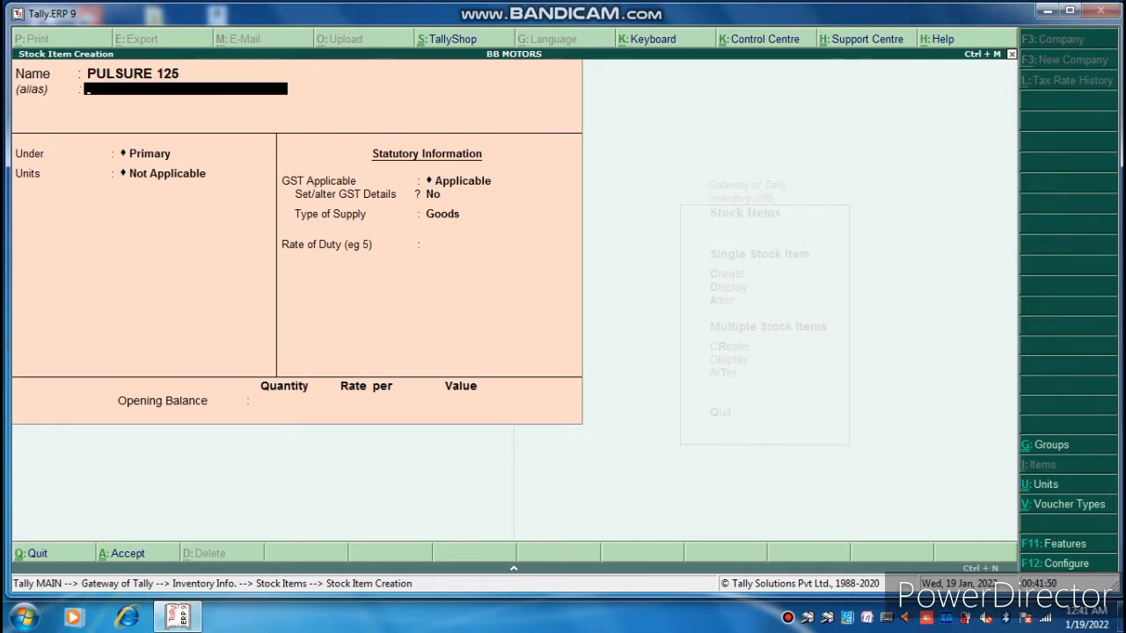
key(Return)
key(Down)
key(Return)
key(Down)
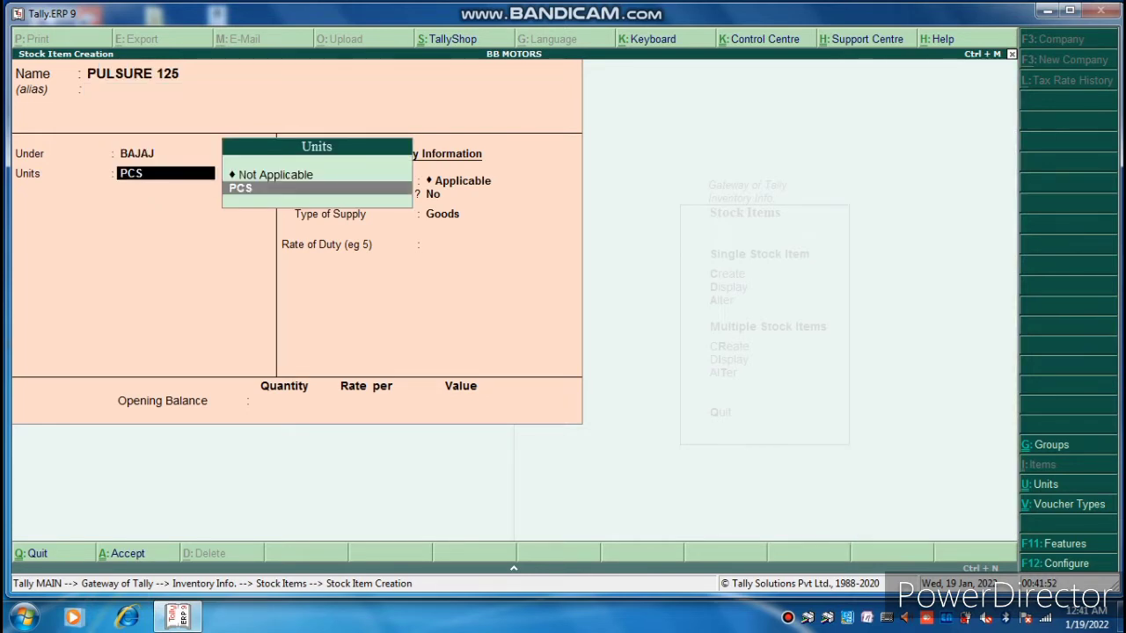
key(Return)
key(Return)
key(Return)
key(Return)
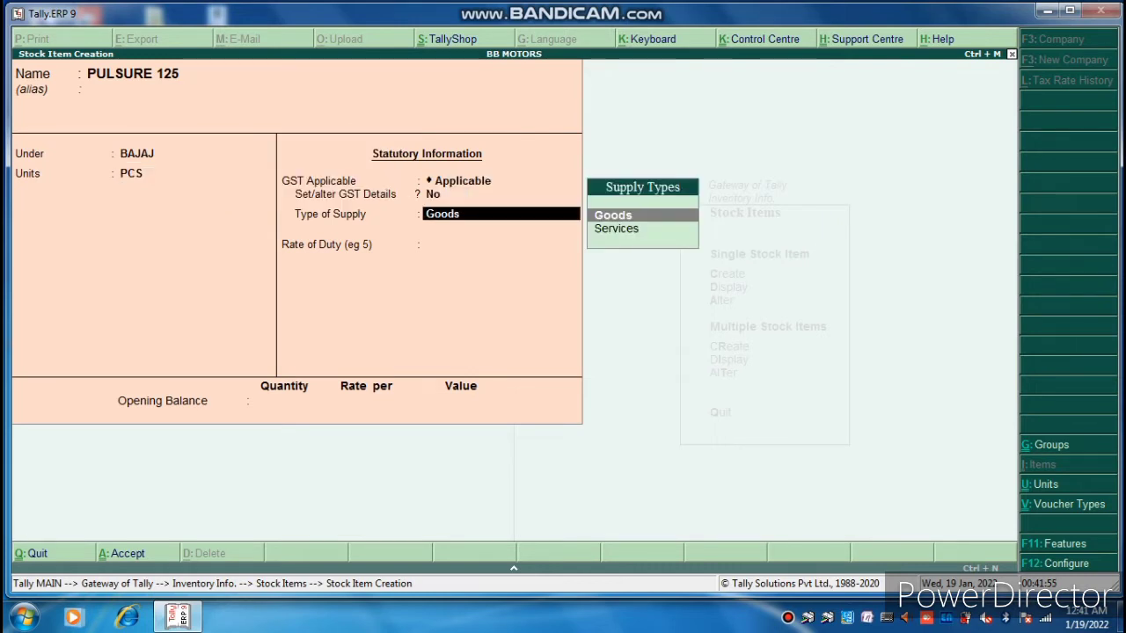
key(Return)
key(Return)
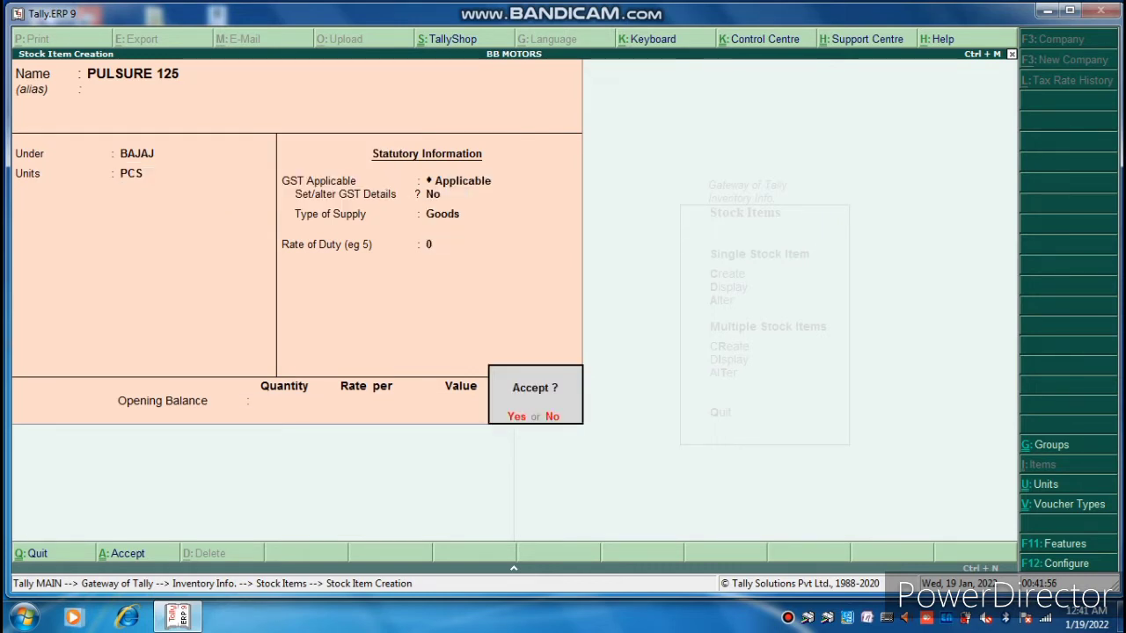
key(Return)
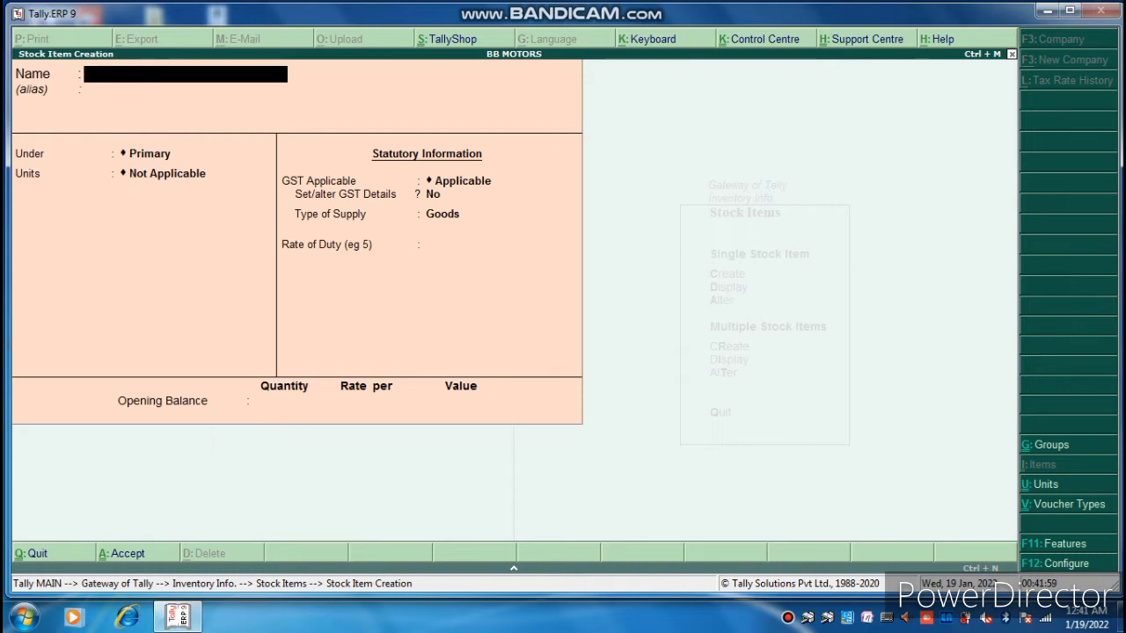
key(Escape)
key(Return)
key(Escape)
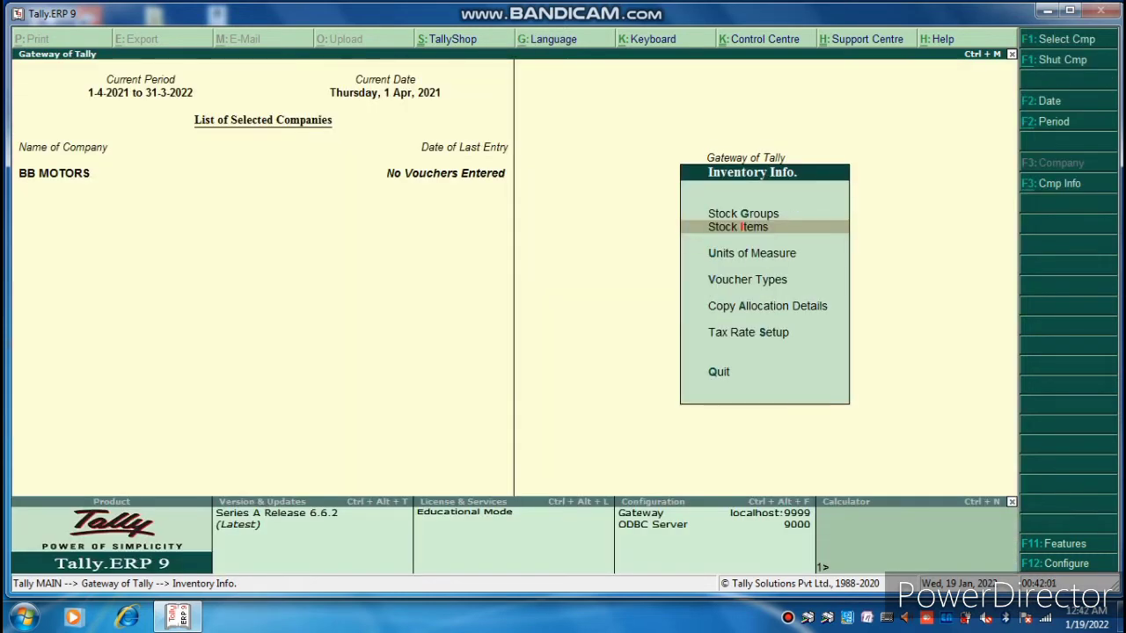
Open a new ledger creation form from Accounts Info > Ledgers.
key(Escape)
key(Up)
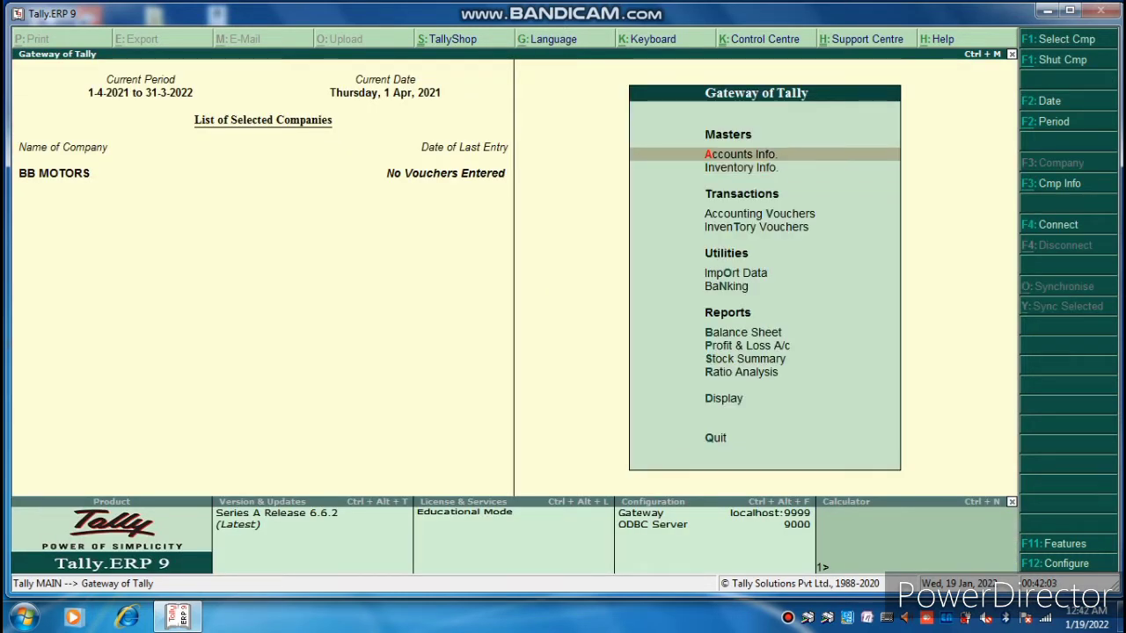
key(Return)
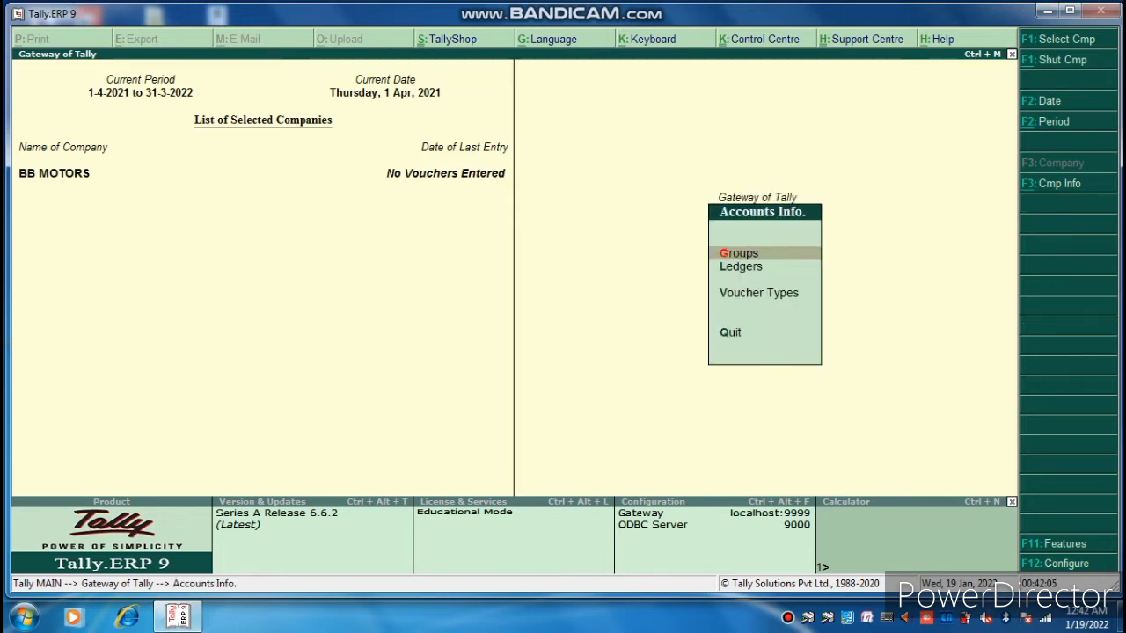
key(Down)
key(Return)
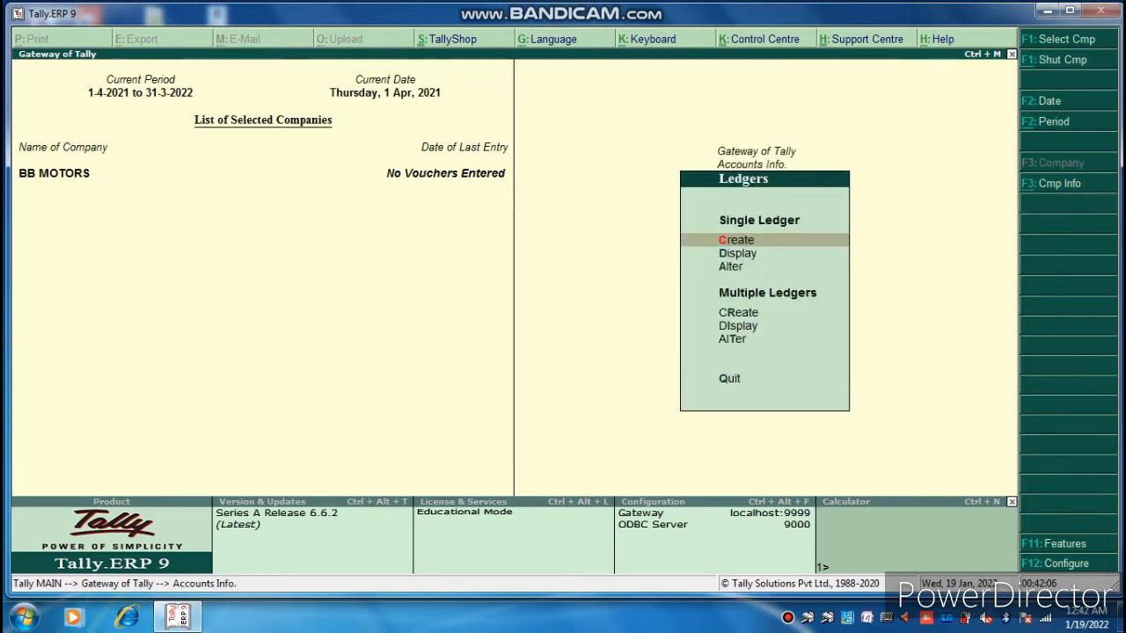
key(Return)
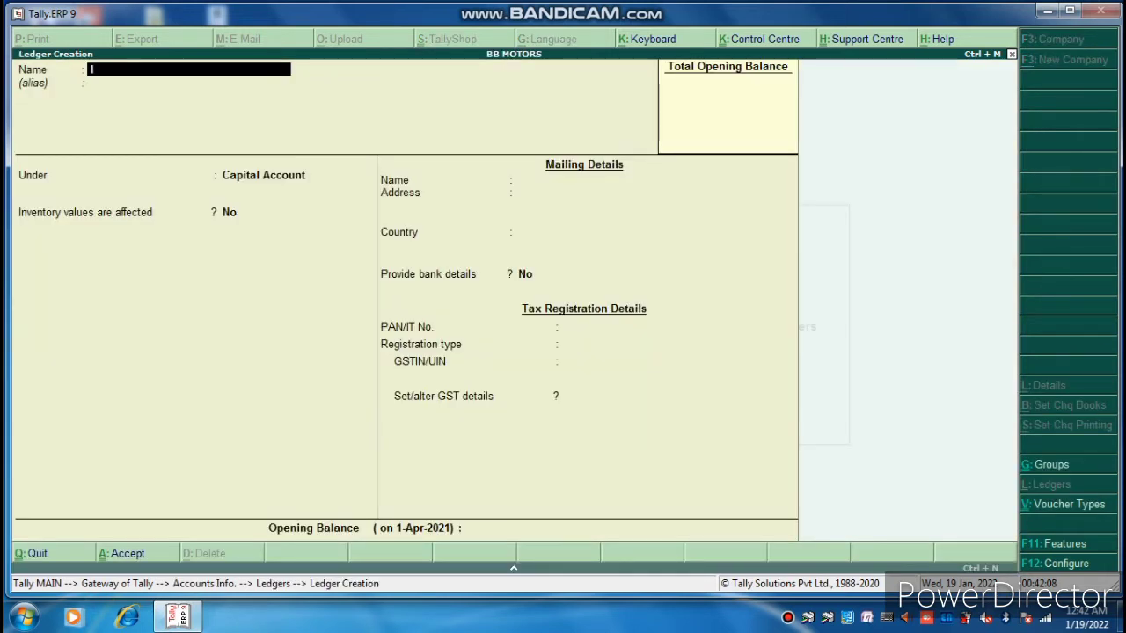
Create ledger IGST under Duties & Taxes, GST type Integrated Tax at 0%.
text(IGST)
key(Return)
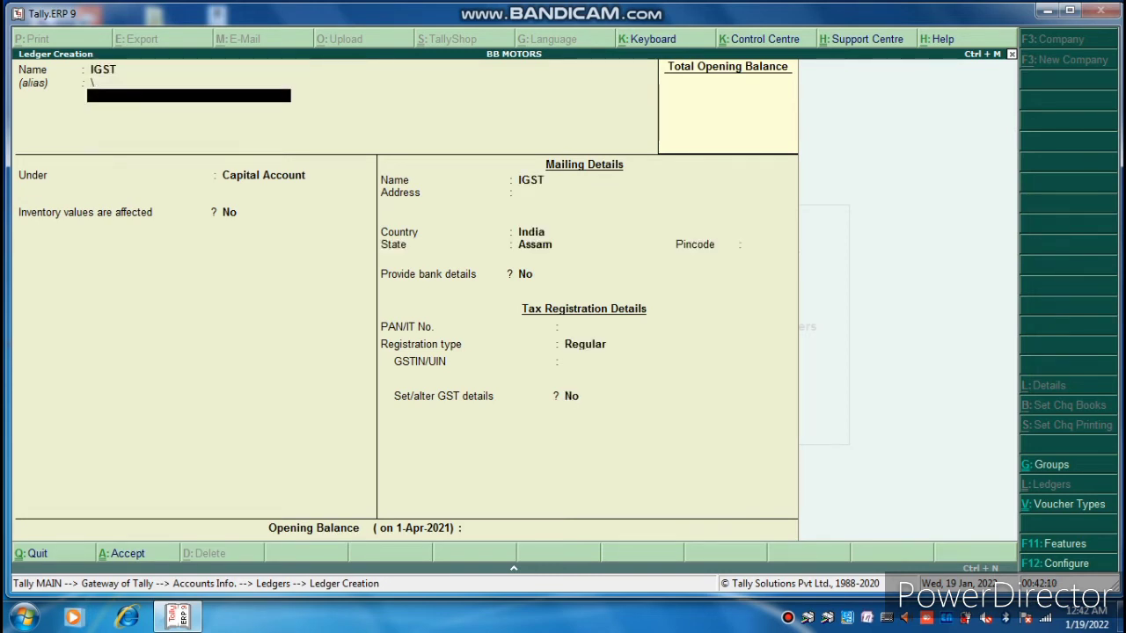
key(Return)
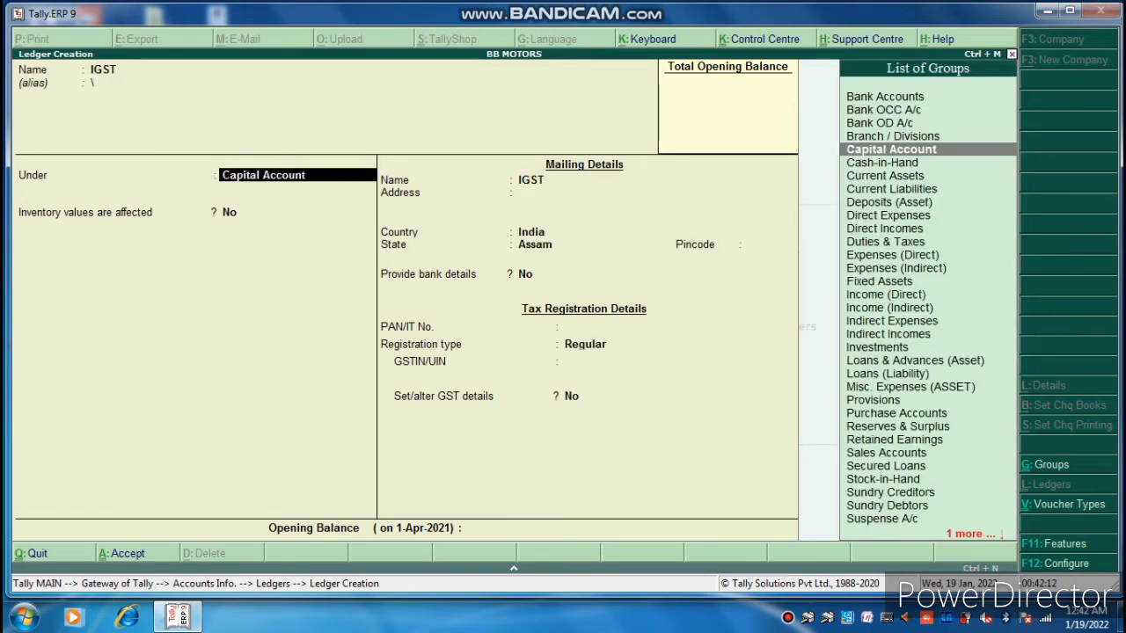
text(D)
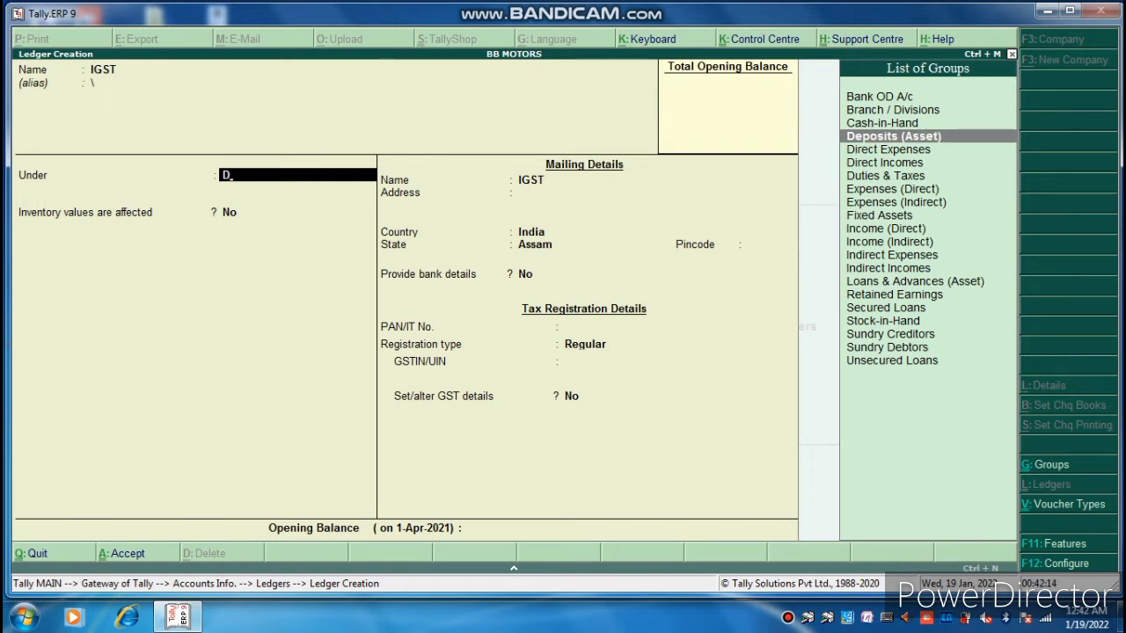
key(Down)
key(Down)
key(Down)
key(Return)
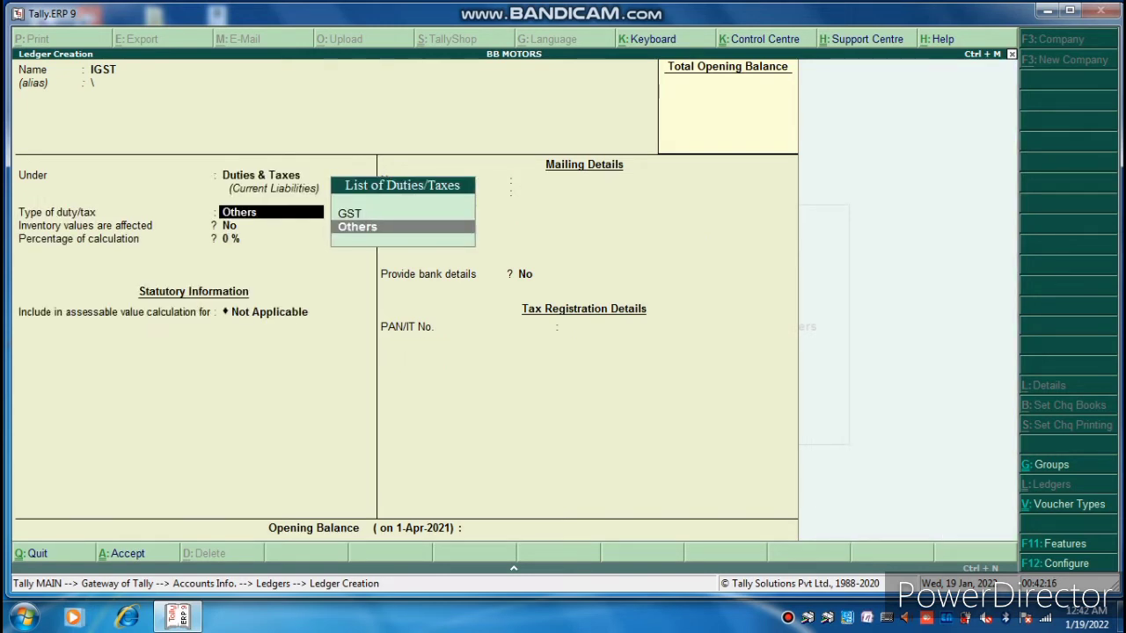
key(Up)
key(Return)
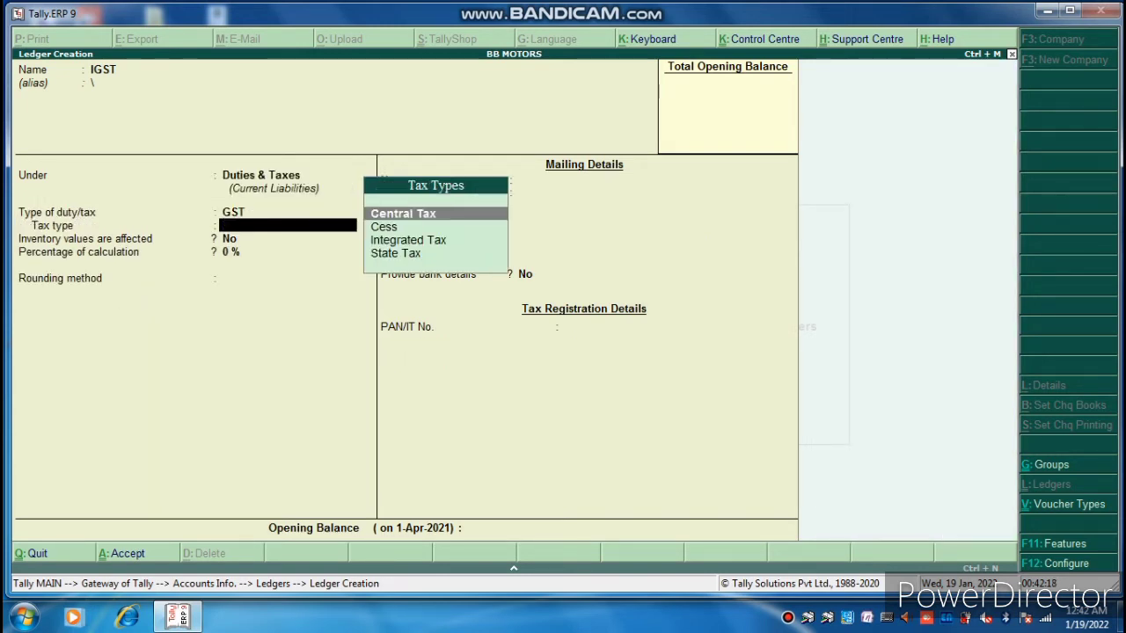
key(Down)
key(Down)
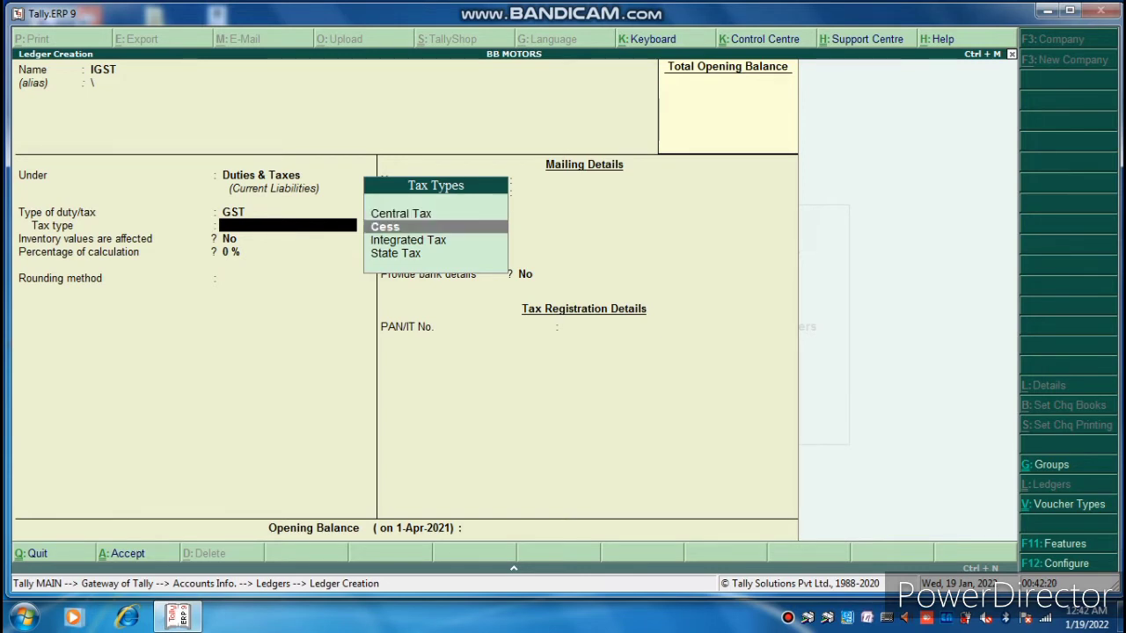
key(Return)
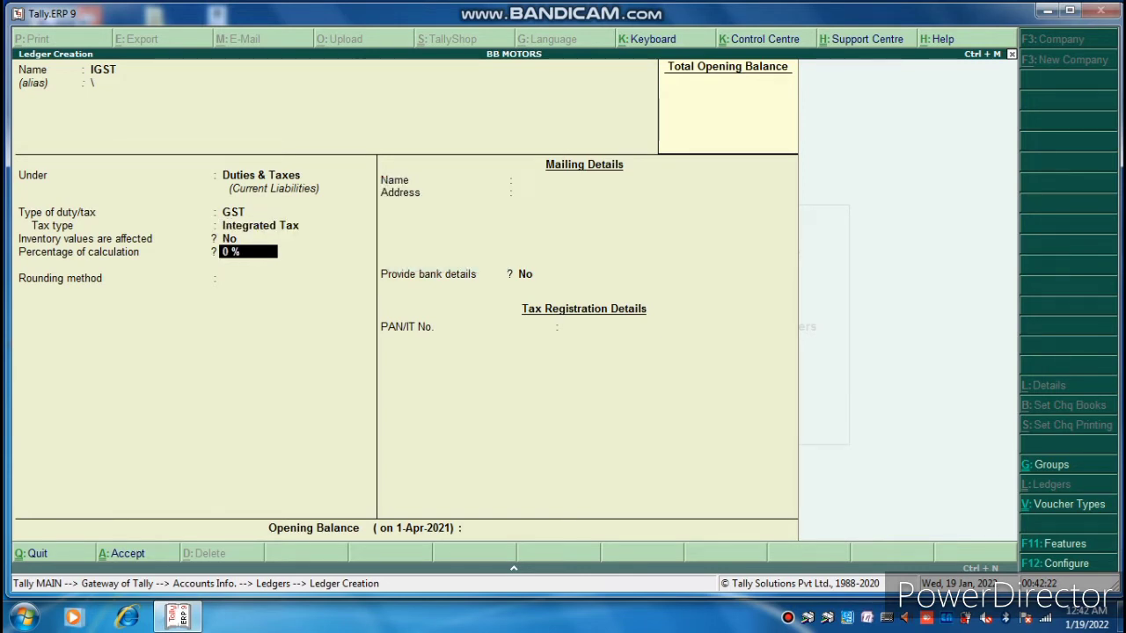
key(Return)
key(Return)
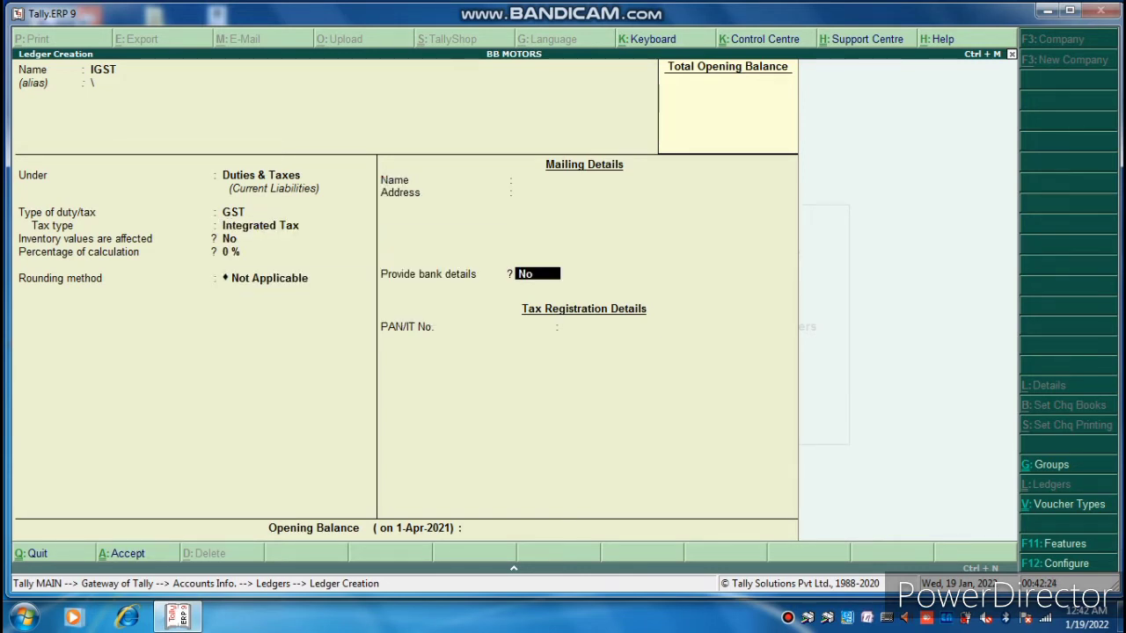
key(Return)
key(Return)
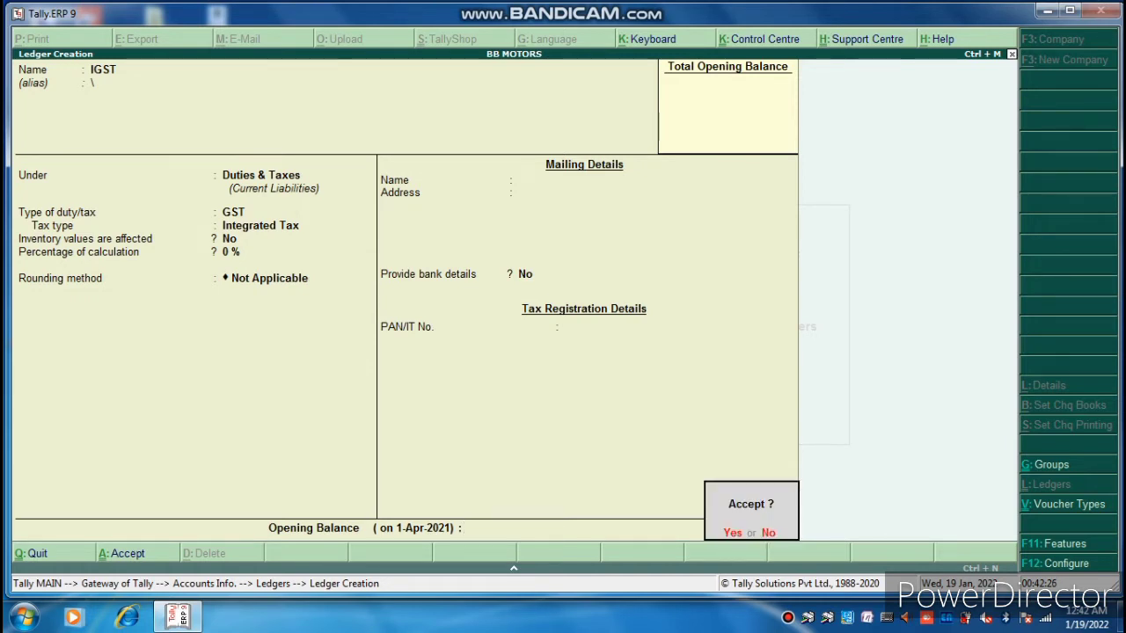
key(Return)
Create ledger SGST under Duties & Taxes with GST tax type State Tax.
text(SG)
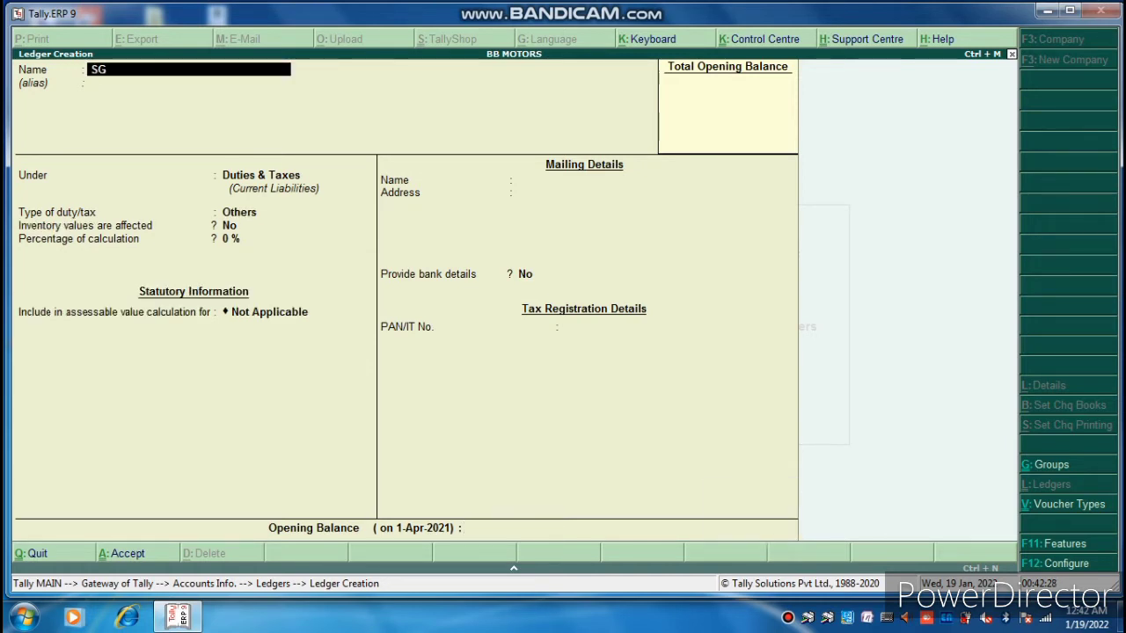
text(ST)
key(Return)
key(Return)
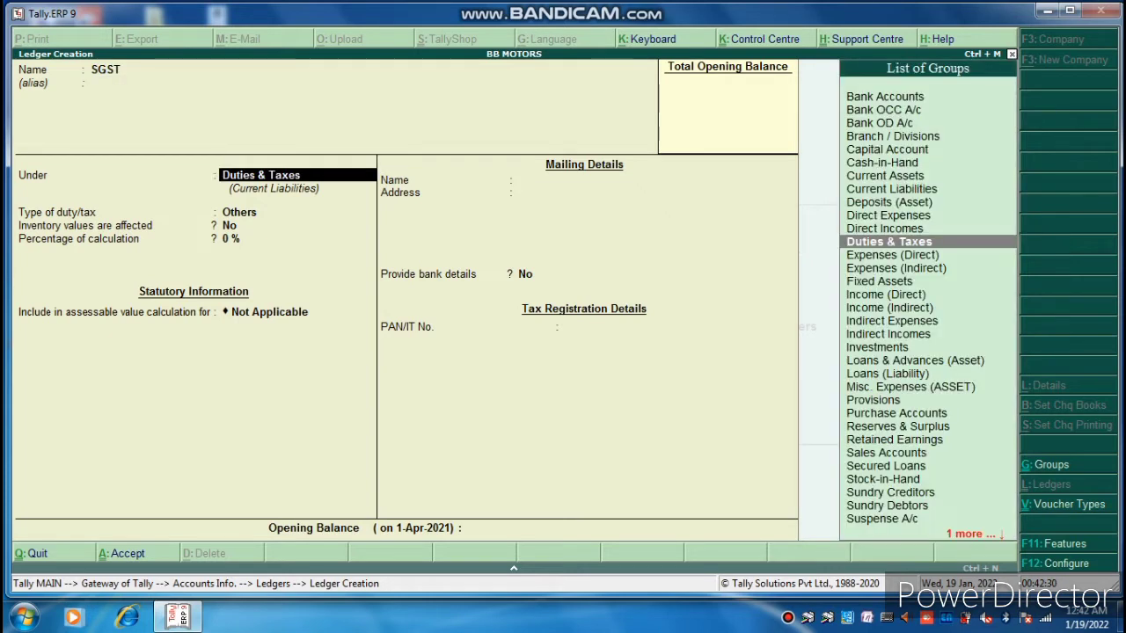
key(Return)
key(Up)
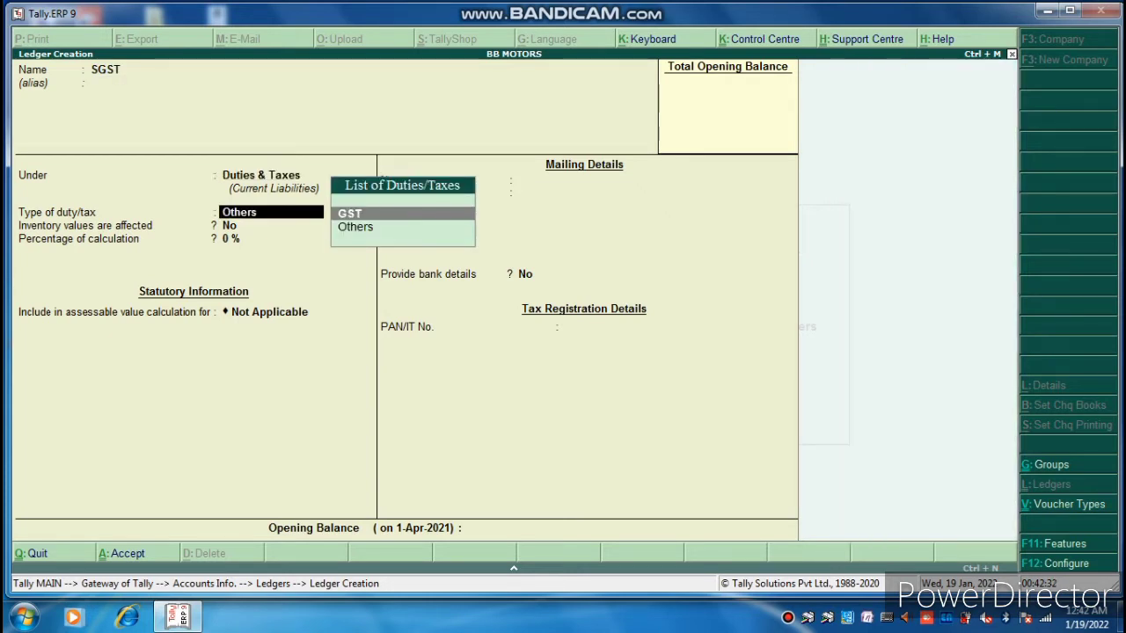
key(Return)
key(Down)
key(Down)
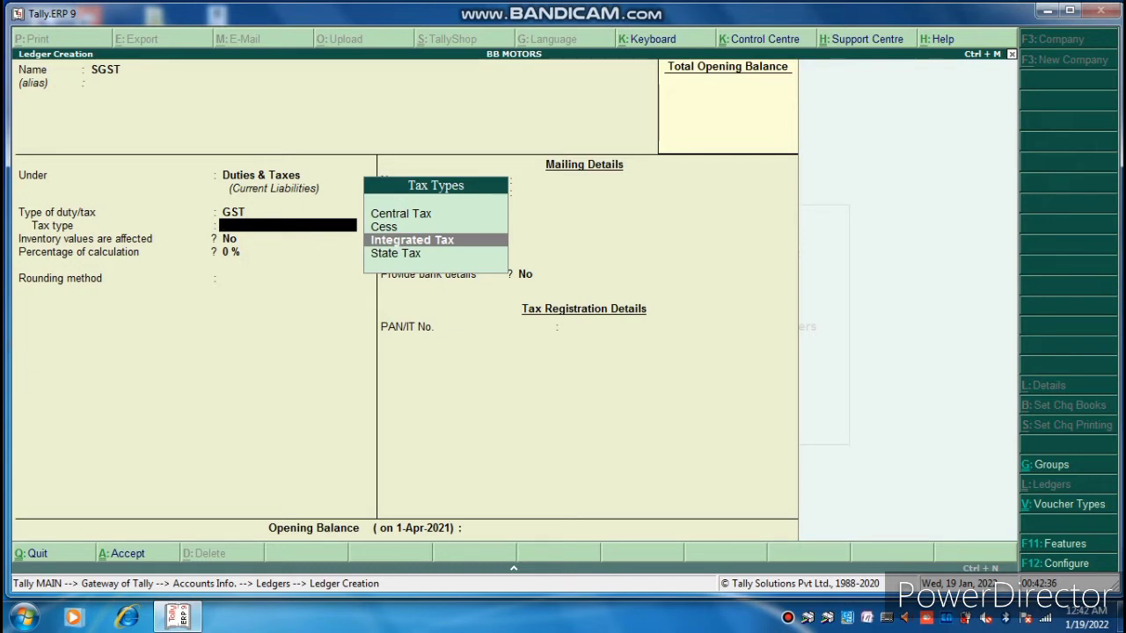
key(Down)
key(Return)
key(Return)
key(Return)
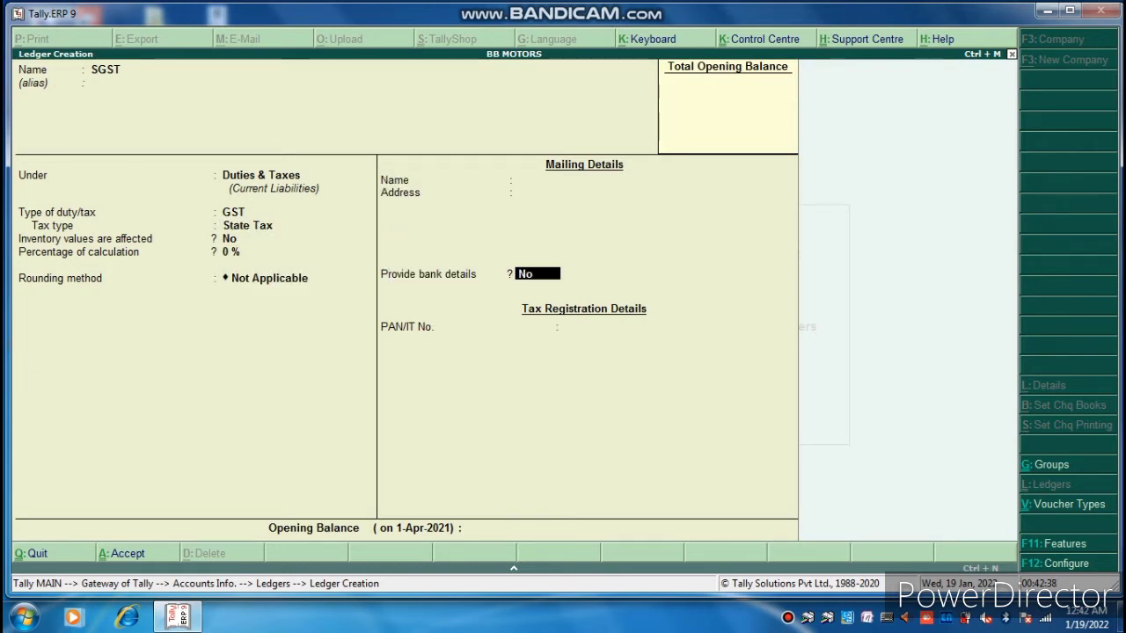
key(Return)
key(Return)
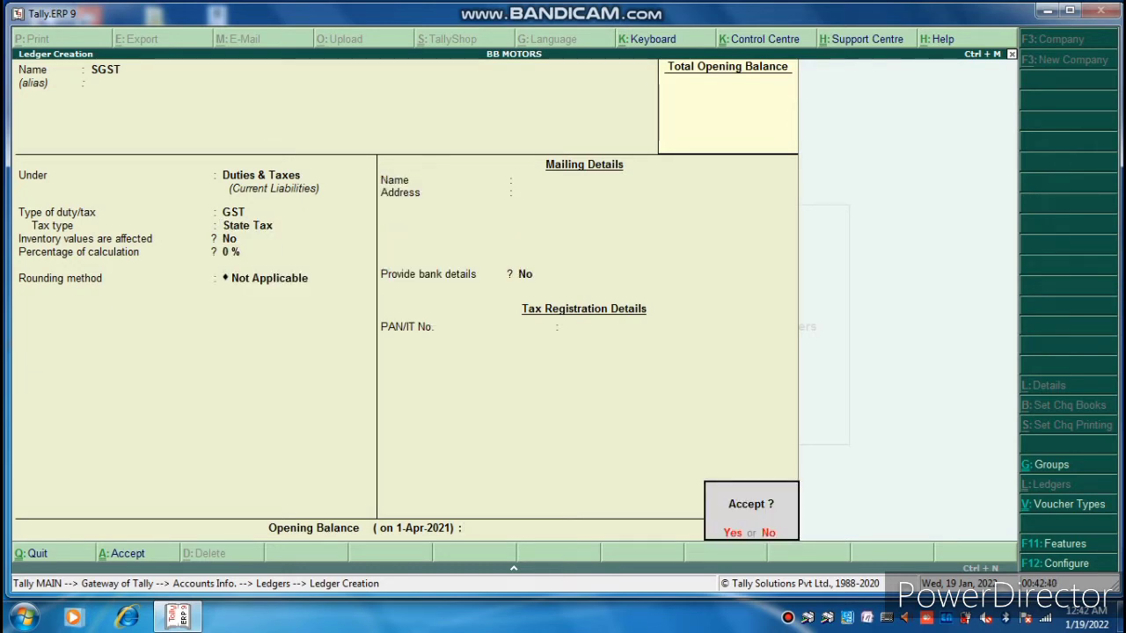
key(Return)
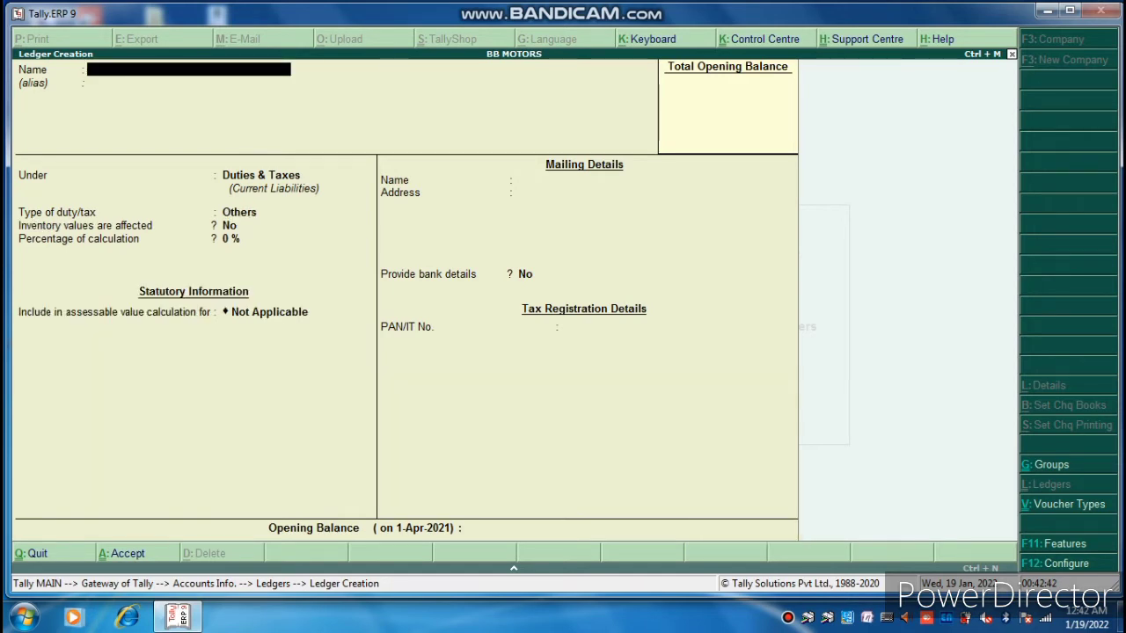
Fill in ledger CGST under Duties & Taxes with GST tax type Central Tax.
text(CGST)
key(Return)
key(Return)
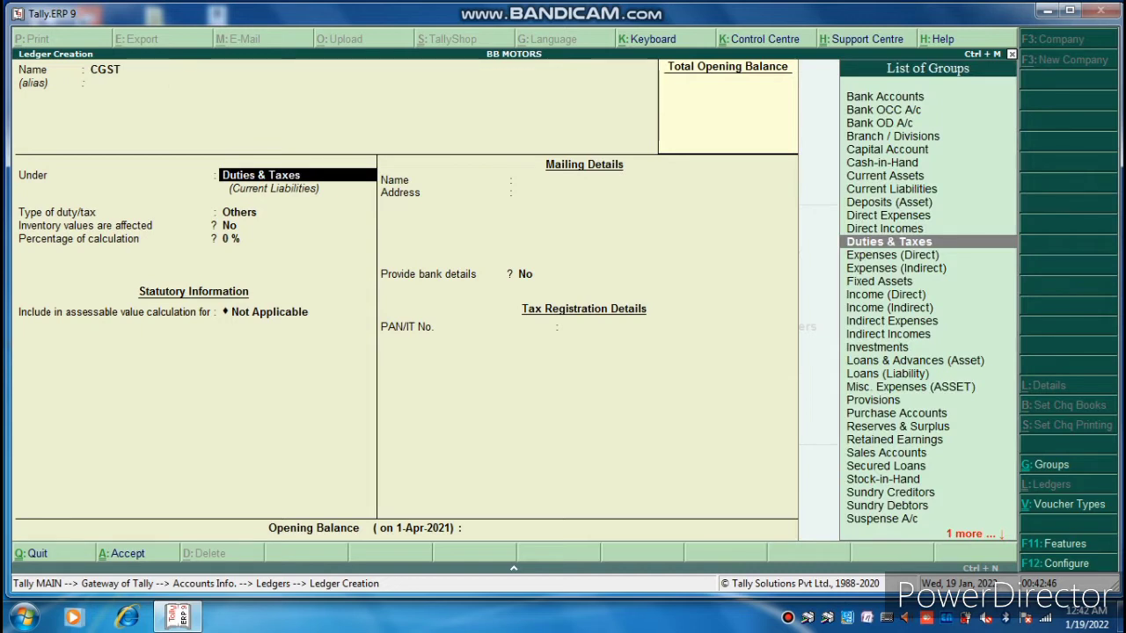
key(Return)
key(Up)
key(Return)
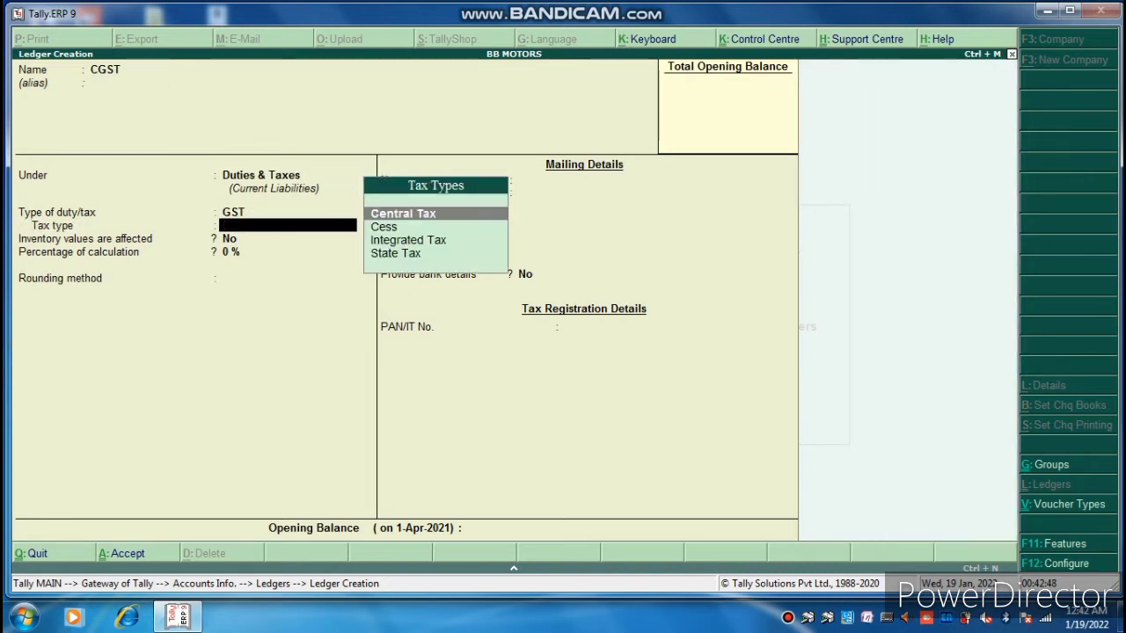
key(Return)
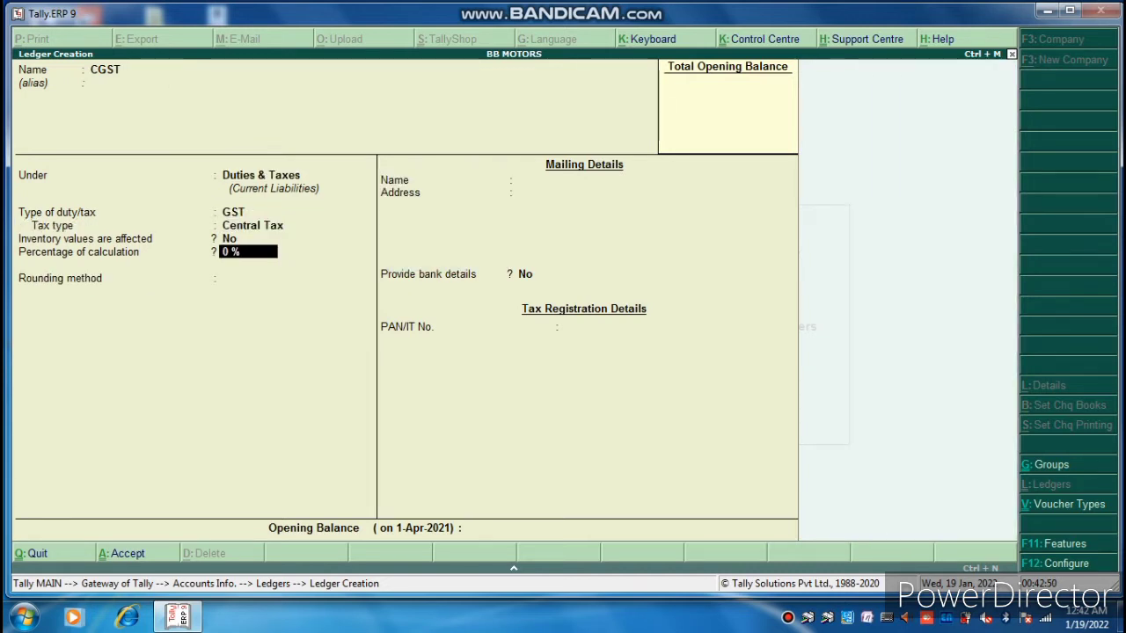
key(Return)
key(Return)
key(Return)
key(Return)
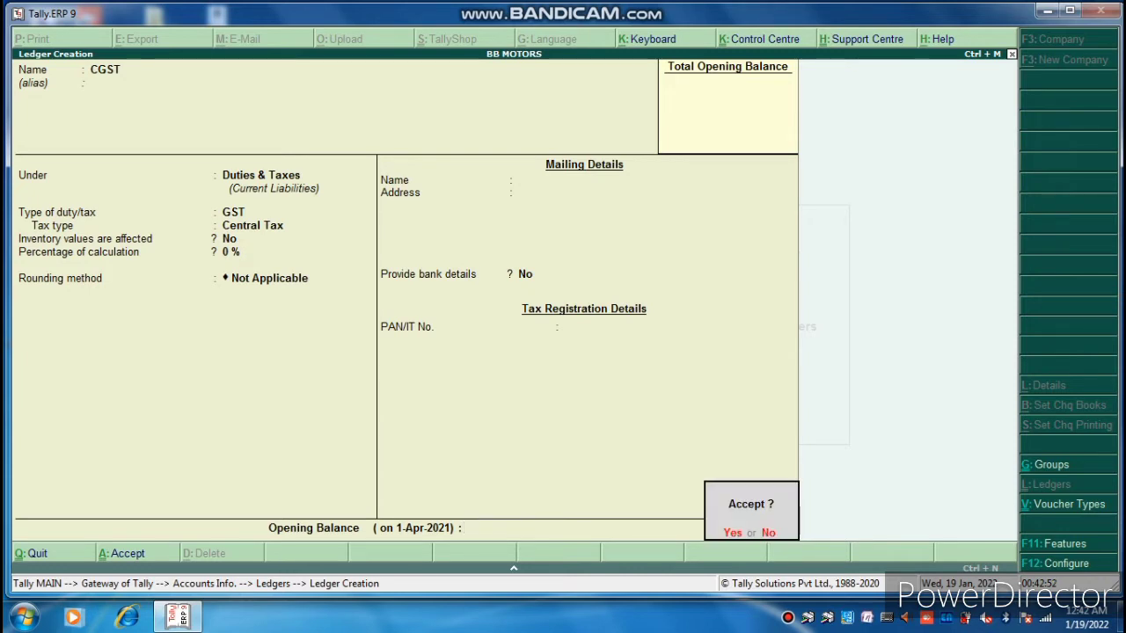
key(Return)
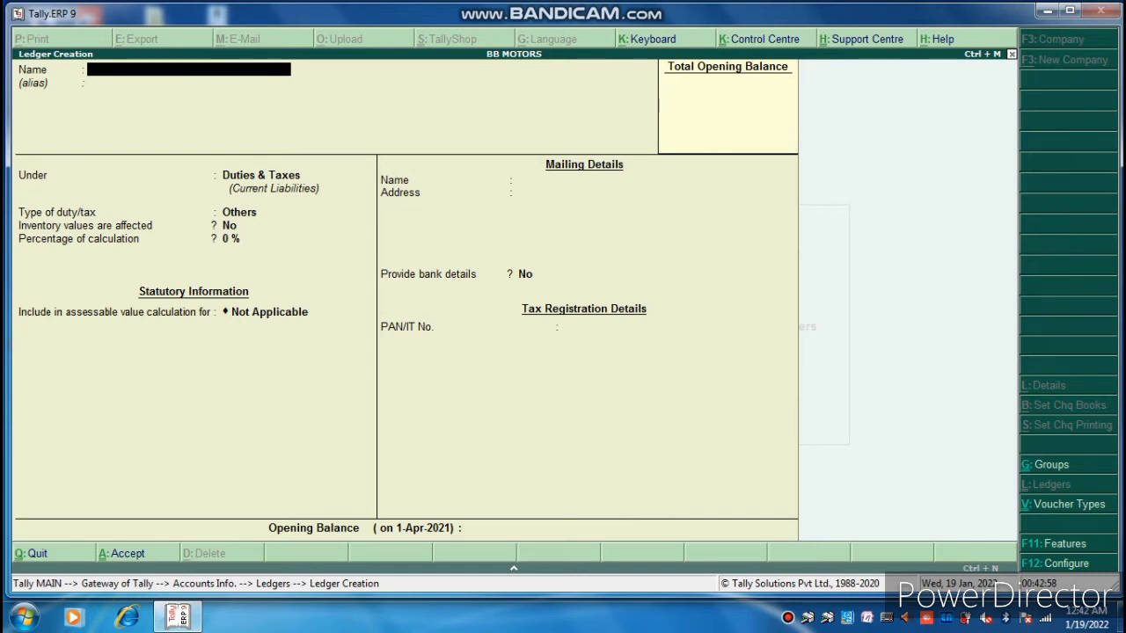
Create and save the PURCHASE A/C ledger under Purchase Accounts with GST applicable.
text(PURCHASE )
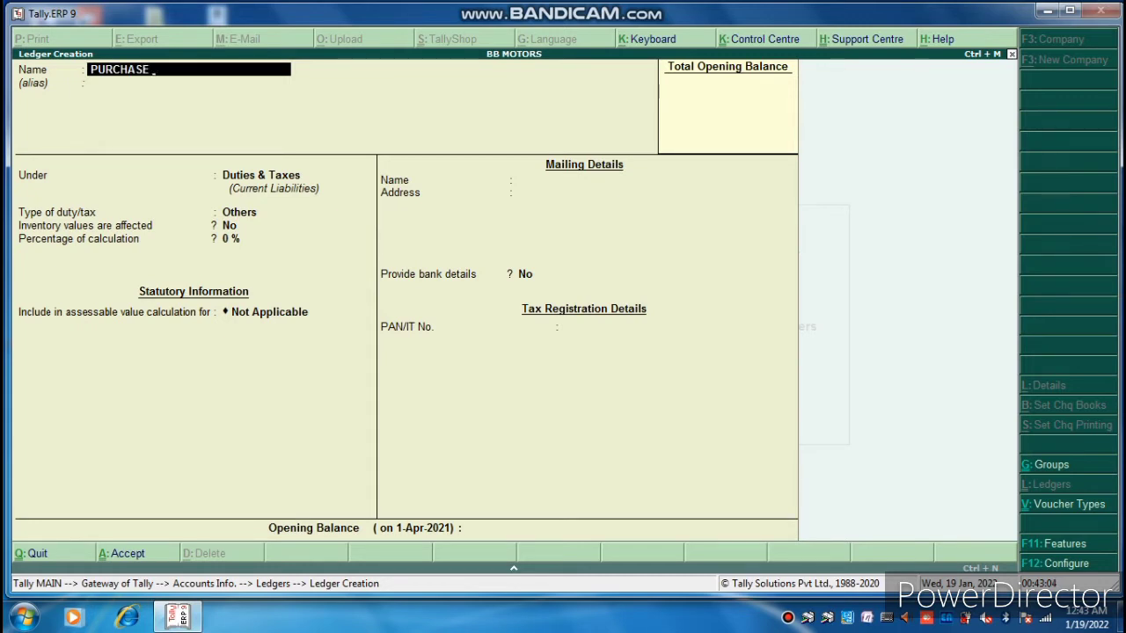
text(A/C)
key(Return)
key(Return)
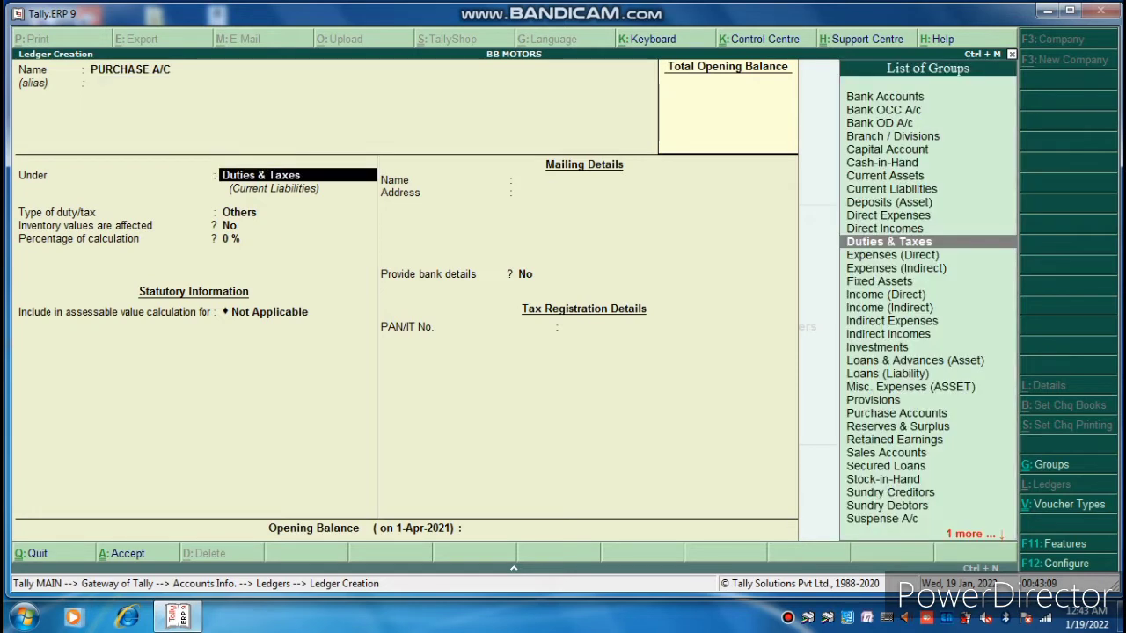
text(PUR)
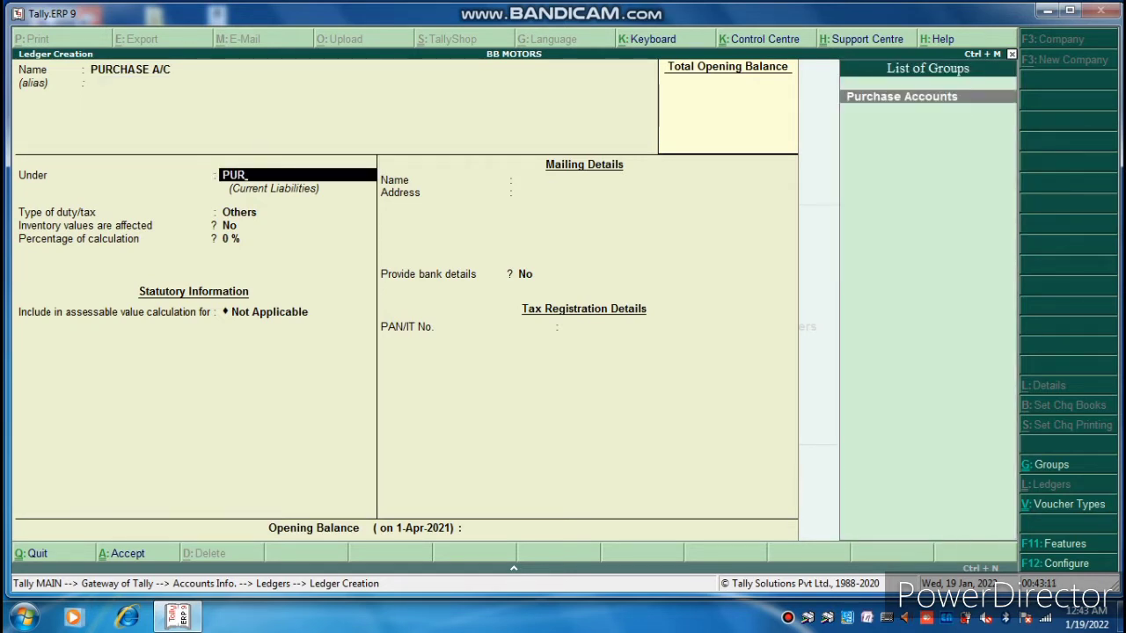
key(Return)
key(Return)
key(Return)
key(Return)
key(Return)
key(Return)
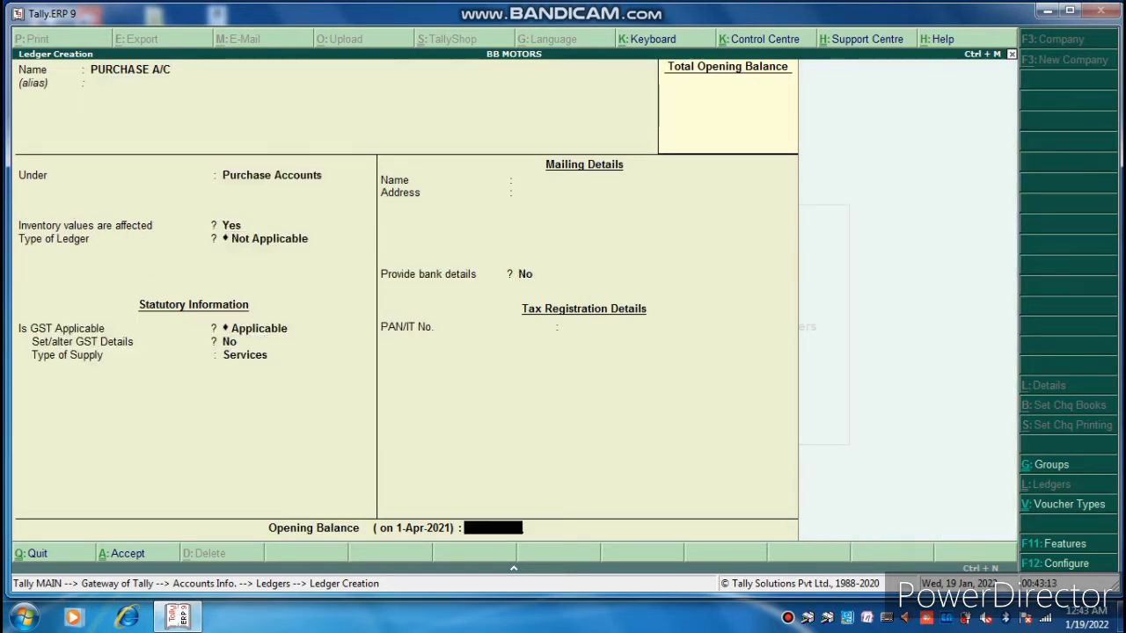
key(Return)
key(Return)
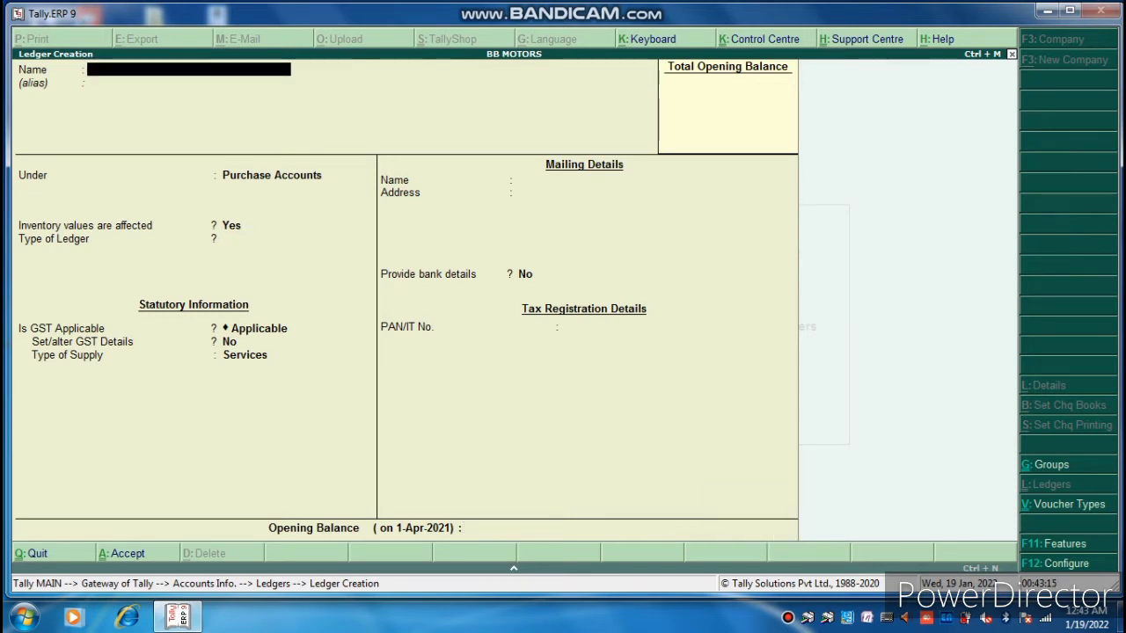
Create the SALE A/C ledger under Sales Accounts, GST applicable, with Goods as type of supply.
text(SALE A/C)
key(Return)
text(SA)
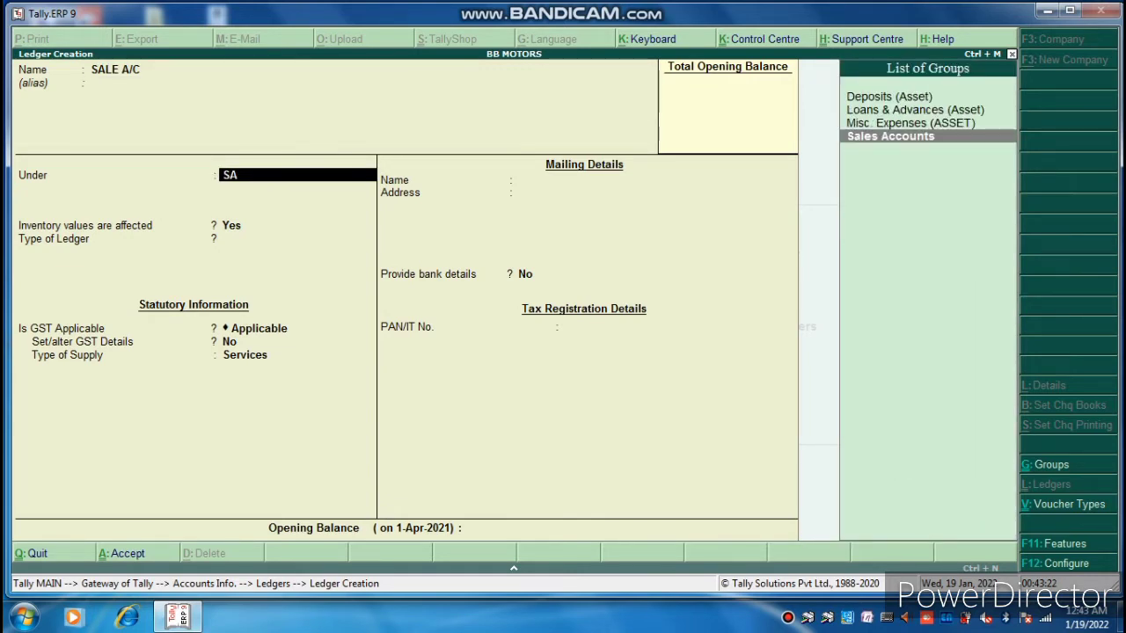
key(Return)
key(Return)
key(Return)
key(Return)
key(Return)
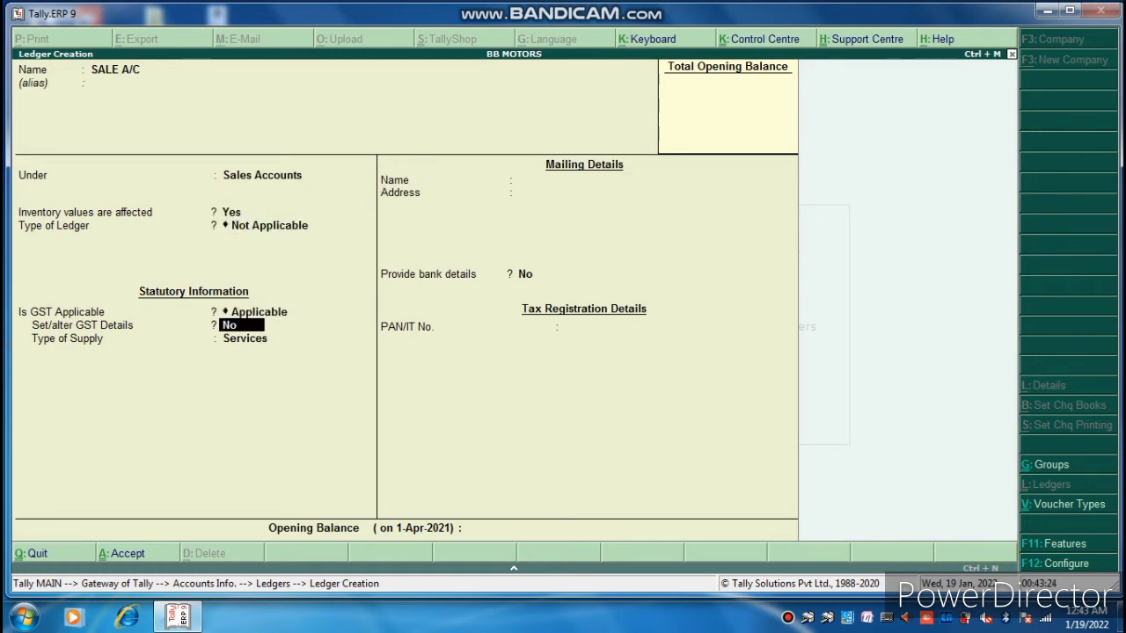
key(Up)
key(Return)
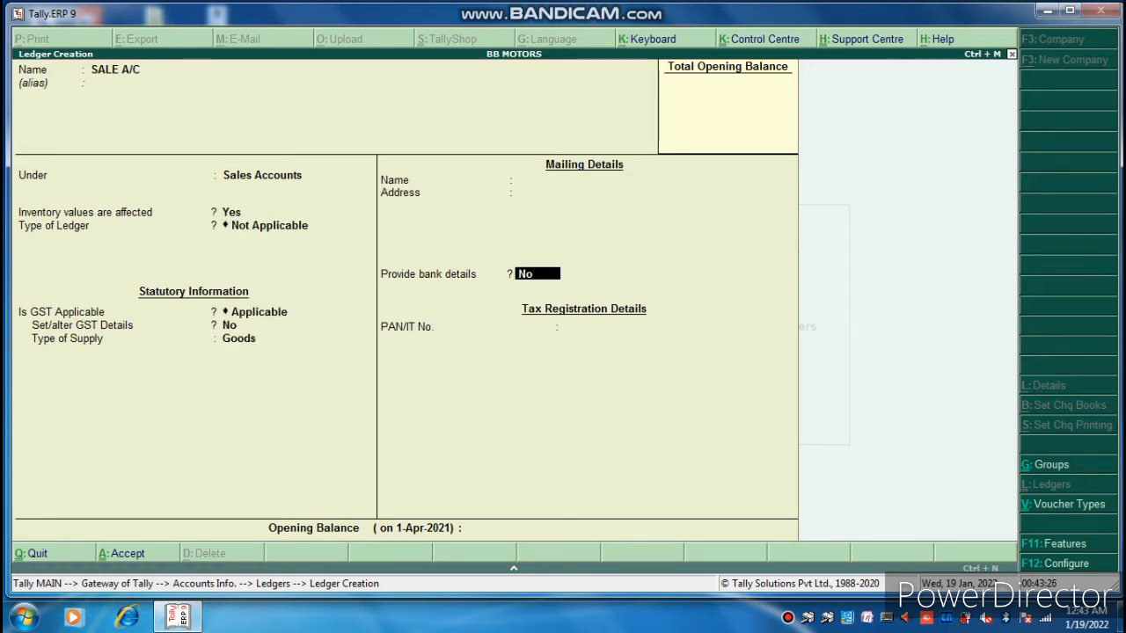
key(Return)
key(Return)
key(Return)
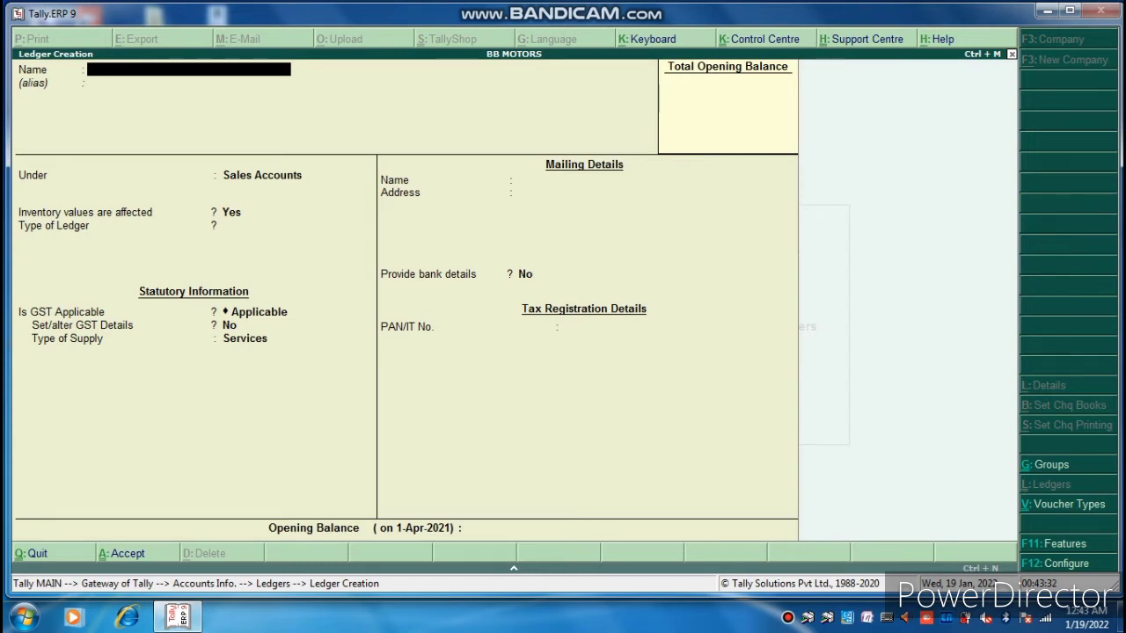
Enter the customer's name and place the ledger under Sundry Debtors.
text(RAM)
key(Return)
key(Return)
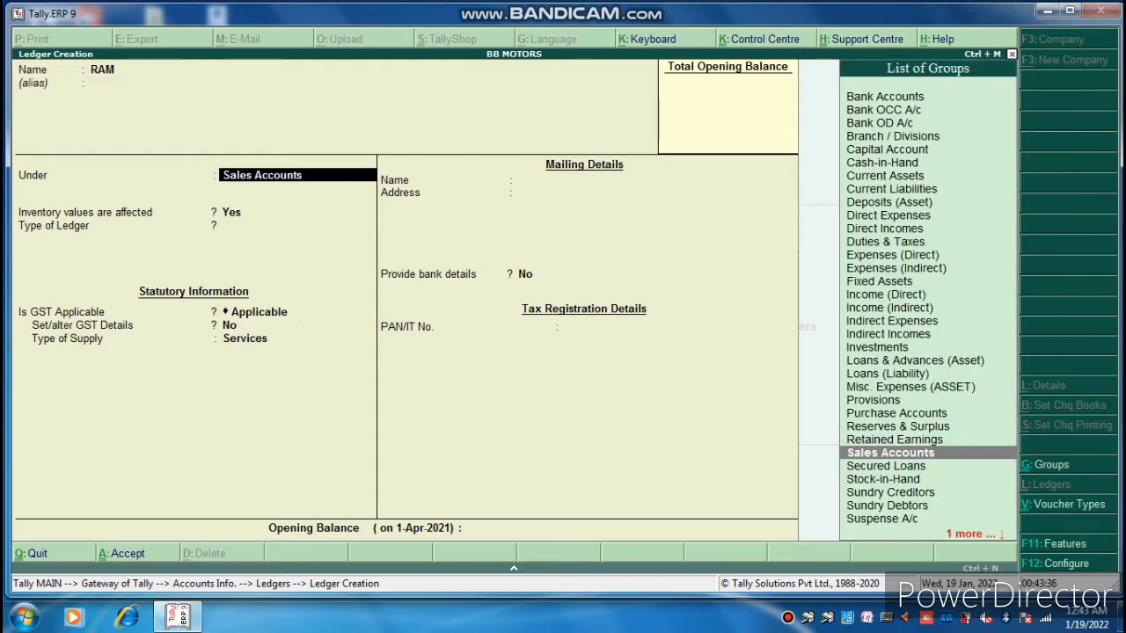
text(SUN)
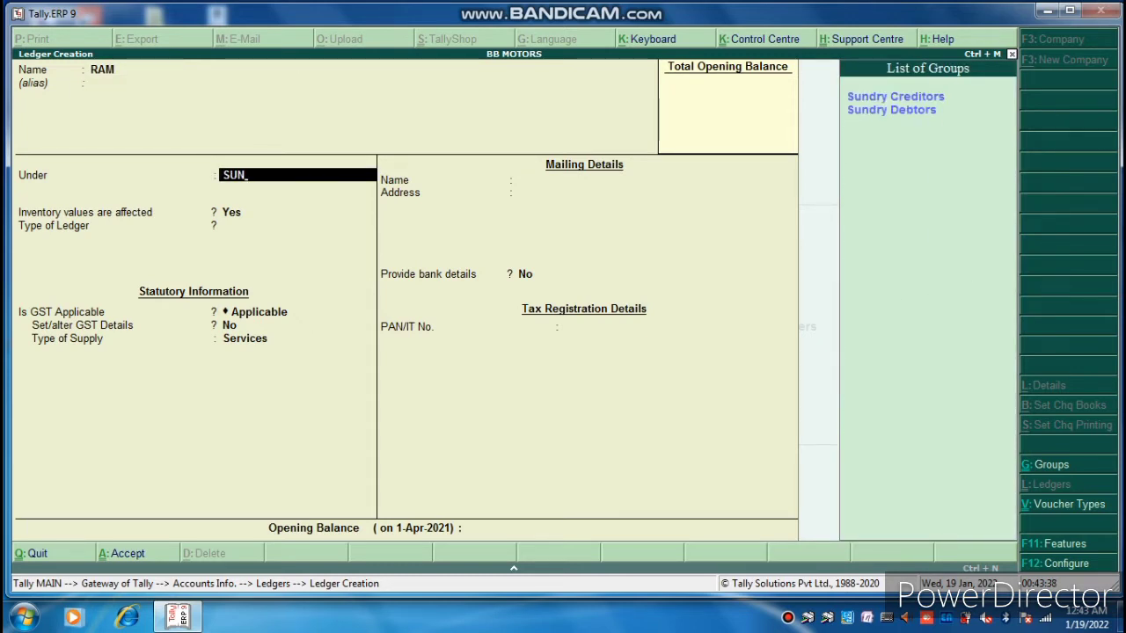
key(Down)
key(Return)
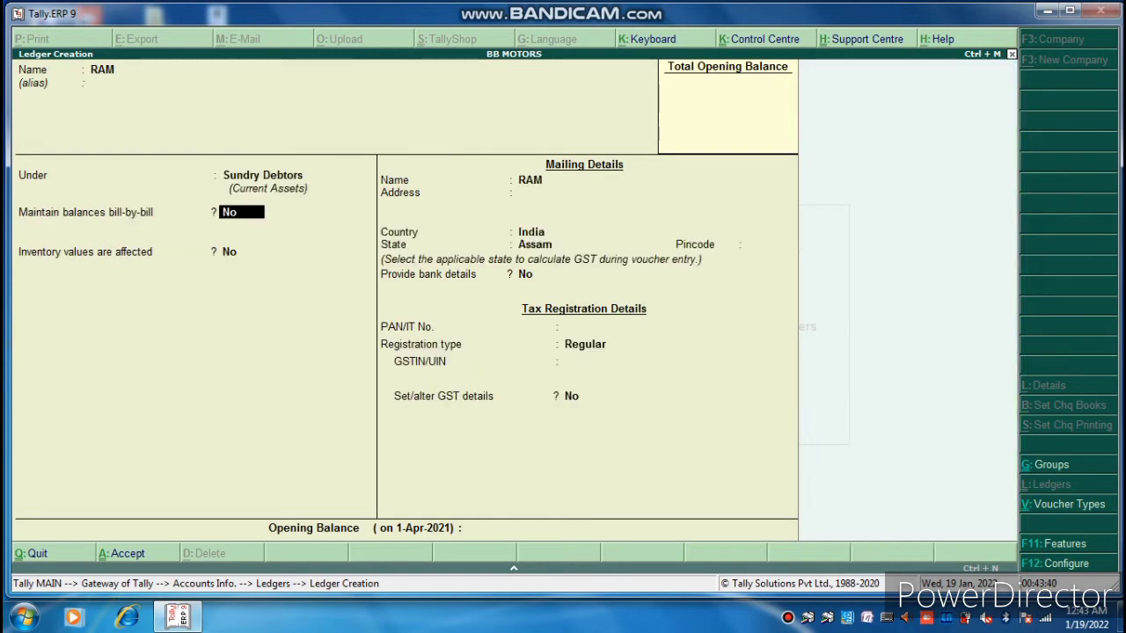
Turn on bill-by-bill balances, keep state Assam with Regular registration, and save the ledger.
key(Return)
key(Return)
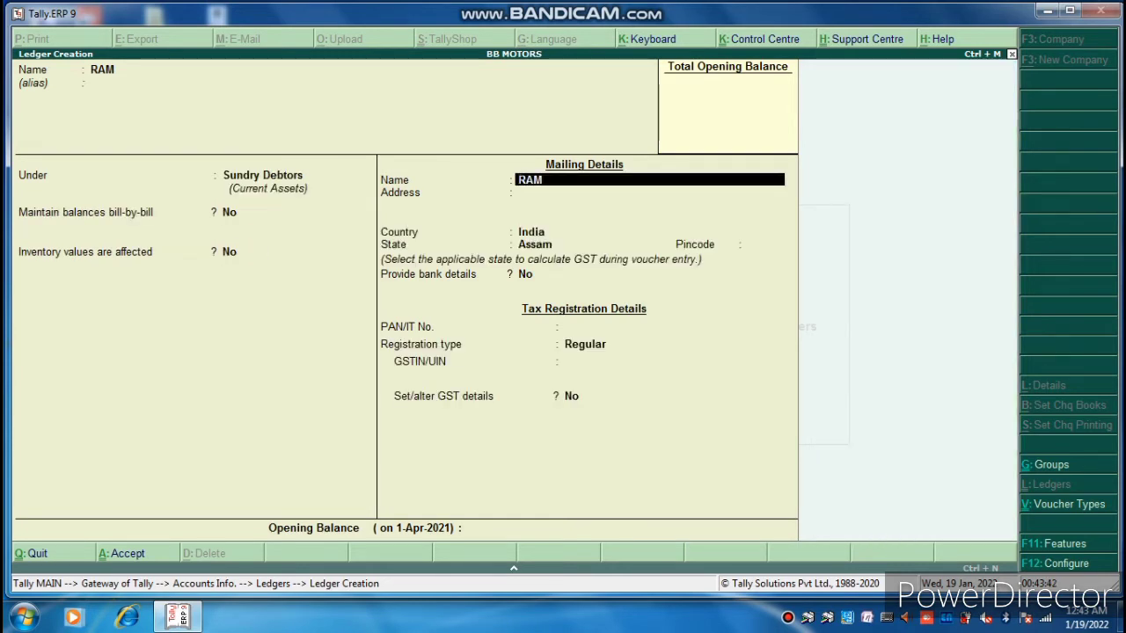
key(BackSpace)
key(BackSpace)
text(YES)
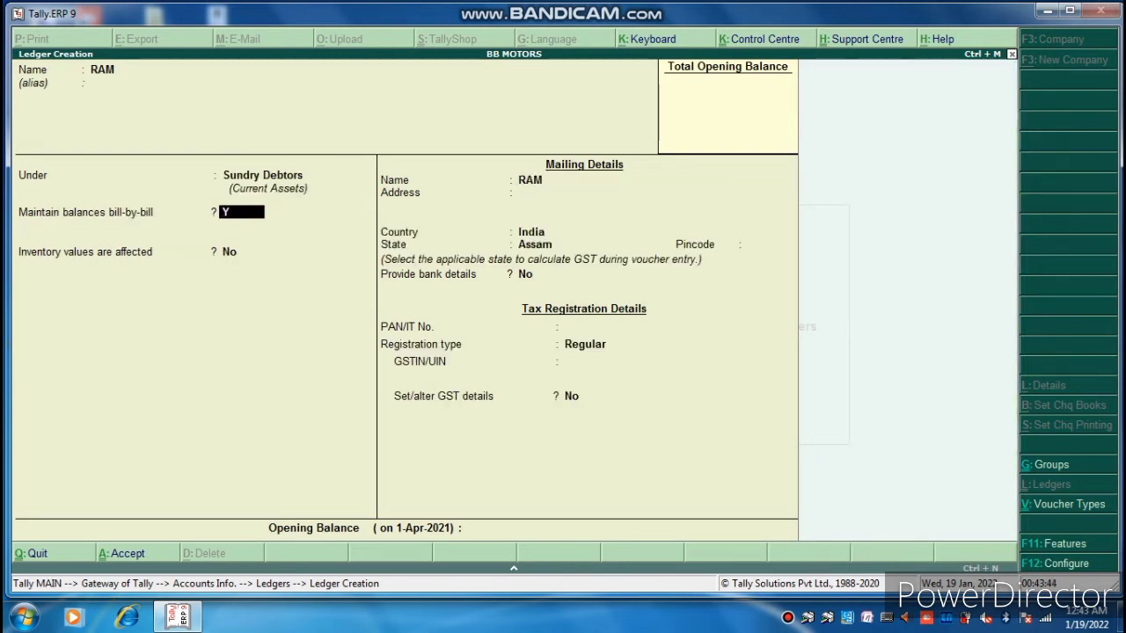
key(Return)
key(Return)
key(Return)
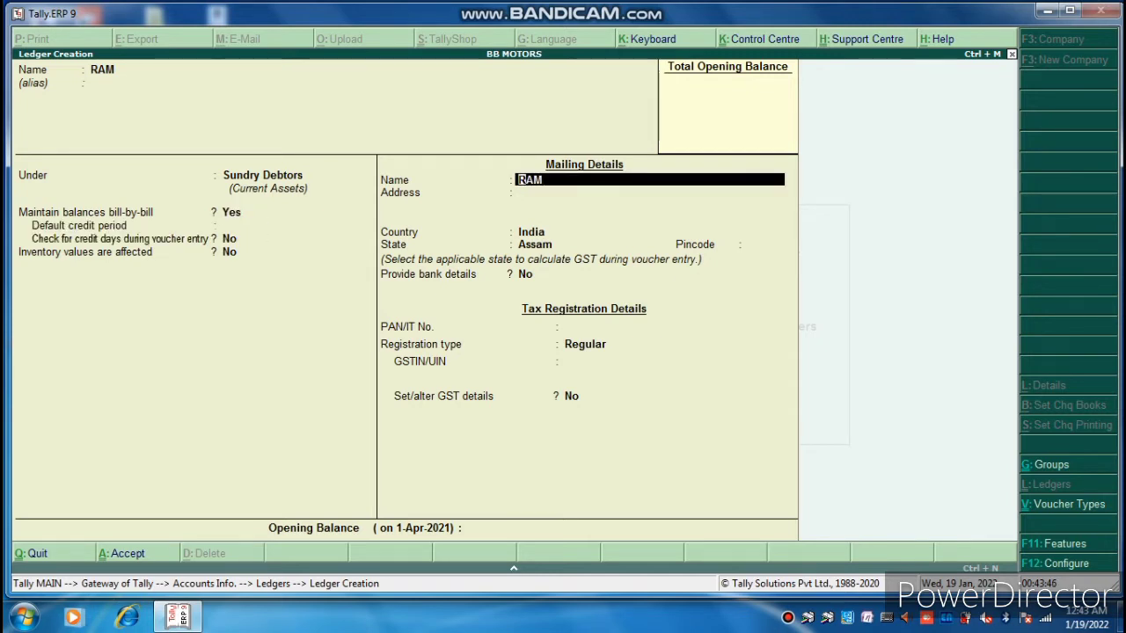
key(Return)
key(Return)
key(Return)
key(Return)
key(Return)
key(Return)
key(Return)
key(Return)
key(Return)
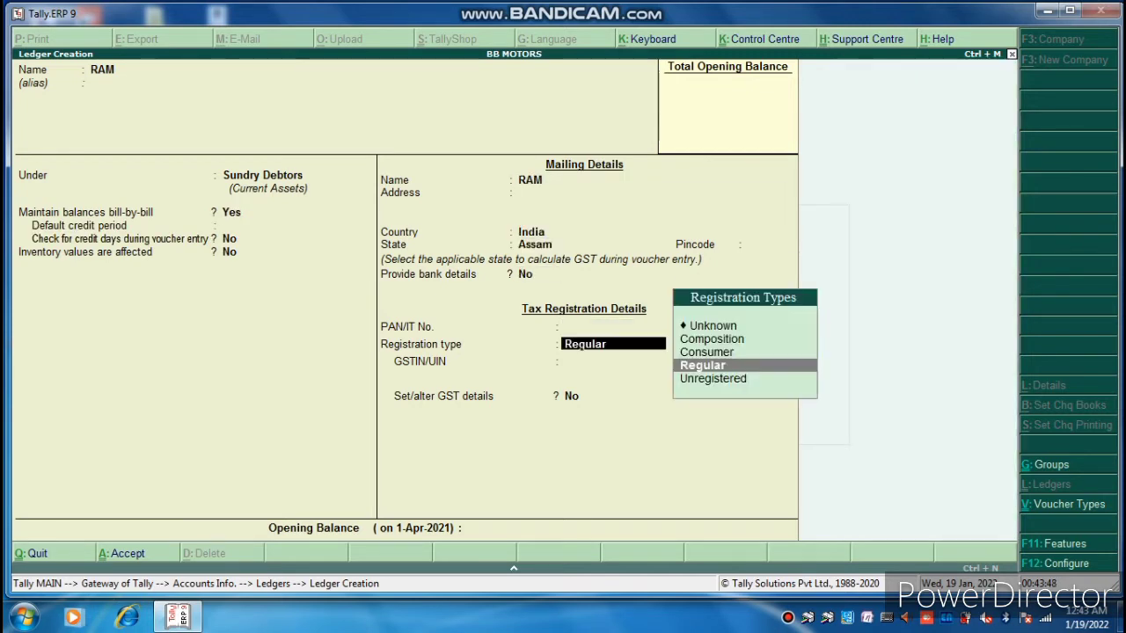
key(Return)
key(Return)
key(Return)
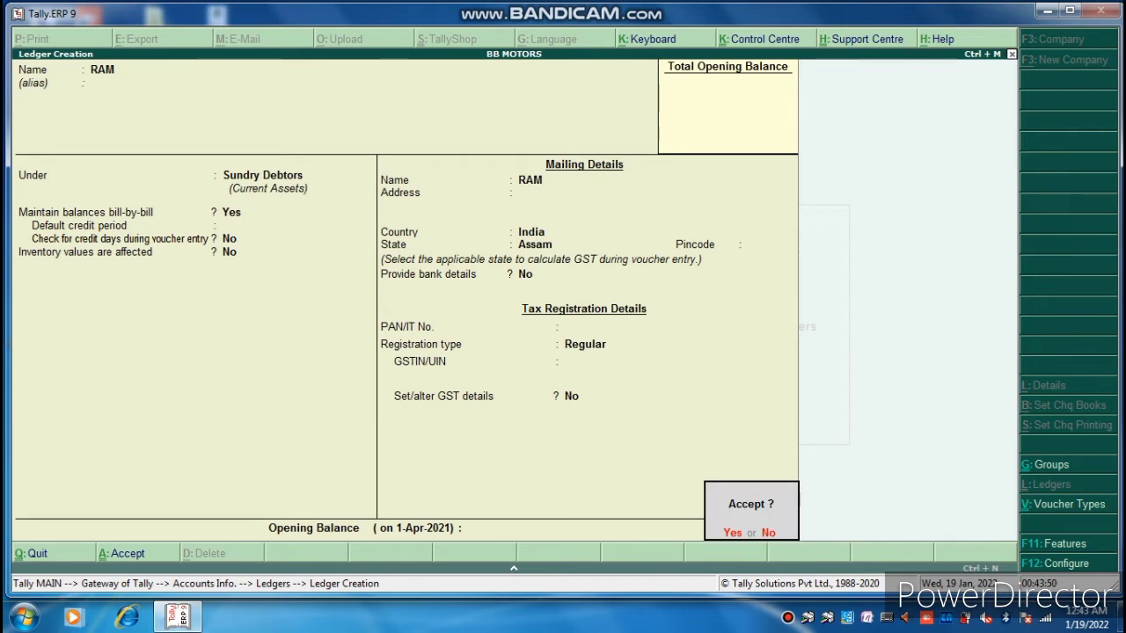
key(Return)
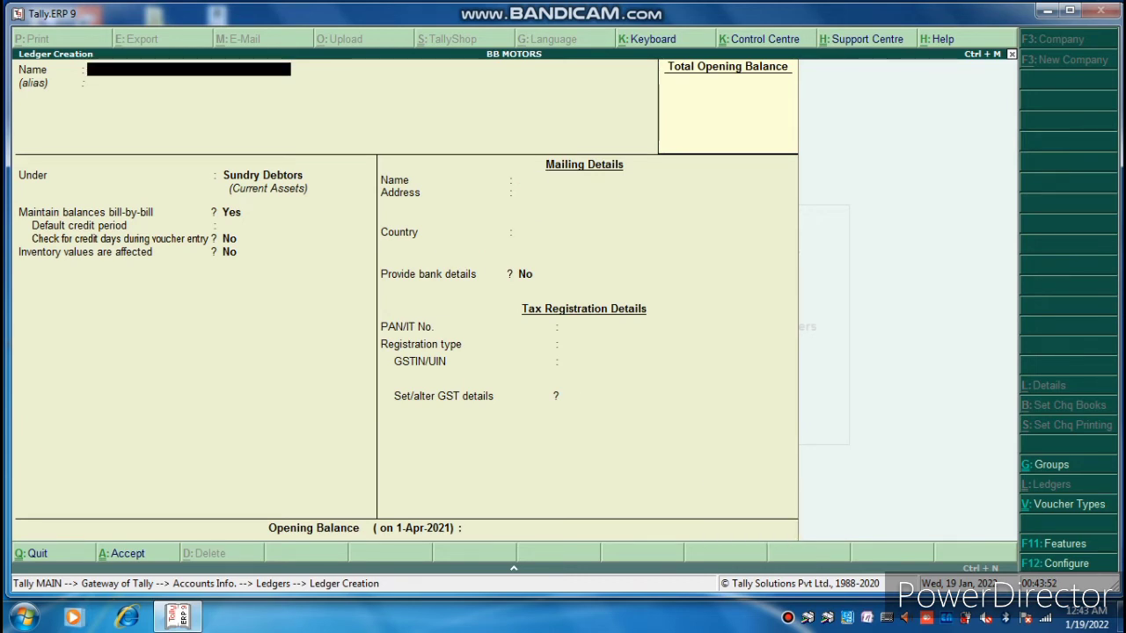
Enter the supplier's name under Sundry Creditors, keeping bill-by-bill balances, Assam and Regular registration.
text(HORI)
key(Return)
key(Return)
text(SUND)
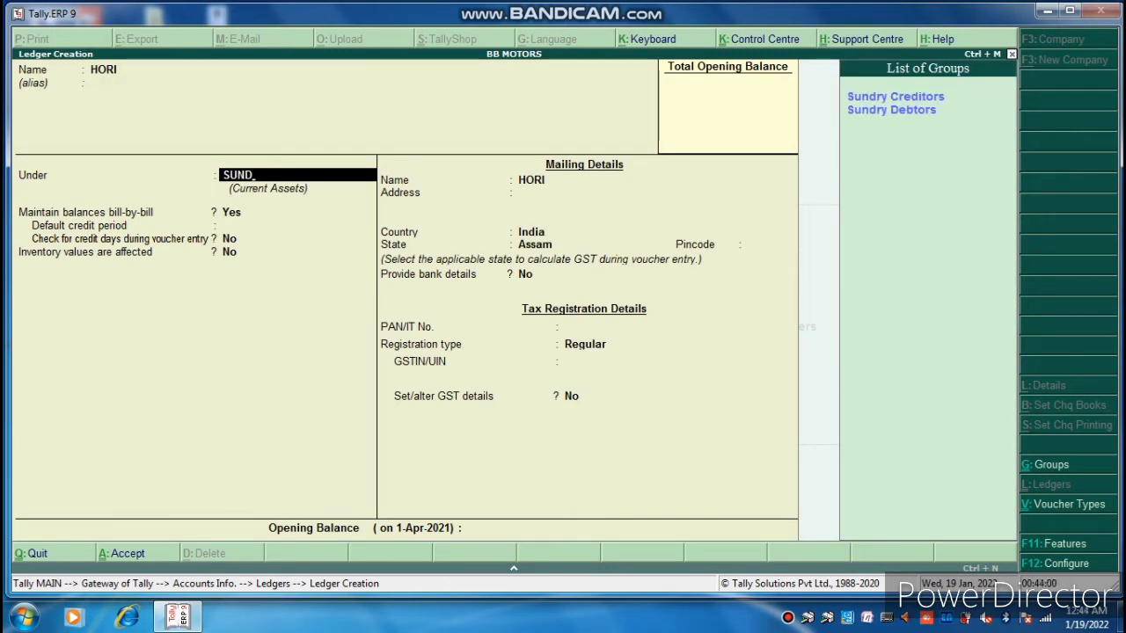
key(Return)
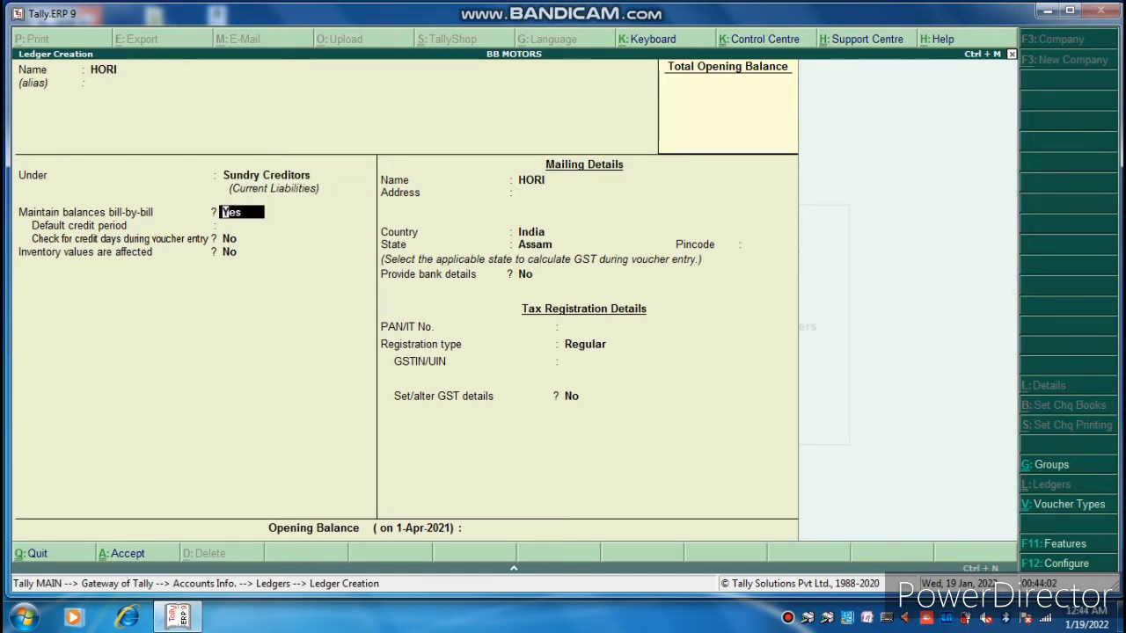
key(Return)
key(Return)
key(Return)
key(Return)
key(Return)
key(Return)
key(Return)
key(Return)
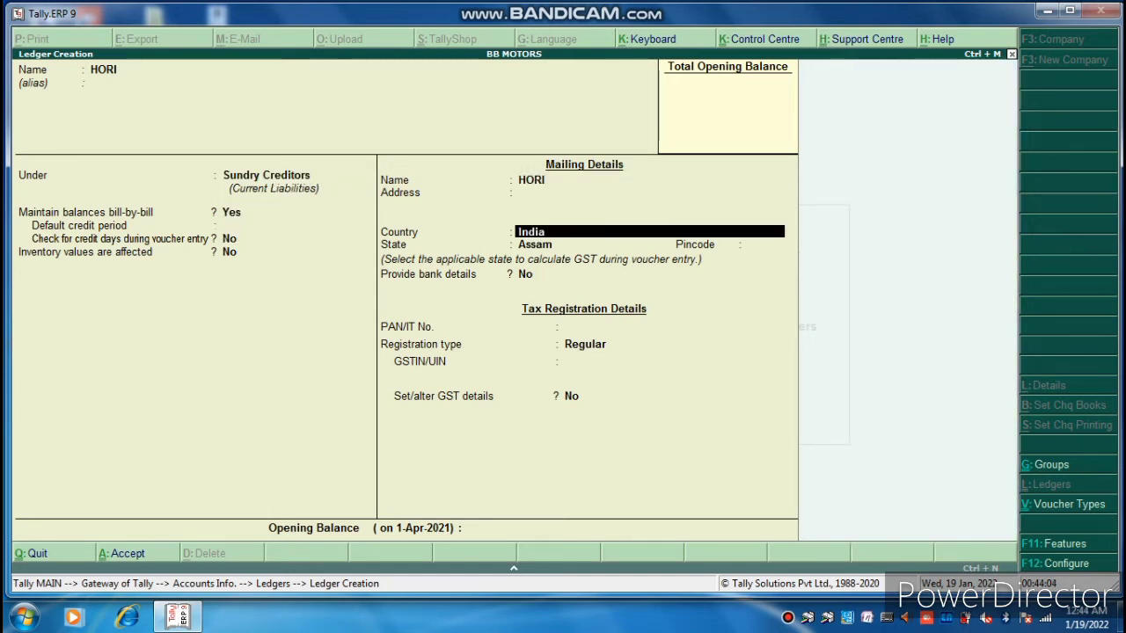
key(Return)
key(Return)
key(Return)
key(Return)
key(Return)
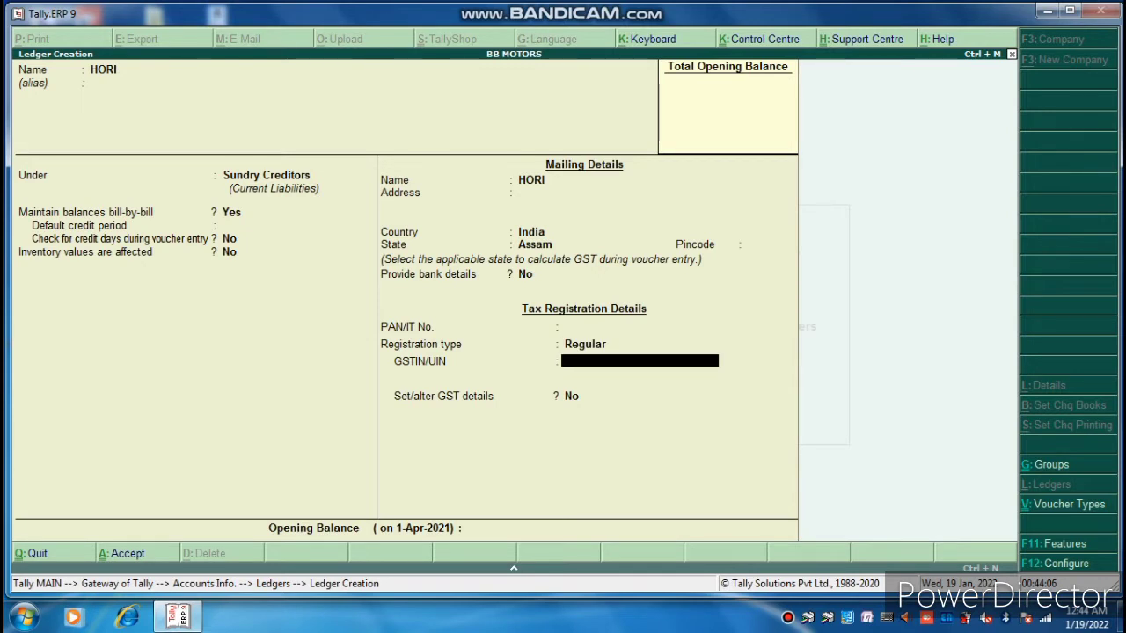
key(Return)
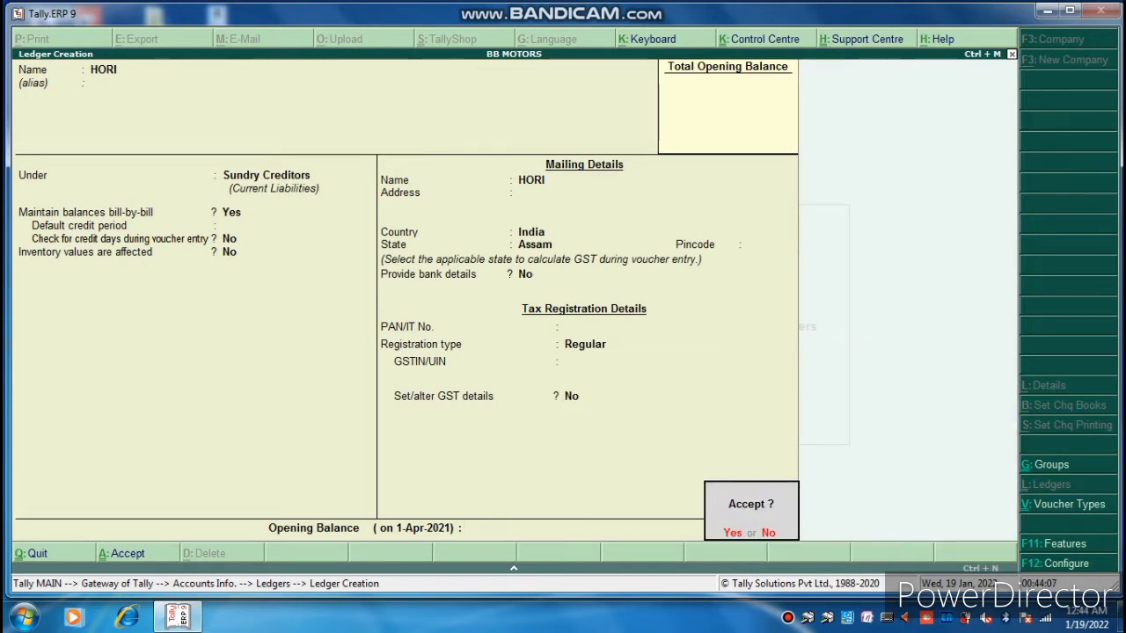
key(Return)
Save the supplier ledger and return to the Gateway.
key(Escape)
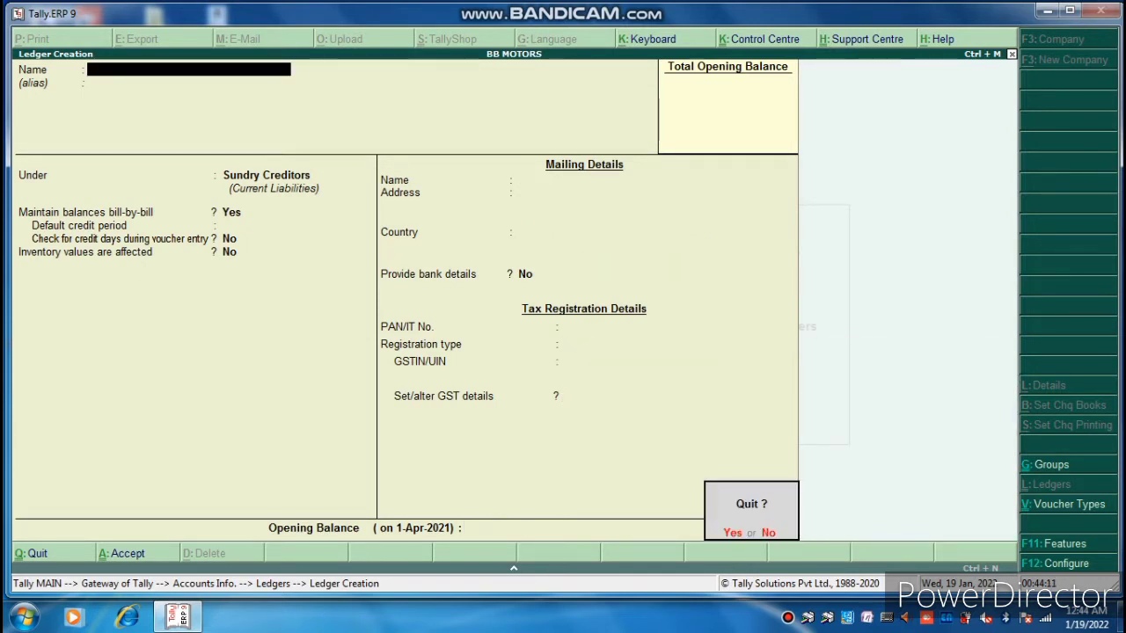
key(Return)
key(Escape)
key(Escape)
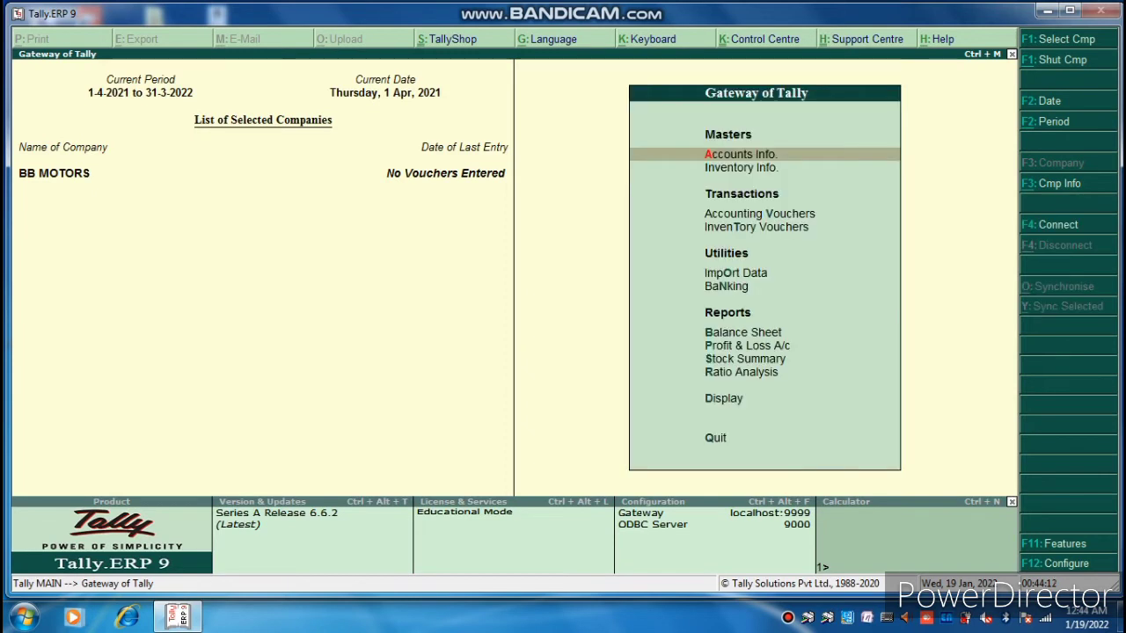
Create a new voucher type named SALE VOUCHER based on Sales.
key(Return)
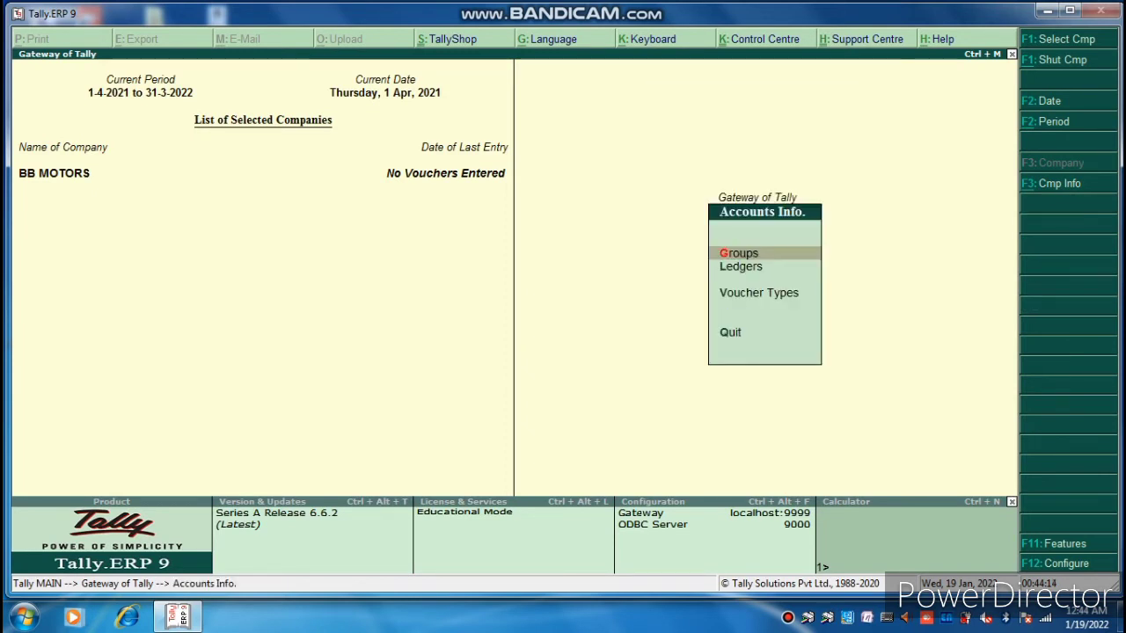
key(Down)
key(Down)
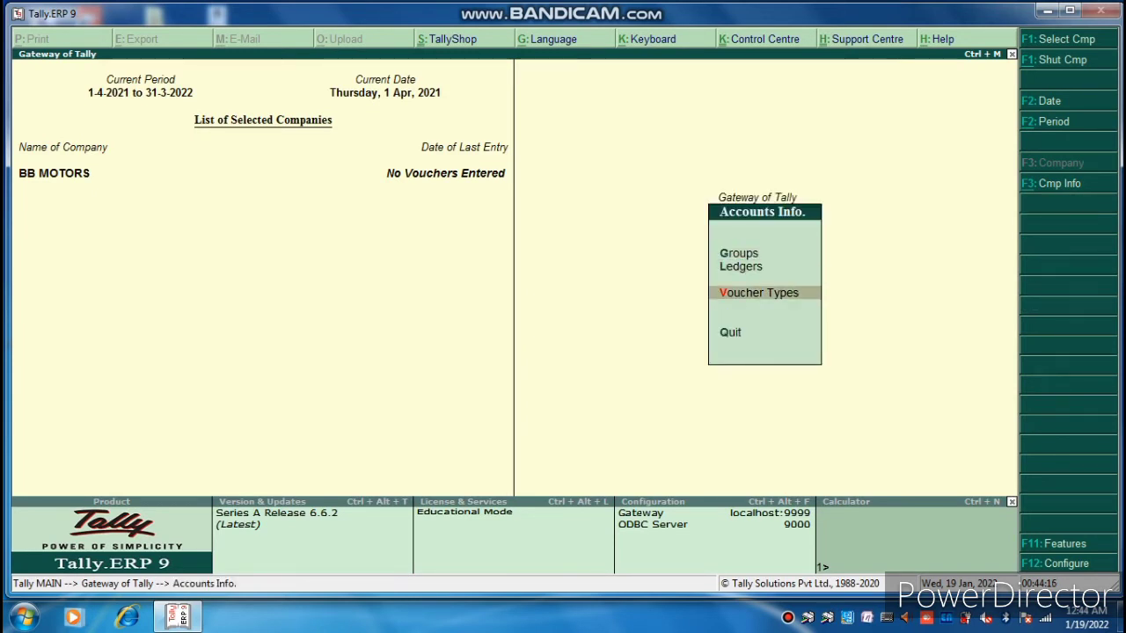
key(Return)
key(Return)
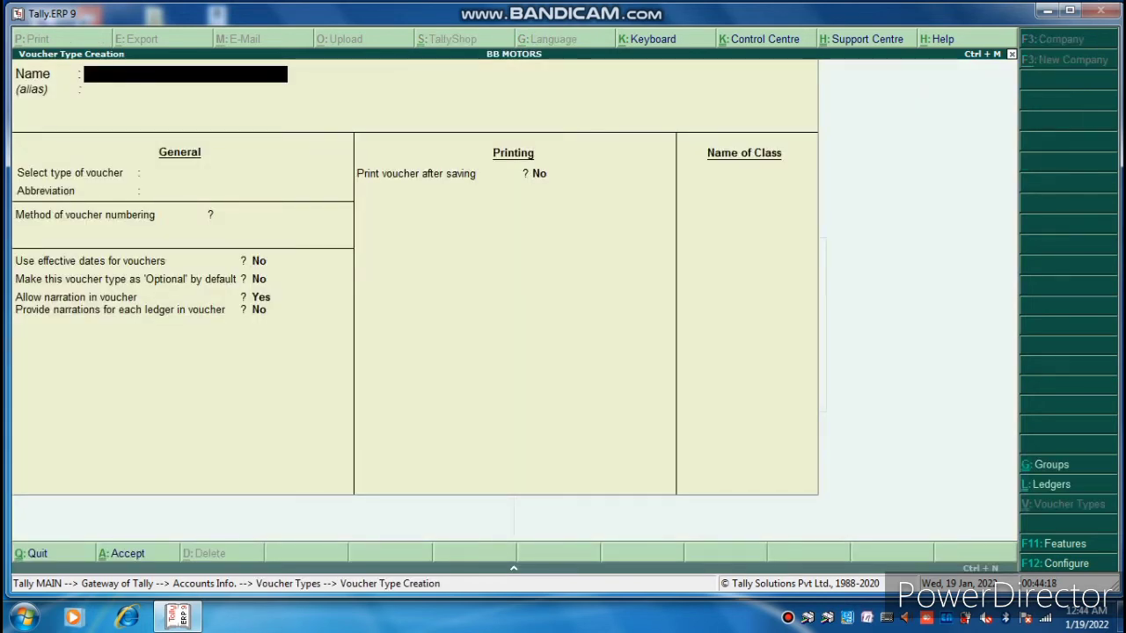
text(SALE V)
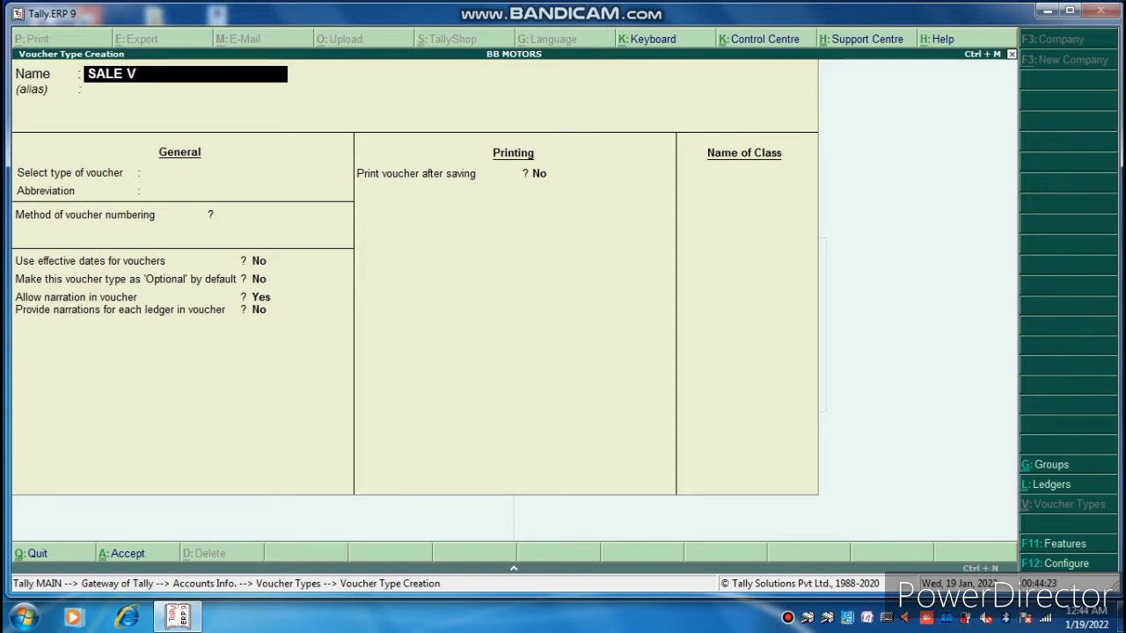
text(OUCHER)
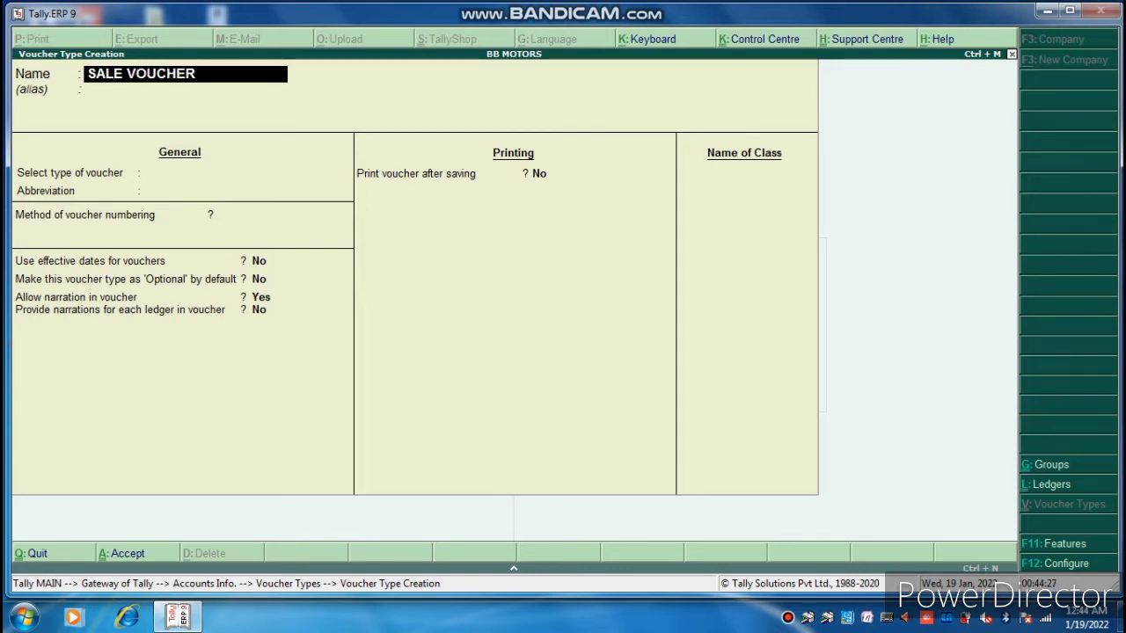
key(Return)
key(Return)
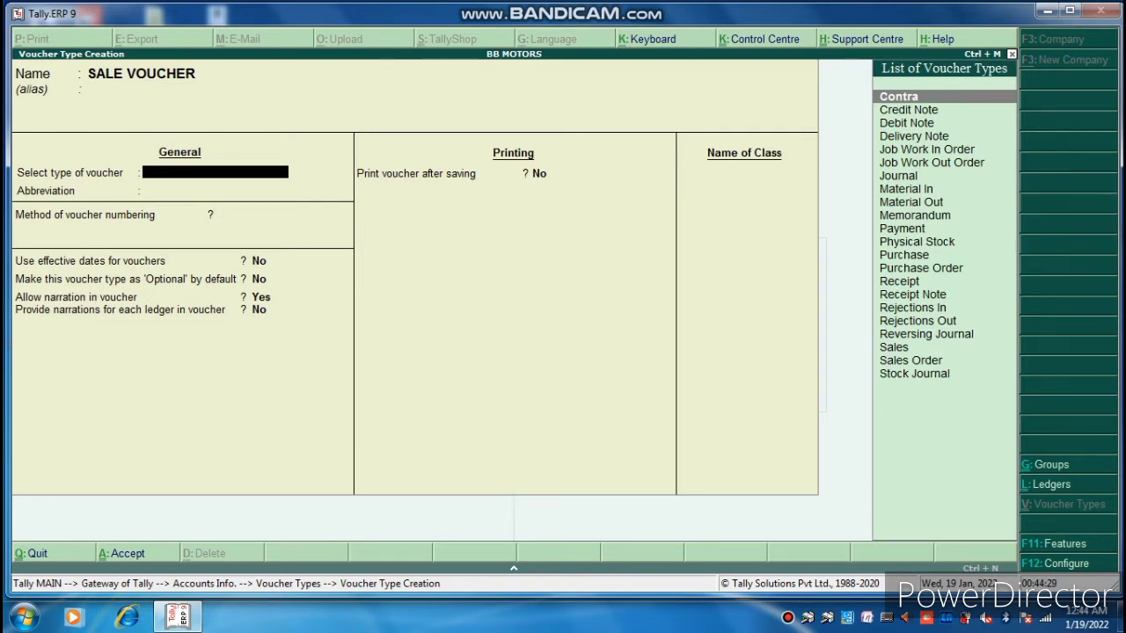
text(SA)
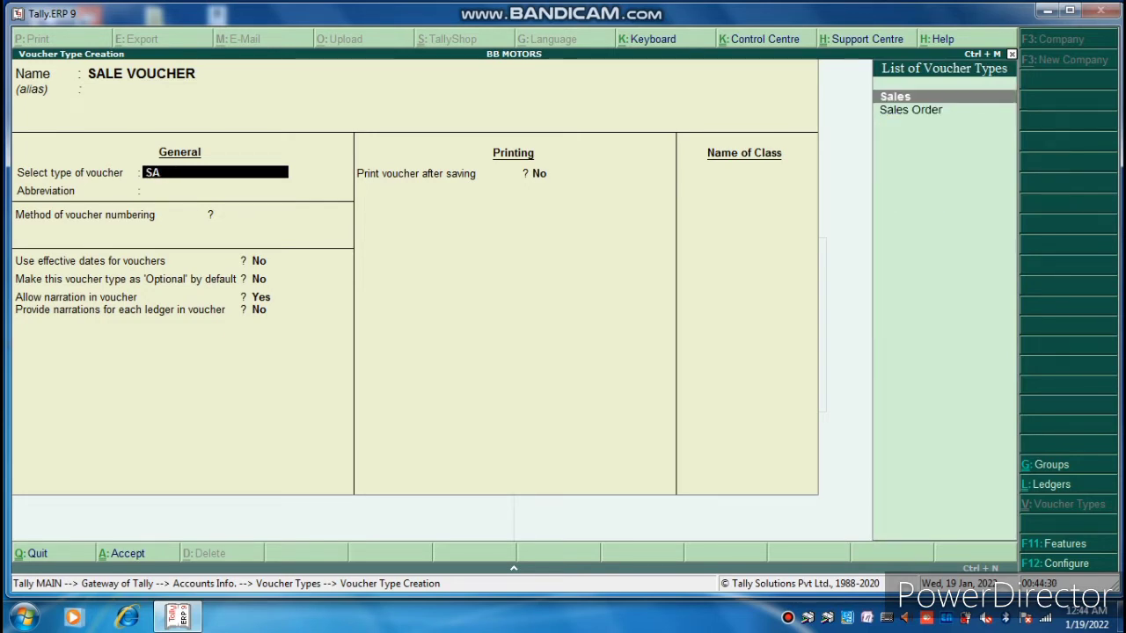
key(Return)
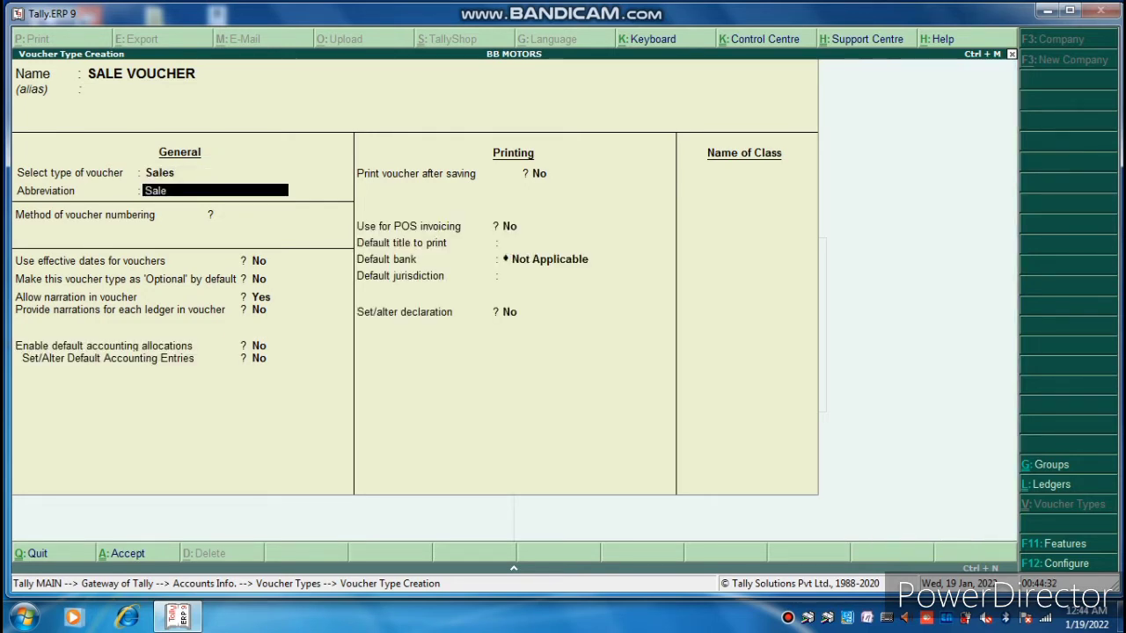
Keep the Sale abbreviation, set Print voucher after saving to Yes, and leave no default bank.
key(Return)
key(Return)
key(Return)
key(Return)
key(Return)
key(Return)
key(Return)
key(Return)
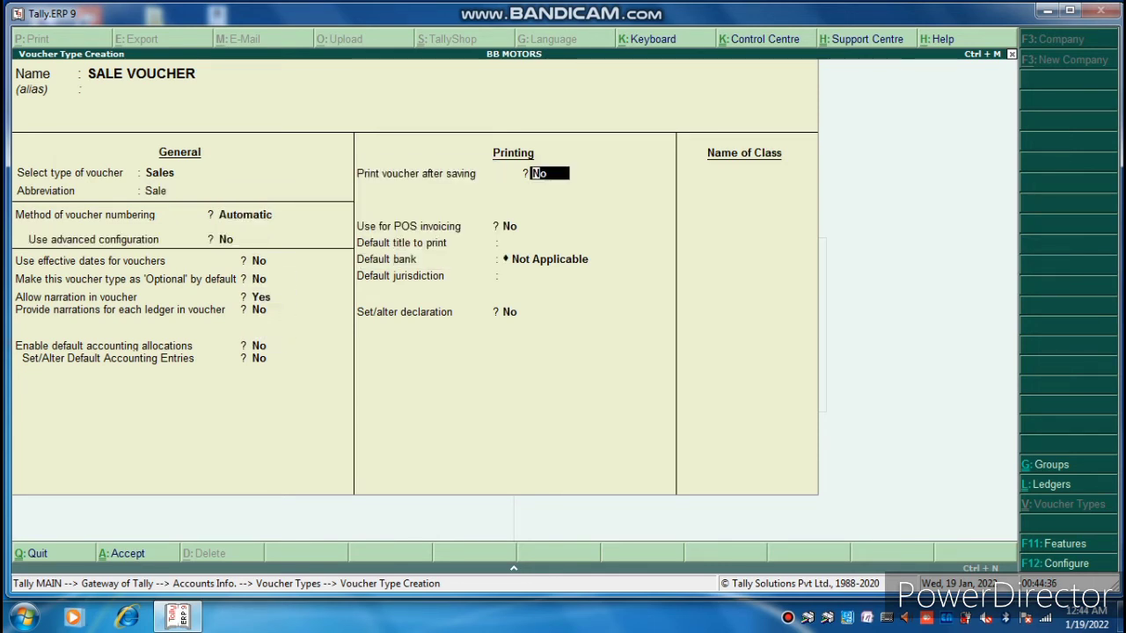
text(yes)
key(Return)
key(Return)
key(Return)
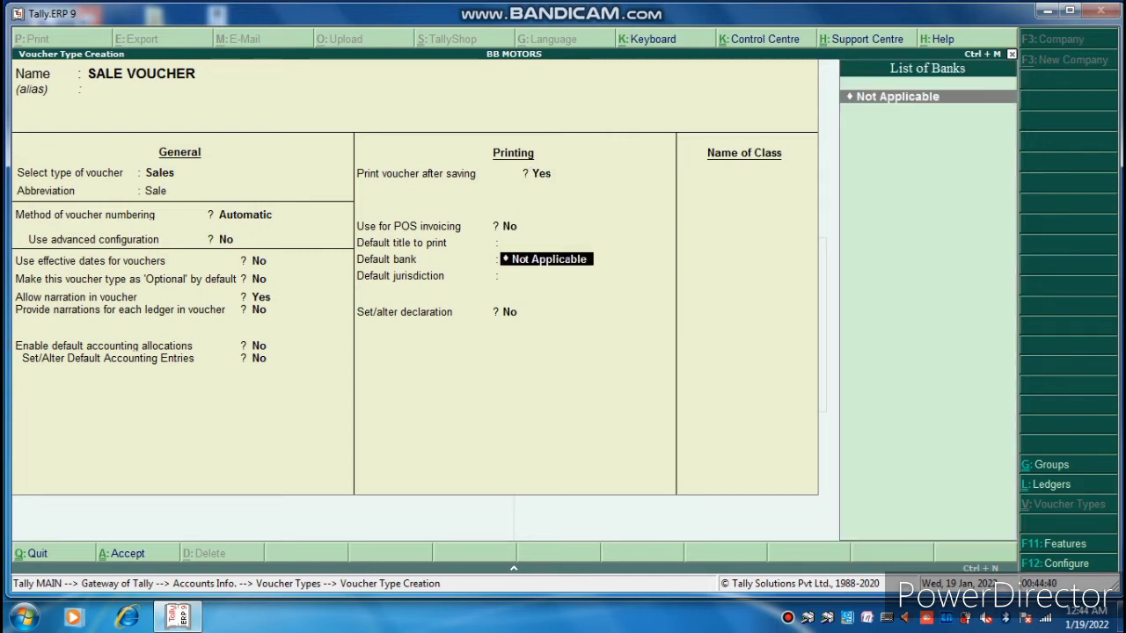
key(Return)
key(Return)
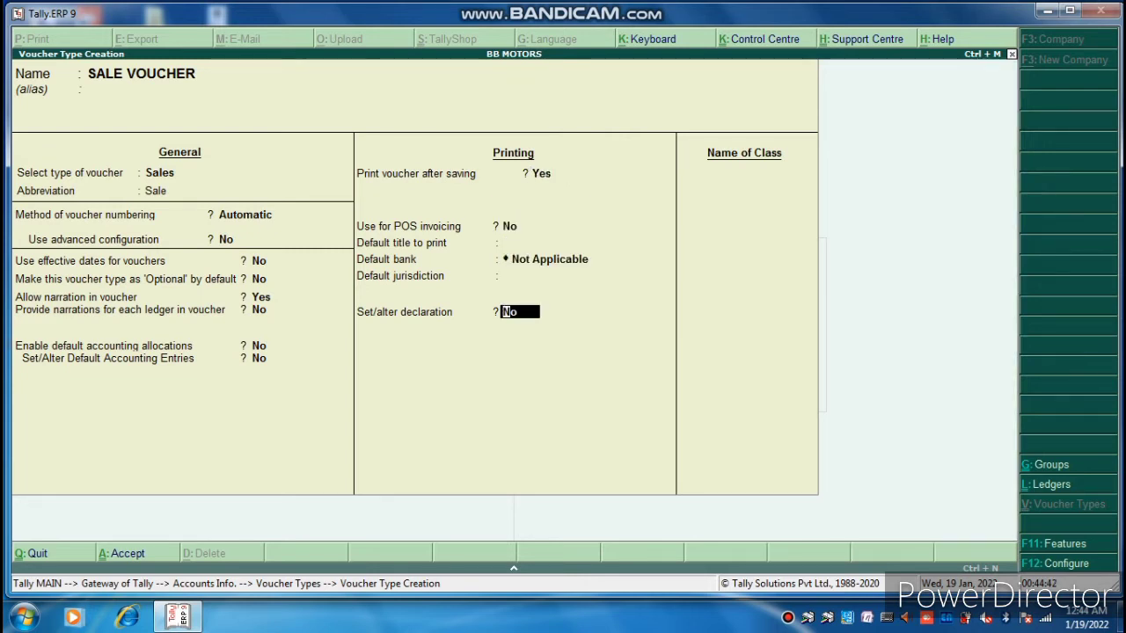
Enable the standard invoice declaration and enter GST INVOICE as the class name.
text(yes)
key(Return)
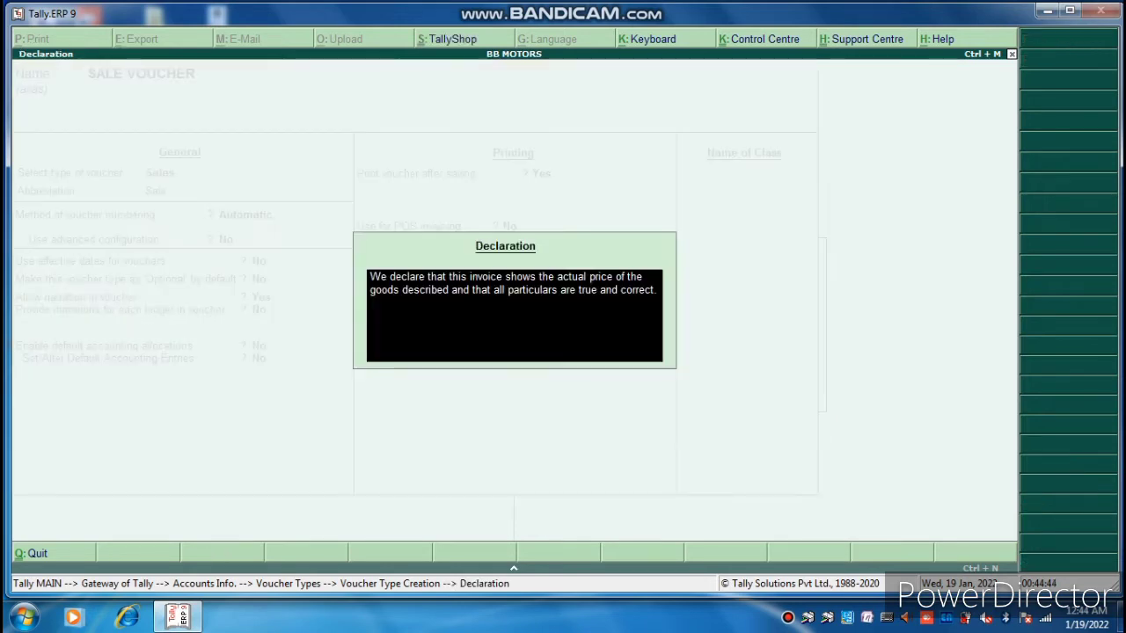
key(Return)
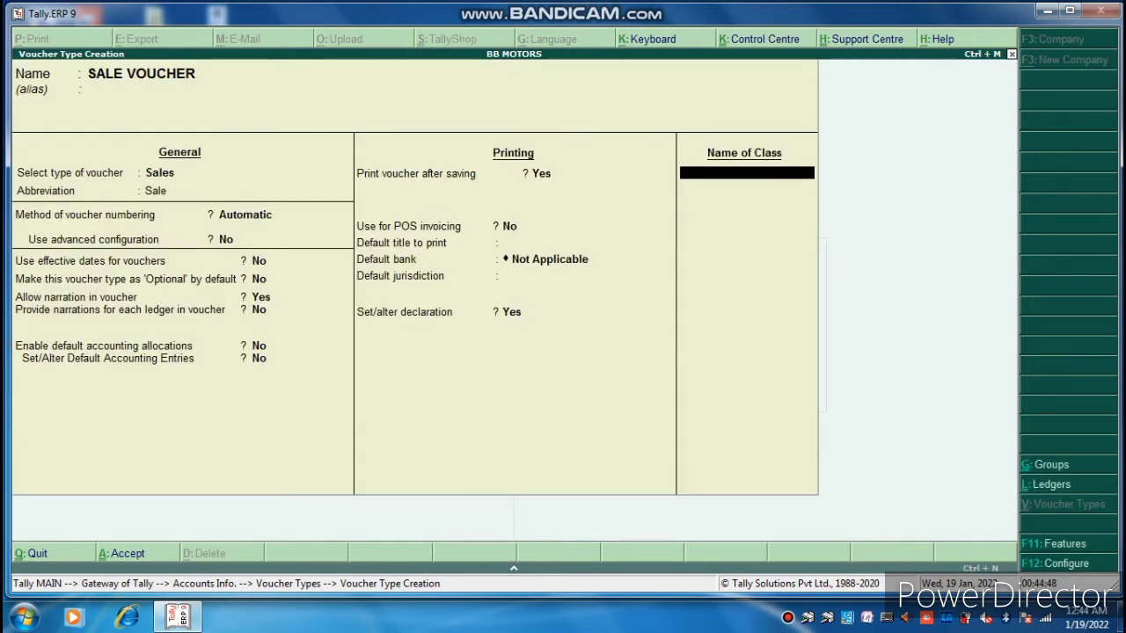
text(GST INVOICE)
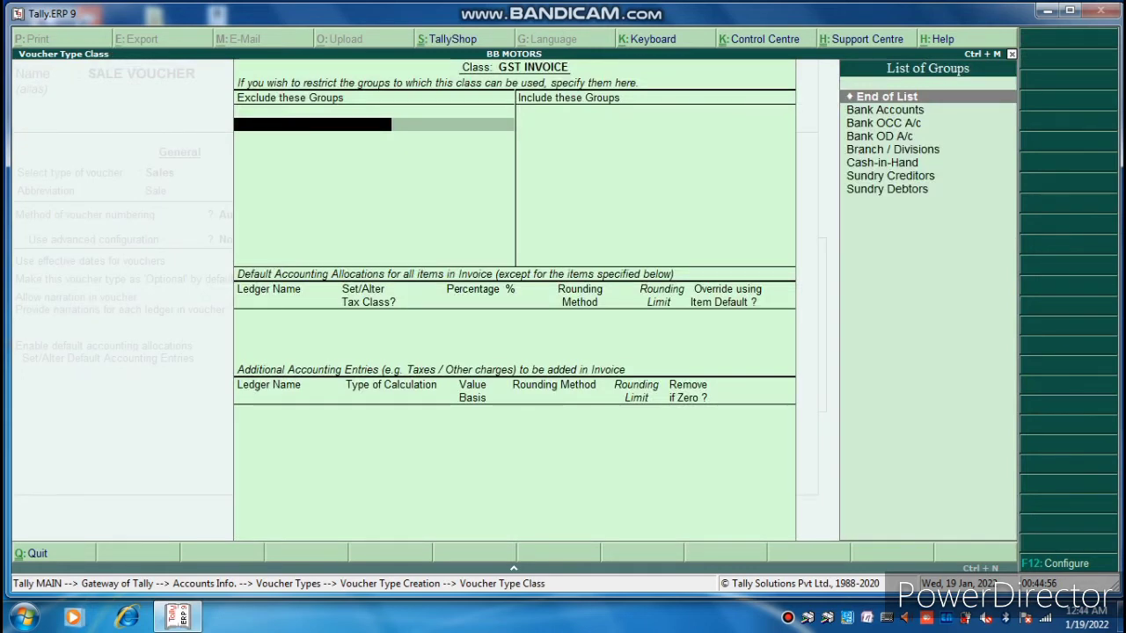
Exclude Bank OD A/c and Branch / Divisions from the GST INVOICE class.
key(Down)
key(Down)
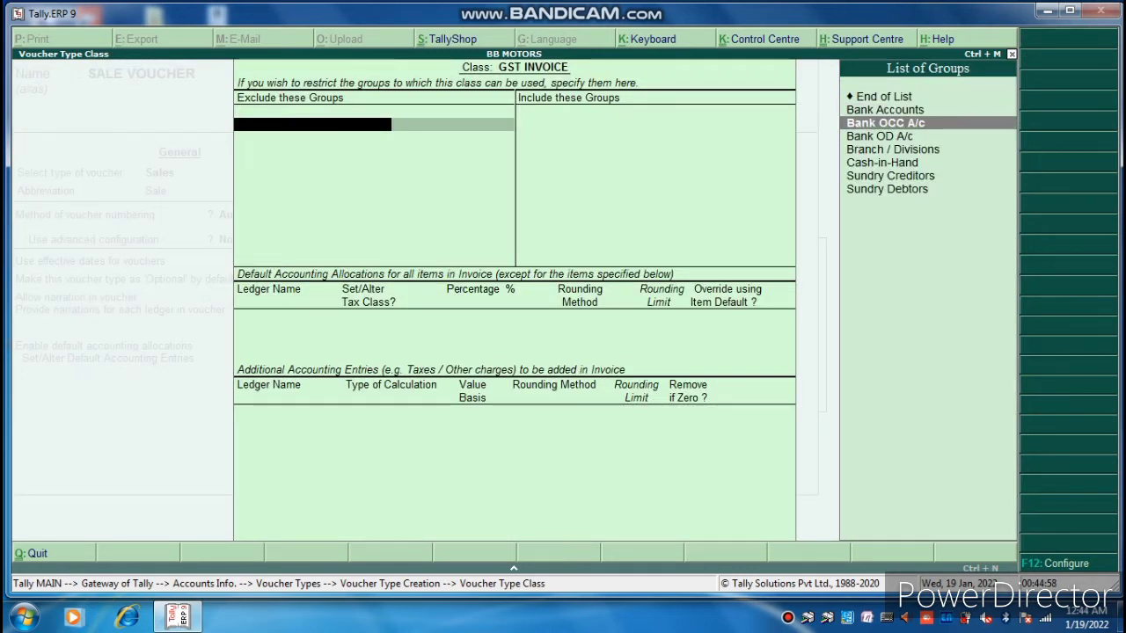
key(Return)
key(Down)
key(Down)
key(Up)
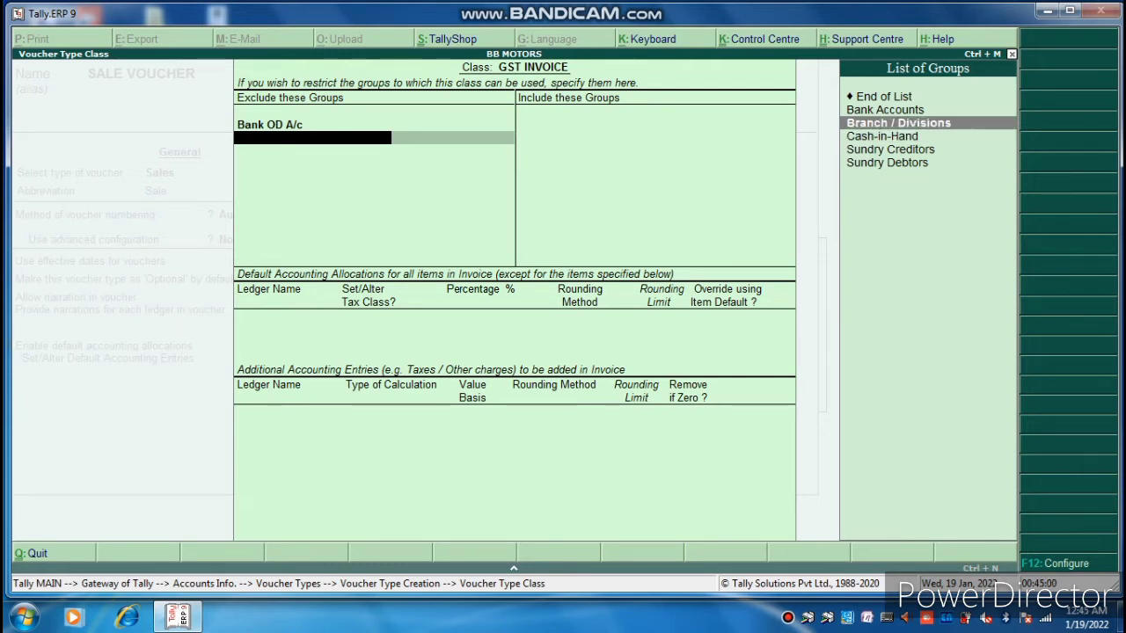
key(Up)
key(Down)
key(Return)
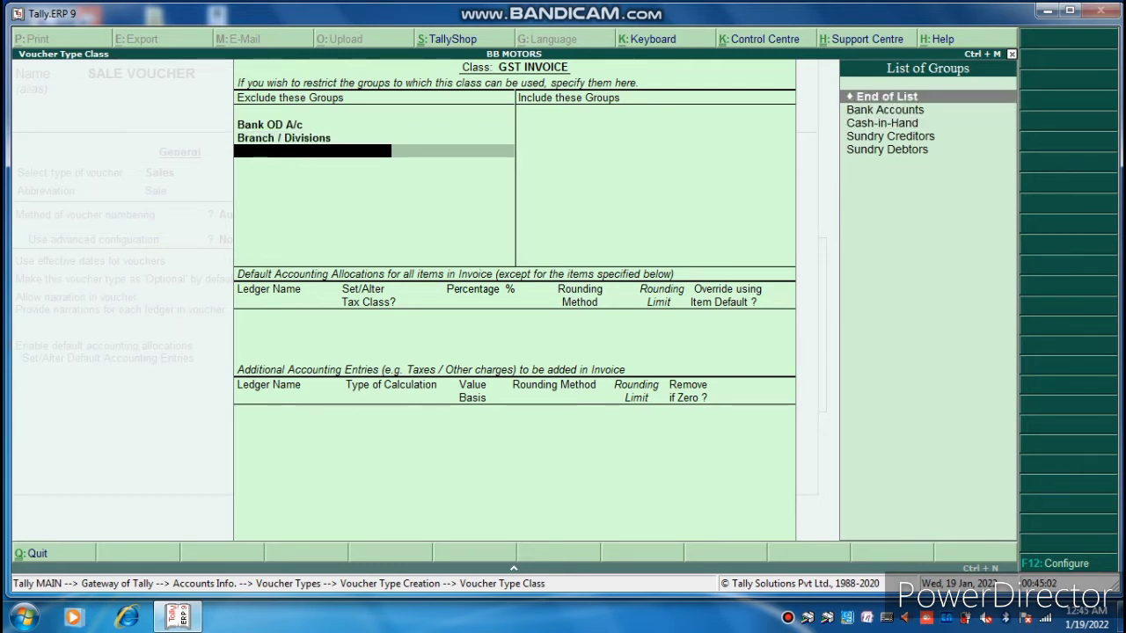
key(Return)
Include Bank Accounts, Cash-in-Hand, Sundry Creditors and Sundry Debtors in the class.
key(Down)
key(Down)
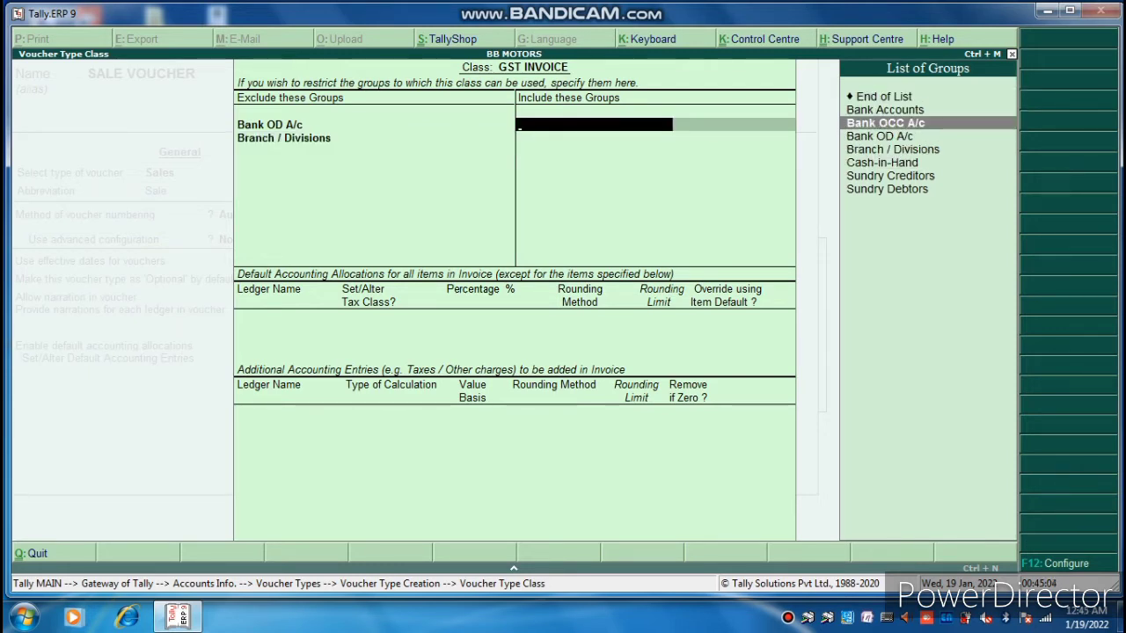
key(Up)
key(Return)
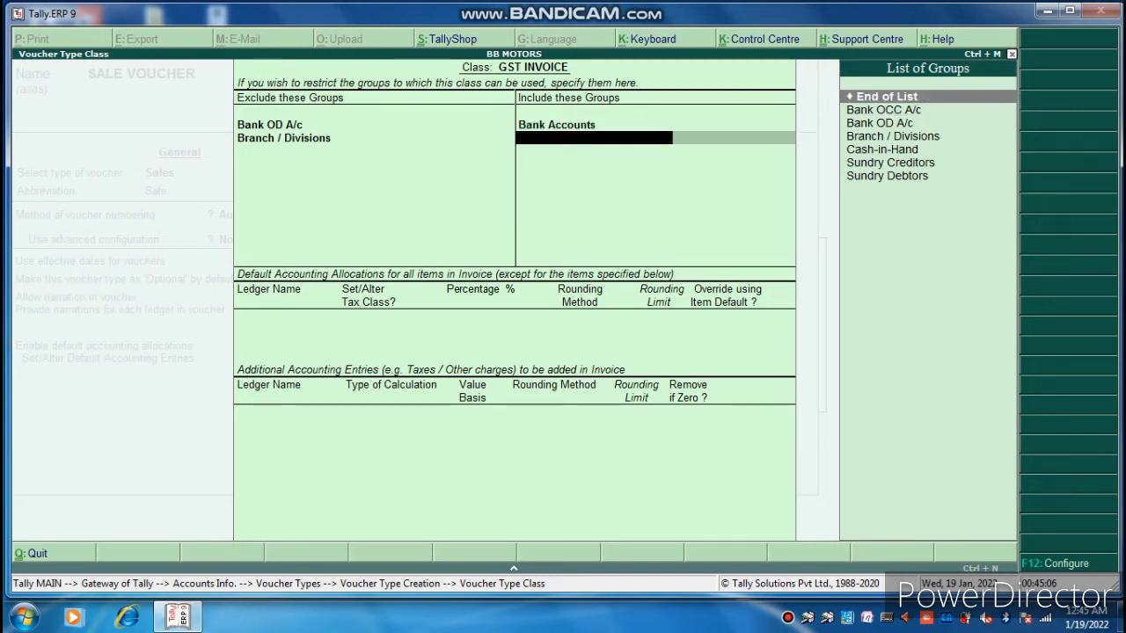
key(Down)
key(Down)
key(Down)
key(Down)
key(Down)
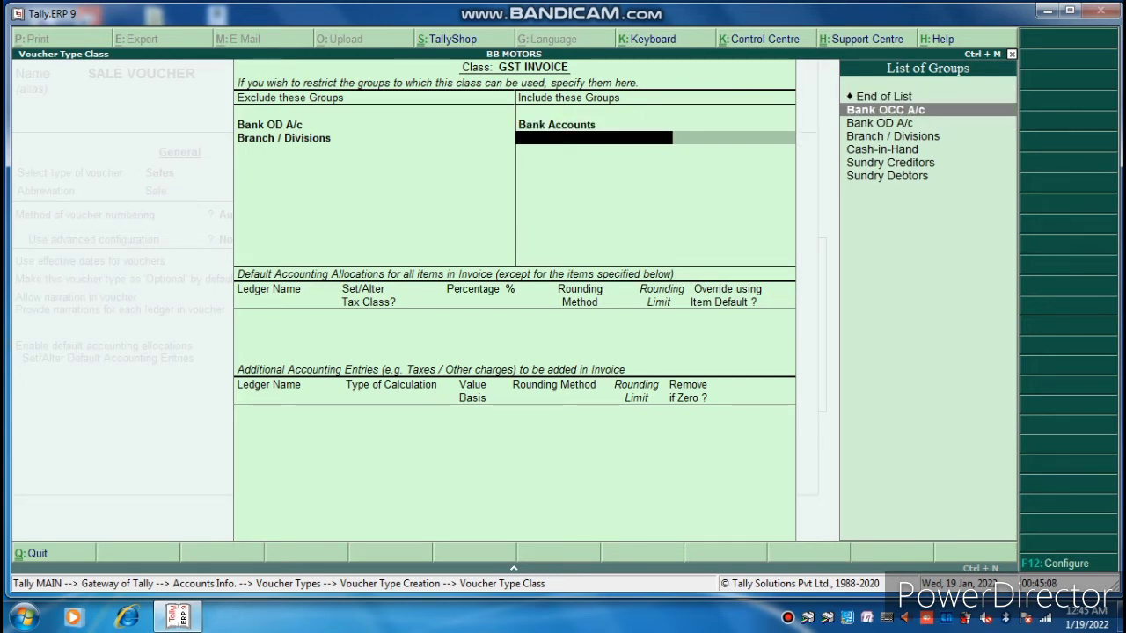
key(Up)
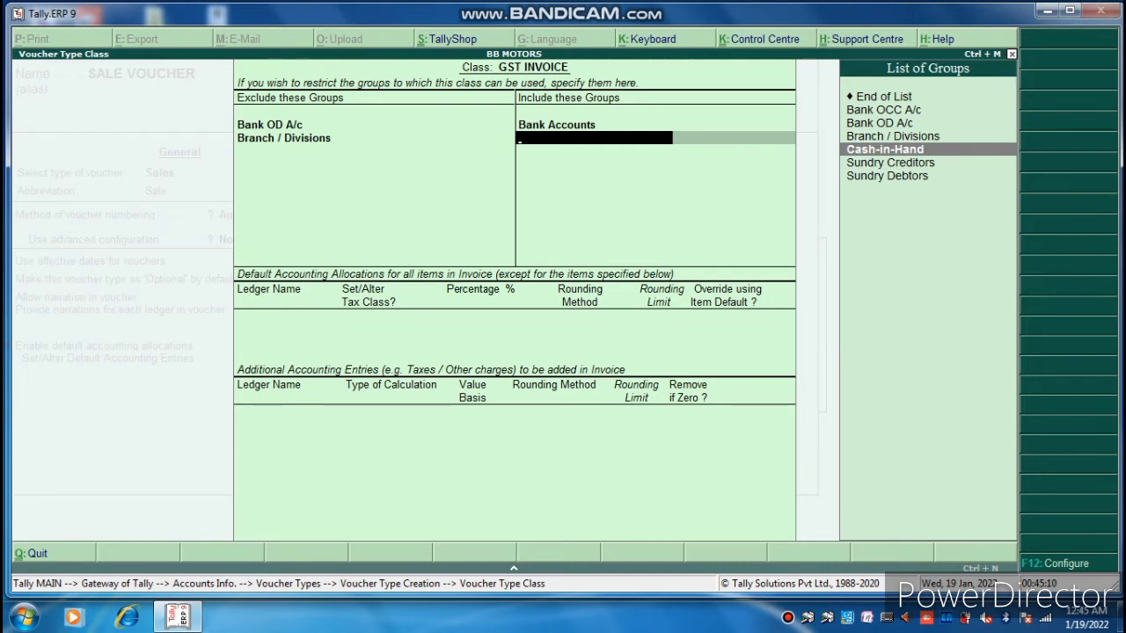
key(Return)
key(Down)
key(Down)
key(Down)
key(Down)
key(Return)
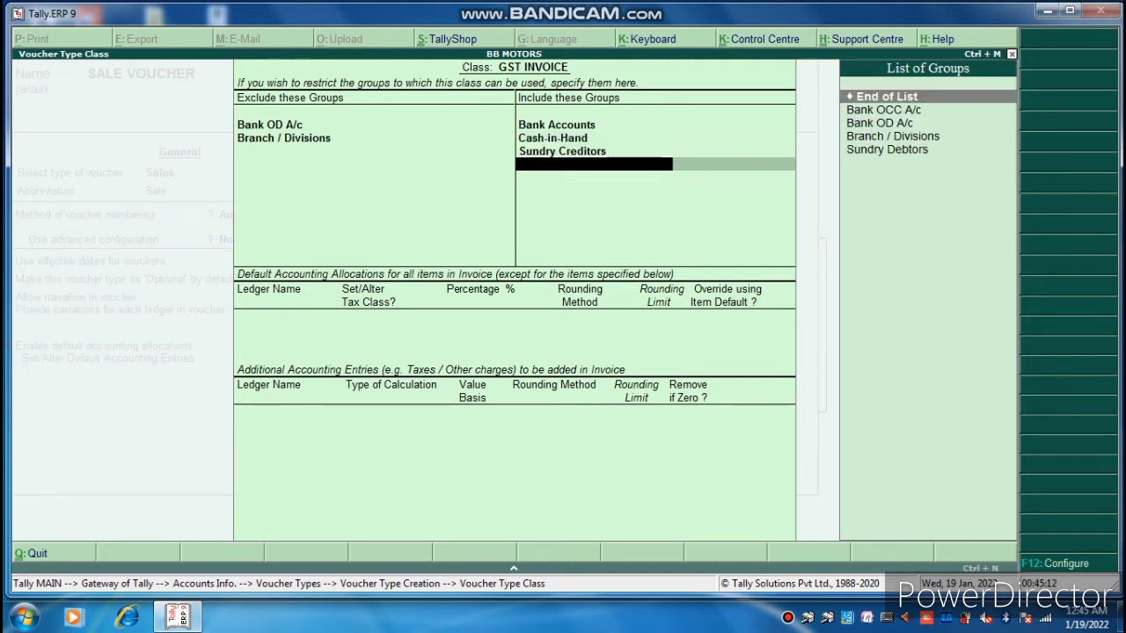
key(Down)
key(Down)
key(Down)
key(Down)
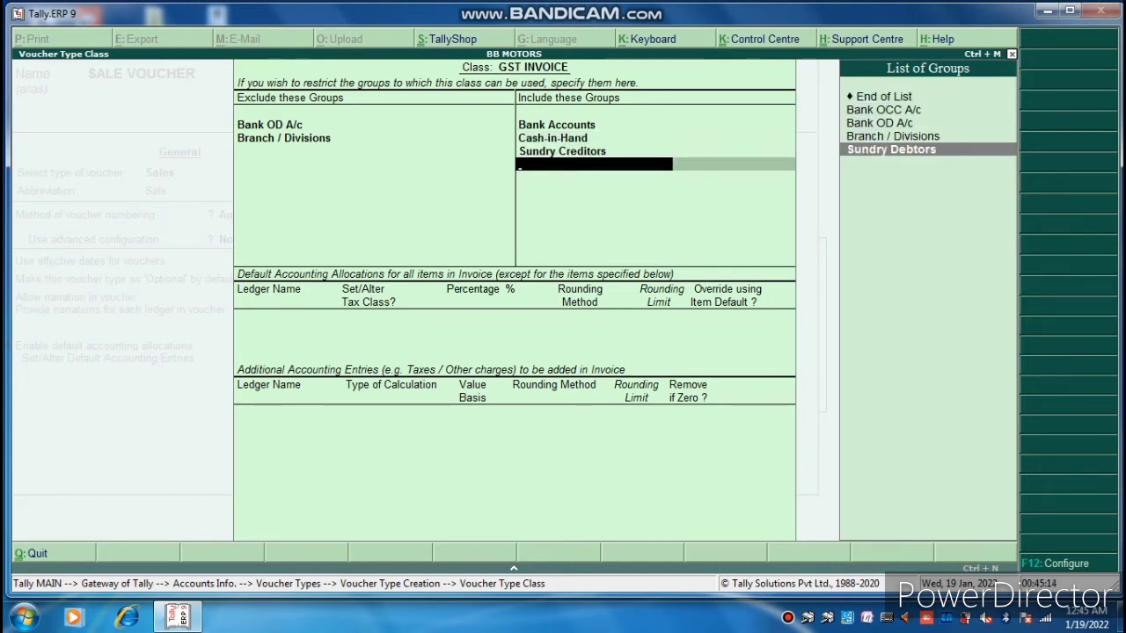
key(Return)
key(Return)
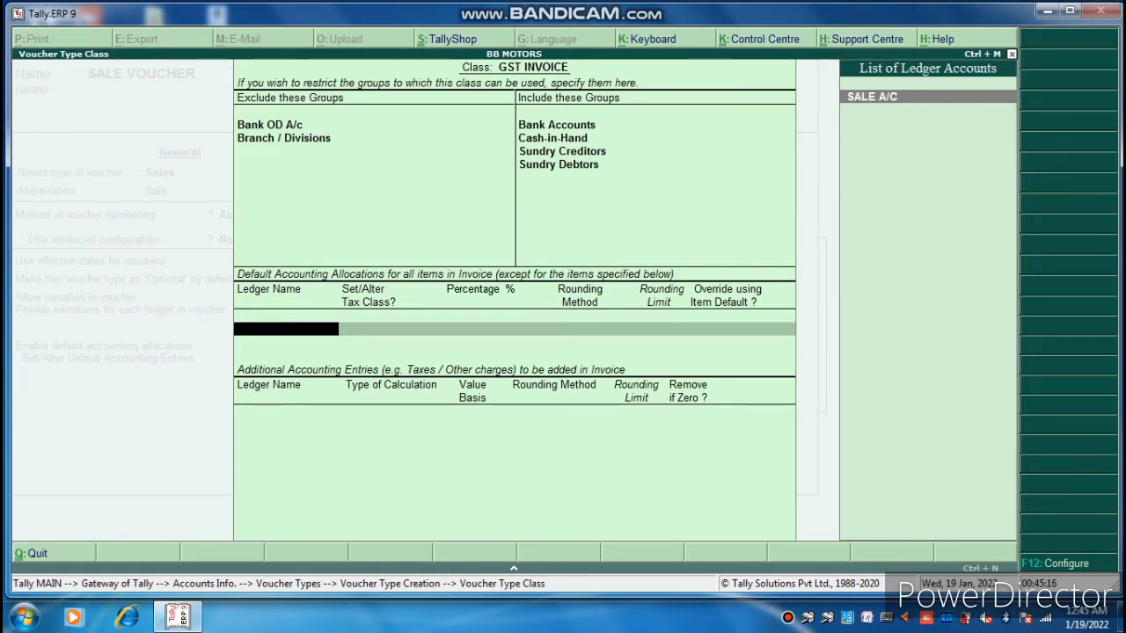
Allocate SALE A/C at 100% and add SGST, IGST and CGST as additional entries.
text(S)
key(Return)
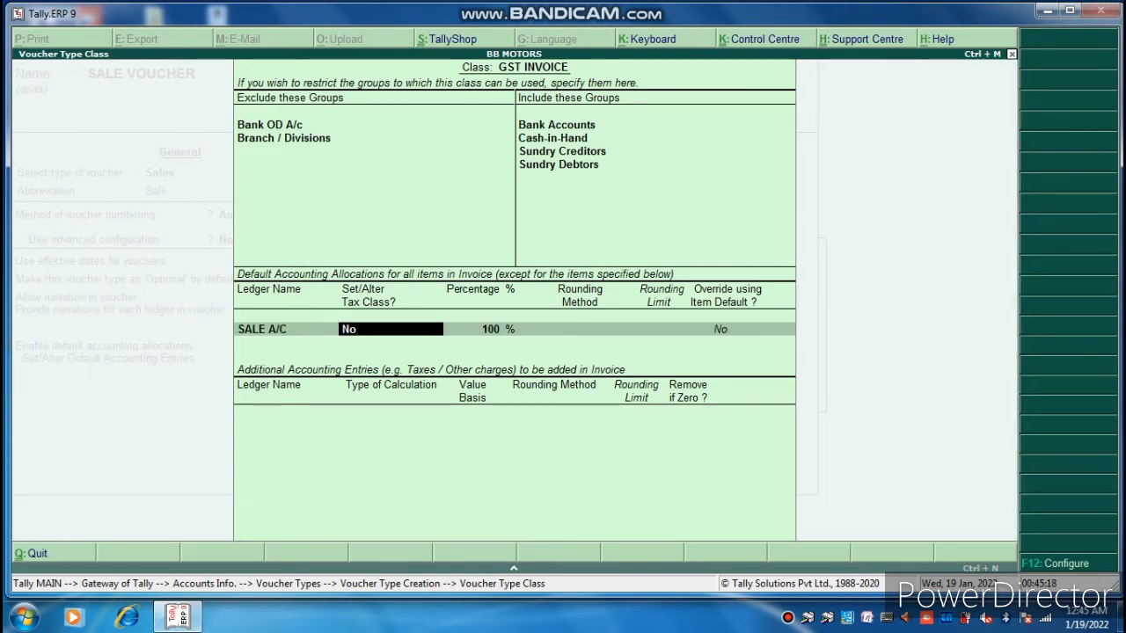
key(Return)
key(Return)
key(Return)
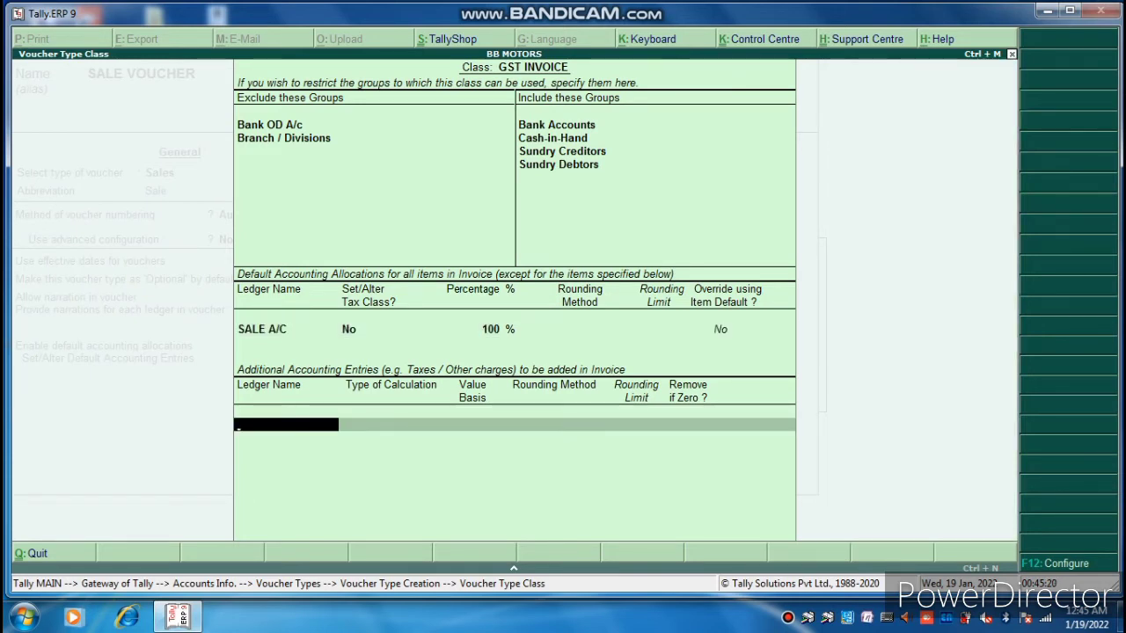
text(S)
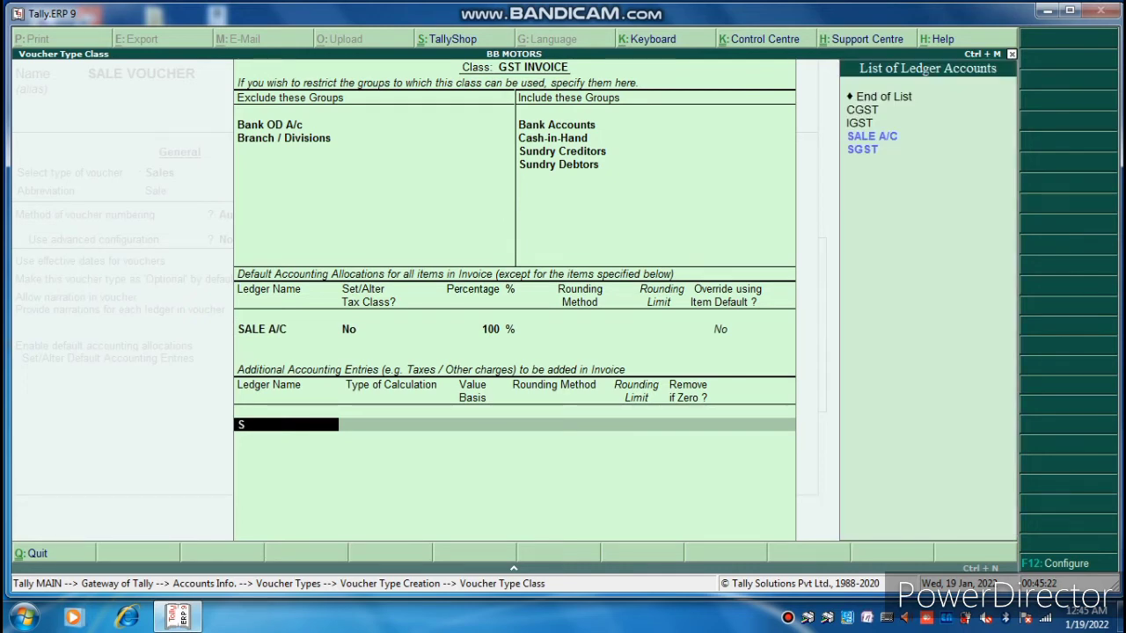
key(Down)
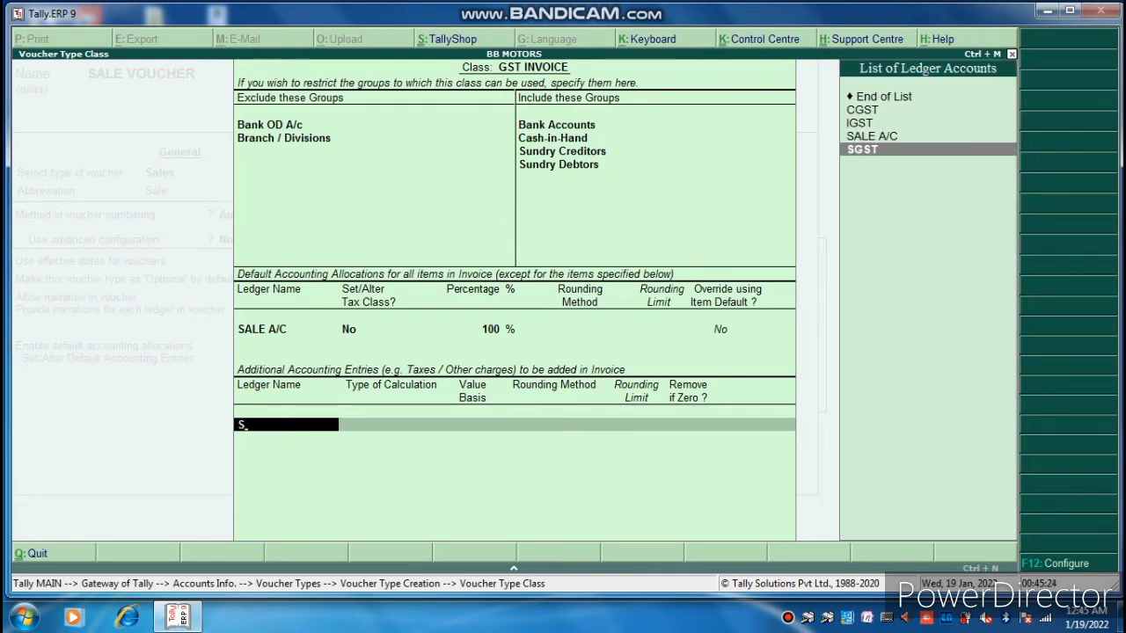
key(Return)
key(Return)
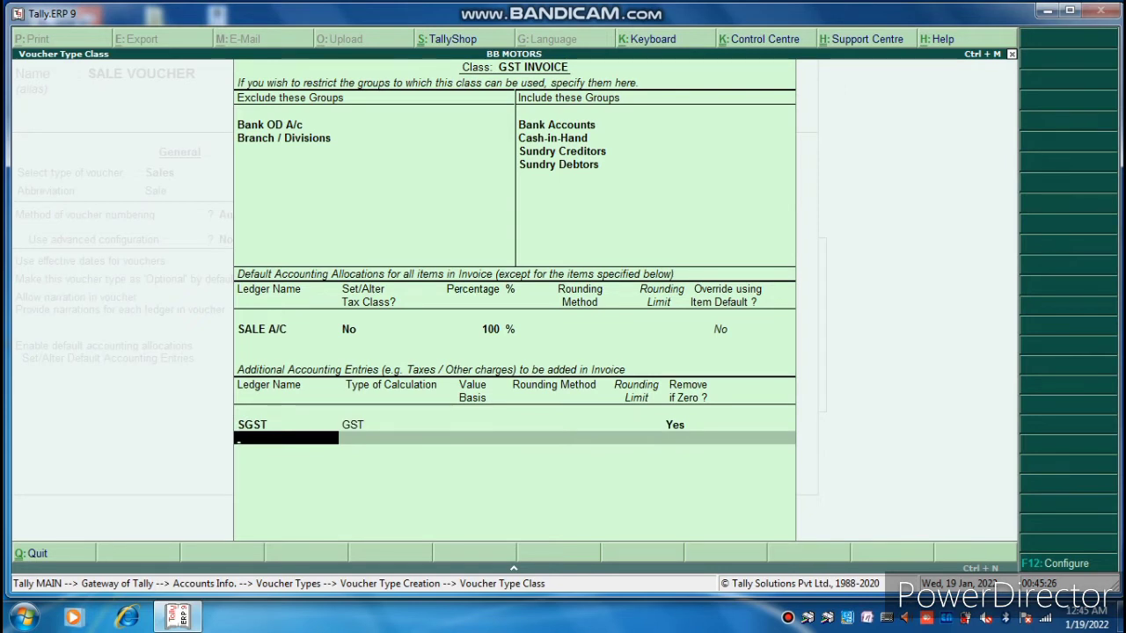
text(IG)
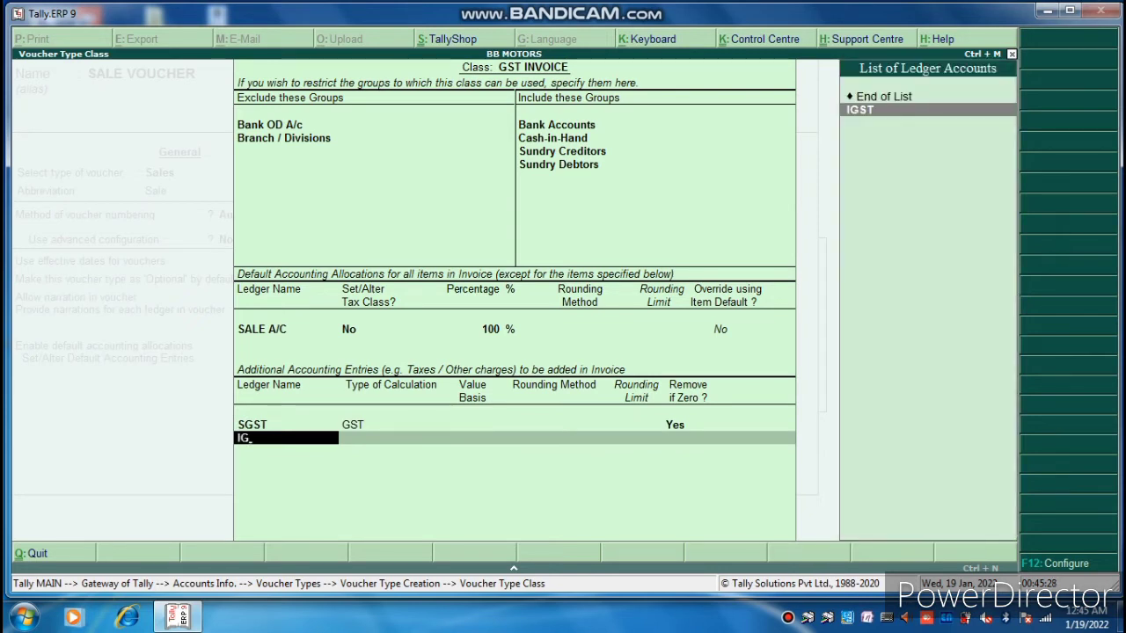
key(Return)
key(Return)
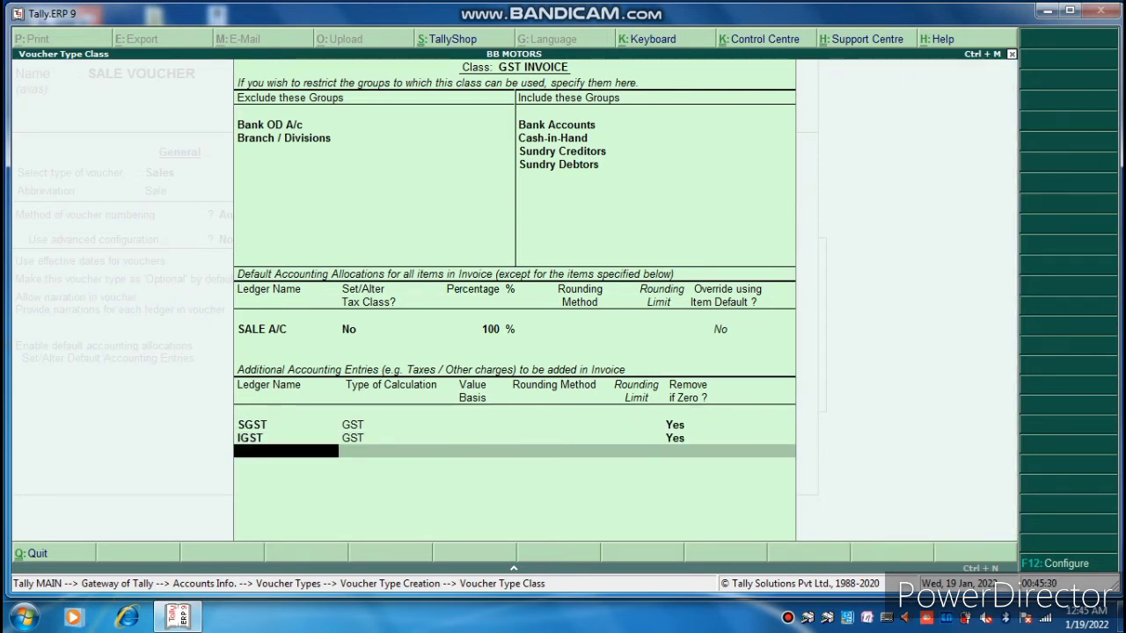
text(CGST)
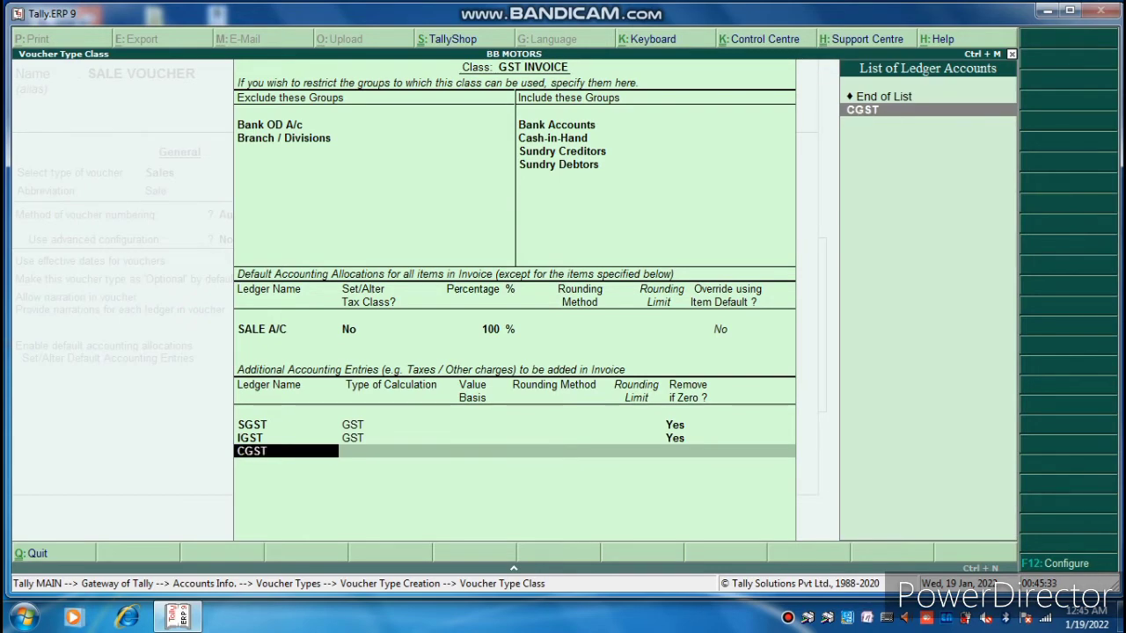
key(Return)
Create a new voucher type named PURCHASE INVOICE based on Purchase.
key(Return)
key(Return)
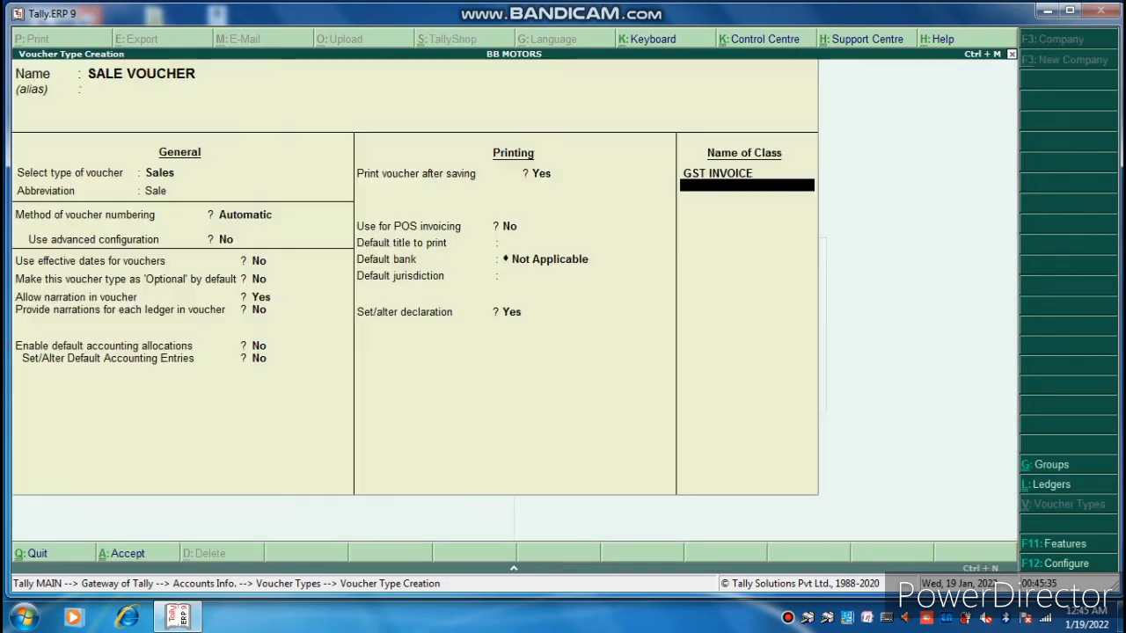
key(Return)
key(Return)
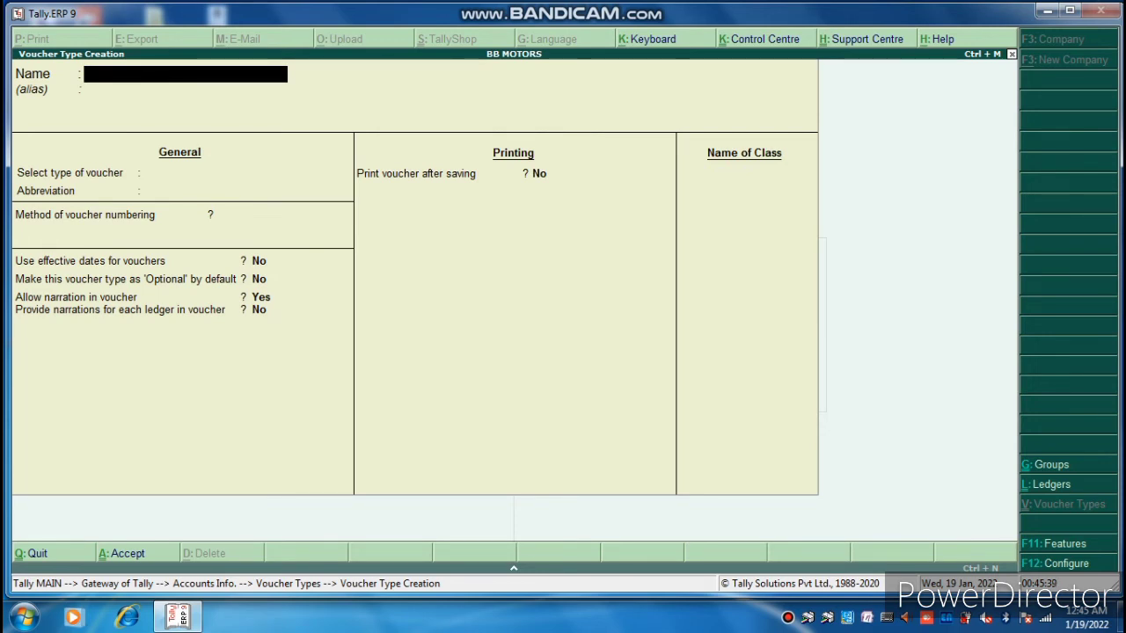
text(PURCHA)
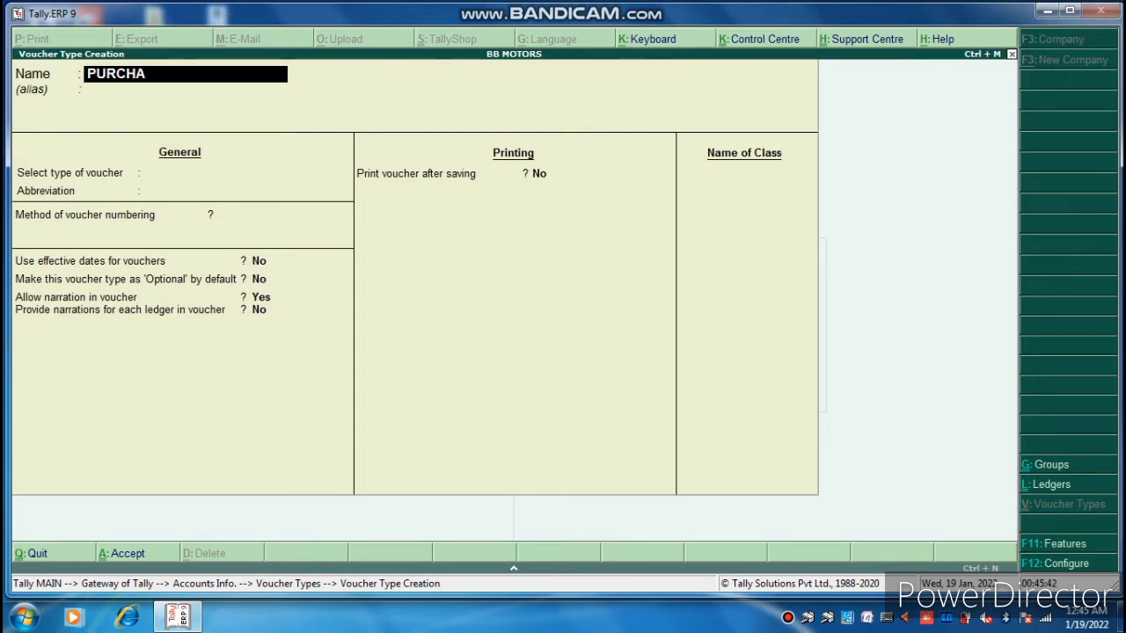
text(SE INVOICE)
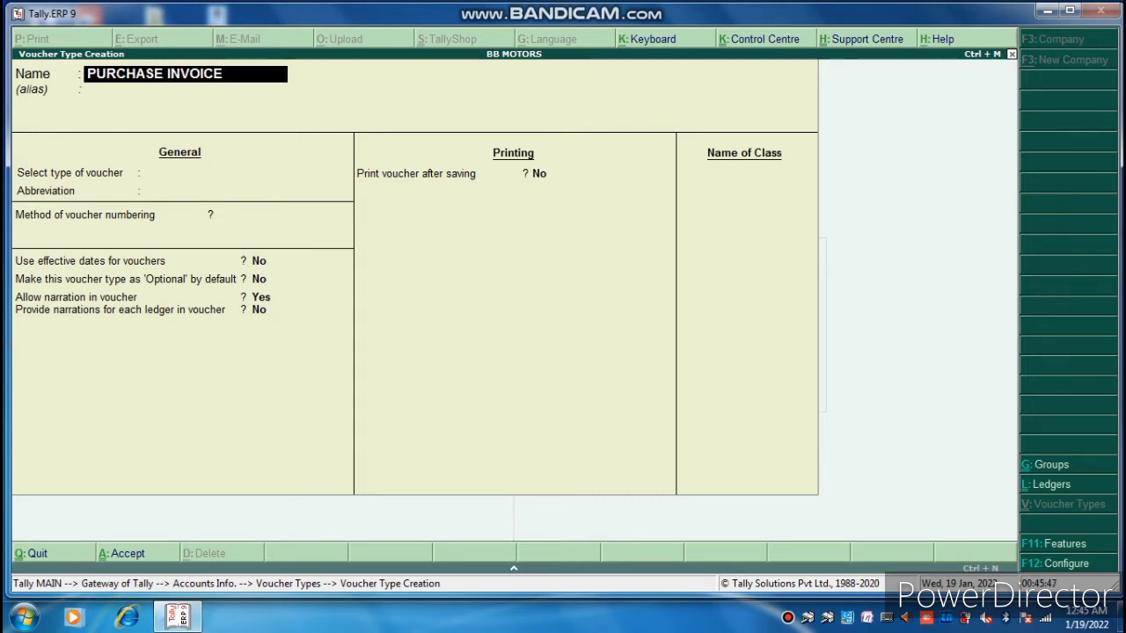
key(Return)
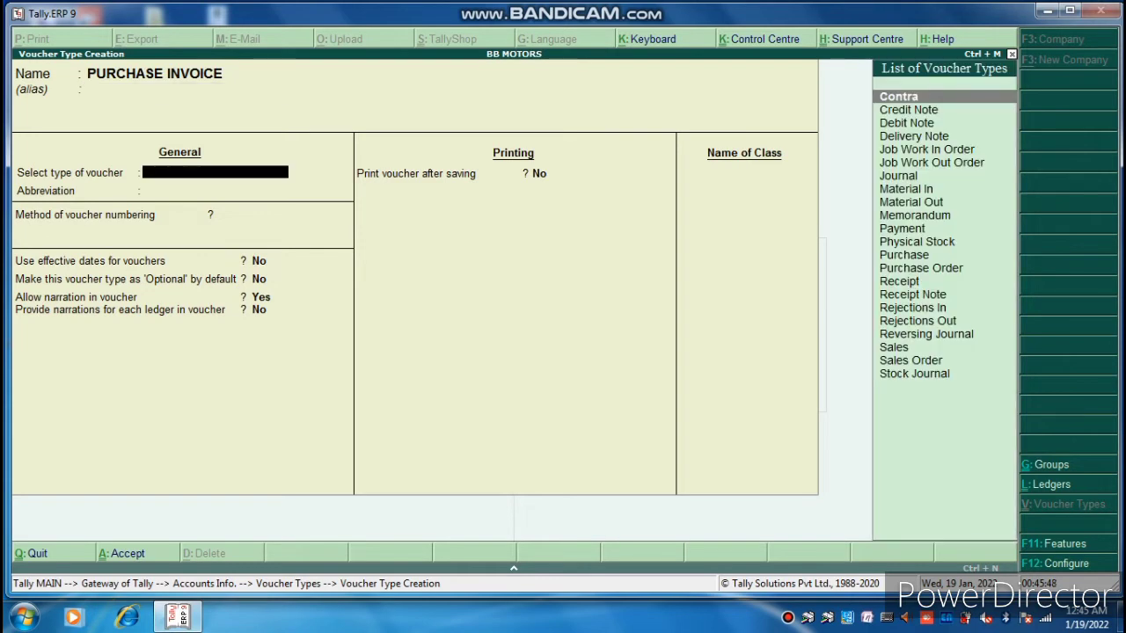
text(PUR)
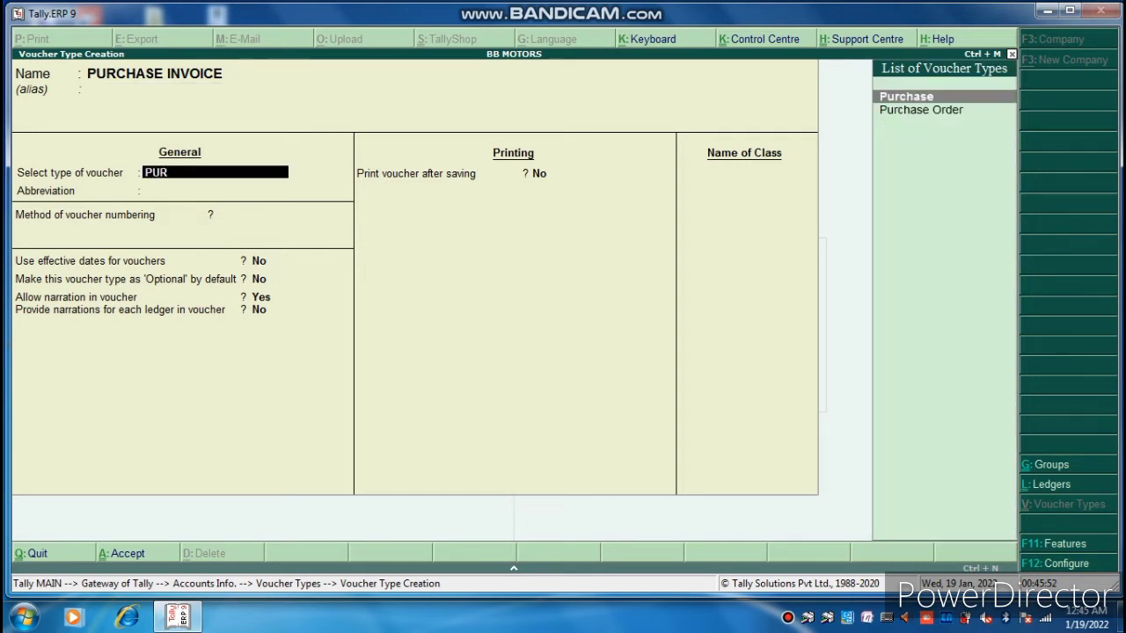
key(Return)
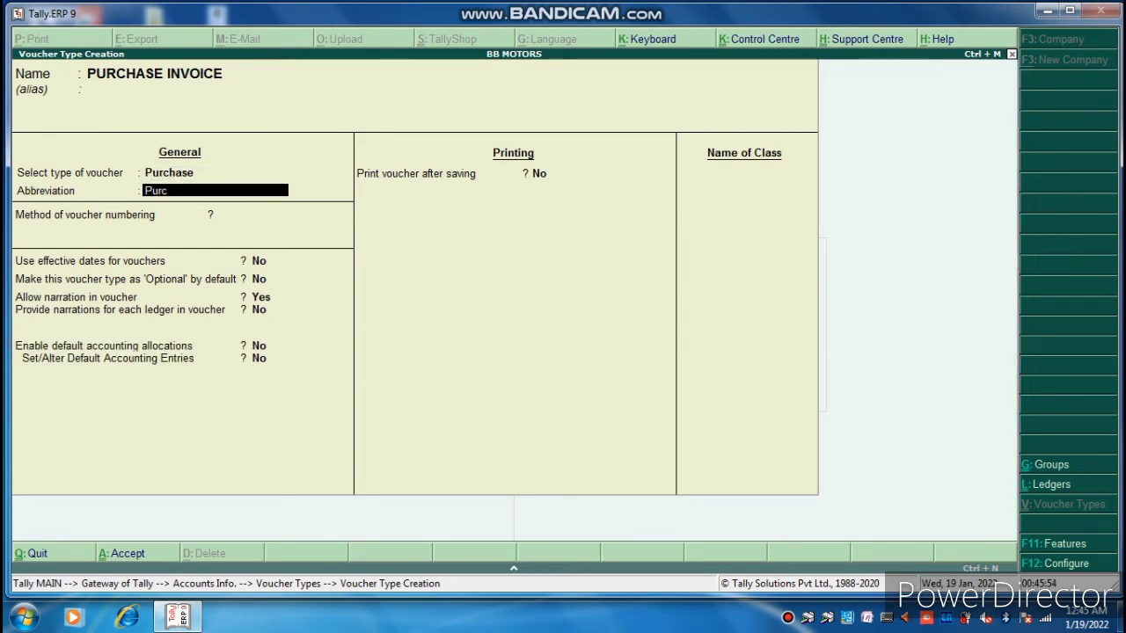
Keep Purc abbreviation and automatic numbering, print after saving, and name the class PURCHASE INVOICE.
key(Return)
key(Return)
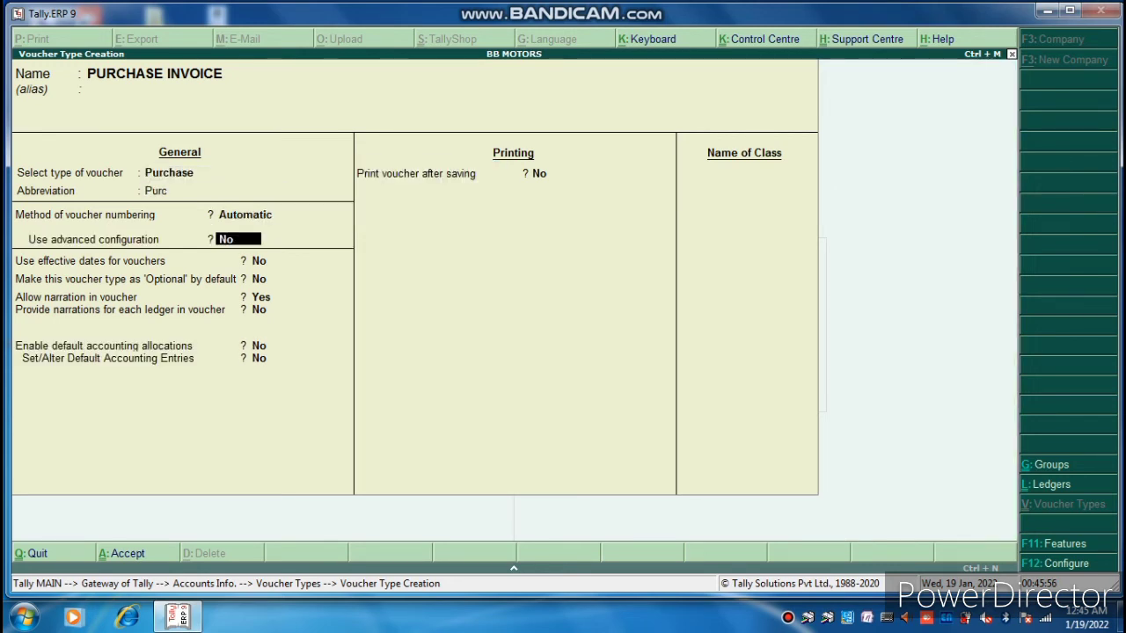
key(Return)
key(Return)
key(Return)
key(Return)
key(Return)
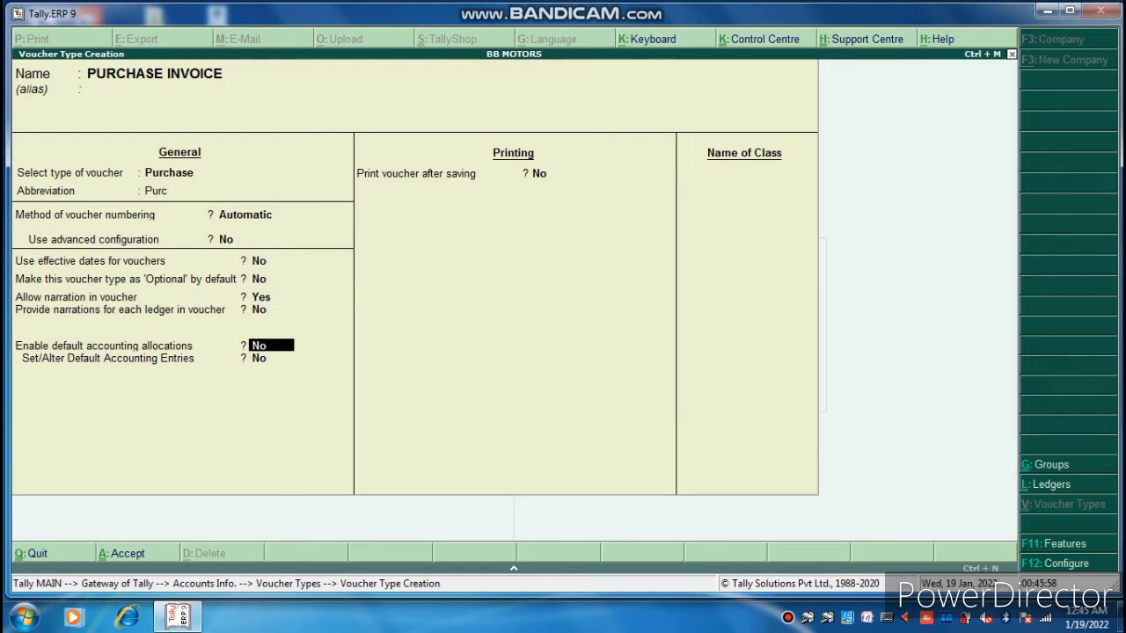
key(Return)
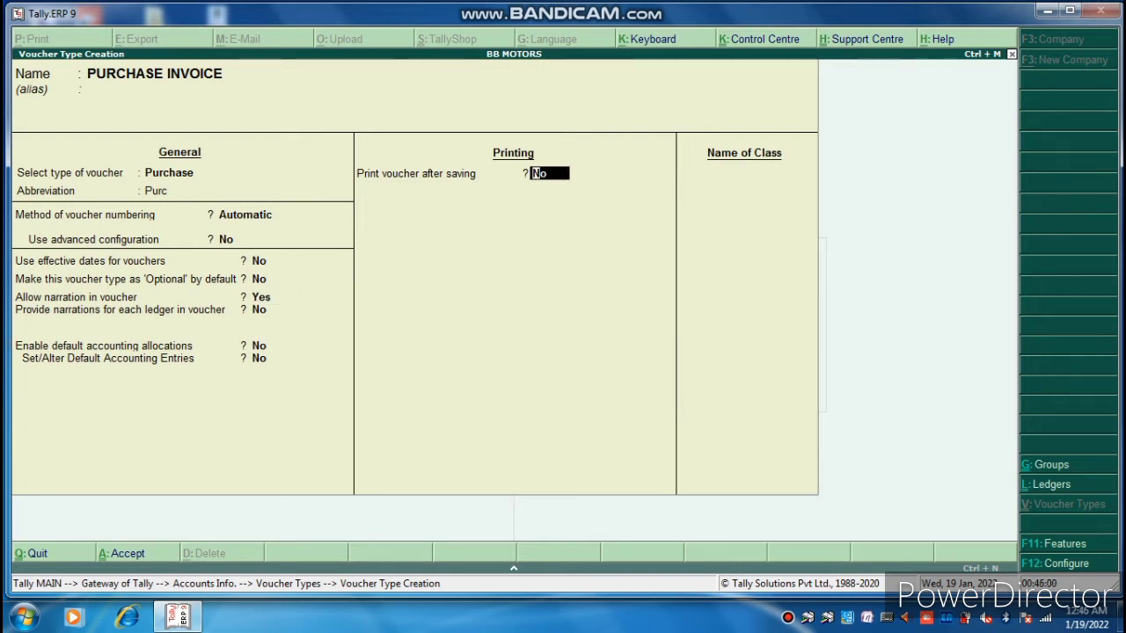
text(YES)
key(Return)
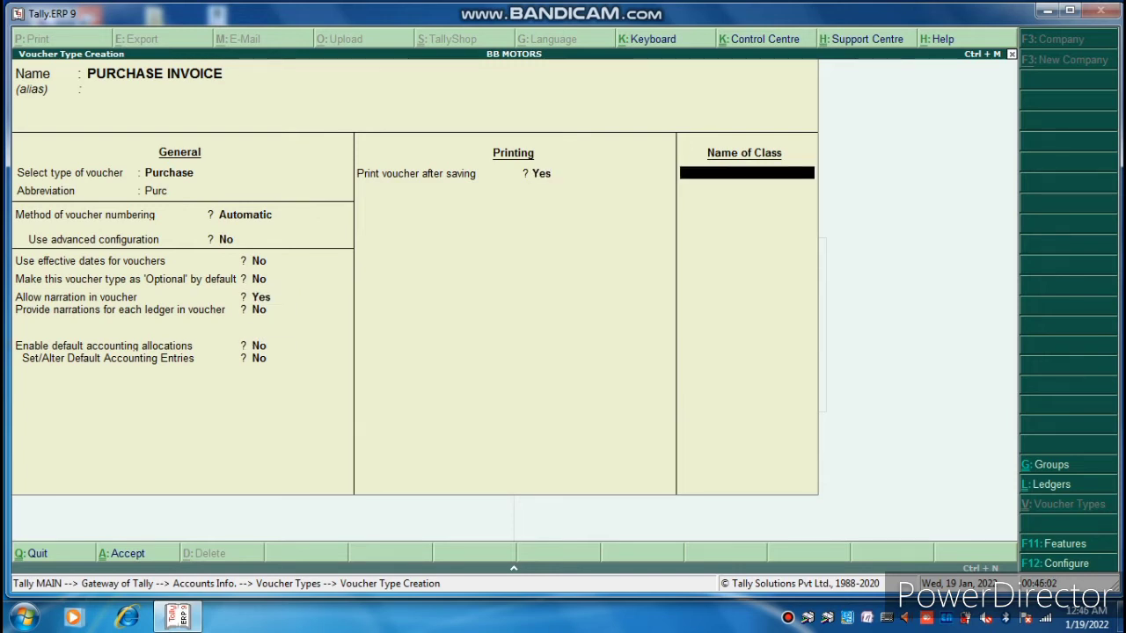
text(PURX)
key(BackSpace)
text(CHASE)
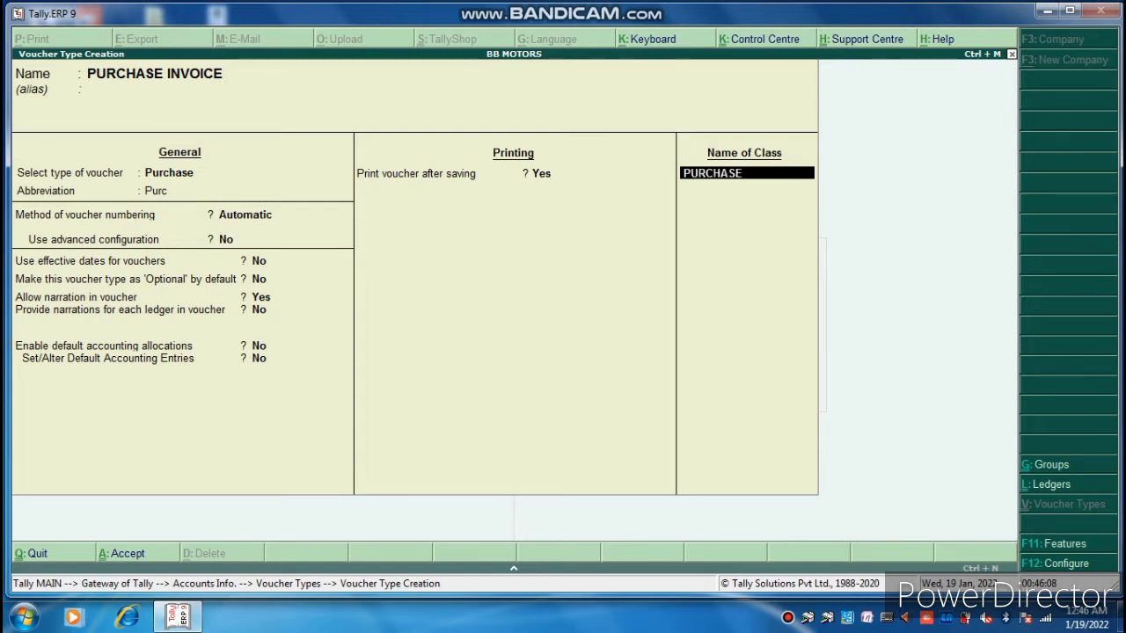
text( INVOICE)
Exclude Bank OD A/c and Branch / Divisions from the PURCHASE INVOICE class.
key(Return)
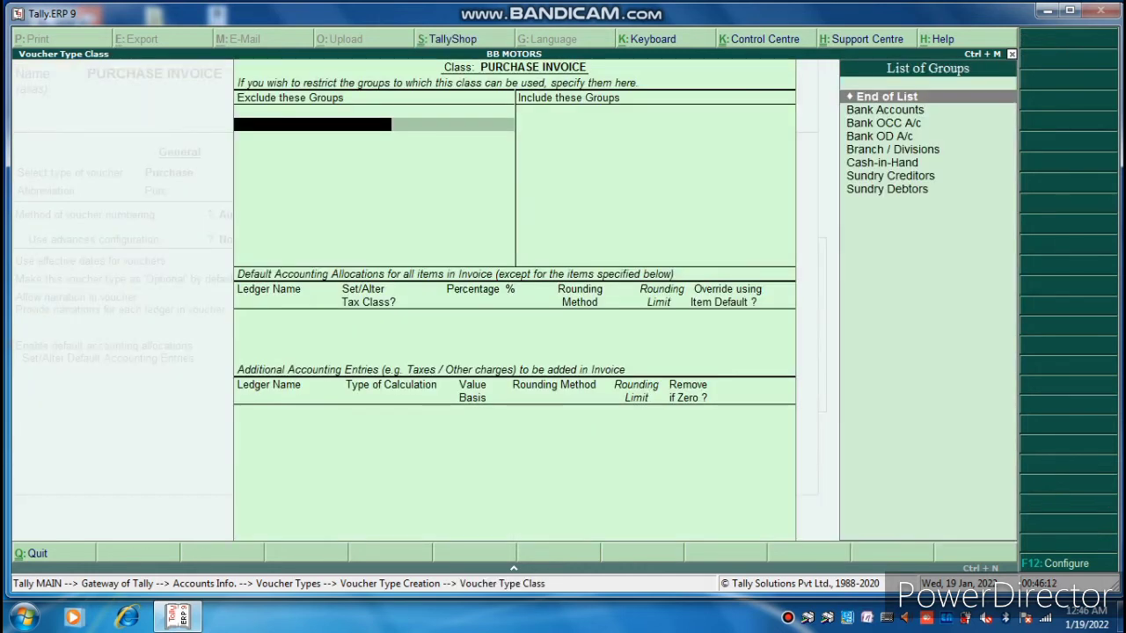
key(Down)
key(Down)
key(Down)
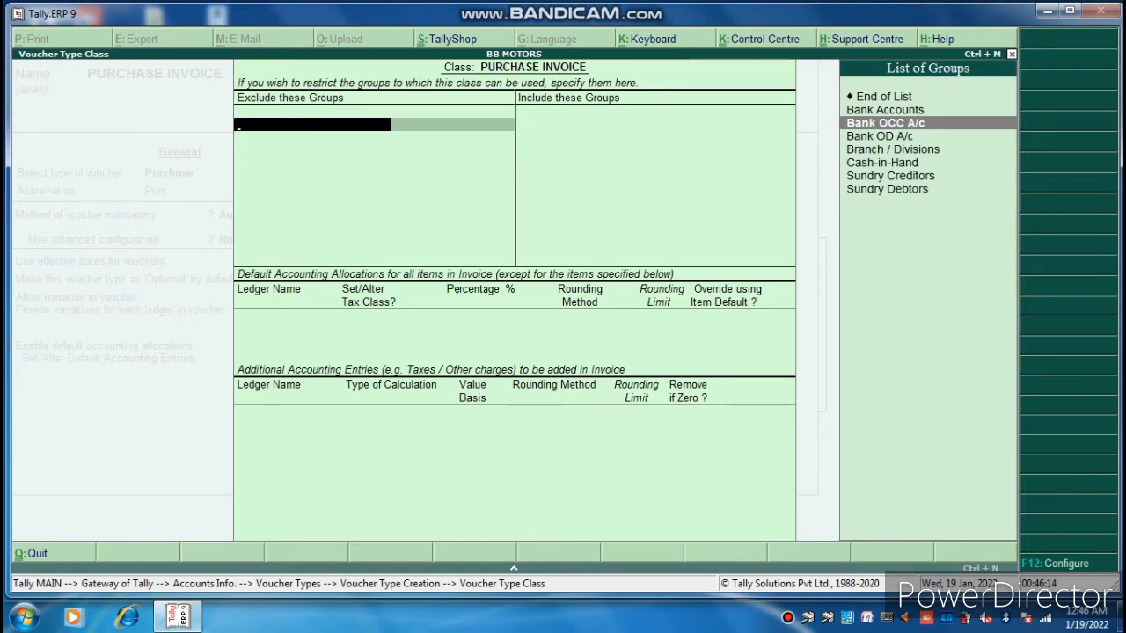
key(Return)
key(Down)
key(Down)
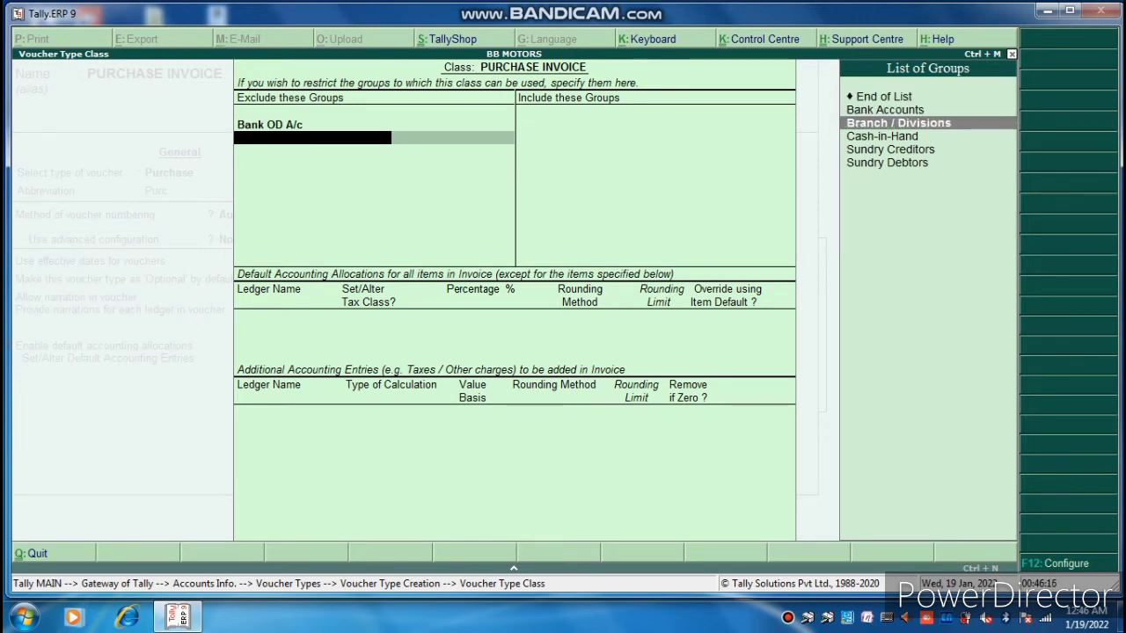
key(Down)
key(Up)
key(Return)
Include Bank Accounts, Cash-in-Hand, Sundry Creditors and Sundry Debtors in the class.
key(Return)
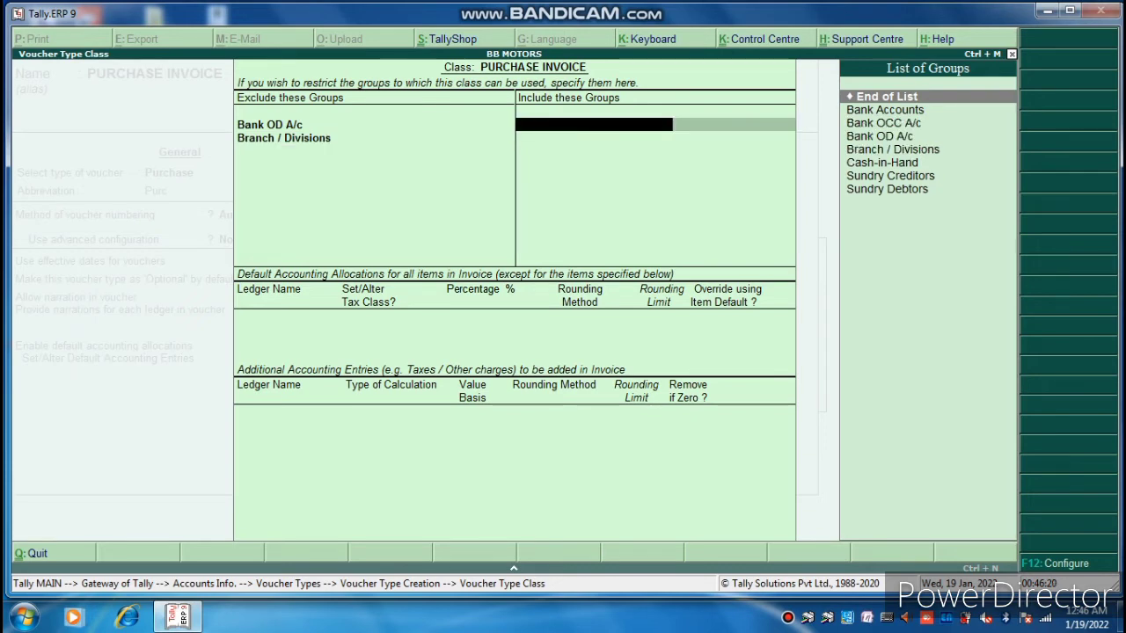
key(Down)
key(Return)
key(Down)
key(Down)
key(Down)
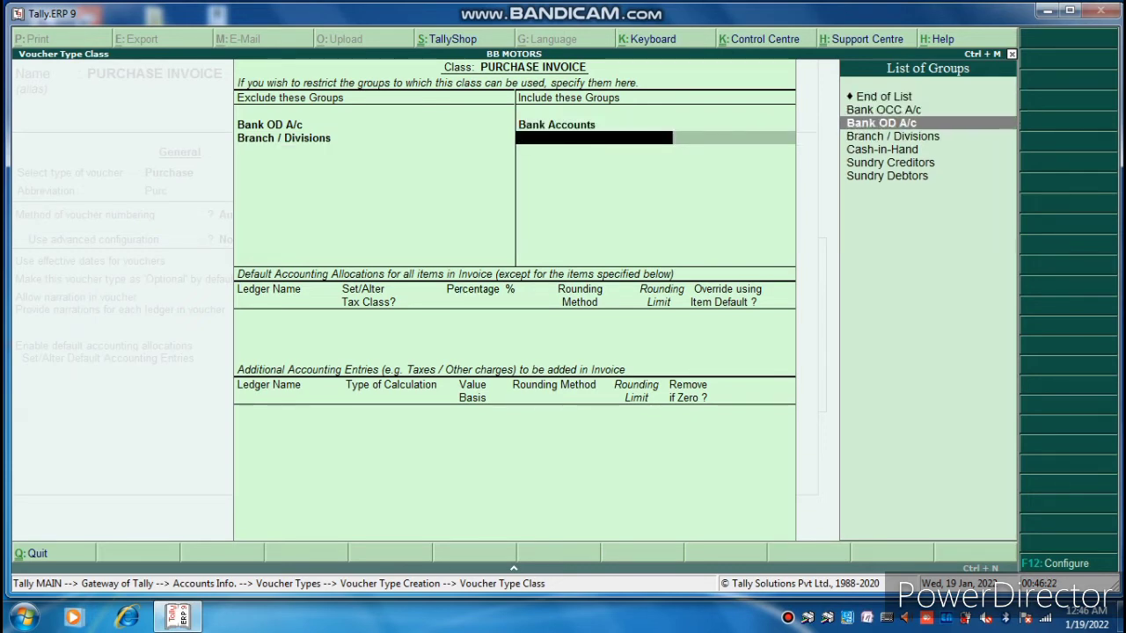
key(Down)
key(Return)
key(Down)
key(Down)
key(Down)
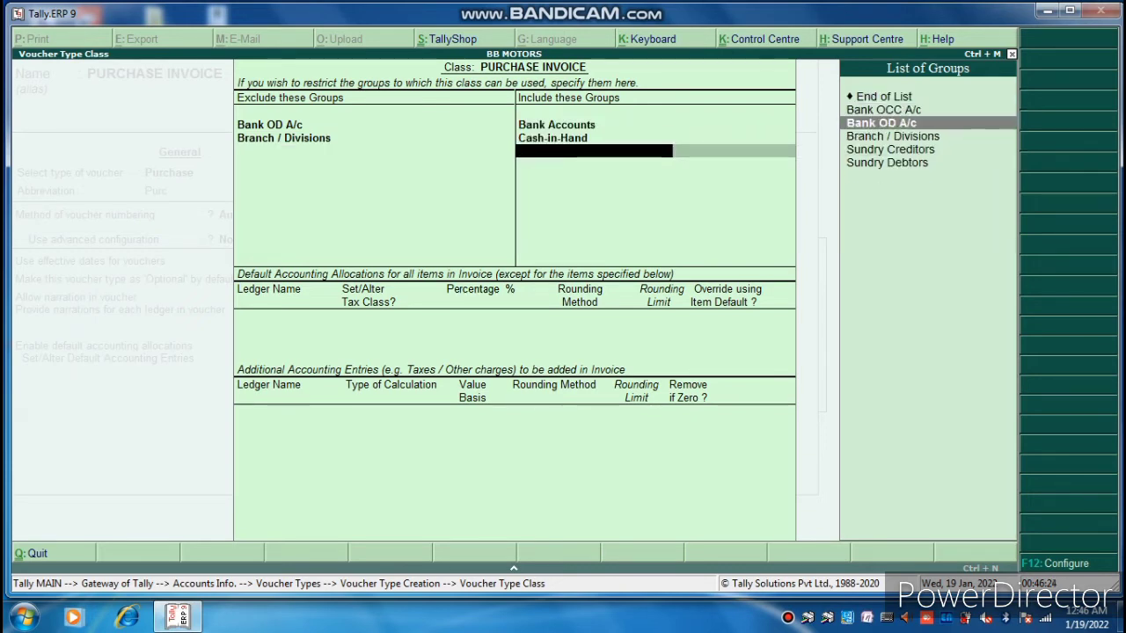
key(Down)
key(Return)
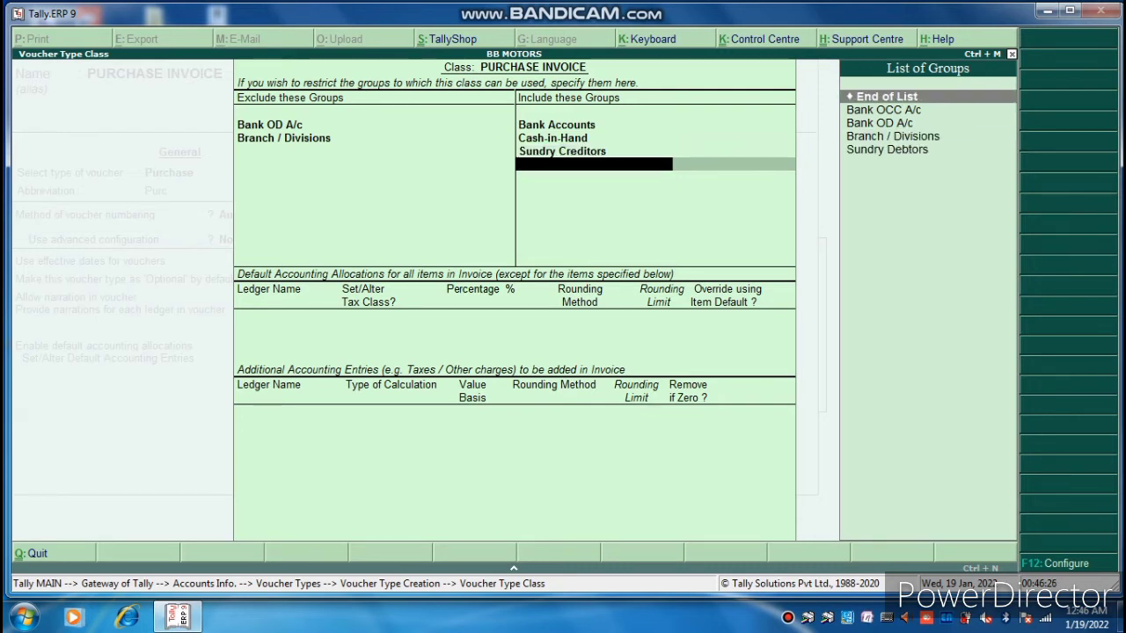
key(Down)
key(Down)
key(Down)
key(Down)
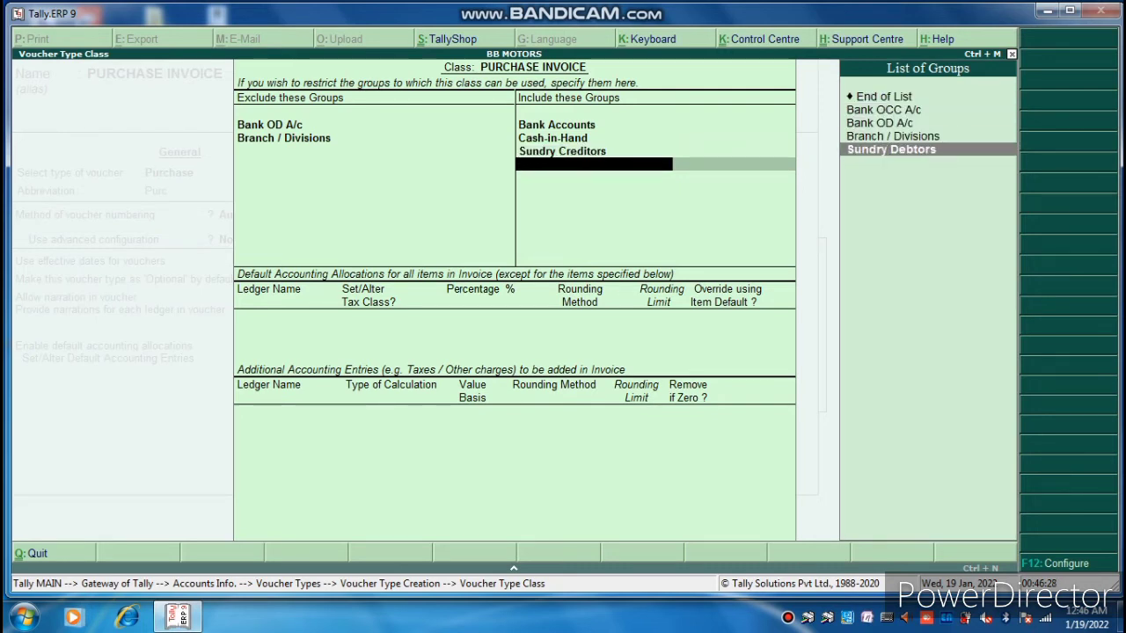
key(Return)
key(Return)
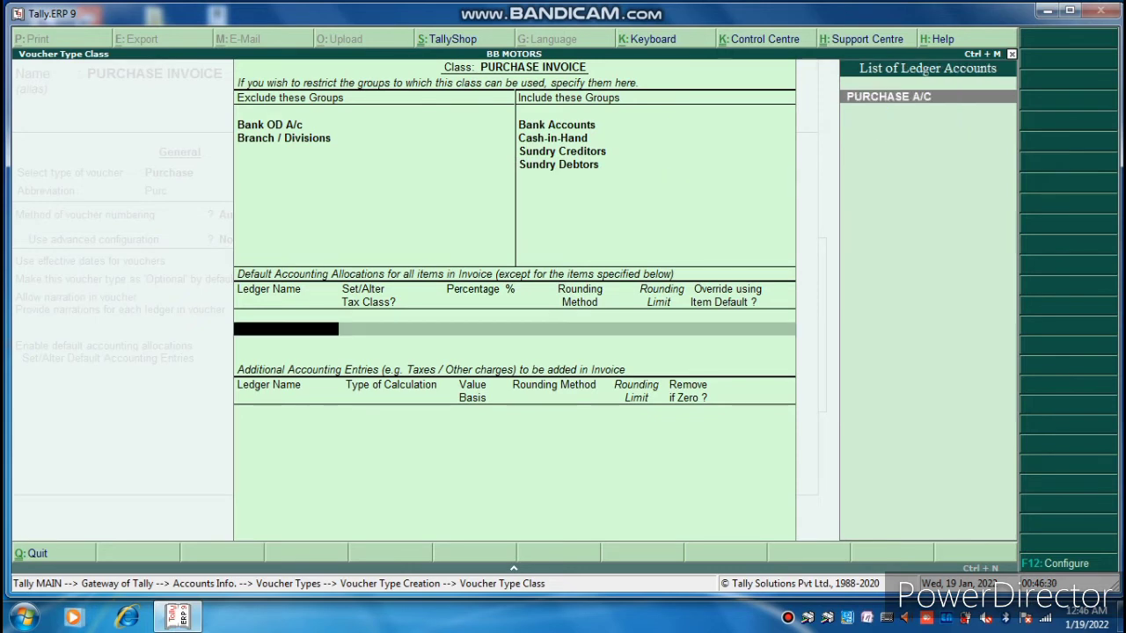
Set PURCHASE A/C as the 100% default accounting allocation.
key(space)
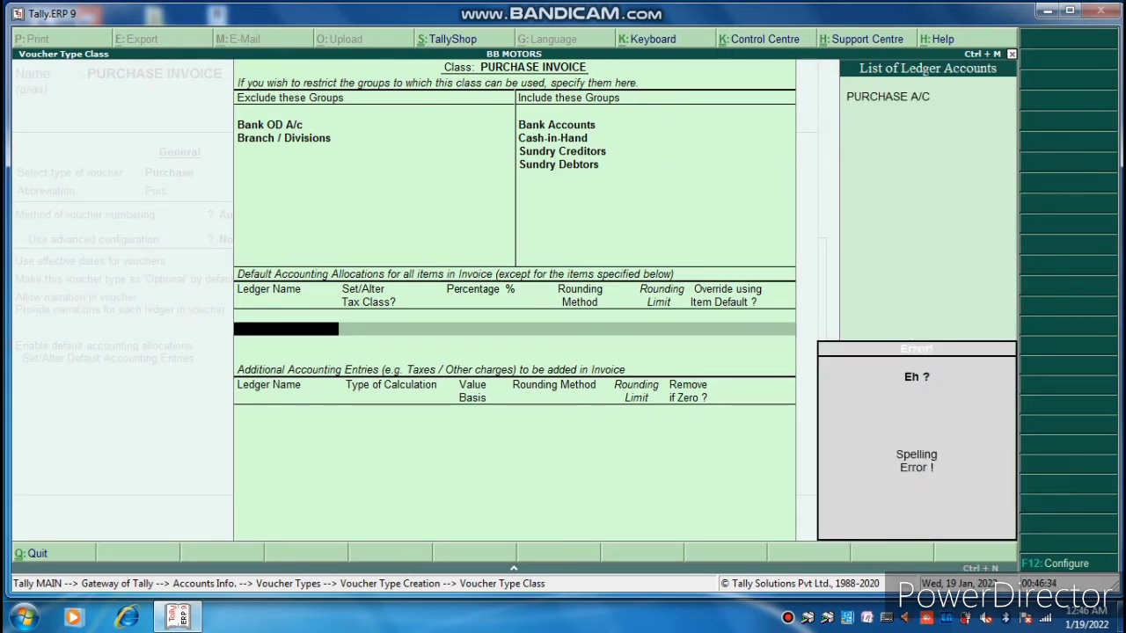
text(PU)
key(Return)
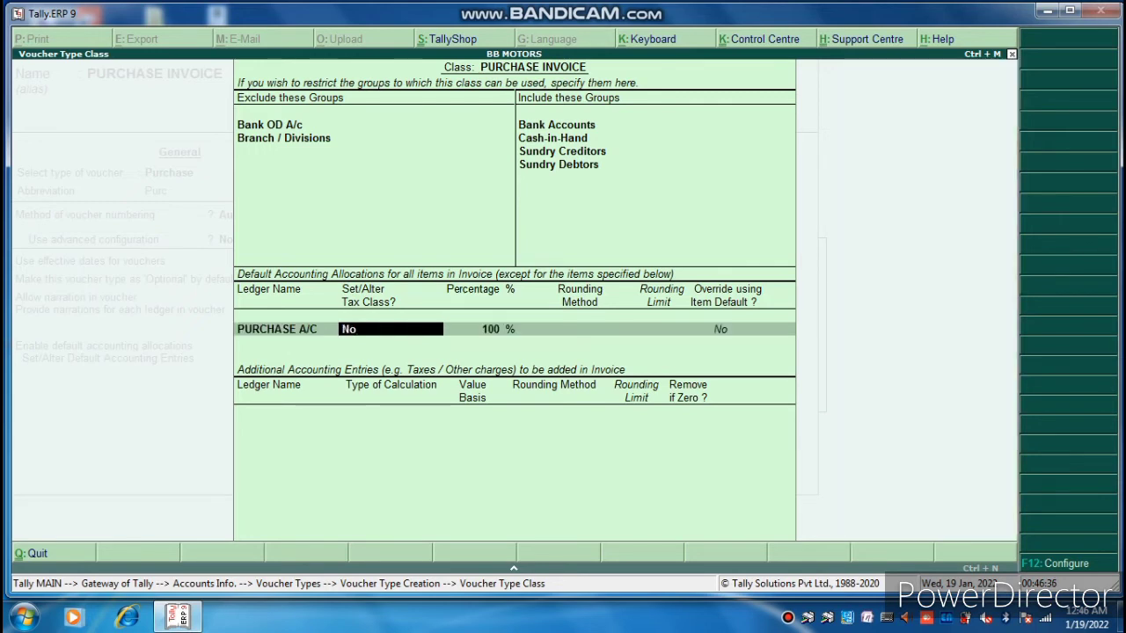
key(Return)
key(Return)
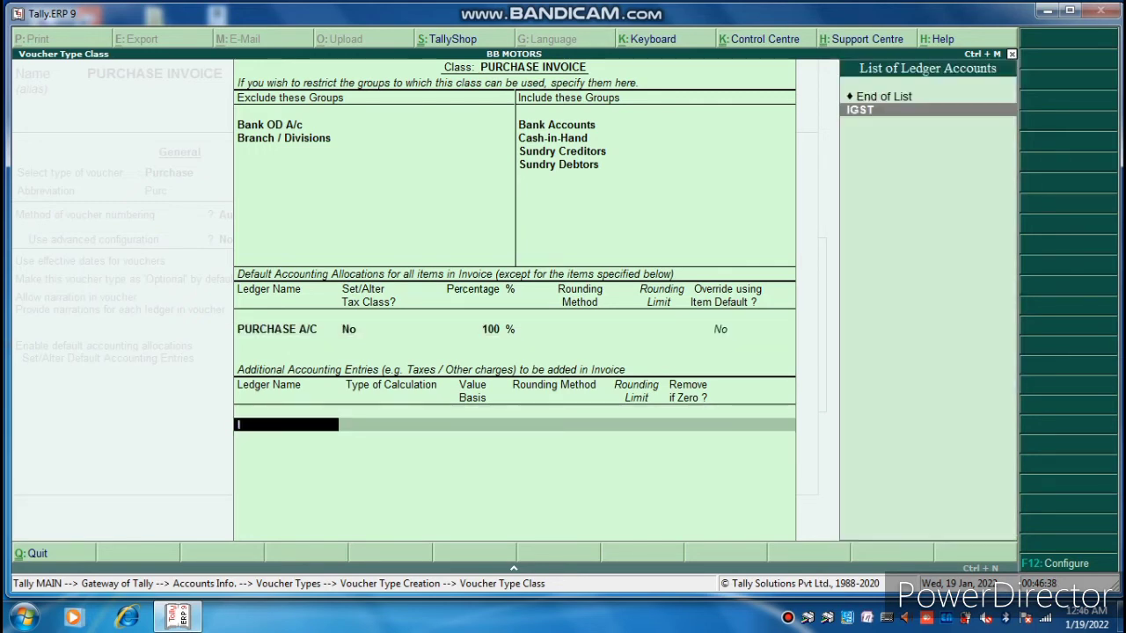
Add IGST, SGST and CGST as additional GST entries and close the class.
text(IG)
key(Return)
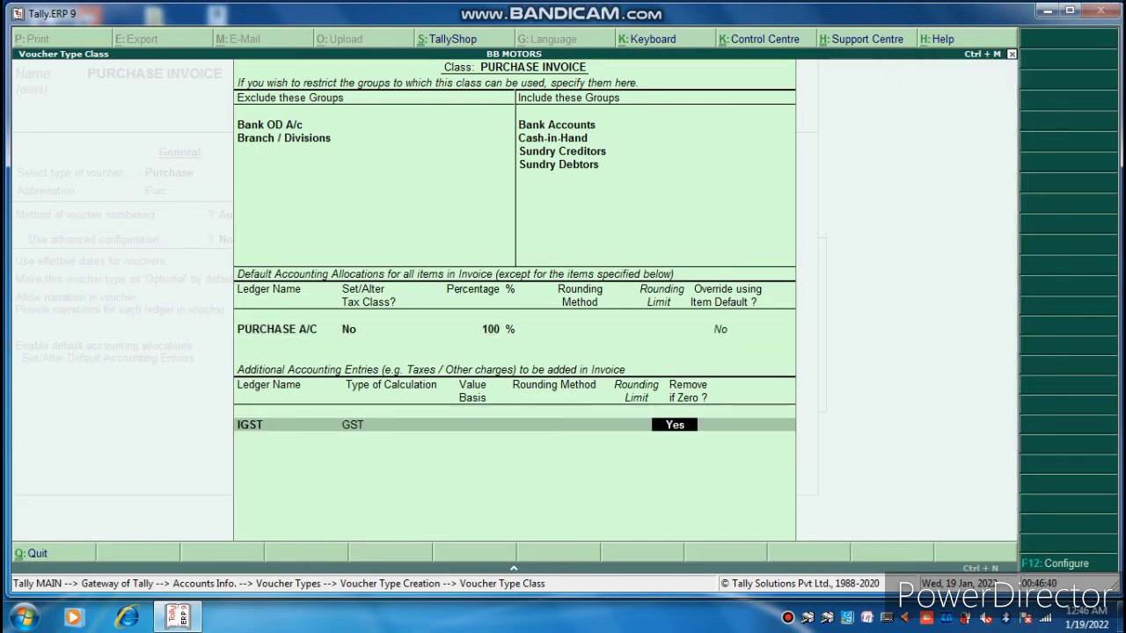
key(Return)
text(SG)
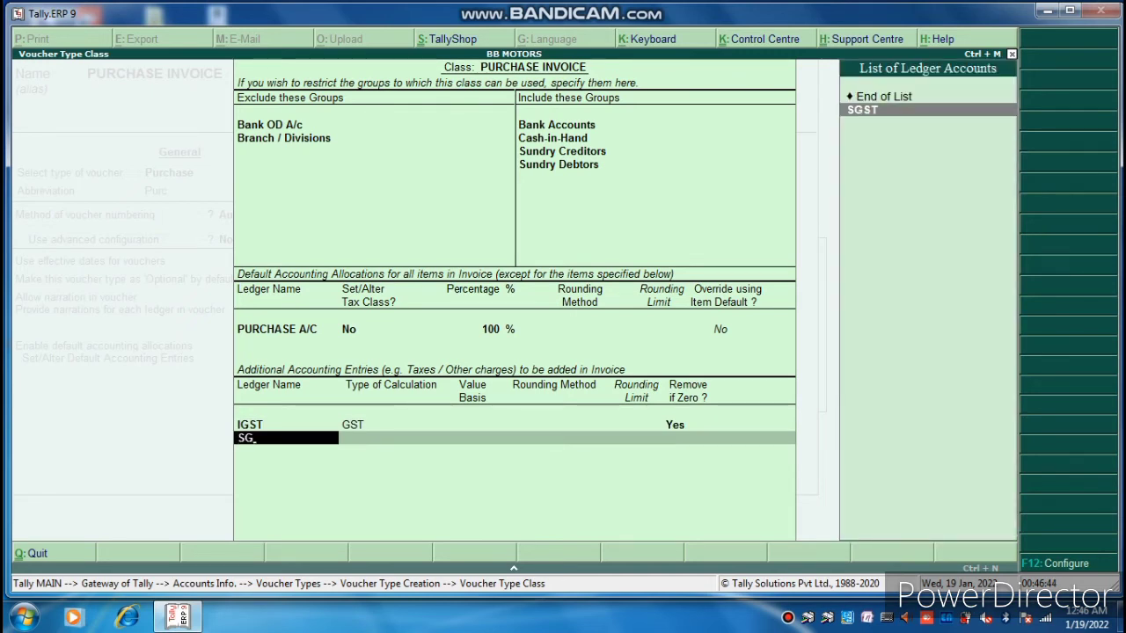
key(Return)
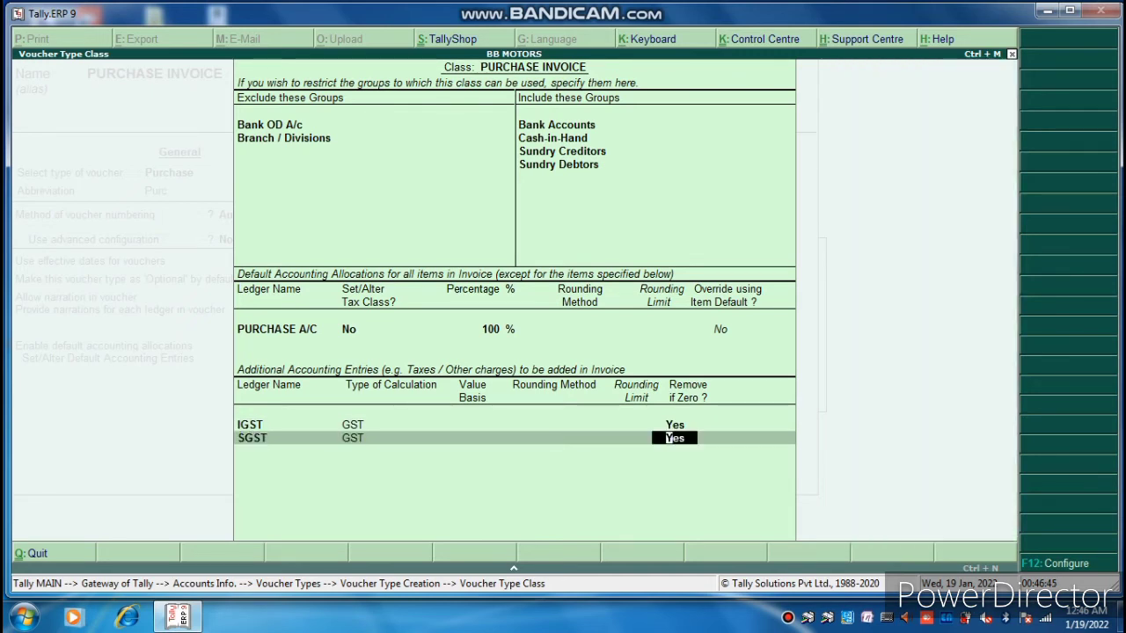
key(Return)
text(CGS)
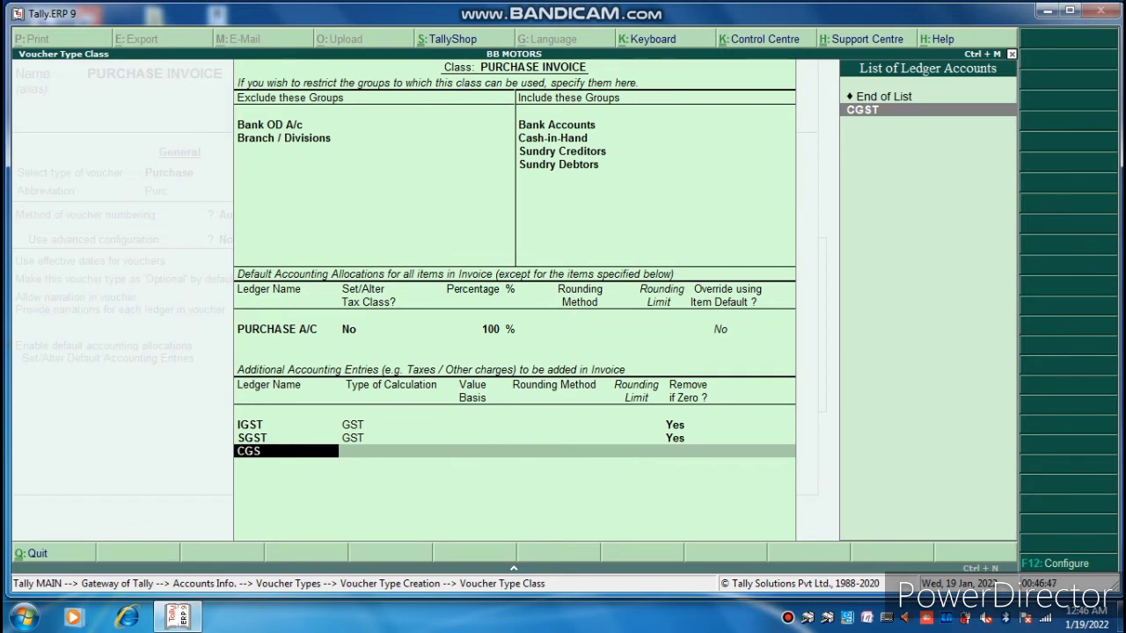
key(Return)
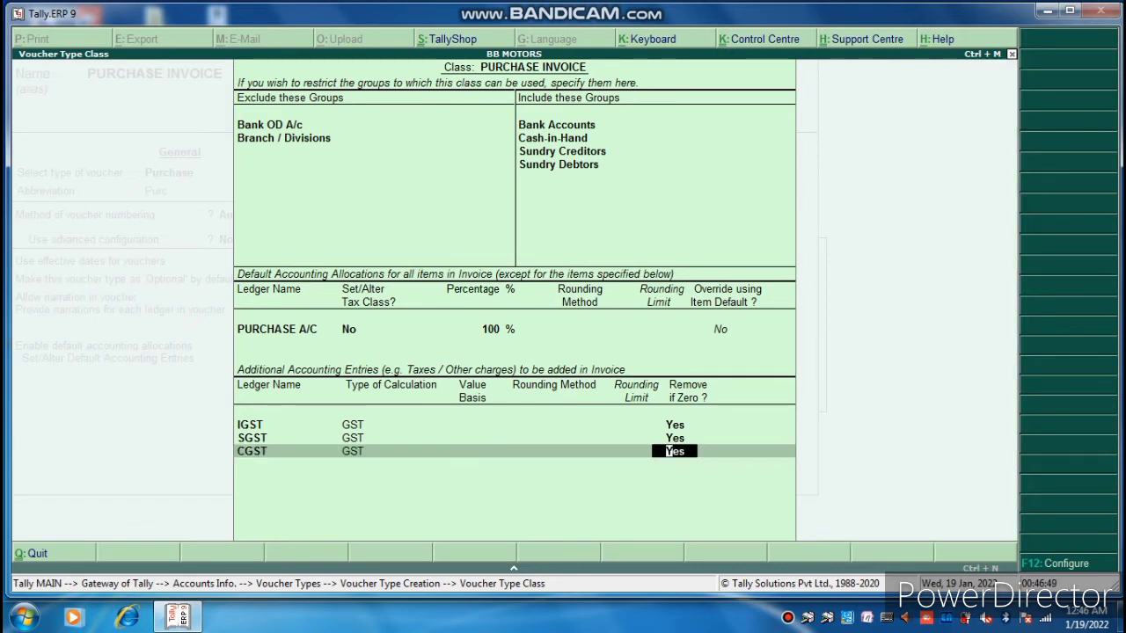
key(Return)
key(Return)
key(Return)
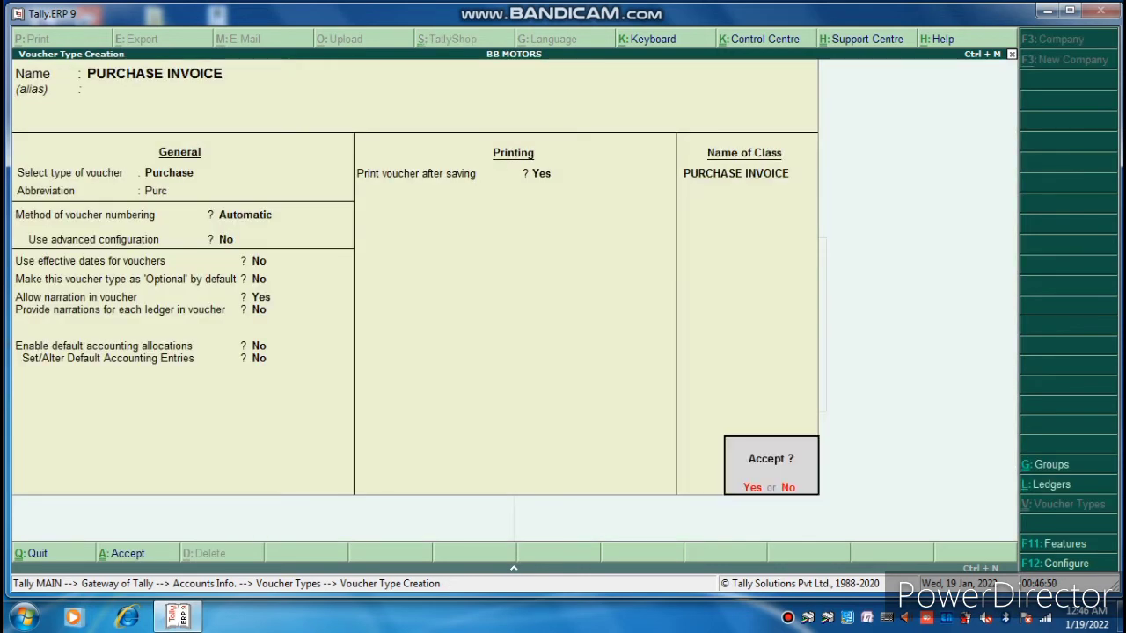
Save the PURCHASE INVOICE voucher type and return to the Gateway of Tally.
key(Return)
key(Escape)
key(Return)
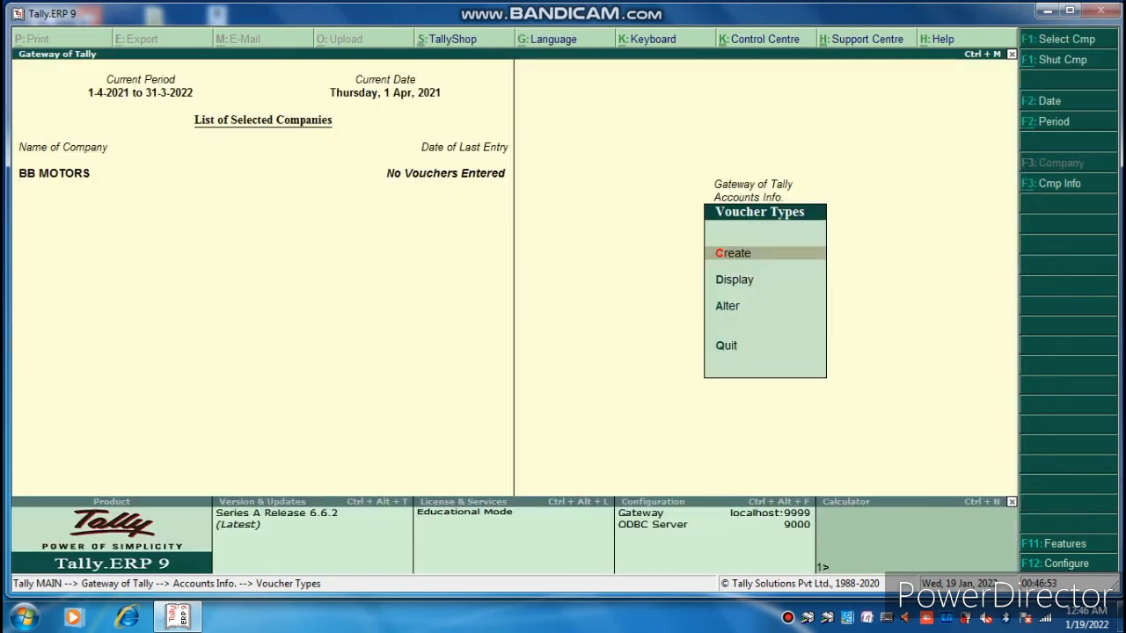
key(Escape)
key(Escape)
Start a new accounting voucher and switch its type to PURCHASE INVOICE.
key(Down)
key(Down)
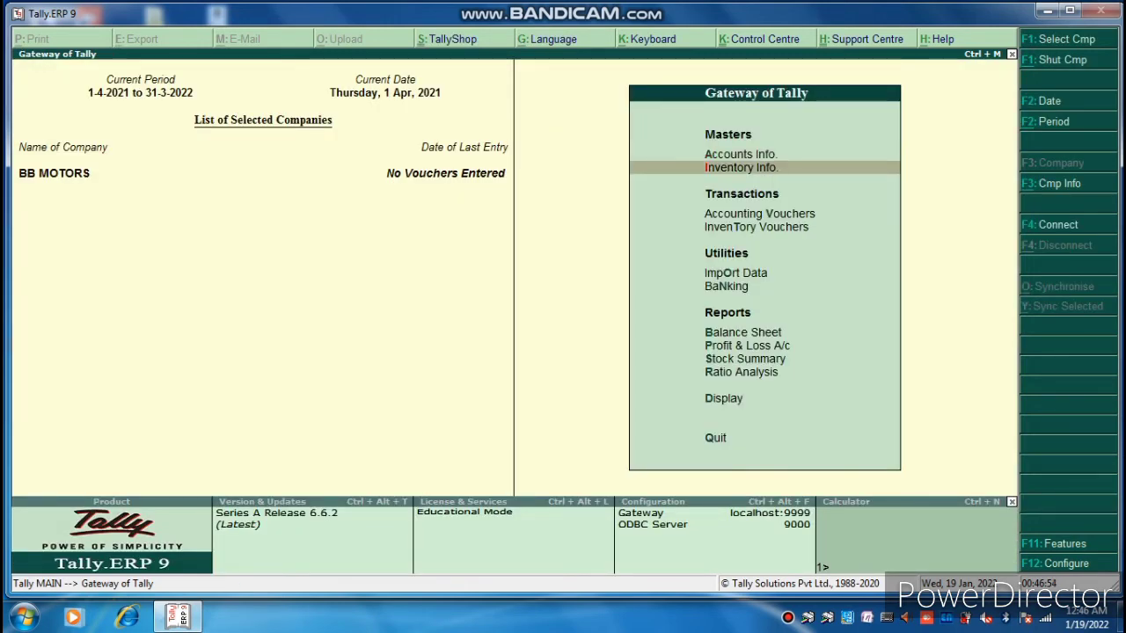
key(Return)
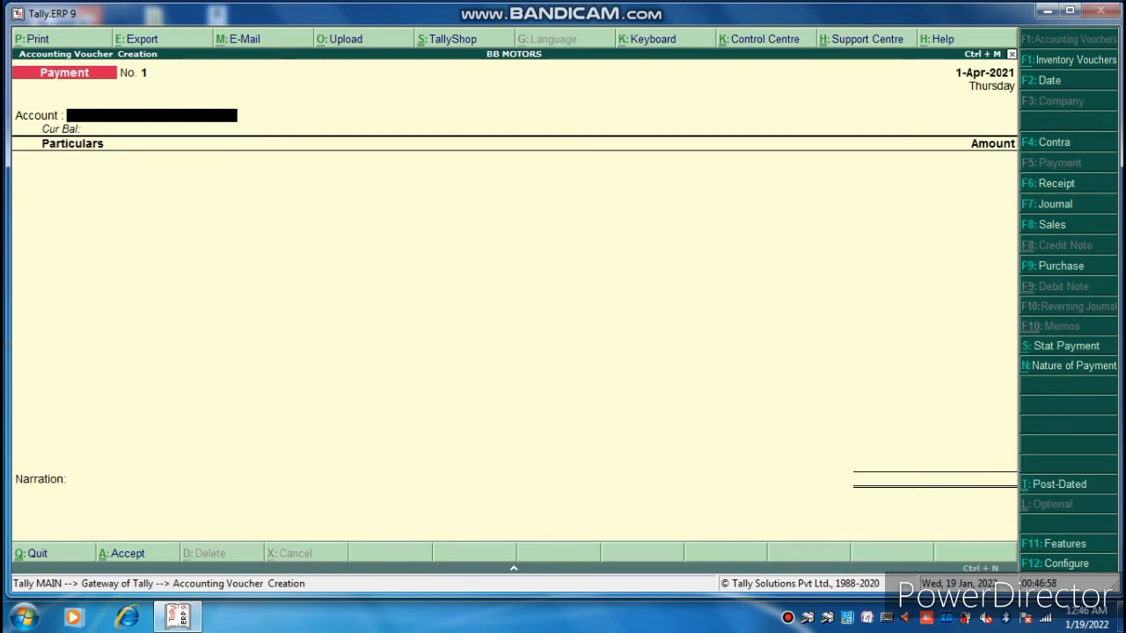
key(F8)
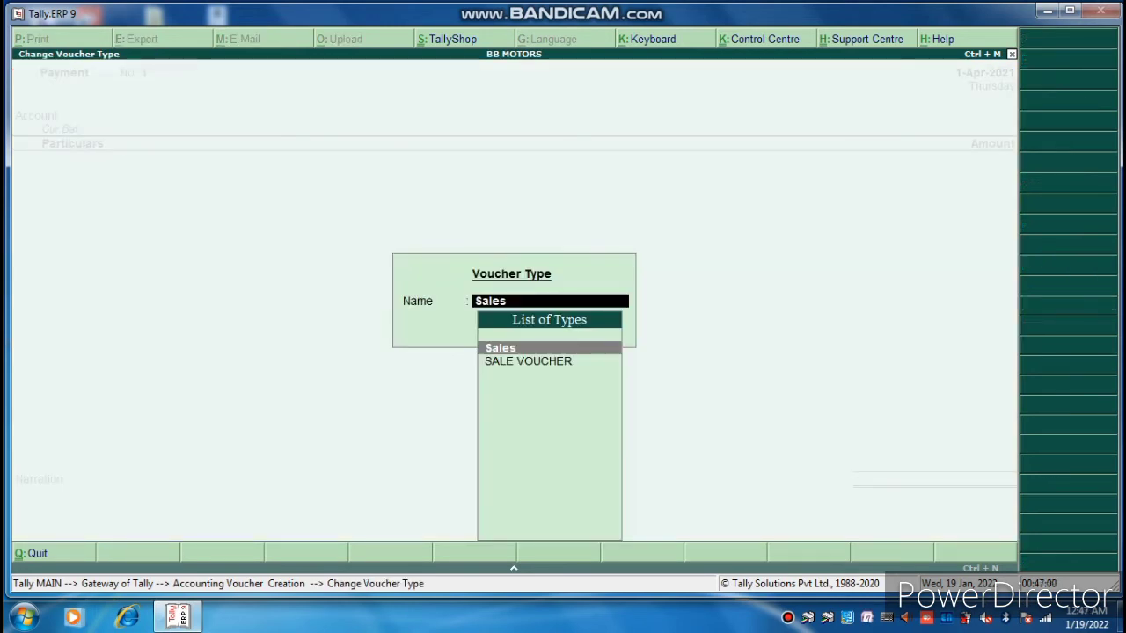
key(BackSpace)
key(BackSpace)
key(BackSpace)
key(BackSpace)
key(BackSpace)
key(Escape)
key(F9)
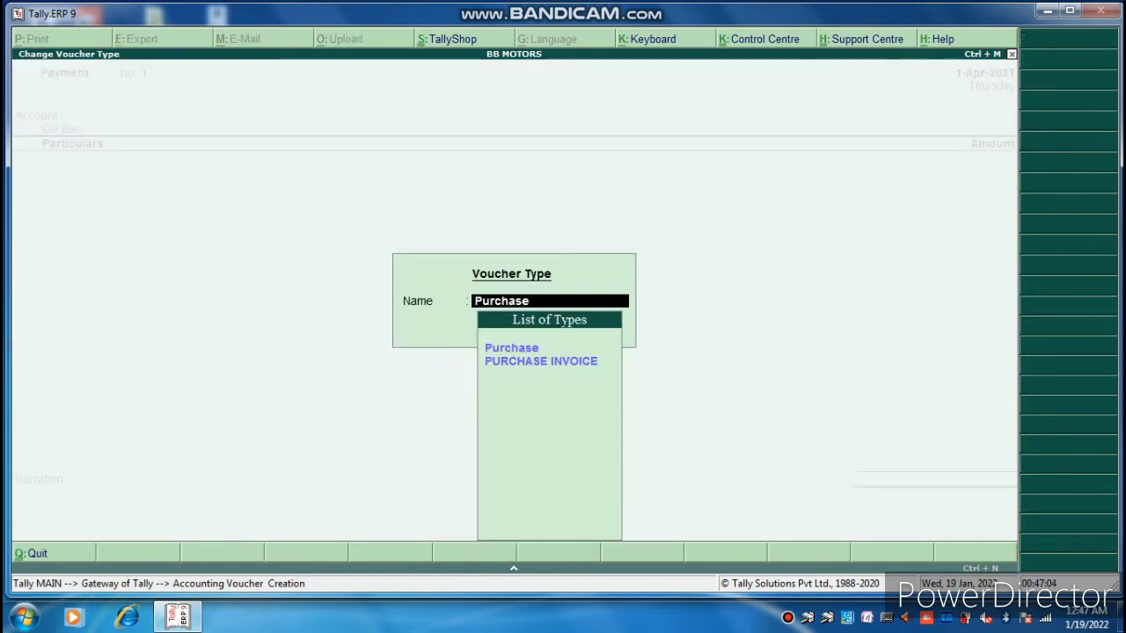
key(Down)
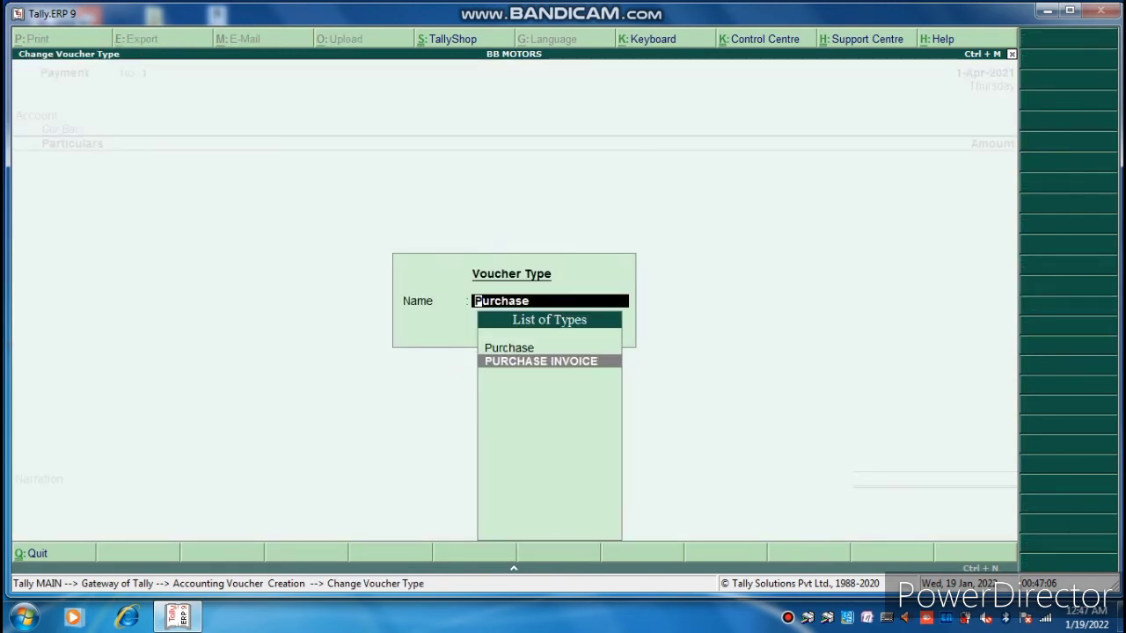
key(Return)
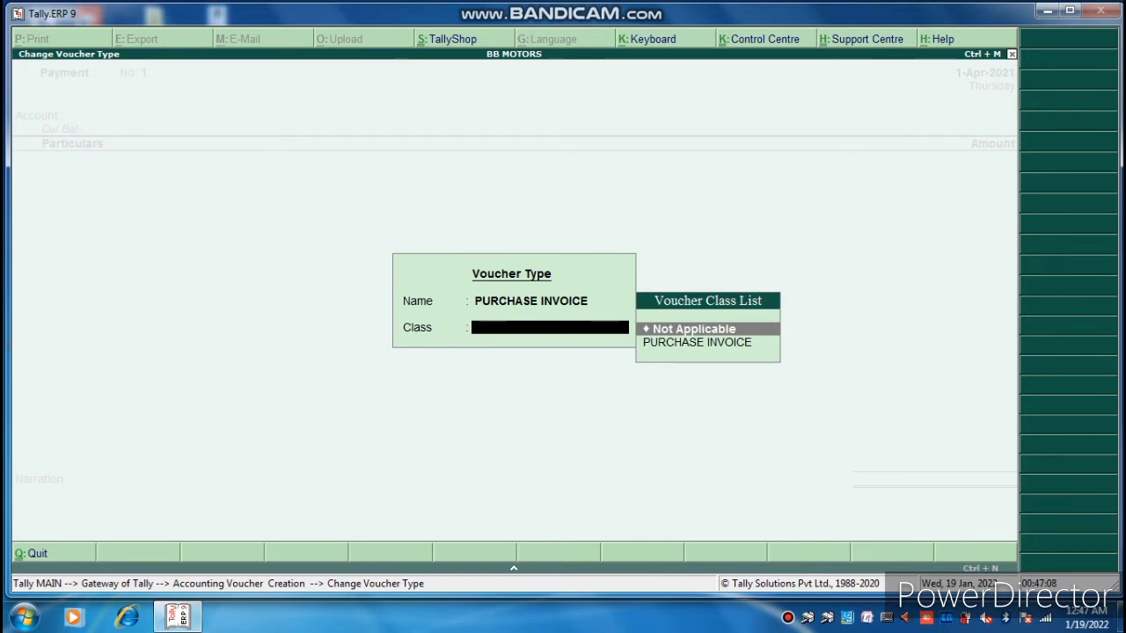
Pick the PURCHASE INVOICE class and enter supplier invoice number 001.
key(Down)
key(Return)
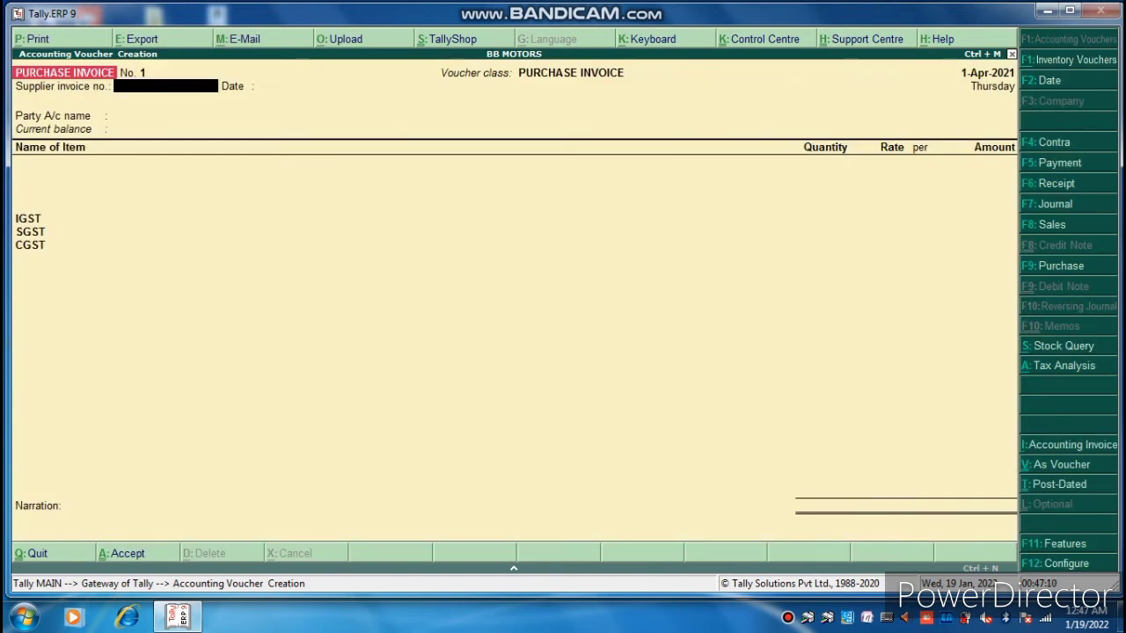
text(001)
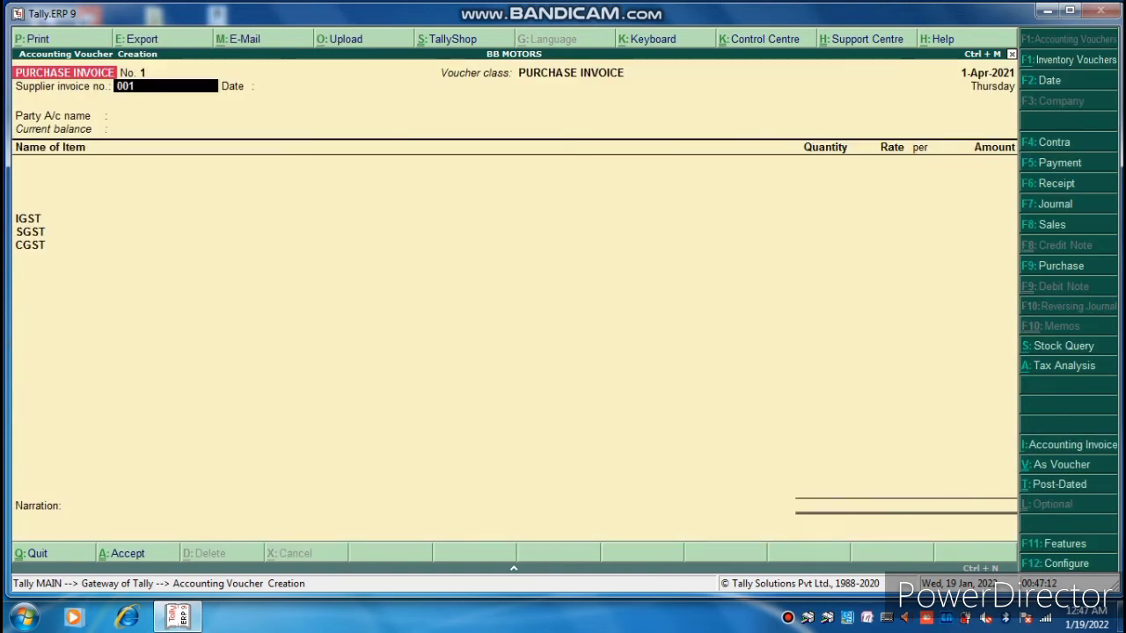
key(Return)
key(Return)
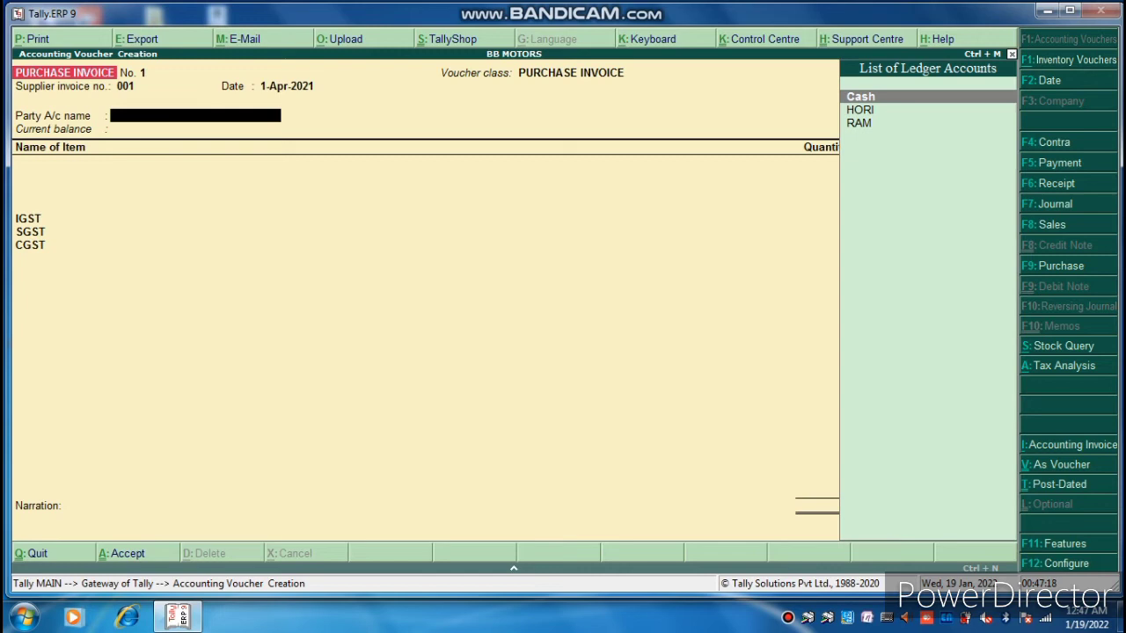
Abandon the unfinished purchase invoice and return to the Gateway of Tally.
key(Down)
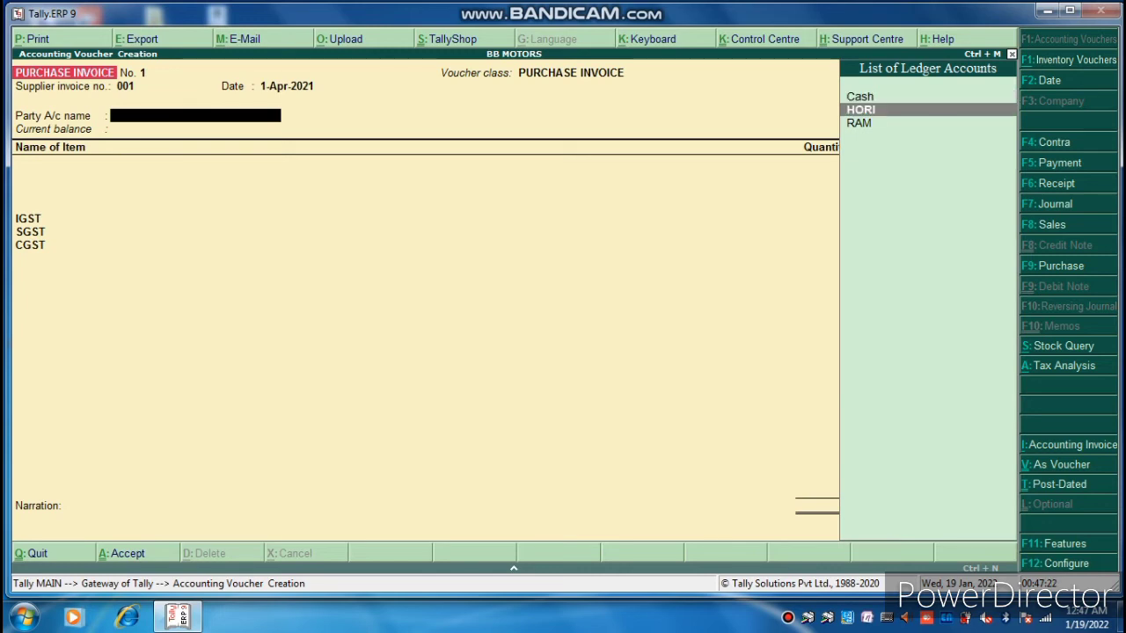
key(Escape)
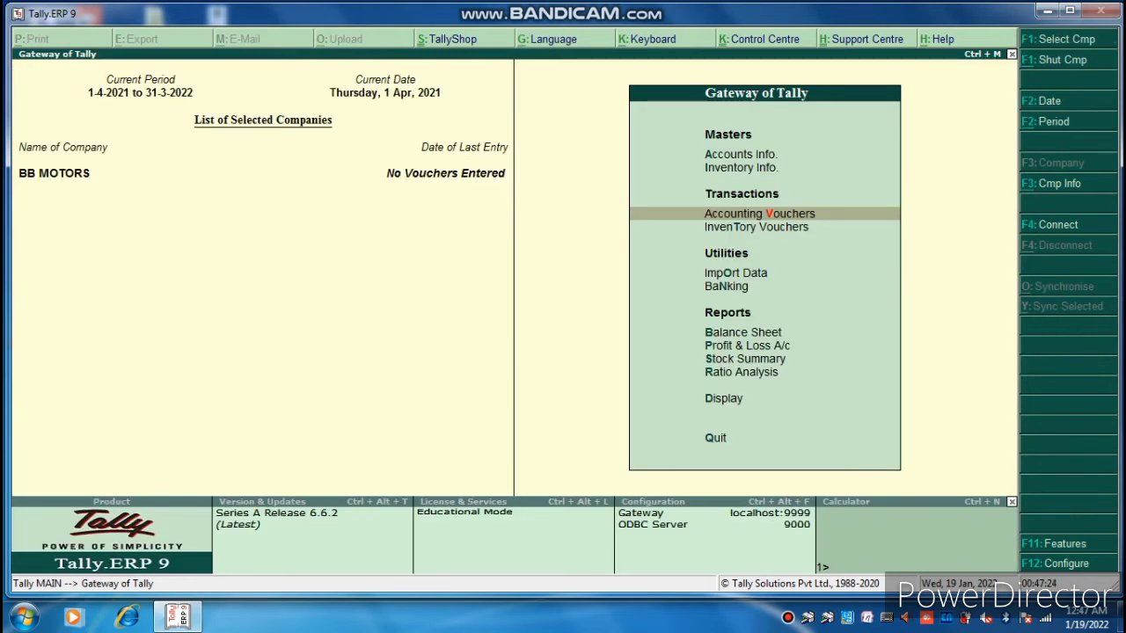
key(Up)
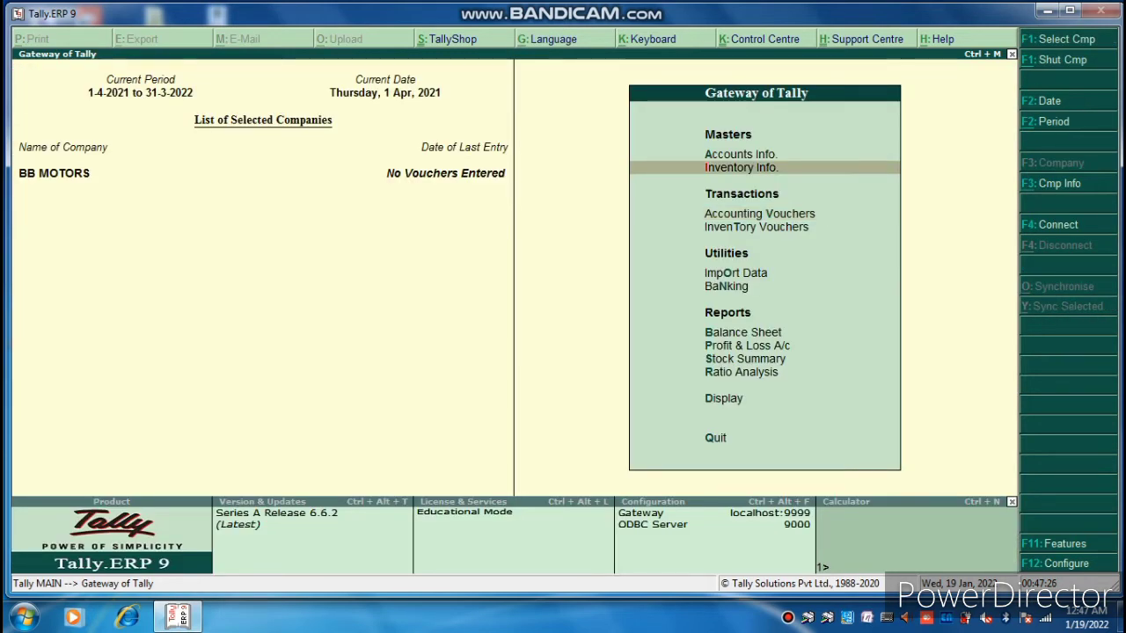
key(Up)
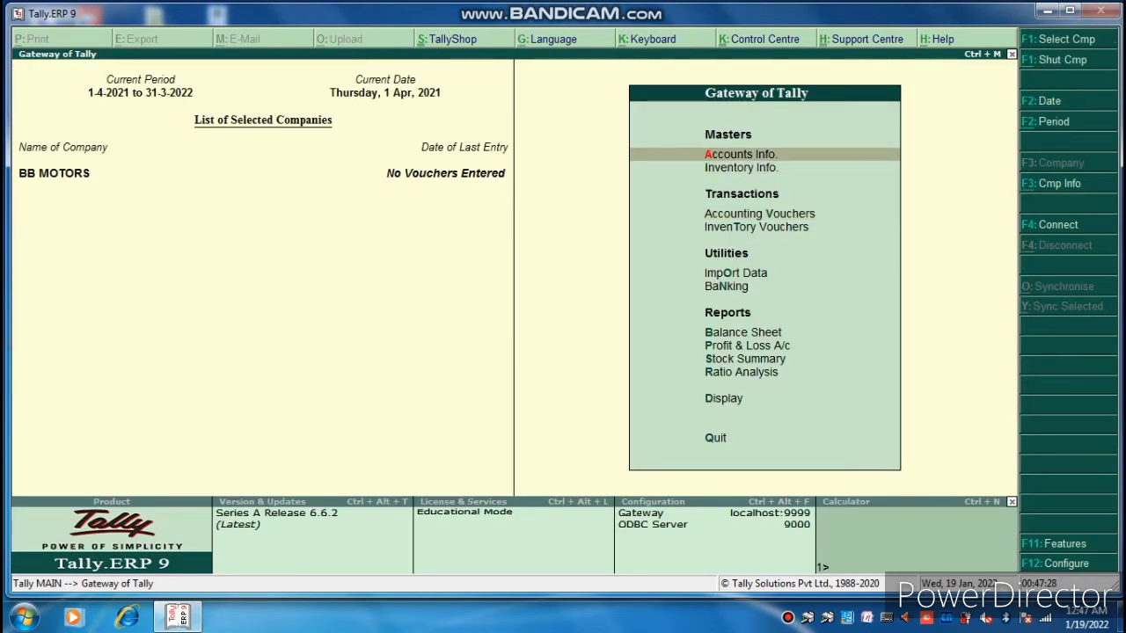
key(Return)
key(Down)
key(Return)
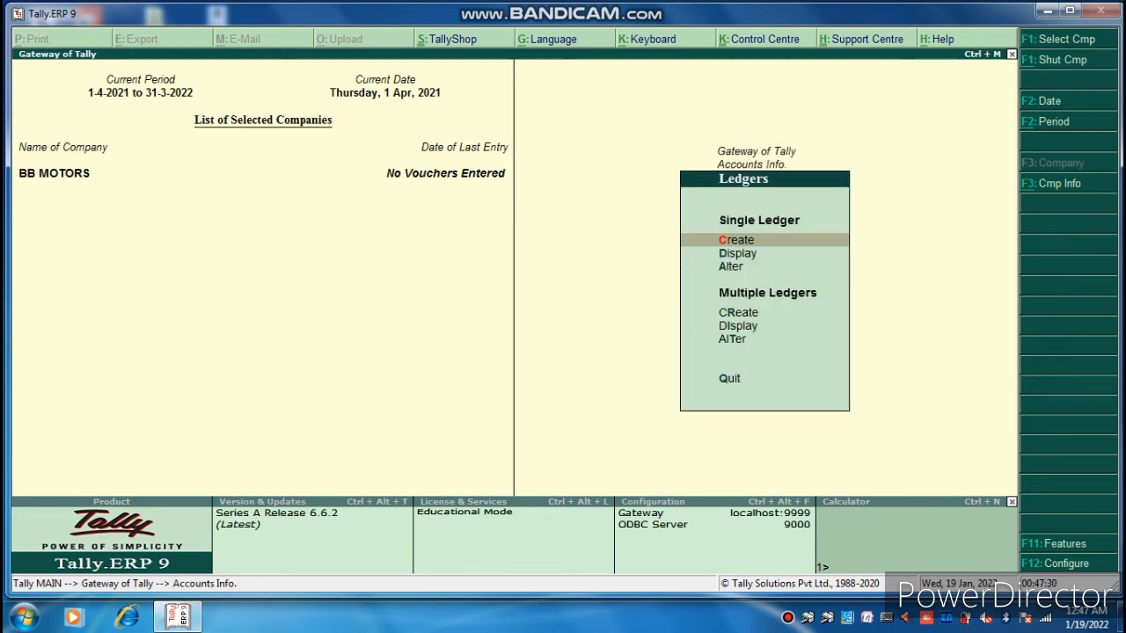
key(Down)
key(Down)
key(Return)
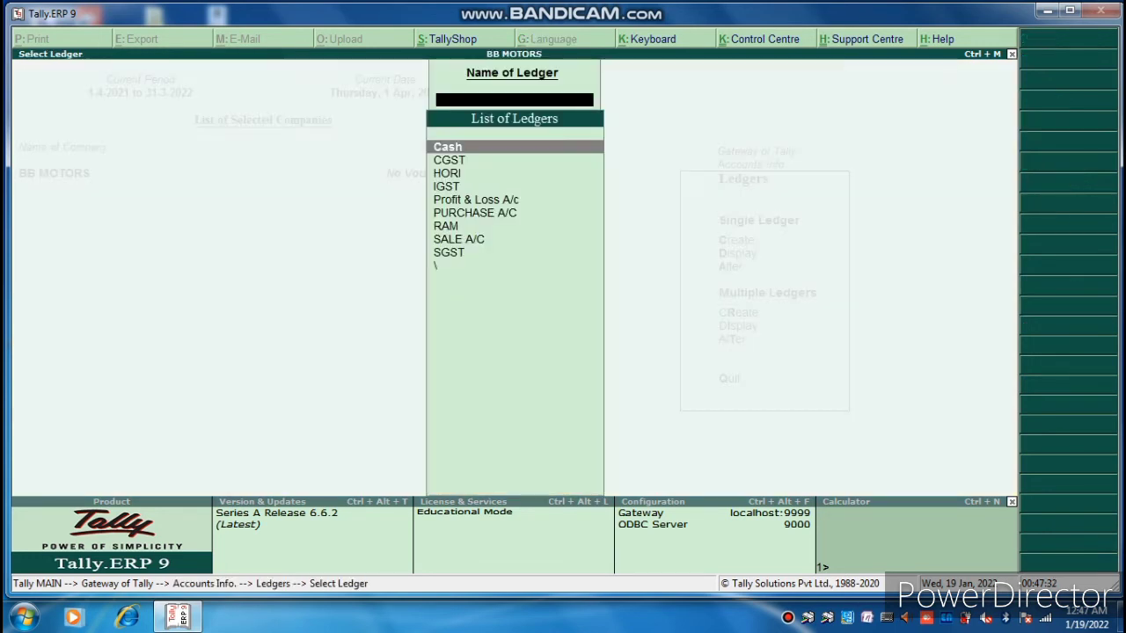
key(Down)
key(Down)
key(Down)
key(Down)
key(Down)
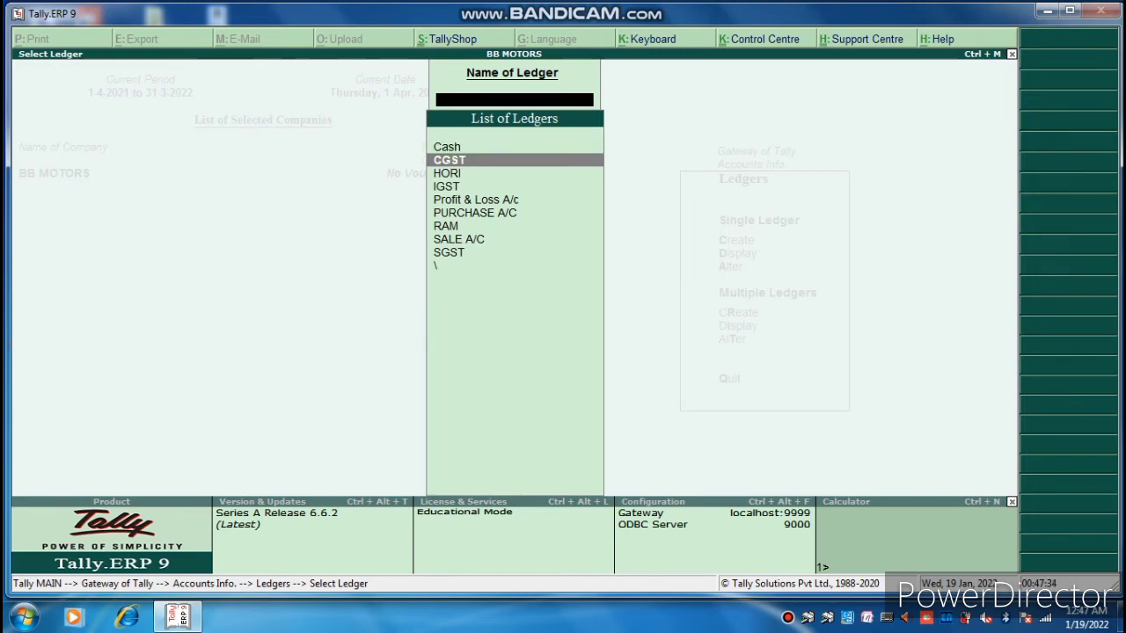
key(Down)
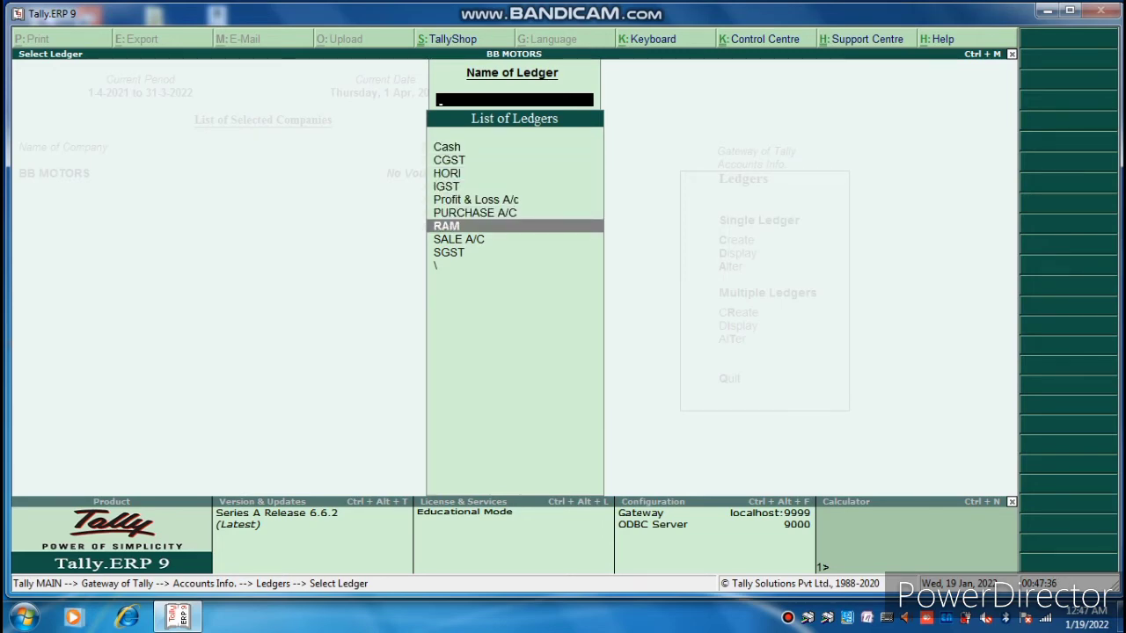
key(Return)
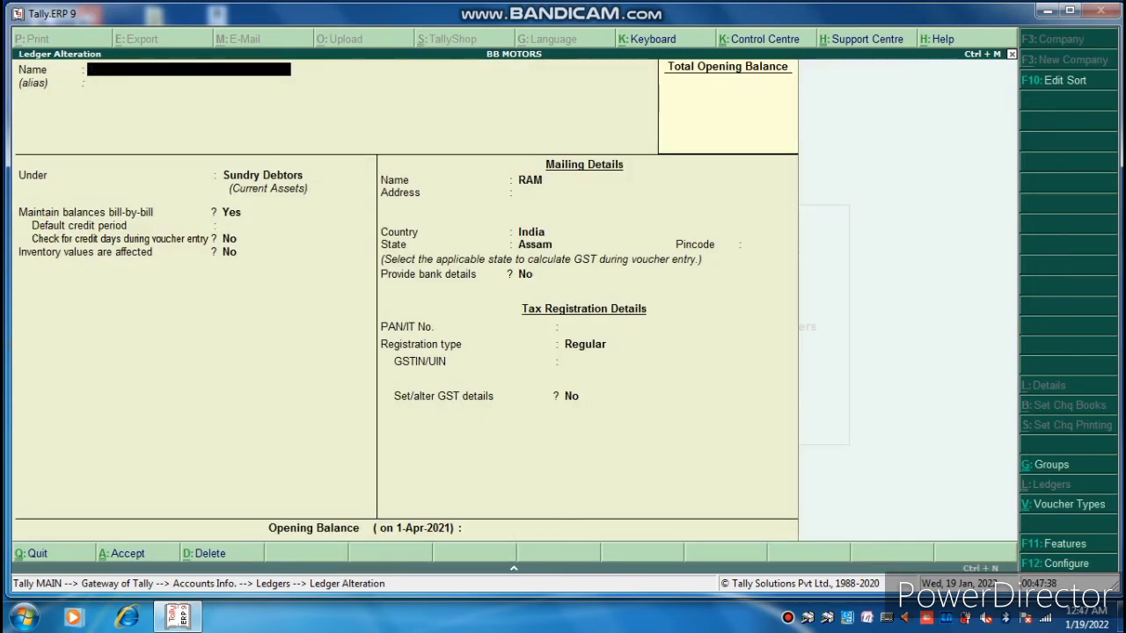
key(Escape)
key(Return)
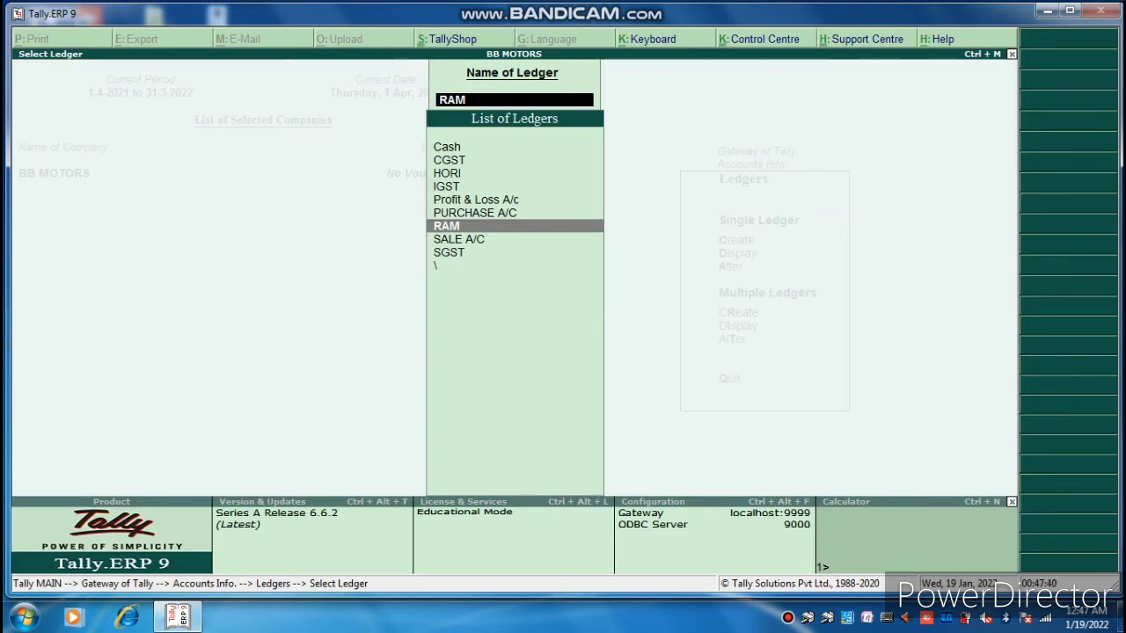
key(Up)
key(Up)
key(Up)
key(Up)
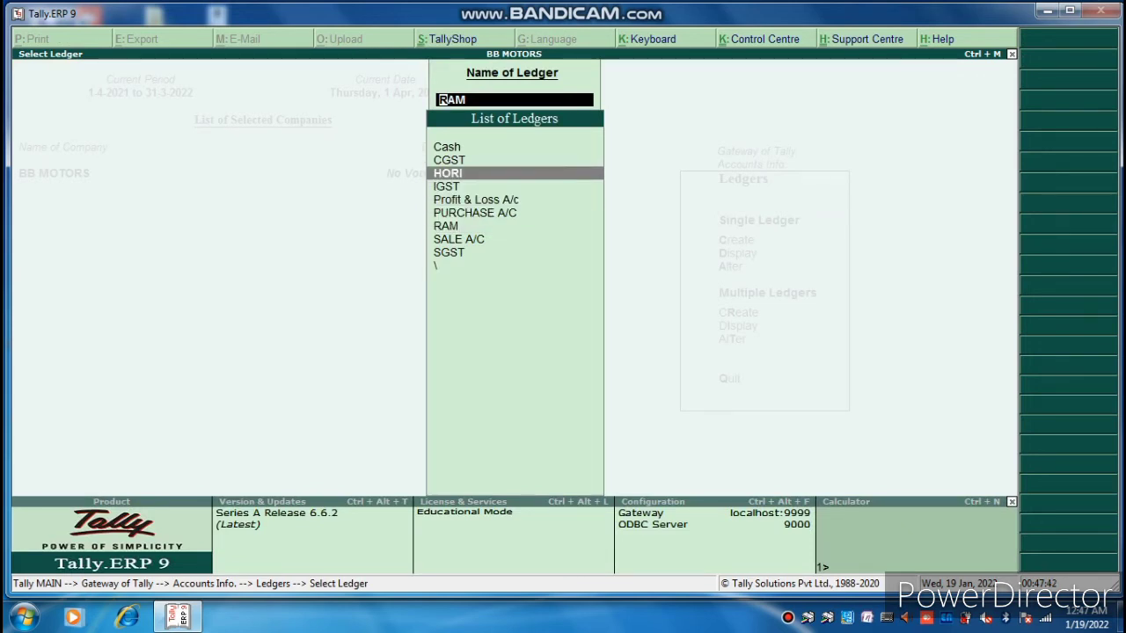
key(Return)
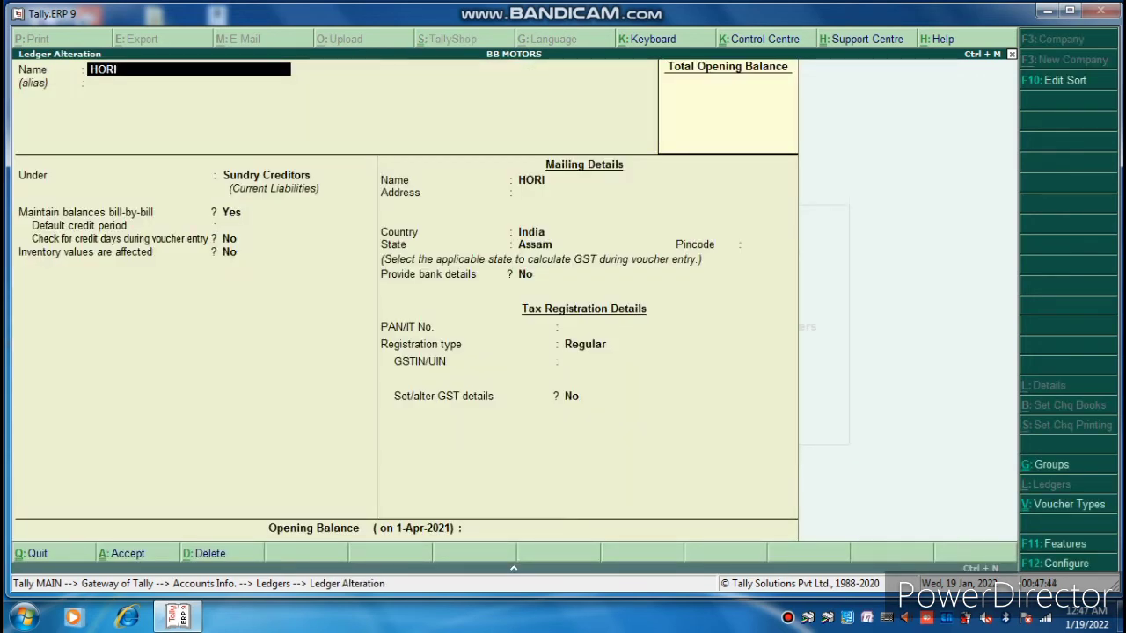
key(BackSpace)
key(Escape)
key(y)
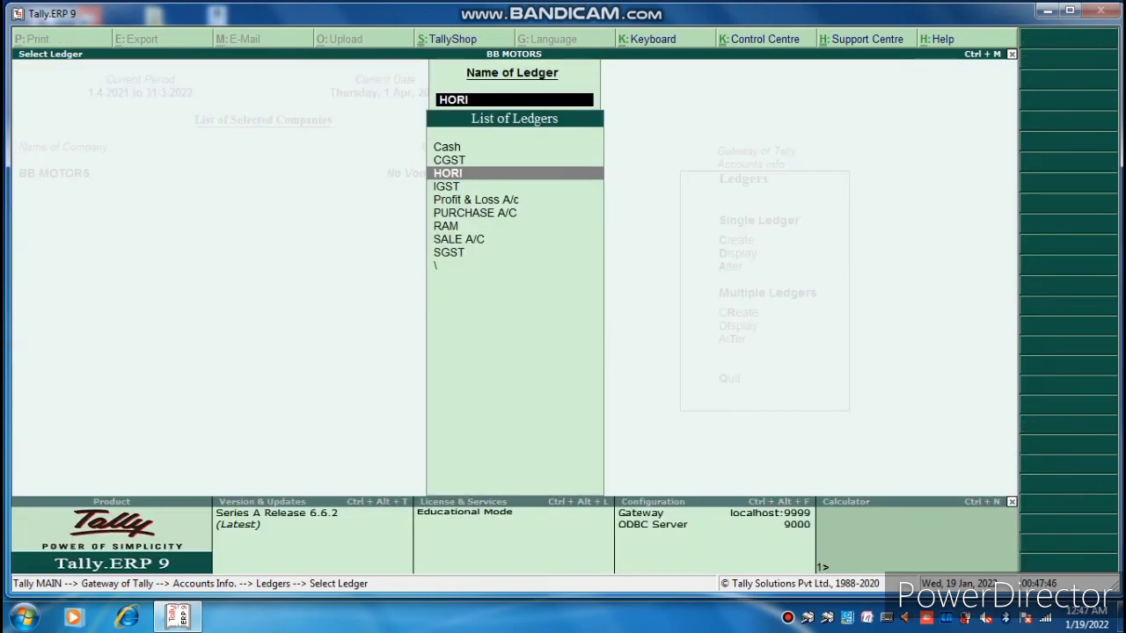
key(BackSpace)
key(Escape)
key(Escape)
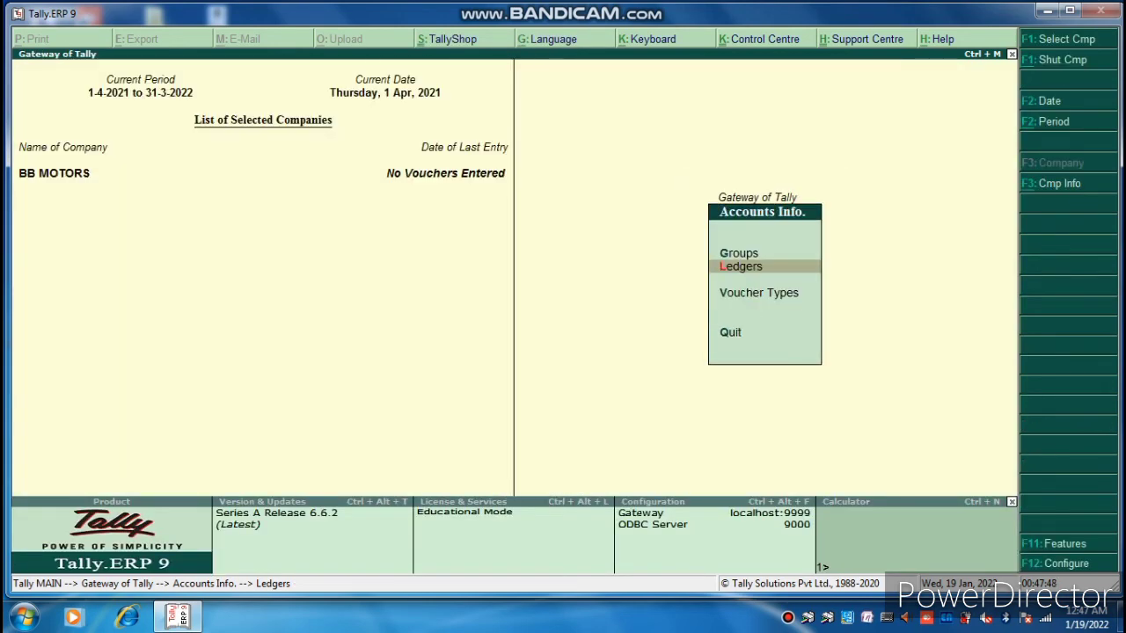
key(Escape)
key(Down)
key(Down)
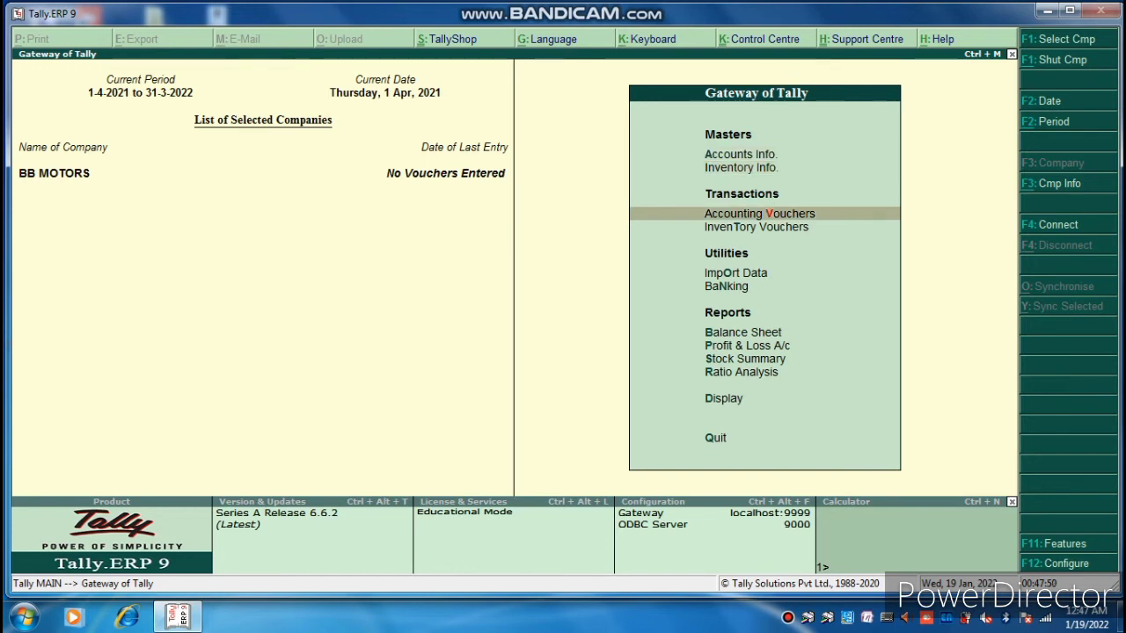
key(Return)
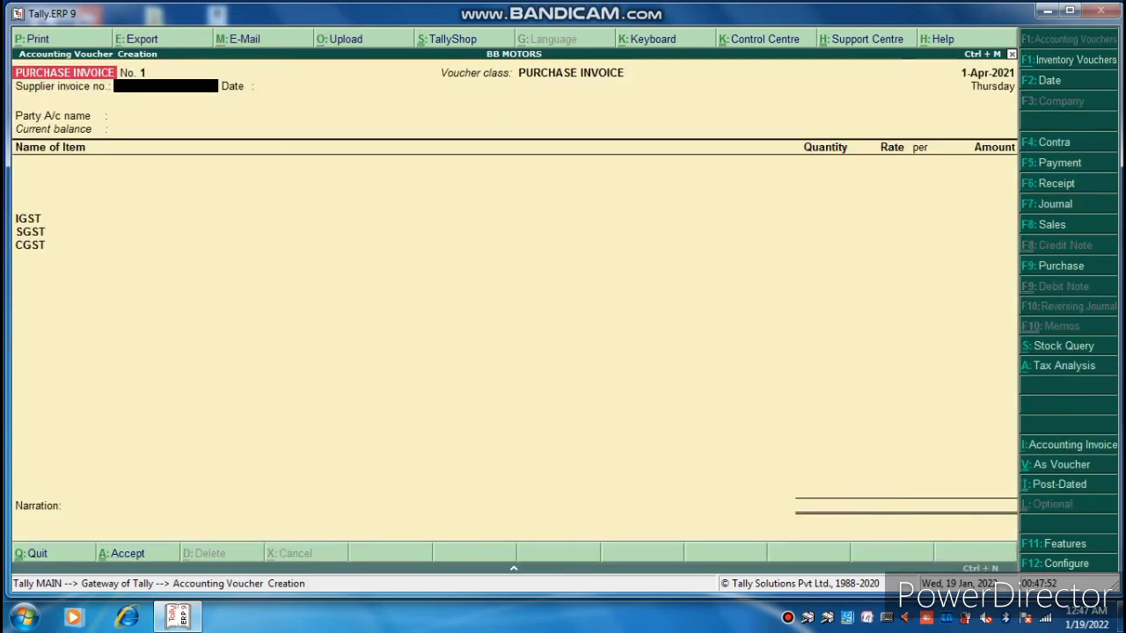
Enter supplier invoice number 001 and choose HORI as the supplier.
text(001)
key(Return)
key(Return)
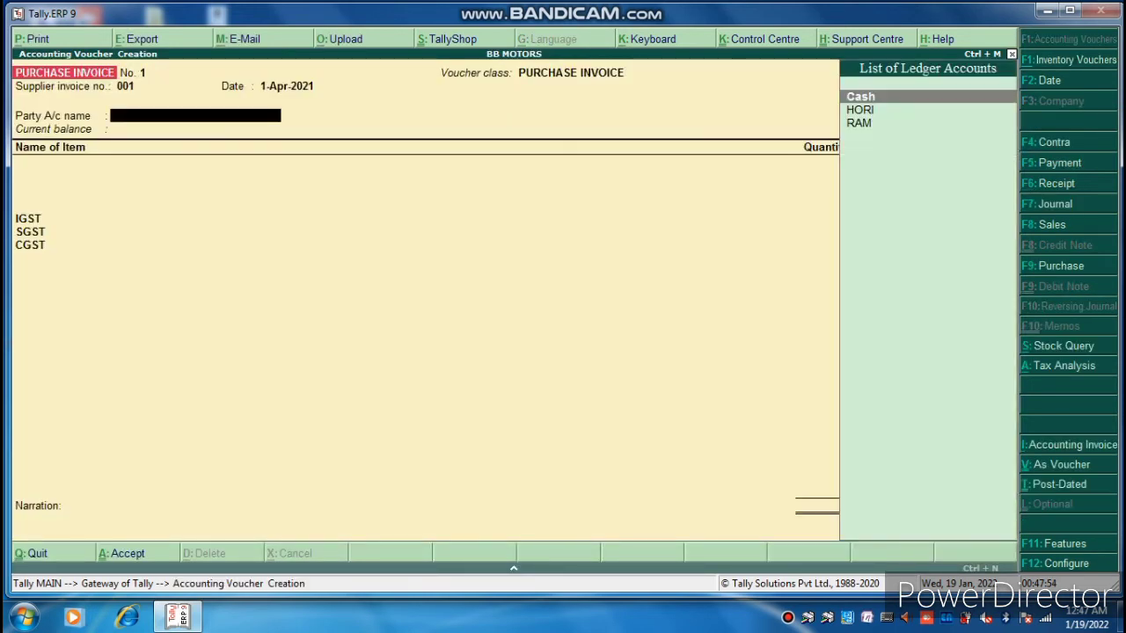
key(Down)
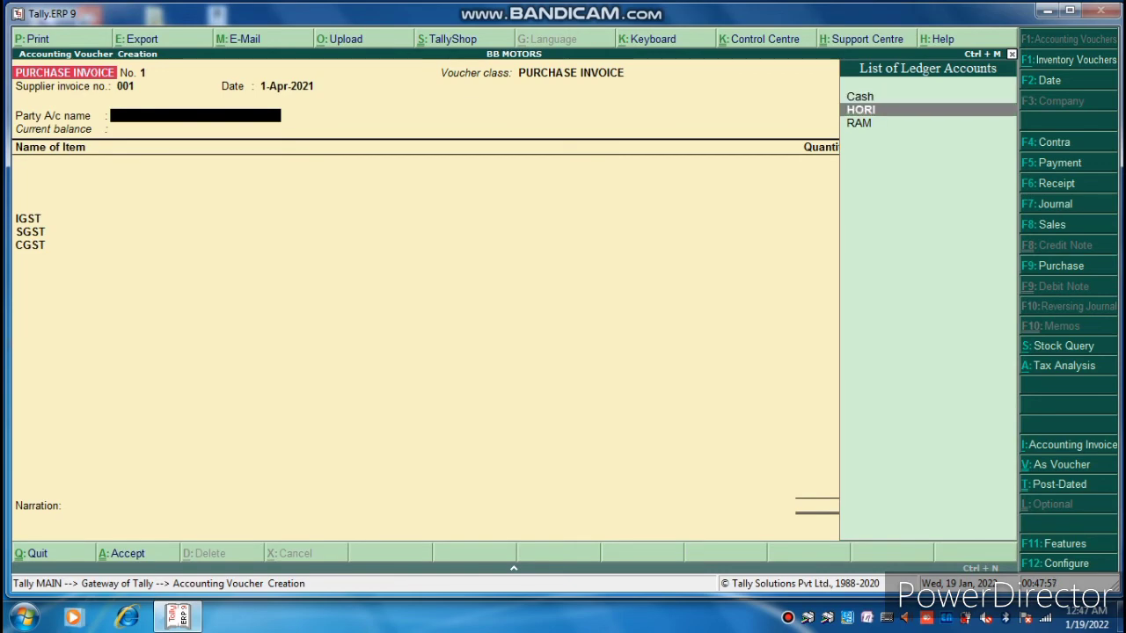
key(Return)
key(Return)
key(Return)
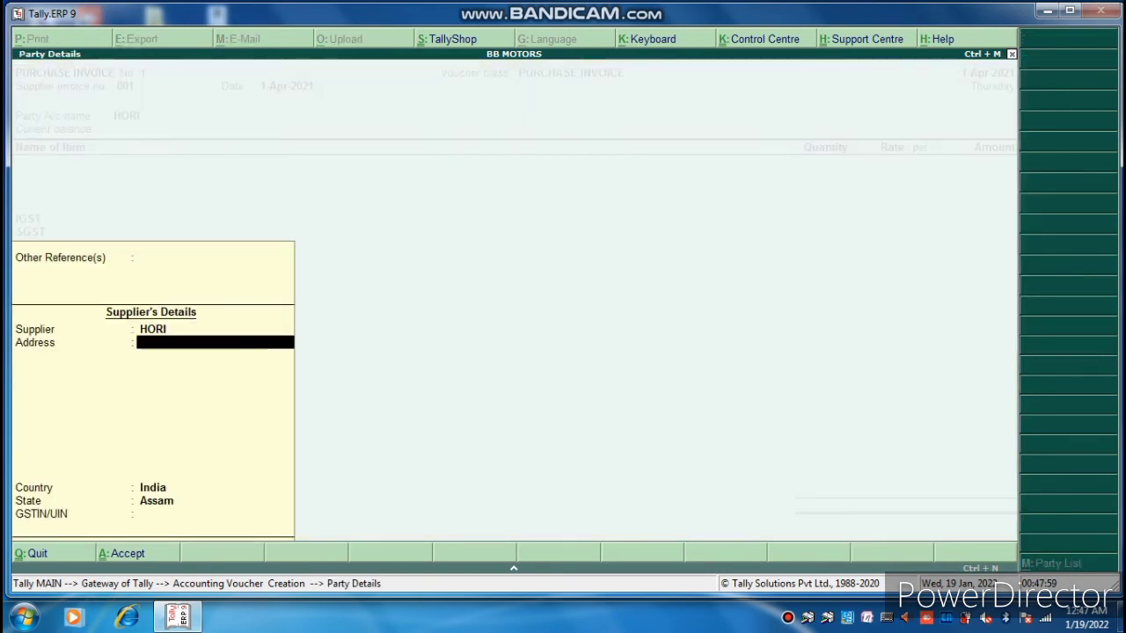
key(Return)
key(Return)
key(Return)
key(Return)
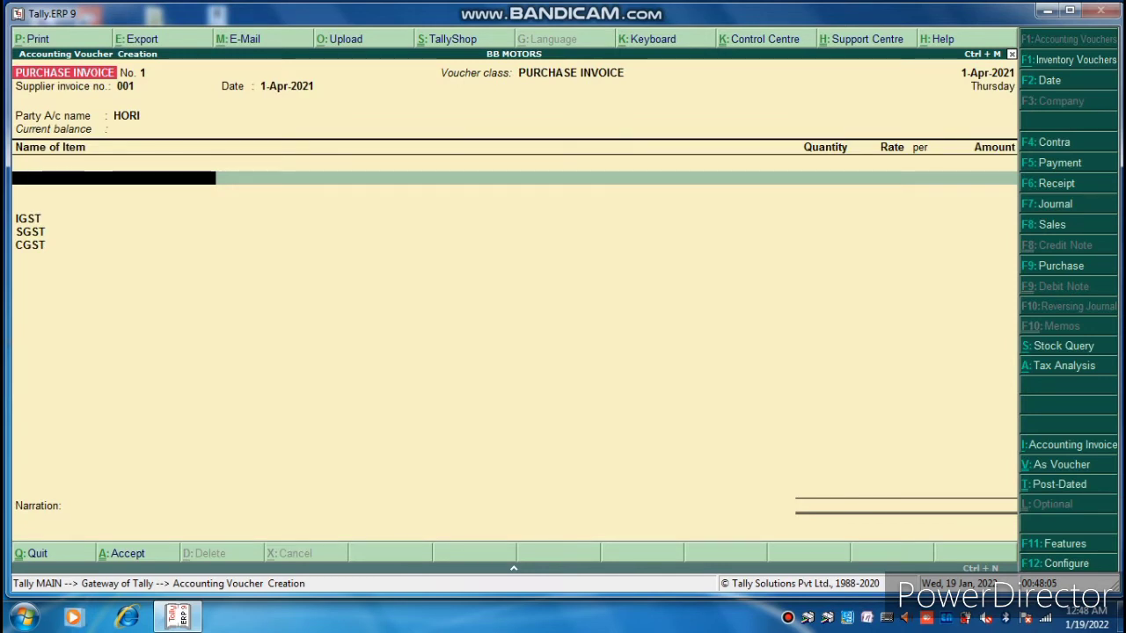
Start a PULSURE 125 line with quantity 20, then re-confirm HORI and its supplier details.
text(pu)
key(Return)
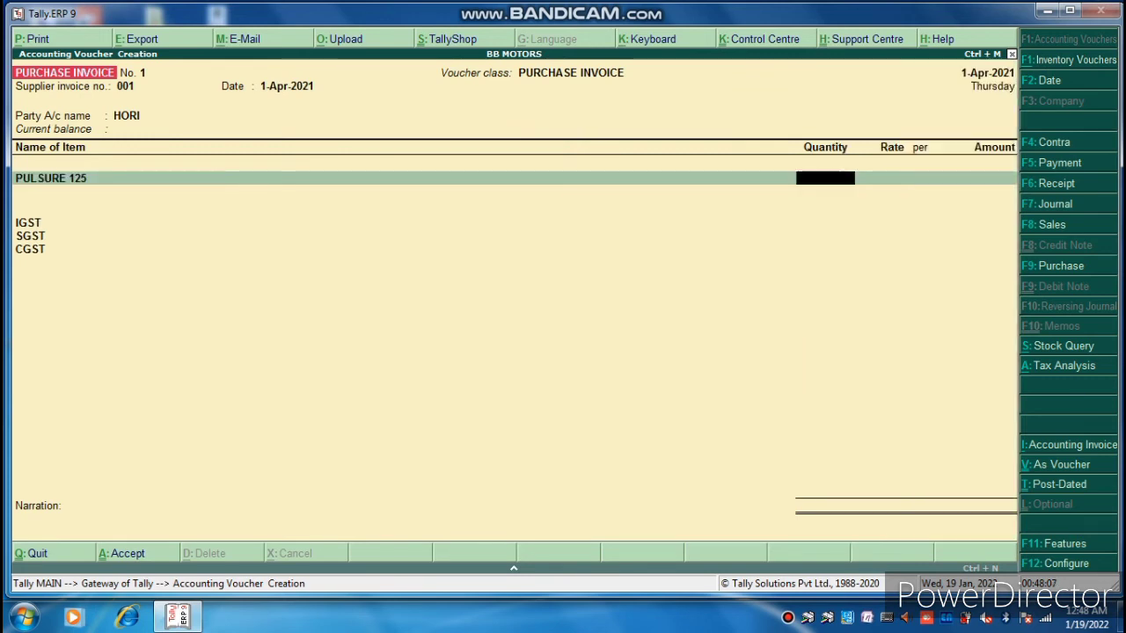
text(20)
key(Return)
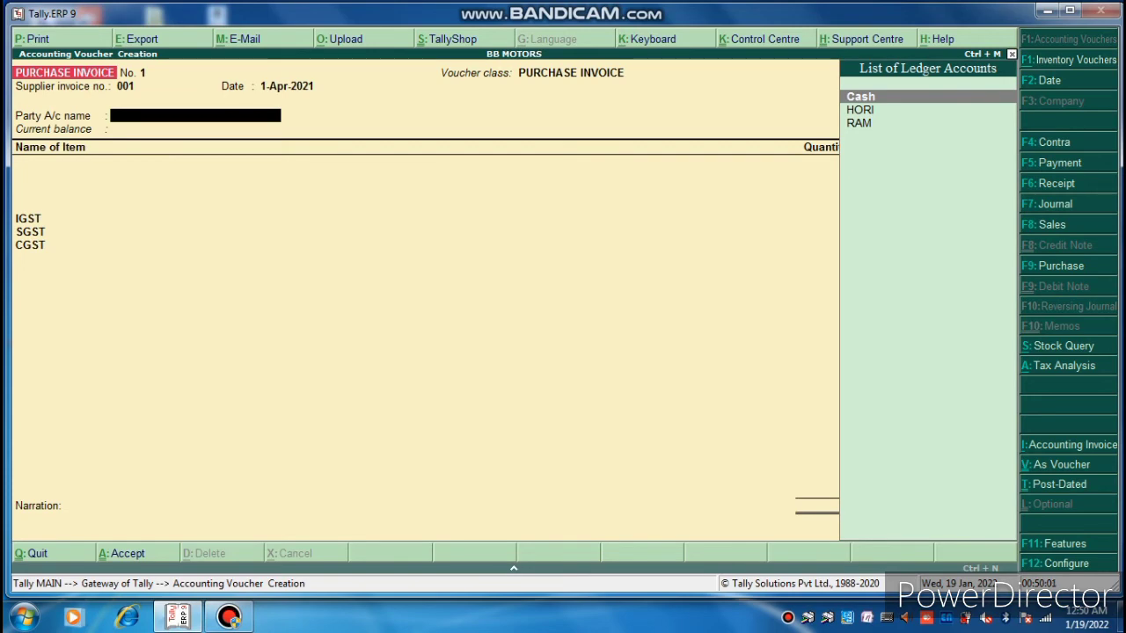
key(Down)
key(Return)
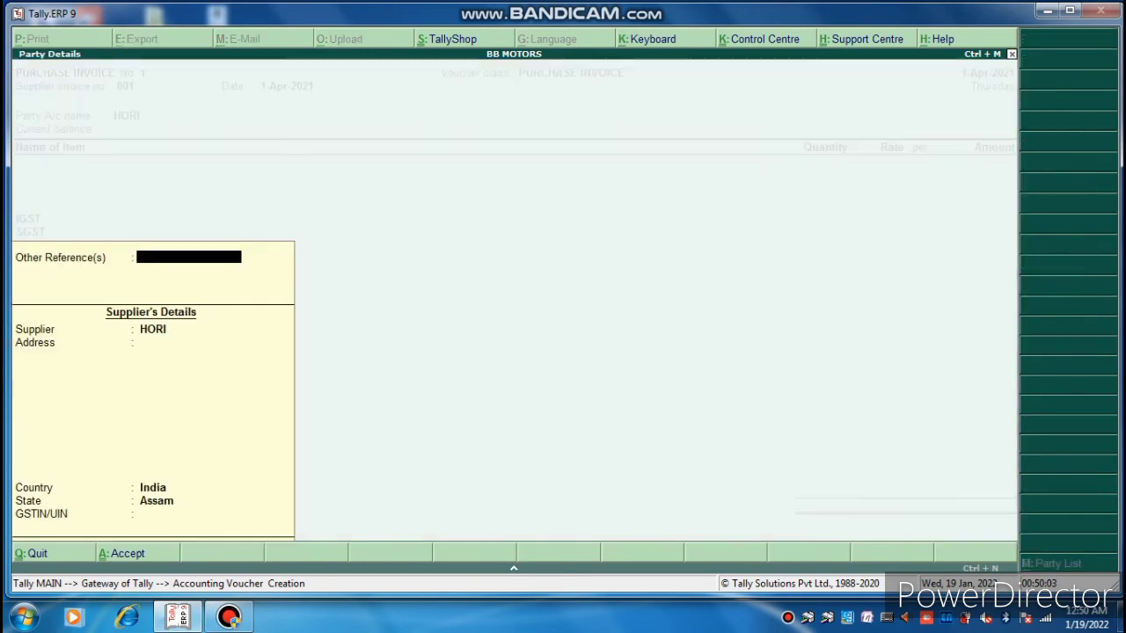
key(Return)
key(Return)
key(Return)
key(Return)
key(Return)
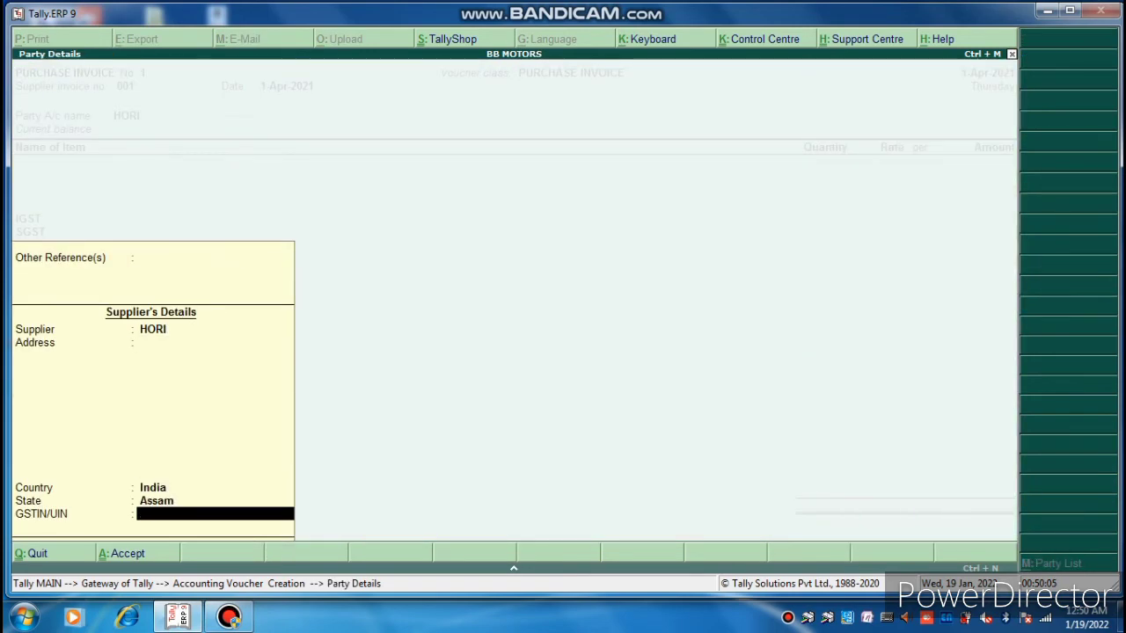
key(Return)
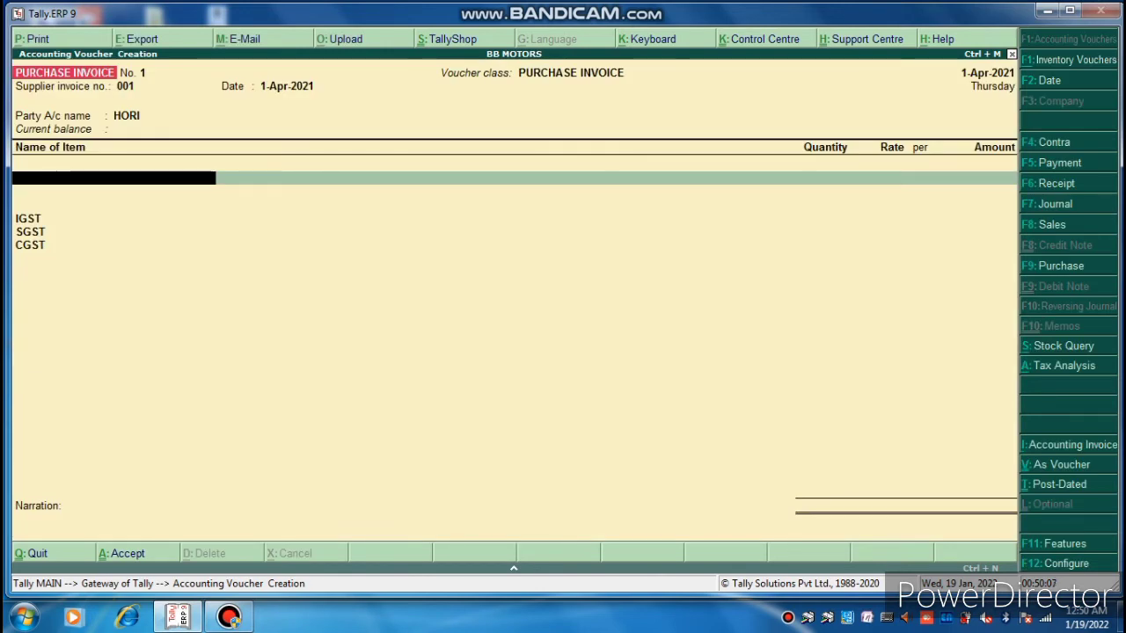
Add PULSURE 125 at 50 PCS with a rate of 1,00,000 each.
text(Pul)
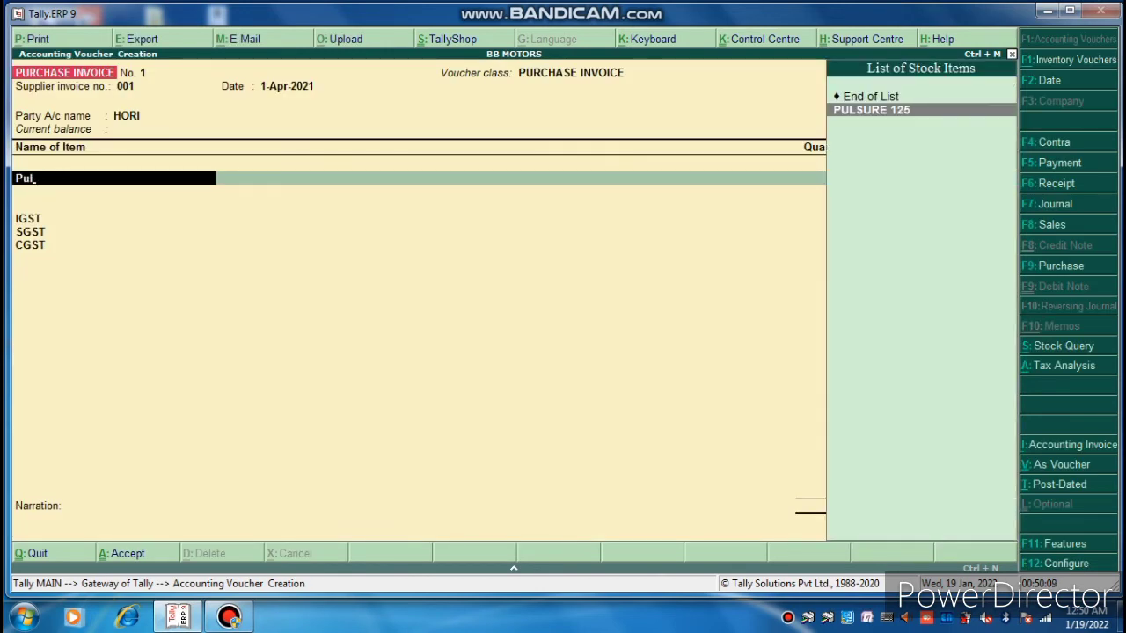
key(Return)
text(50)
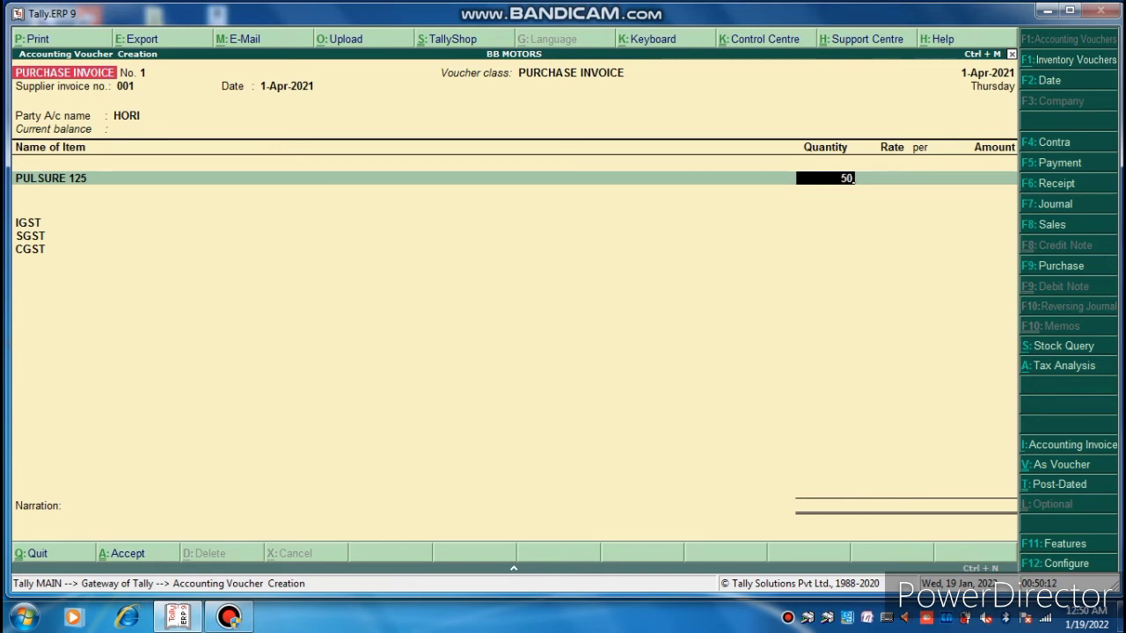
key(Return)
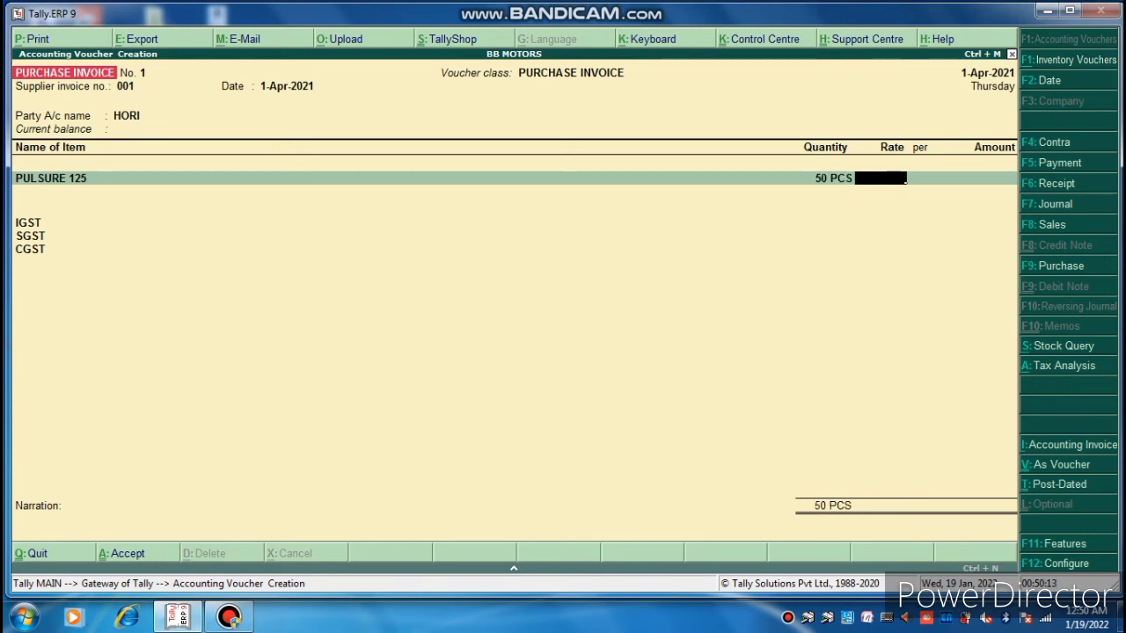
text(200)
key(BackSpace)
key(BackSpace)
key(BackSpace)
text(100000)
key(Return)
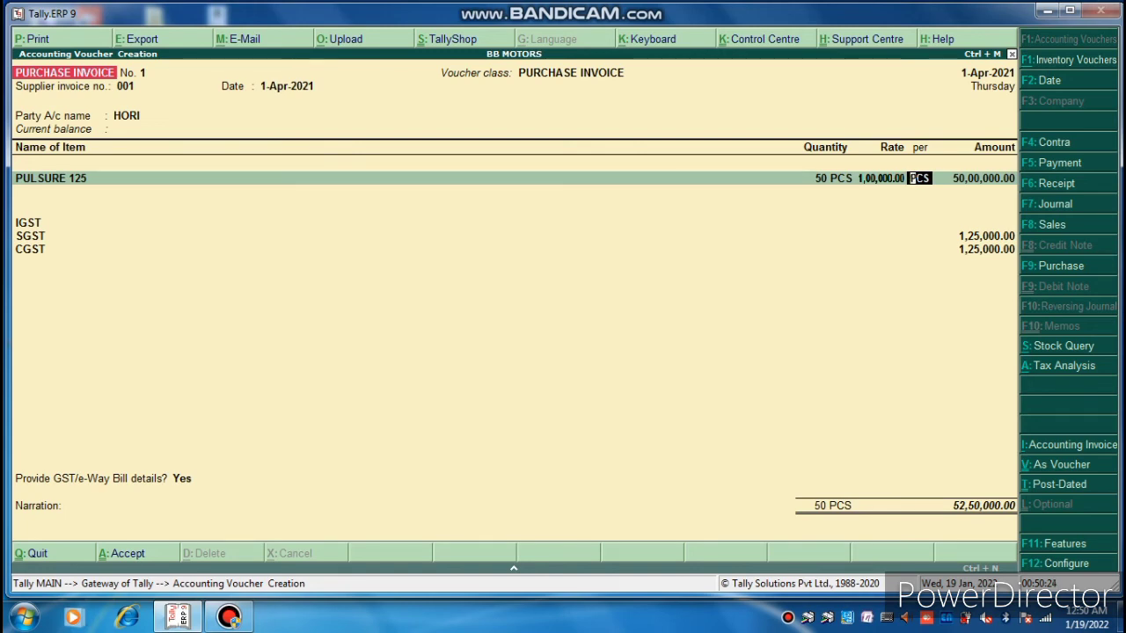
key(Return)
key(Return)
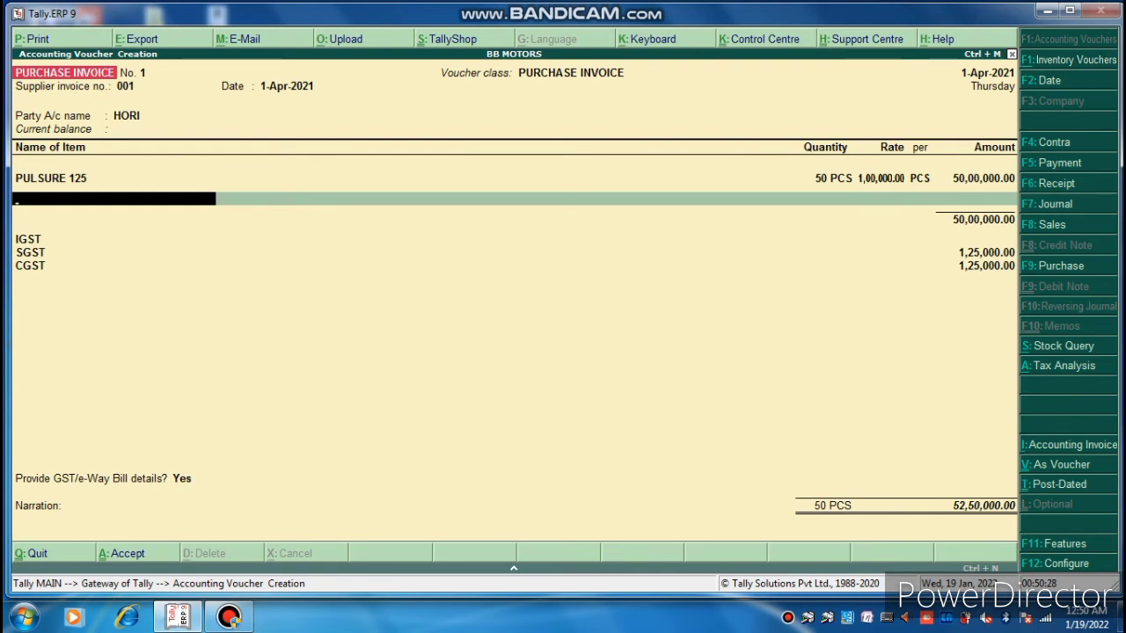
Add DISCOVER at 55 PCS with a rate of 80,000 each.
text(Dis)
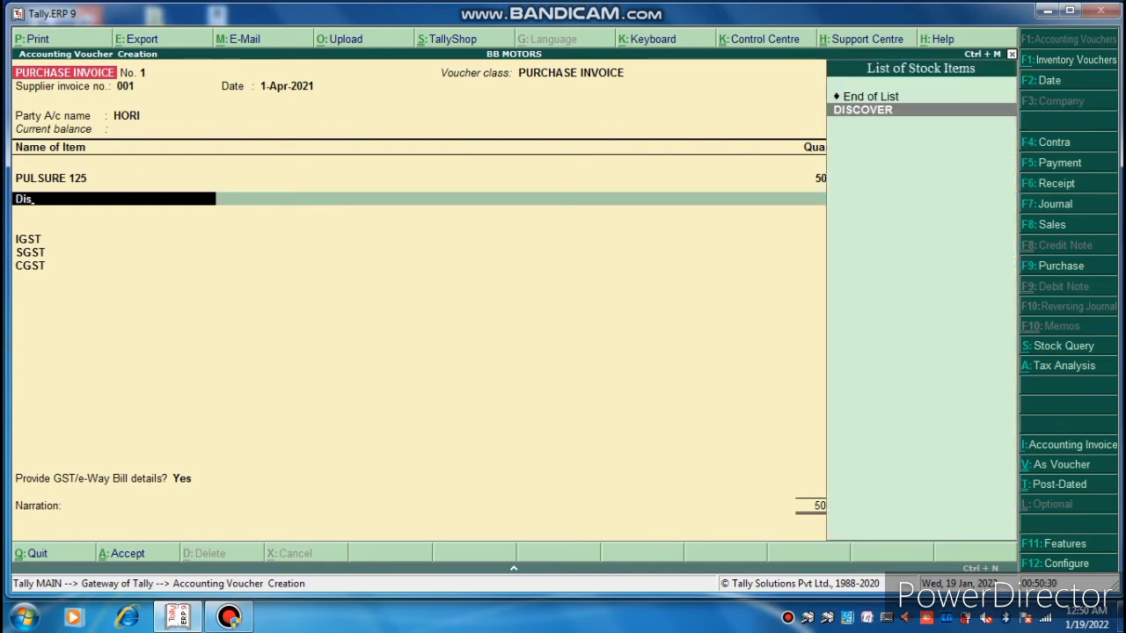
key(Return)
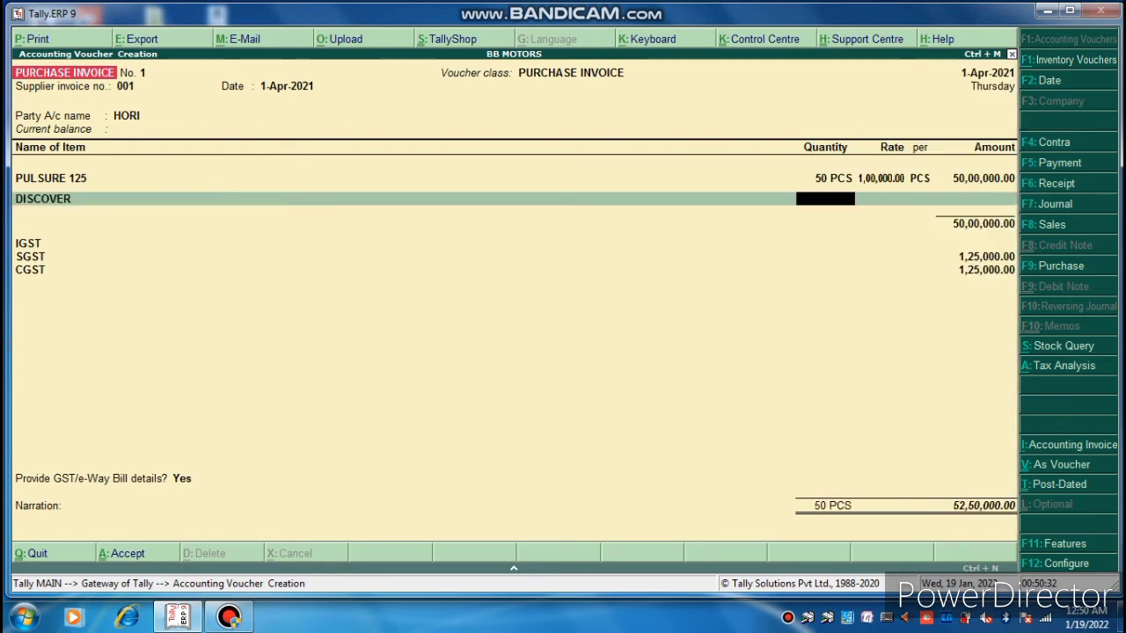
text(55)
key(Return)
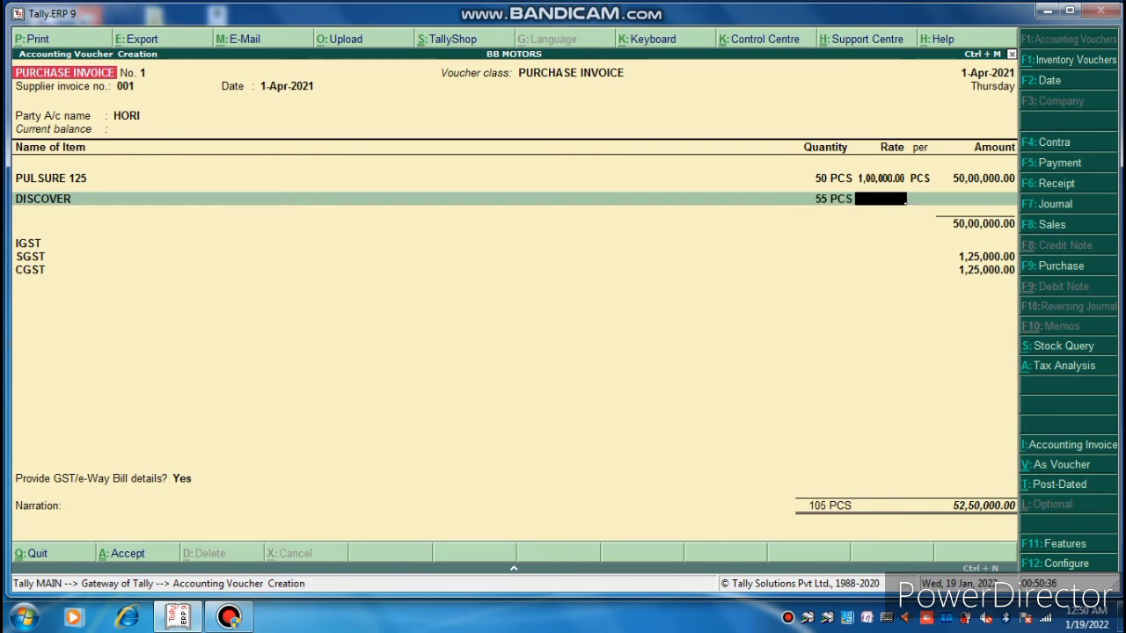
text(80,)
text(00)
text(00)
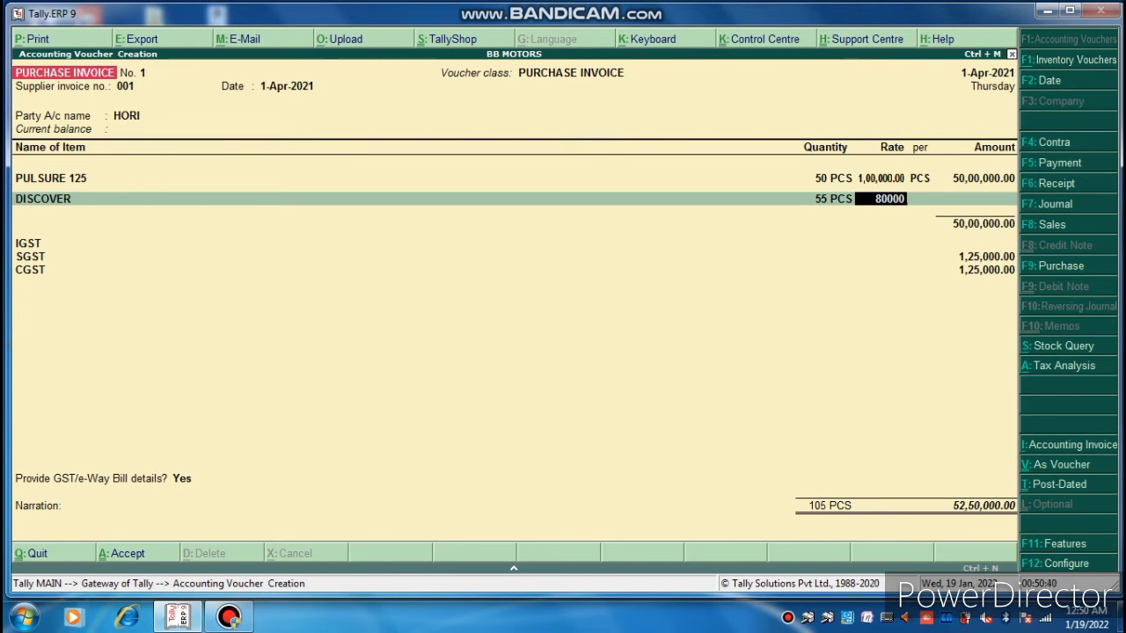
key(Return)
key(Return)
key(Return)
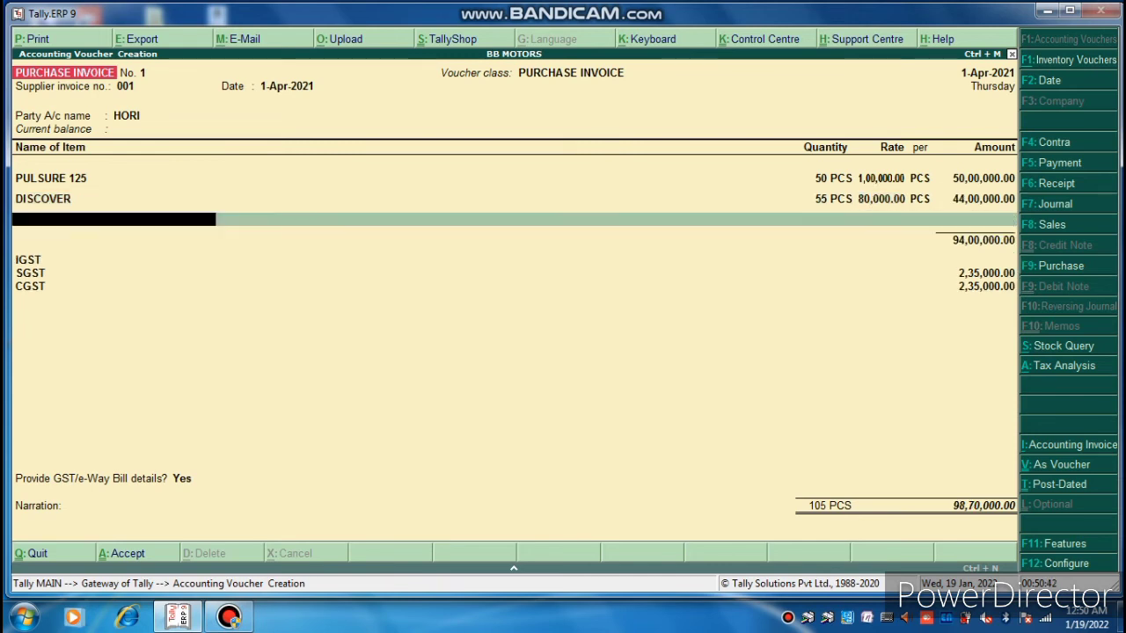
key(Return)
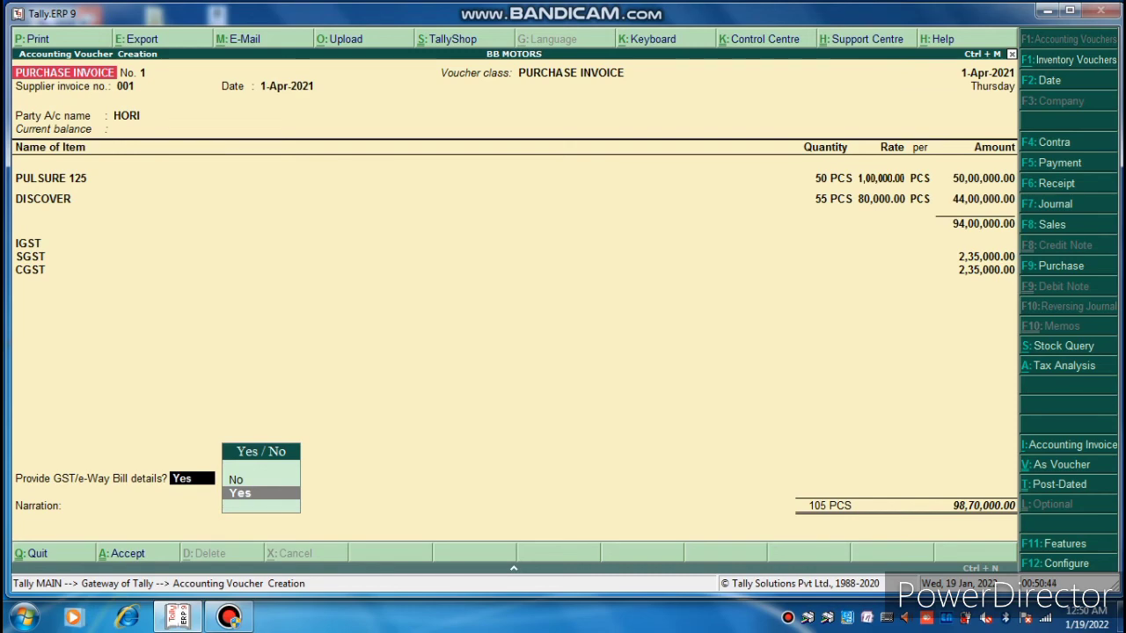
Accept the GST/e-Way Bill details, dismiss the tax warning, and save and print the invoice.
key(Return)
key(Return)
key(Return)
key(Return)
key(Return)
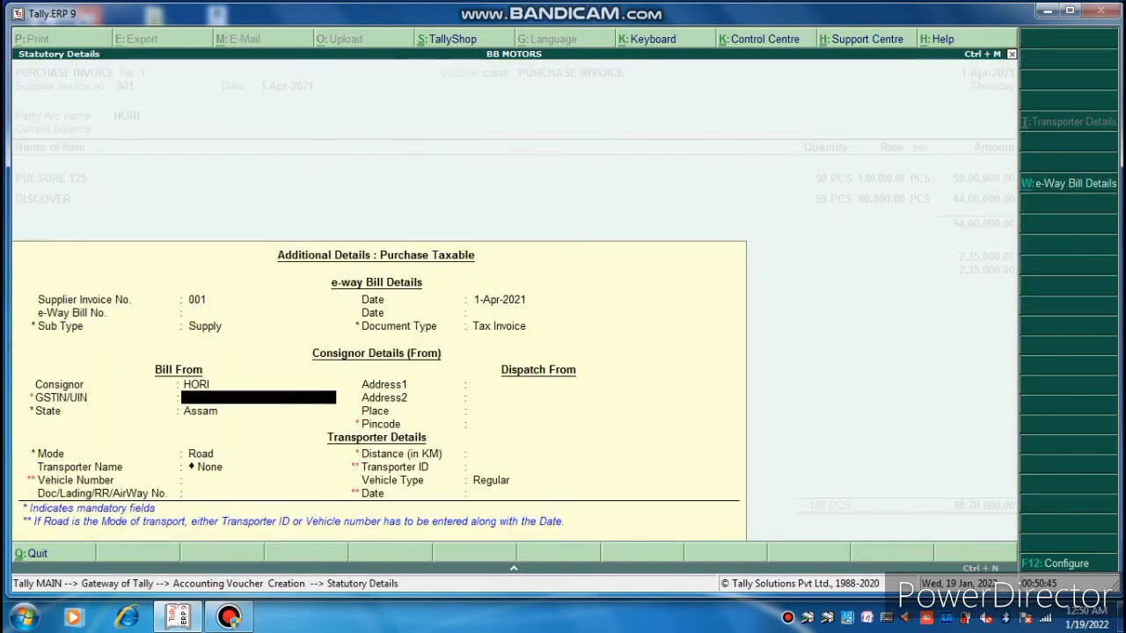
key(Return)
key(Return)
key(Return)
key(Return)
key(Return)
key(Return)
key(Return)
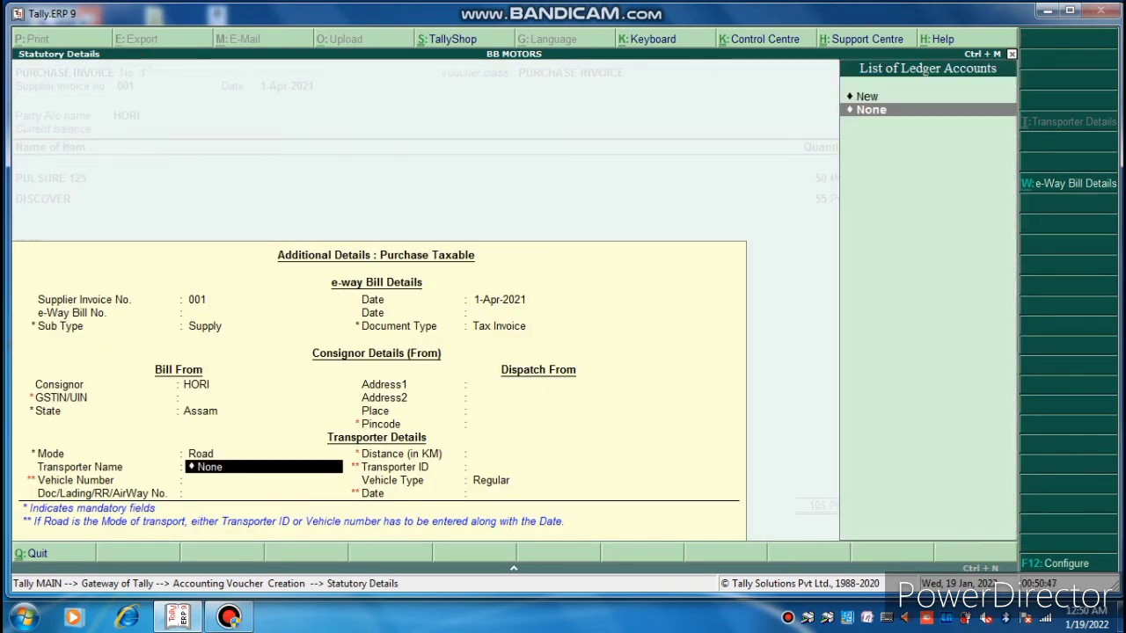
key(Return)
key(Return)
key(Return)
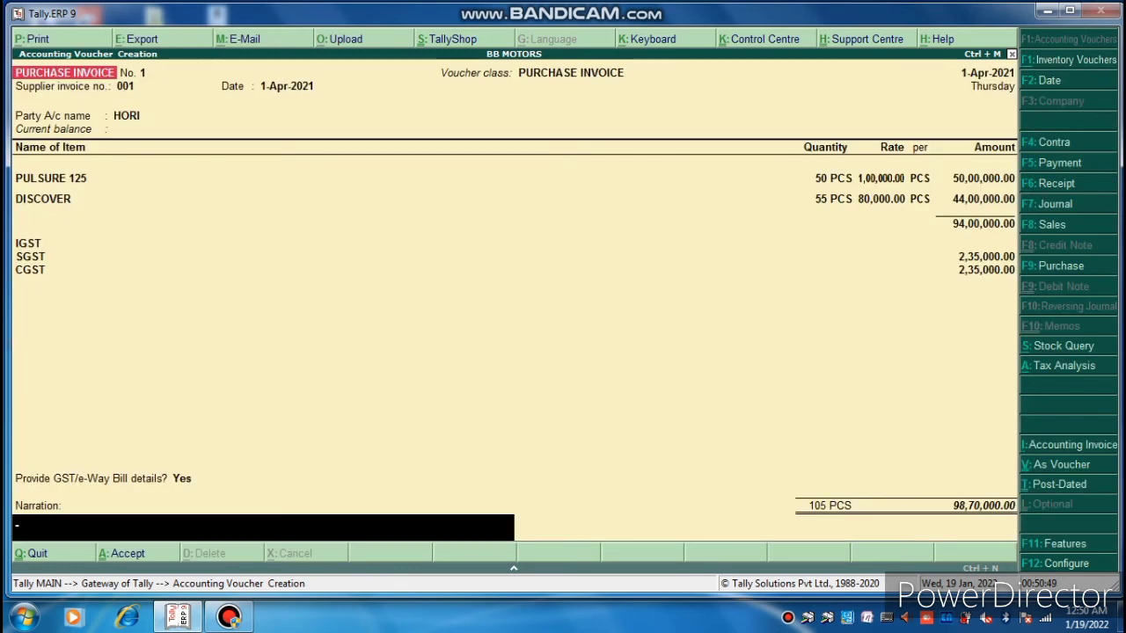
key(Return)
key(Return)
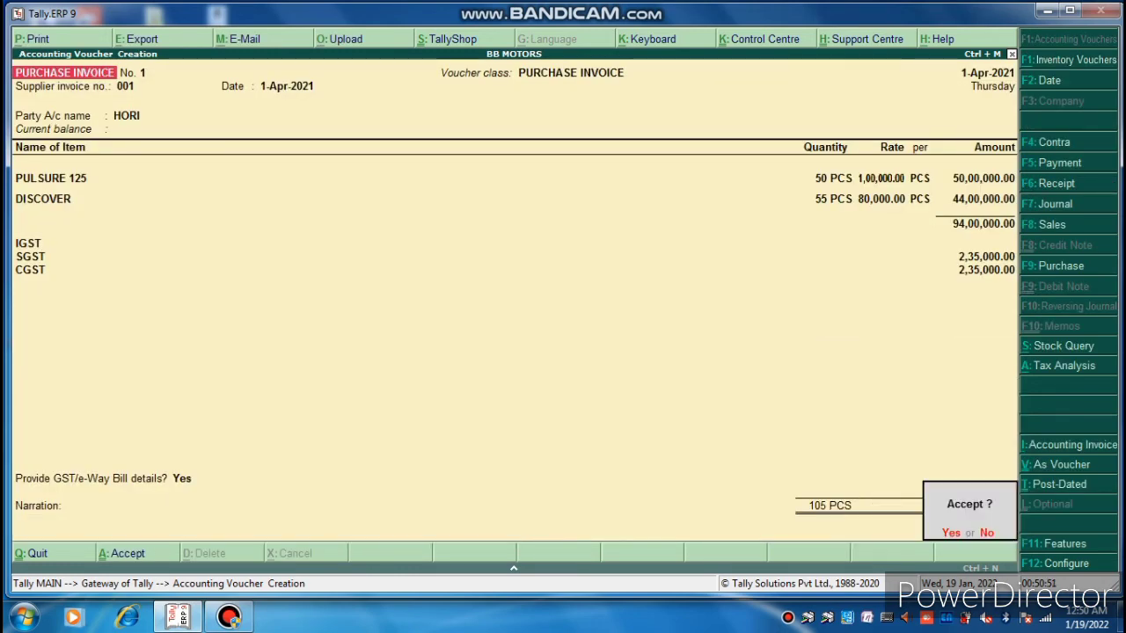
key(Return)
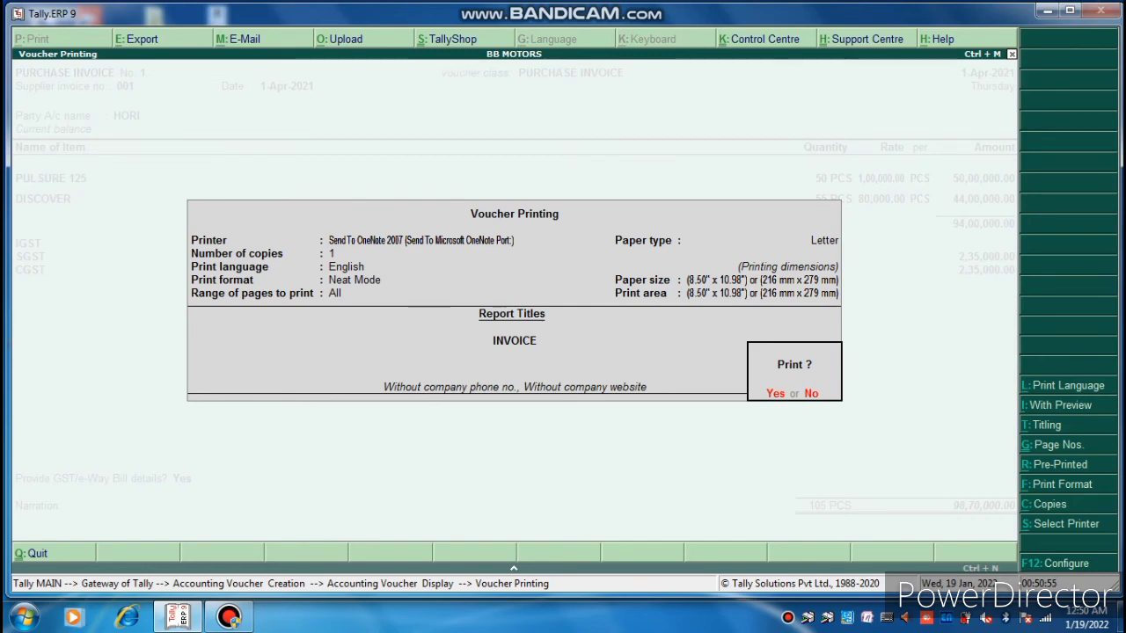
key(Return)
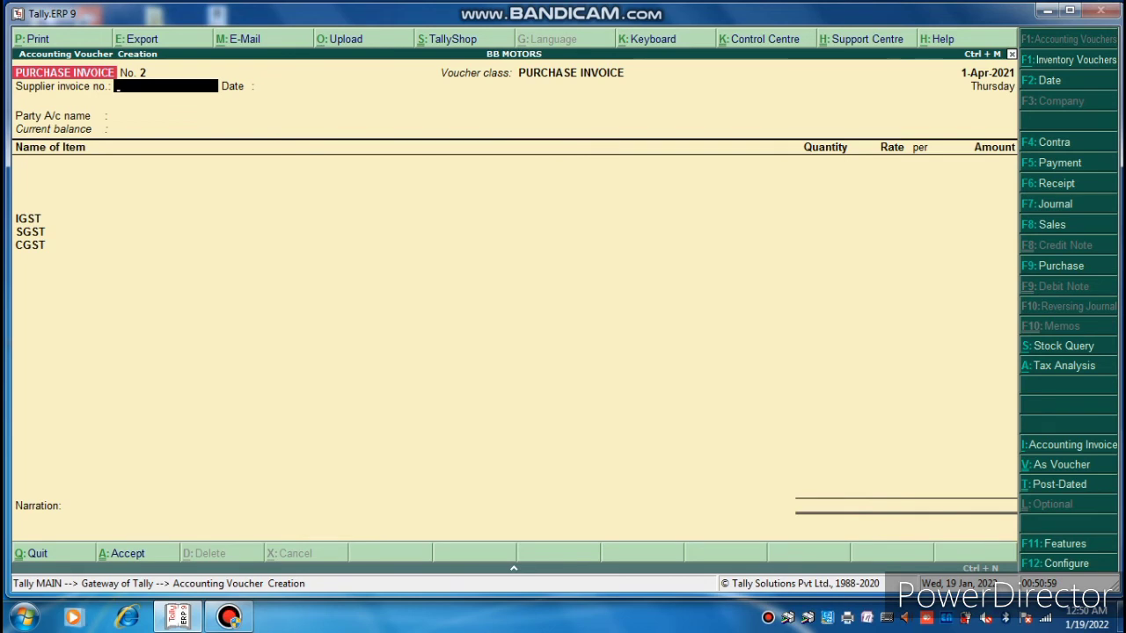
Switch the voucher type to SALE VOUCHER using the GST INVOICE class.
key(F9)
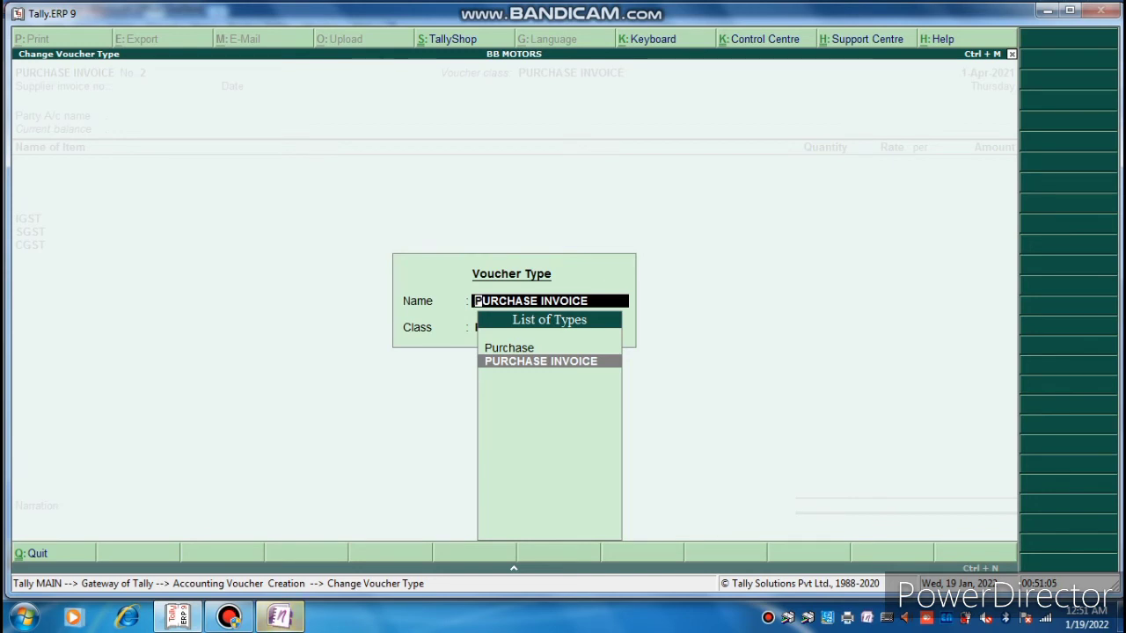
key(BackSpace)
key(Return)
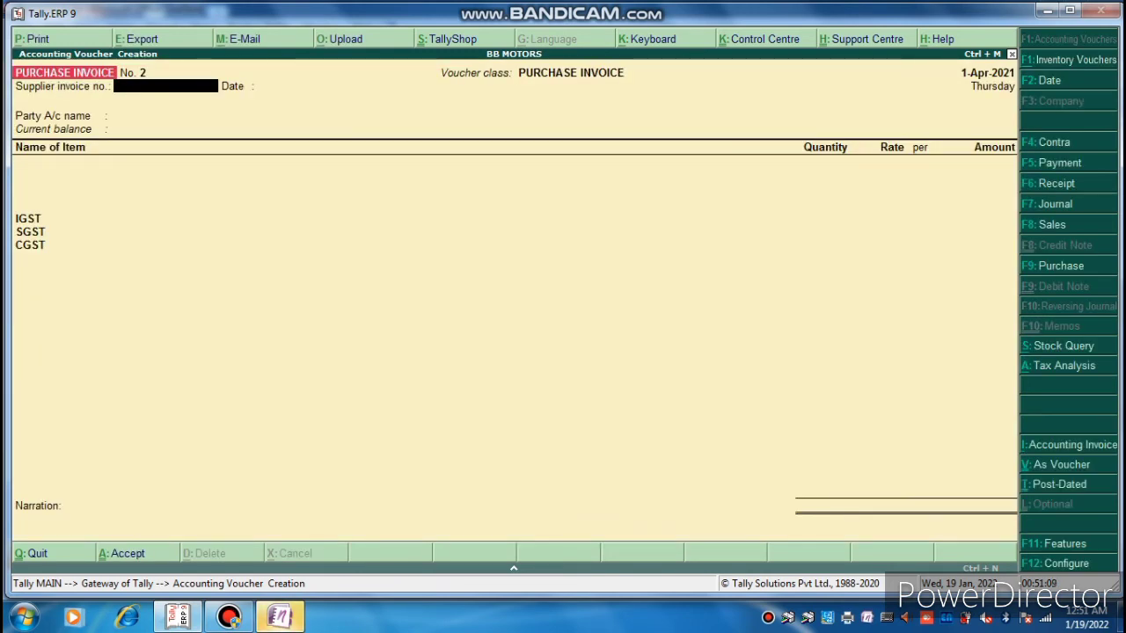
key(F8)
key(Down)
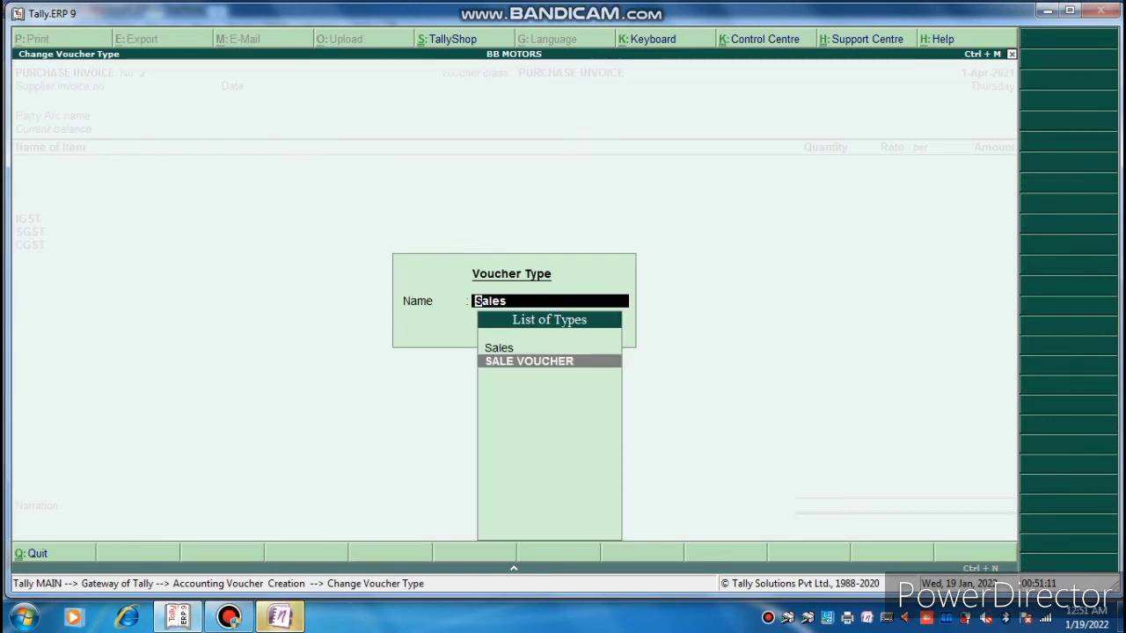
key(Return)
key(Down)
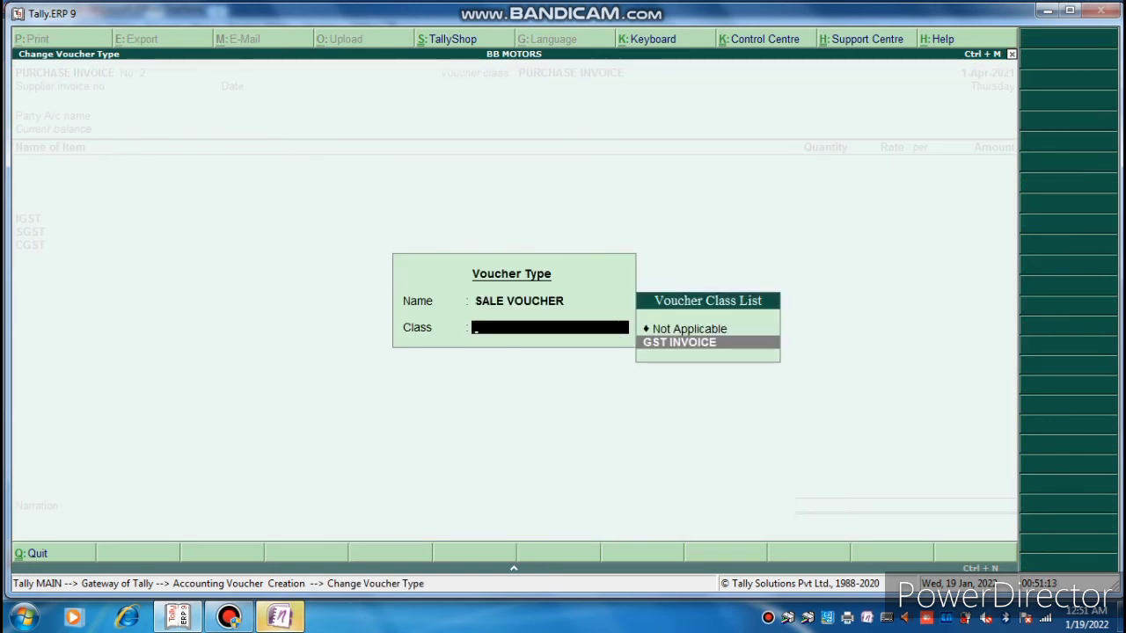
key(Return)
Enter reference number 001 and set Cash as the party account.
text(001)
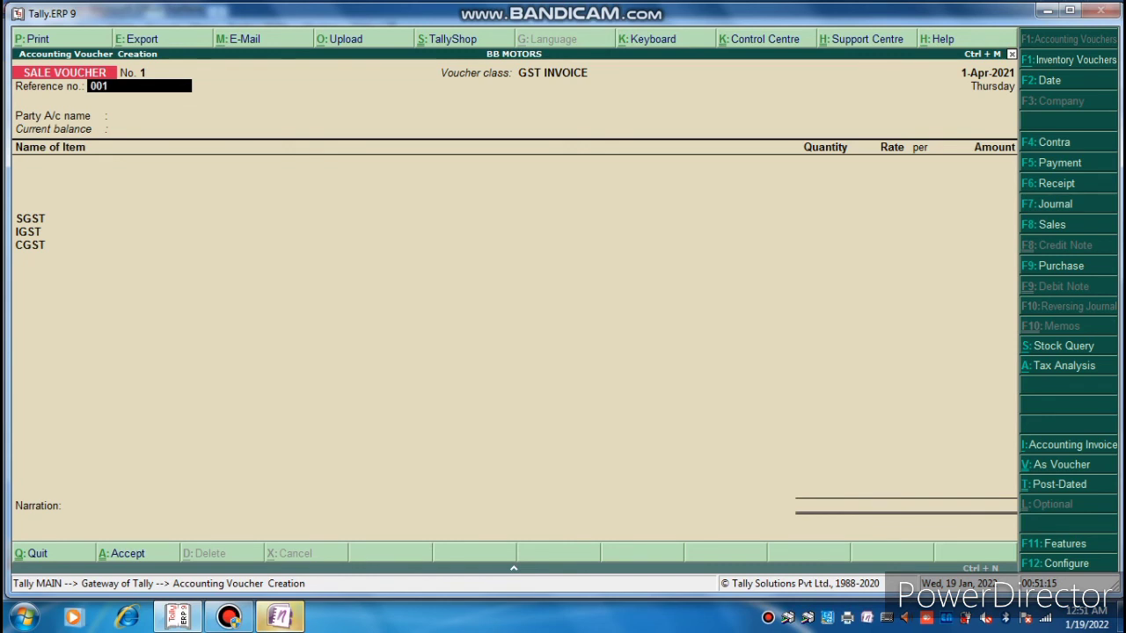
key(Return)
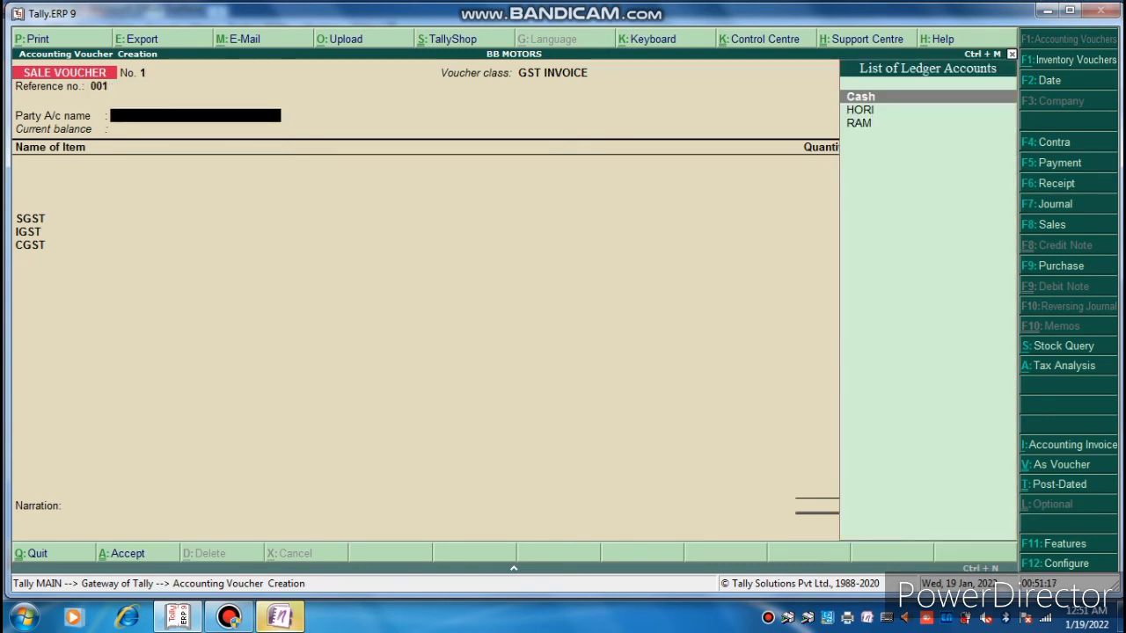
key(Return)
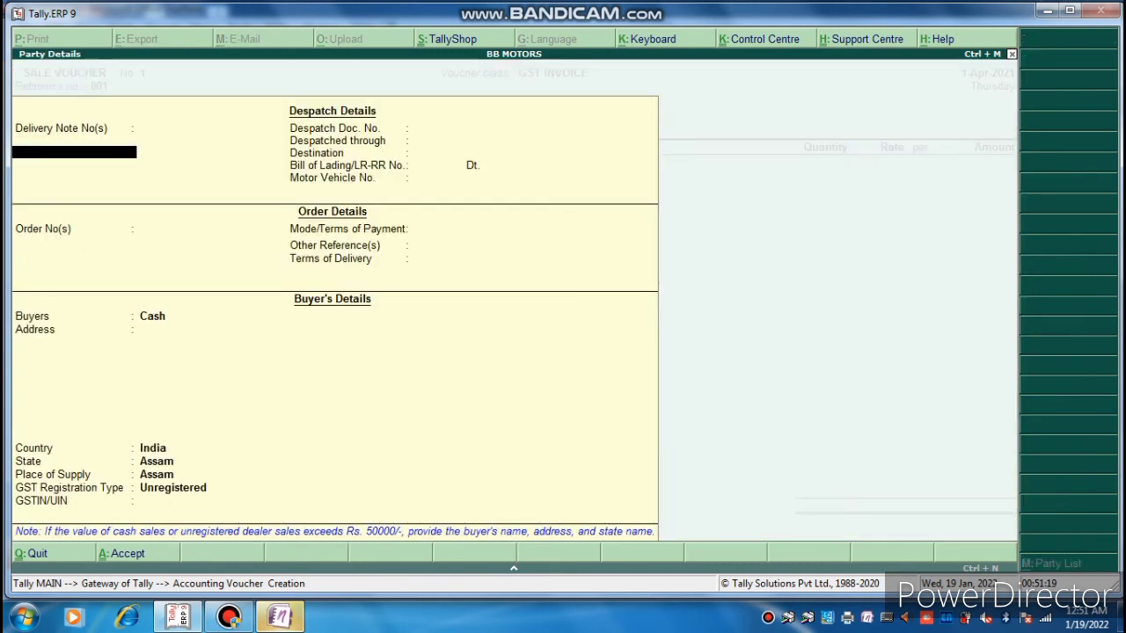
Record the buyer's name in the party details and accept them.
key(Return)
key(Return)
key(Return)
key(Return)
key(Return)
key(Return)
key(Return)
key(Return)
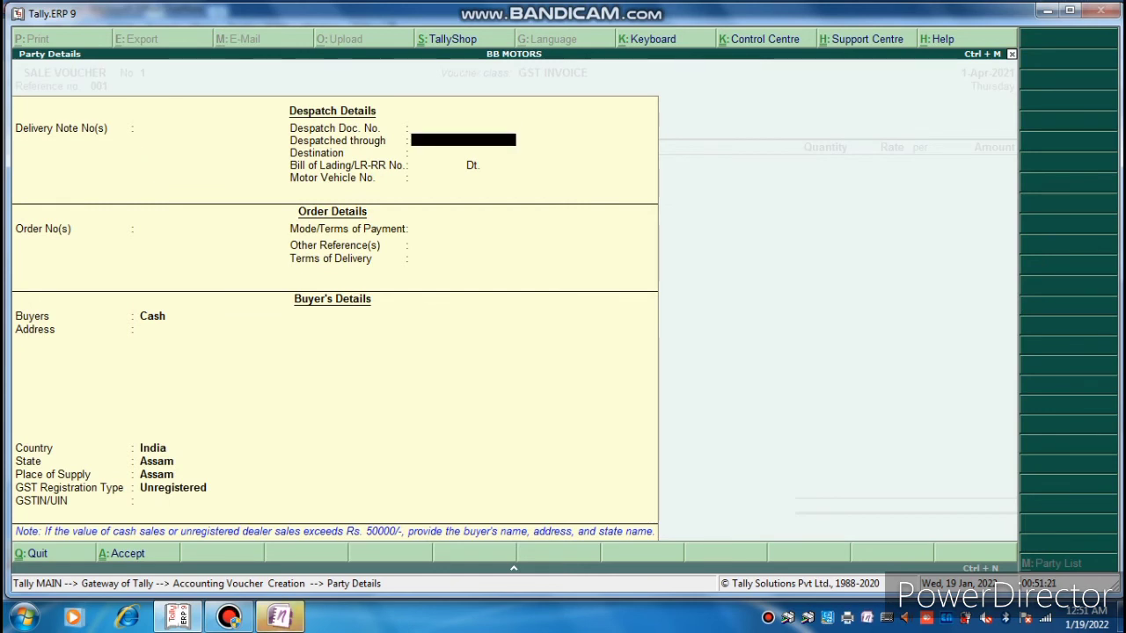
key(Return)
key(Return)
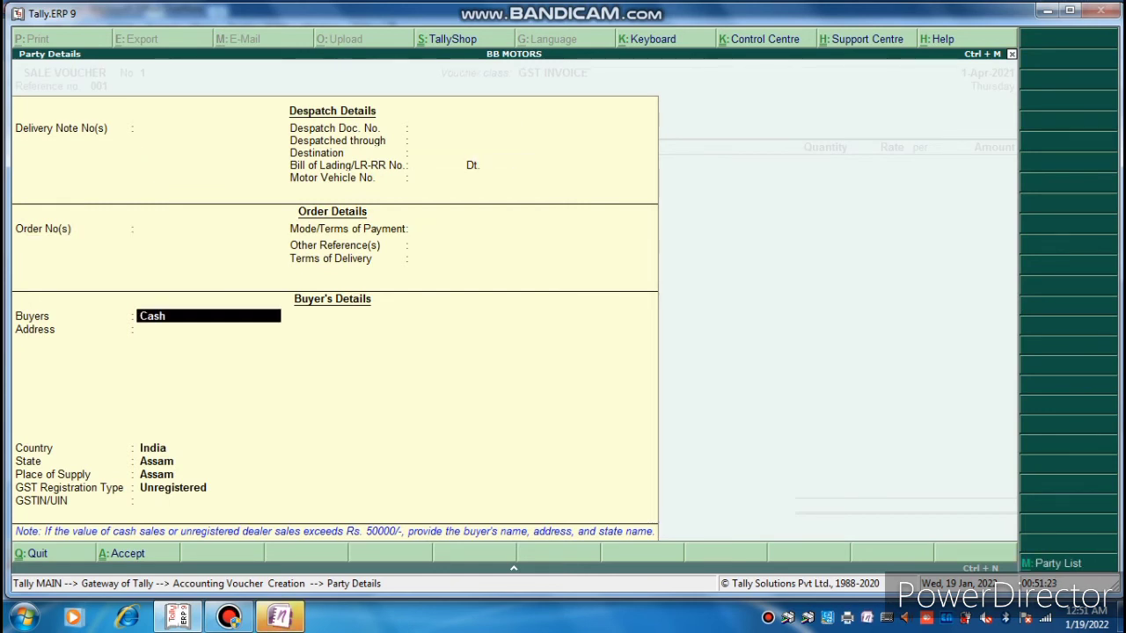
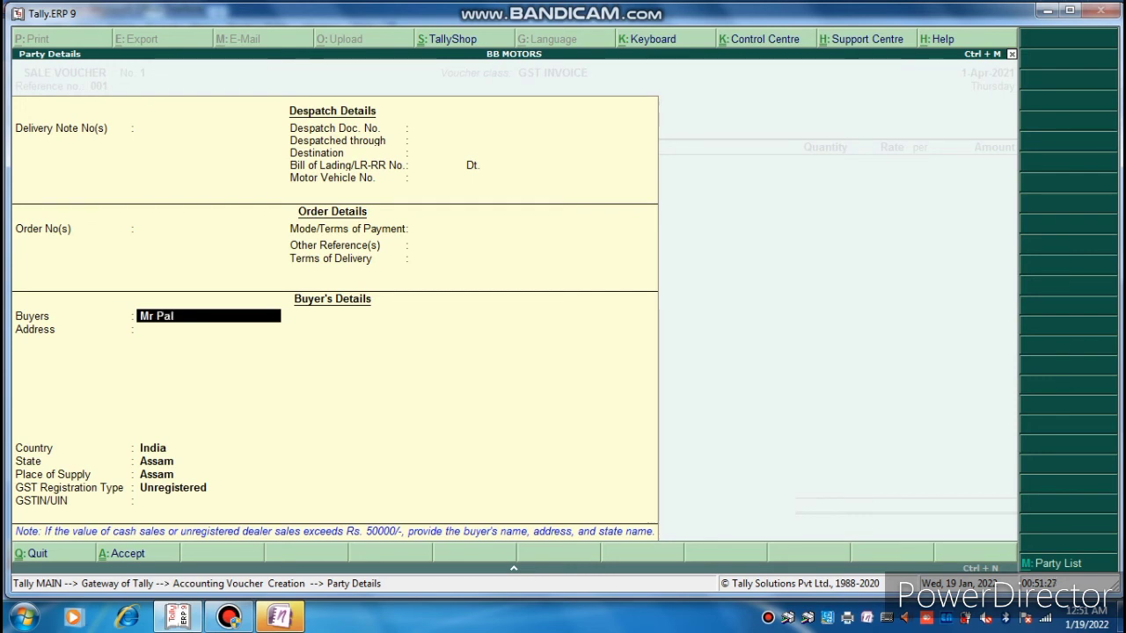
key(Return)
key(Return)
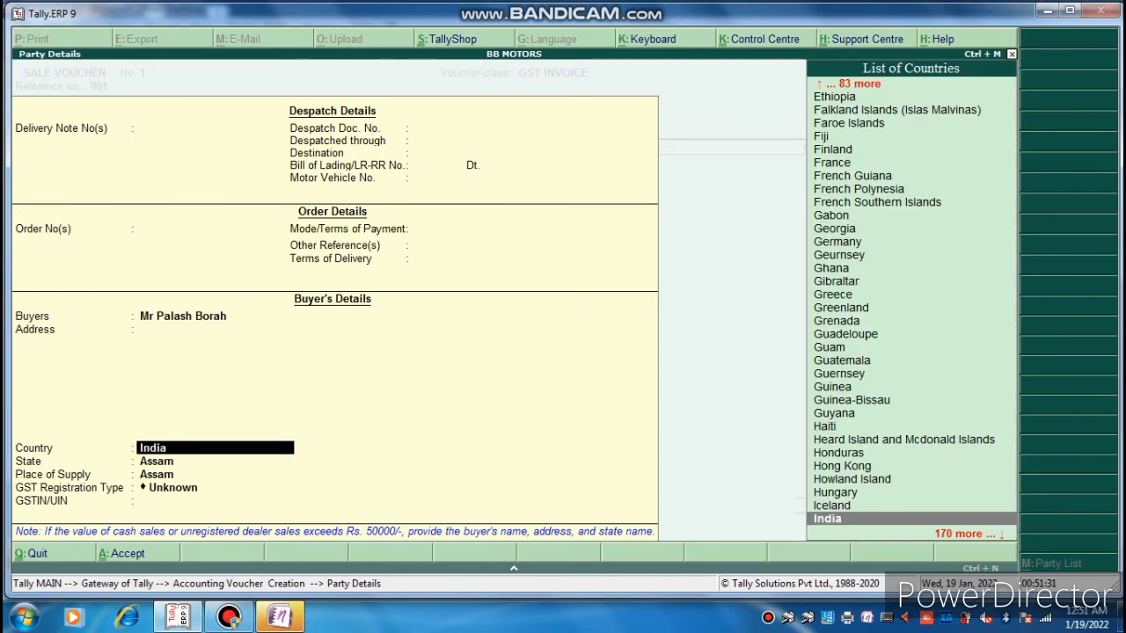
key(Return)
key(Return)
key(Return)
key(Return)
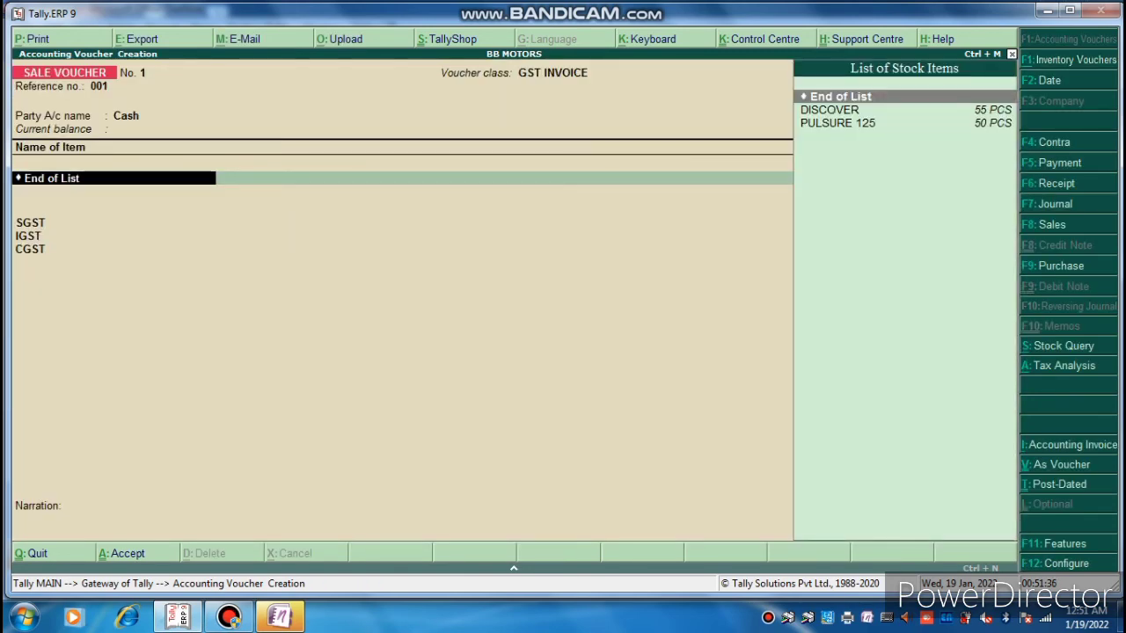
Add DISCOVER at 1 PCS with a rate of 1,50,020.
key(Down)
key(Return)
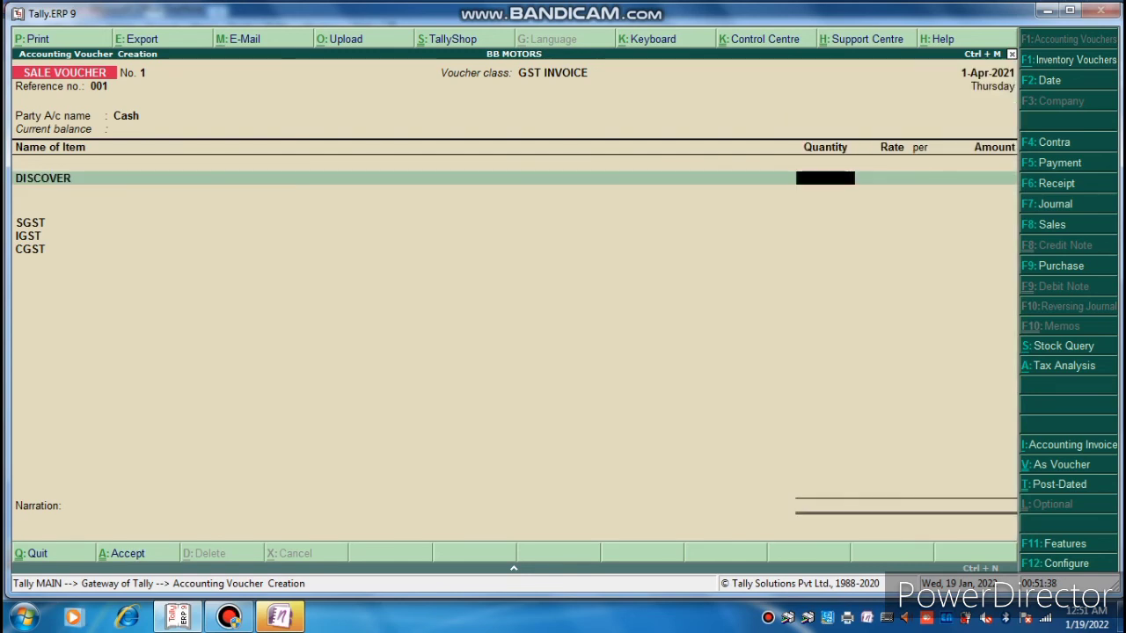
text(1)
key(Return)
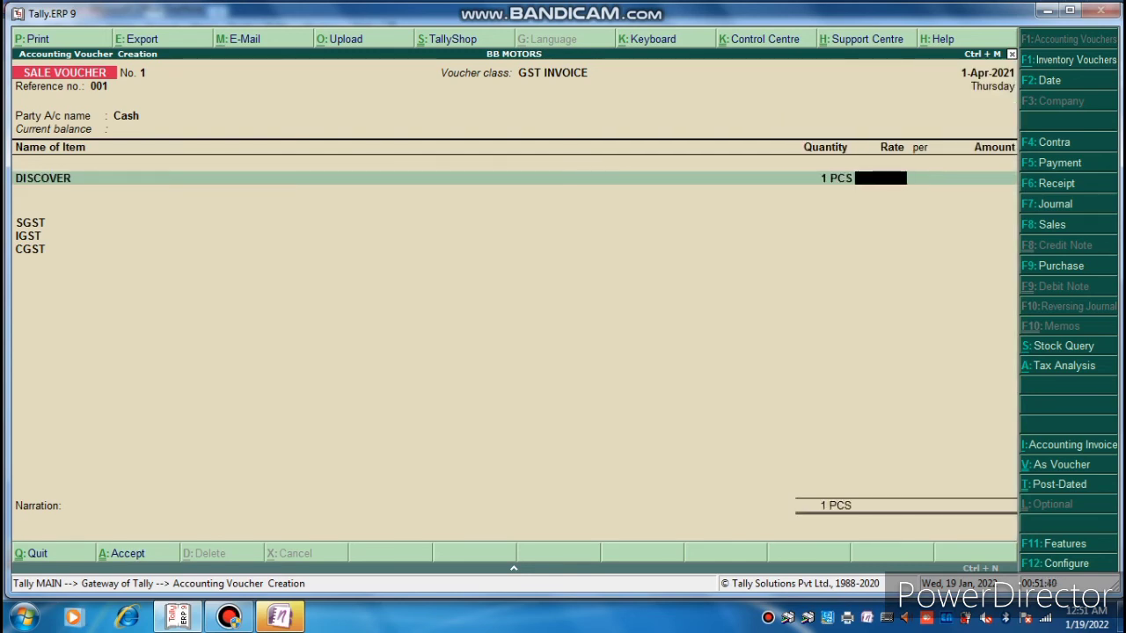
text(150020)
key(Return)
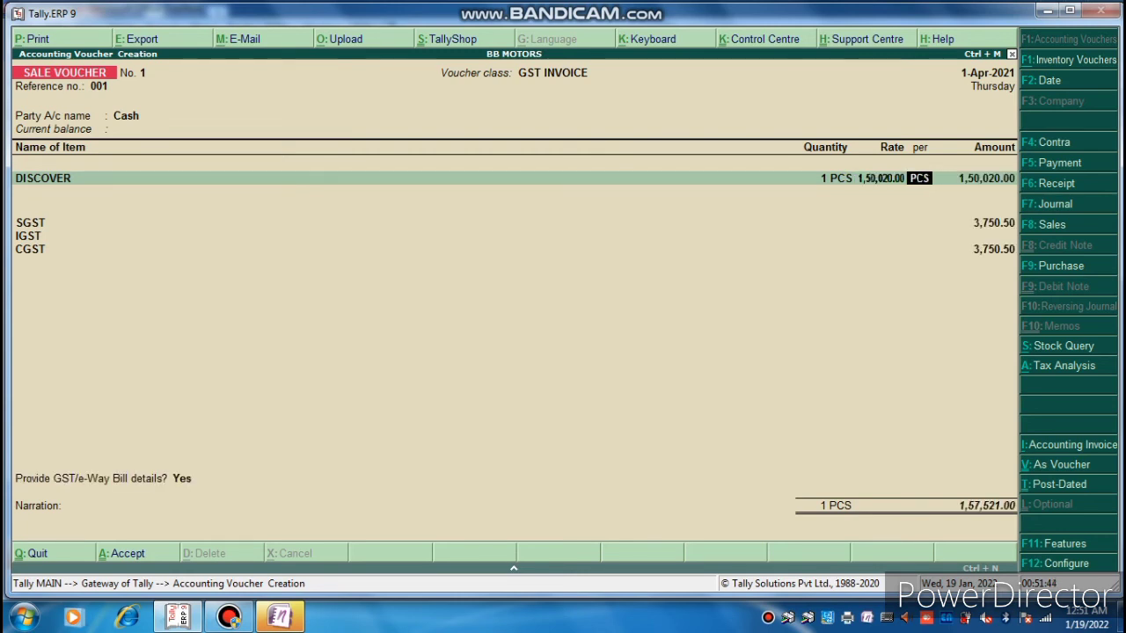
key(Return)
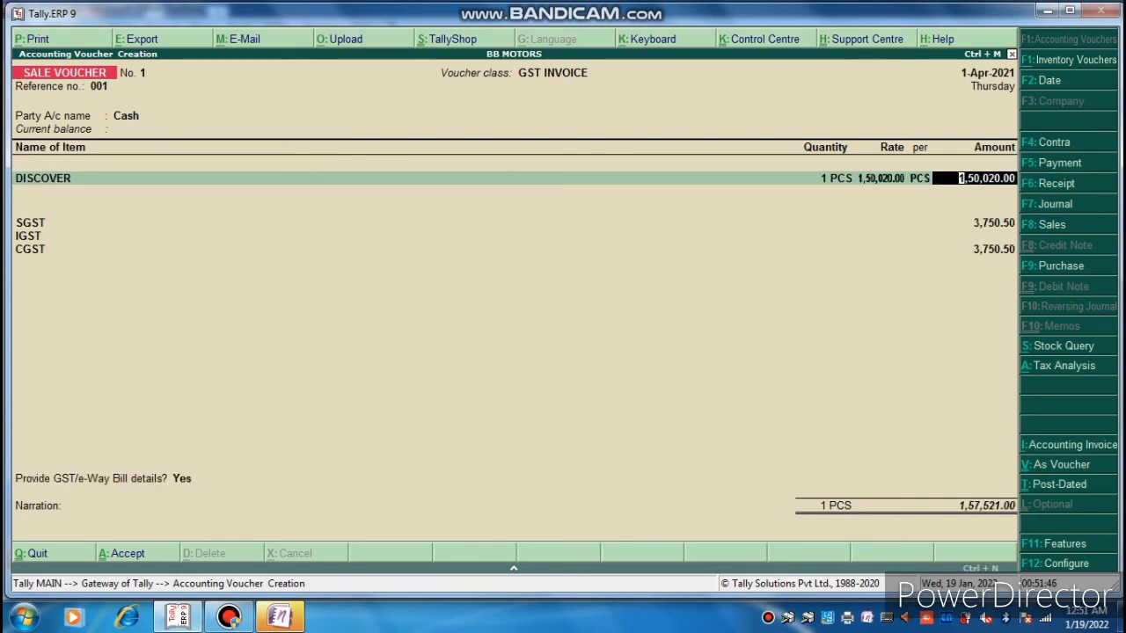
key(Return)
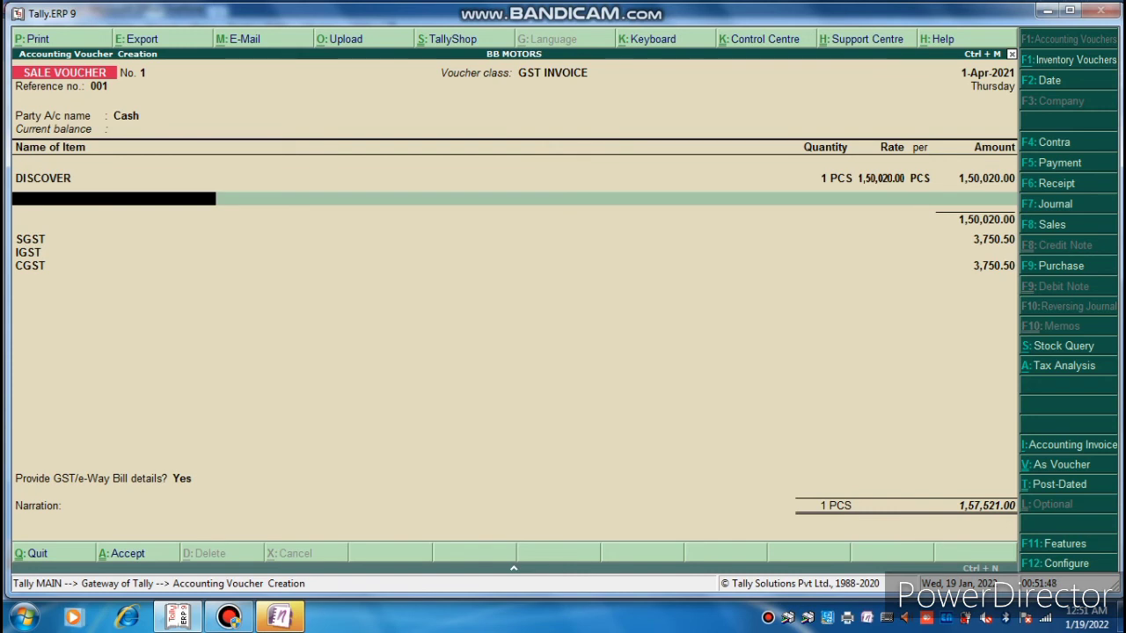
Add PULSURE 125 at 2 PCS with a rate of 1,25,000.
text(Pul)
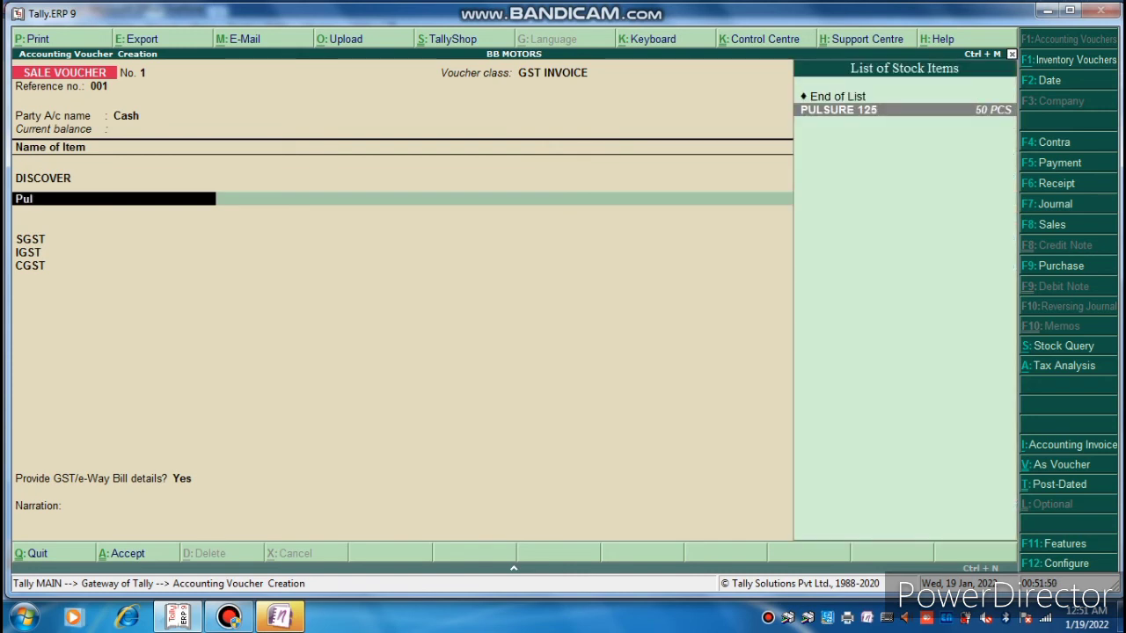
key(Return)
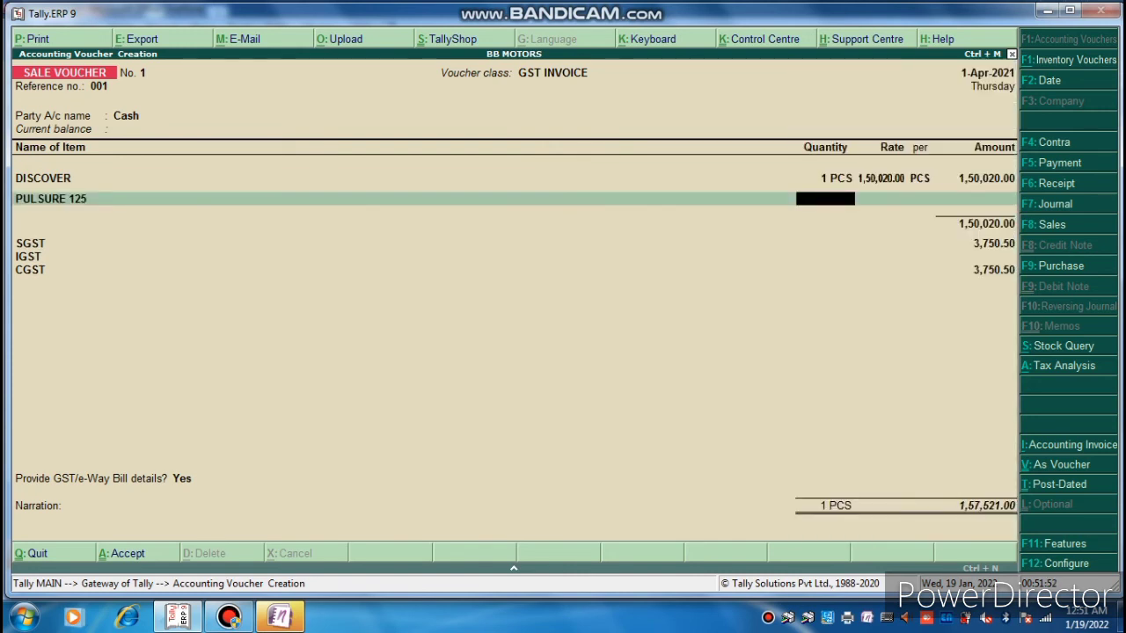
text(2)
key(Return)
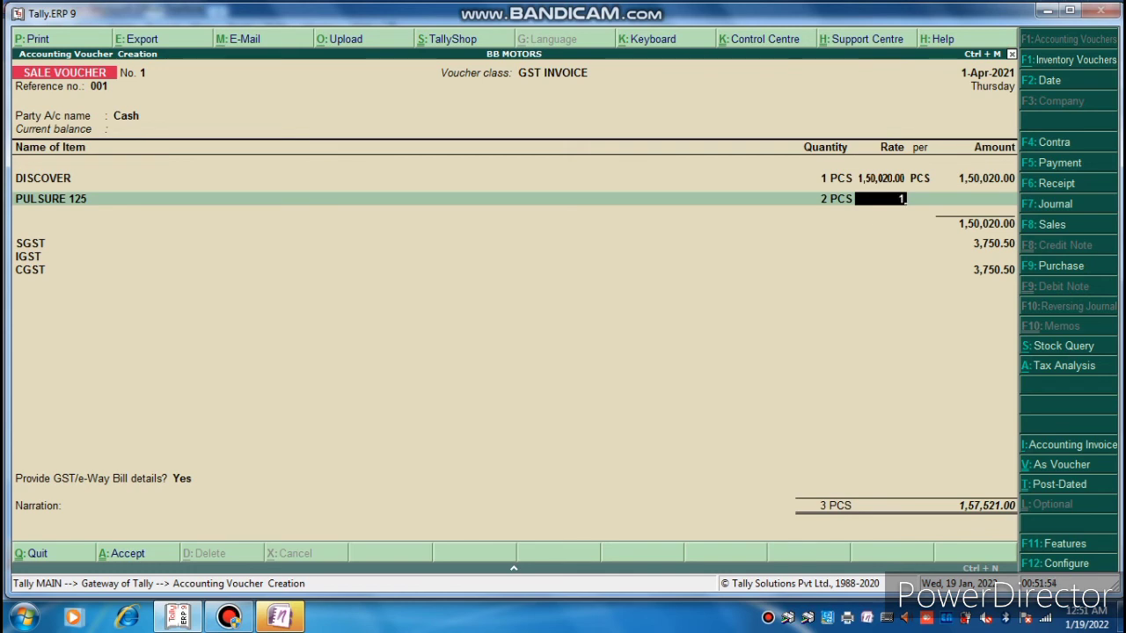
text(125000)
key(Return)
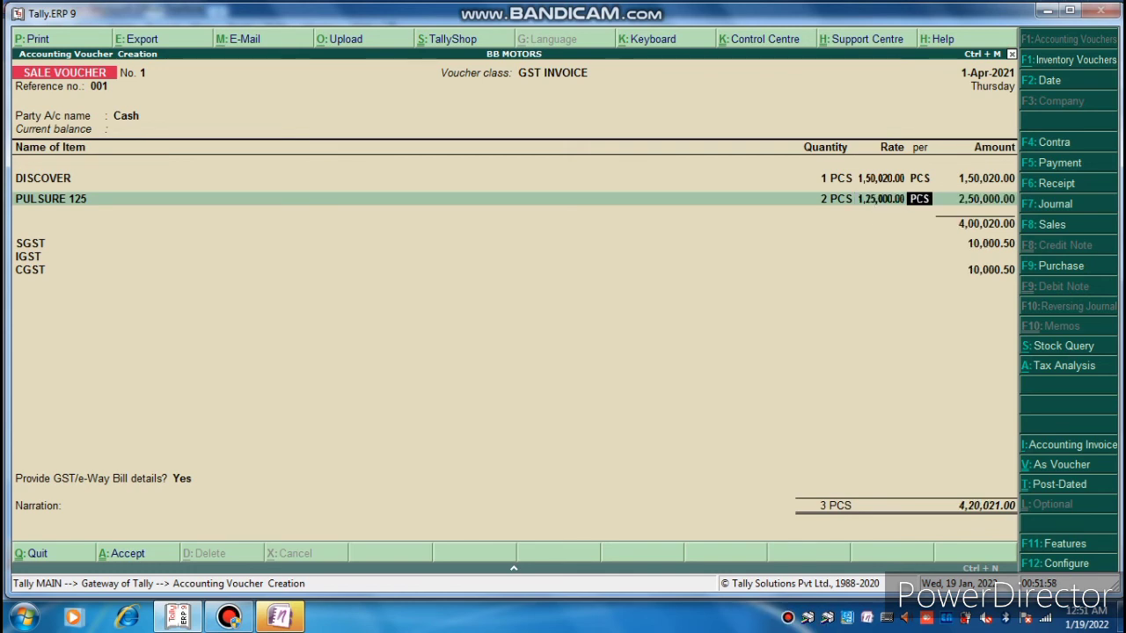
key(Return)
key(Return)
key(Return)
key(Return)
key(Return)
key(Return)
key(Return)
key(Return)
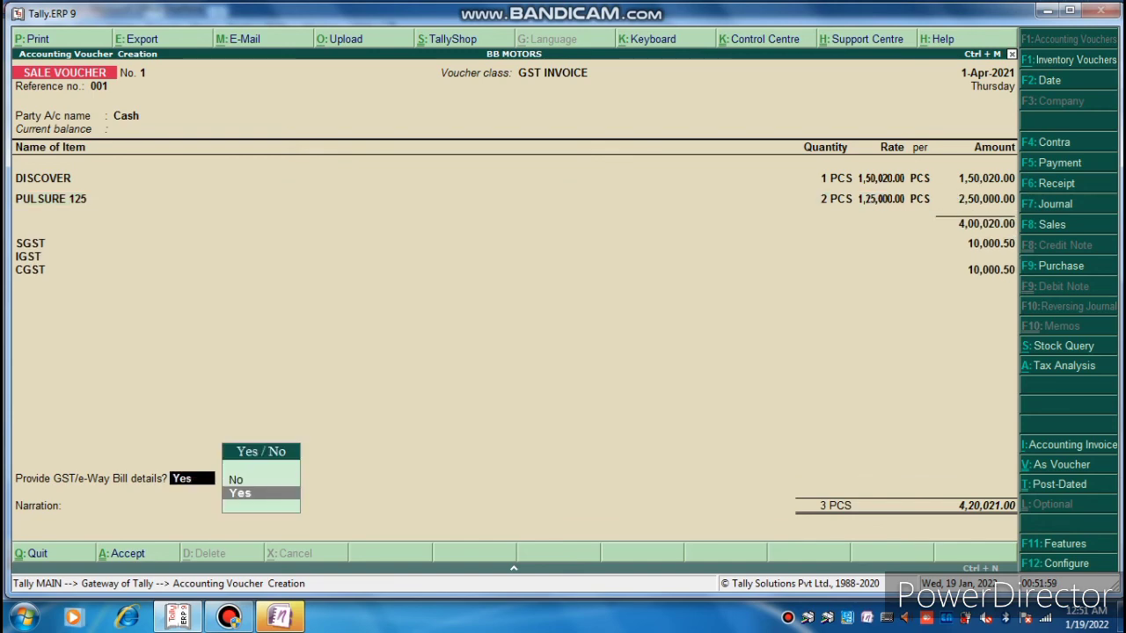
Finish the e-Way Bill details, save and print sale voucher 1, then quit to the Gateway of Tally.
key(Return)
key(Return)
key(Return)
key(Return)
key(Return)
key(Return)
key(Return)
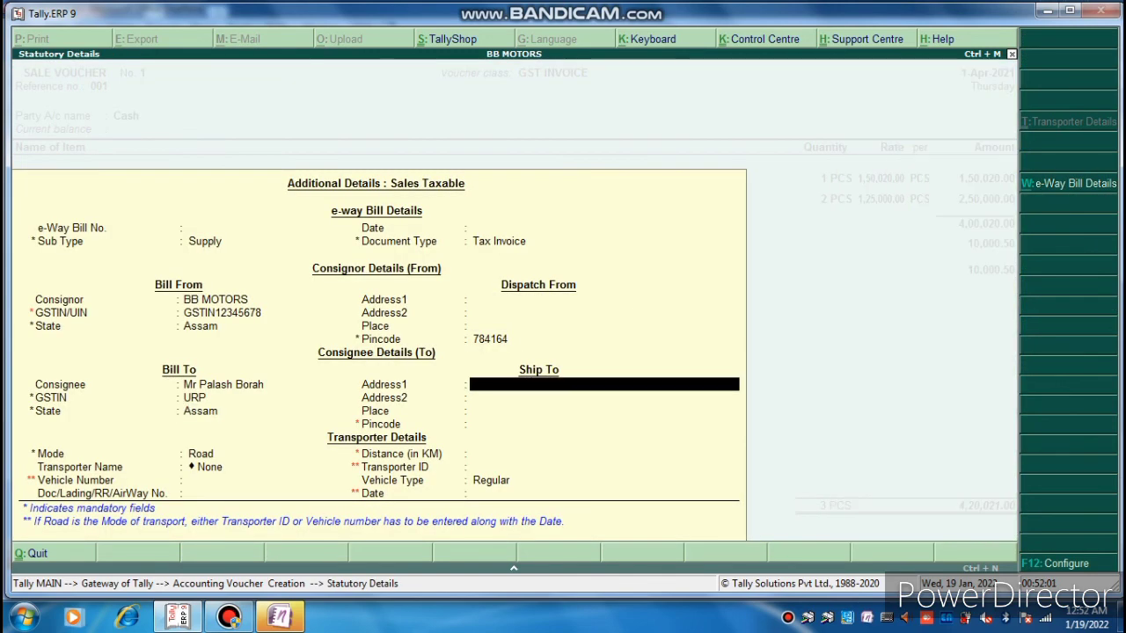
key(Return)
key(Return)
key(Return)
key(Return)
key(Return)
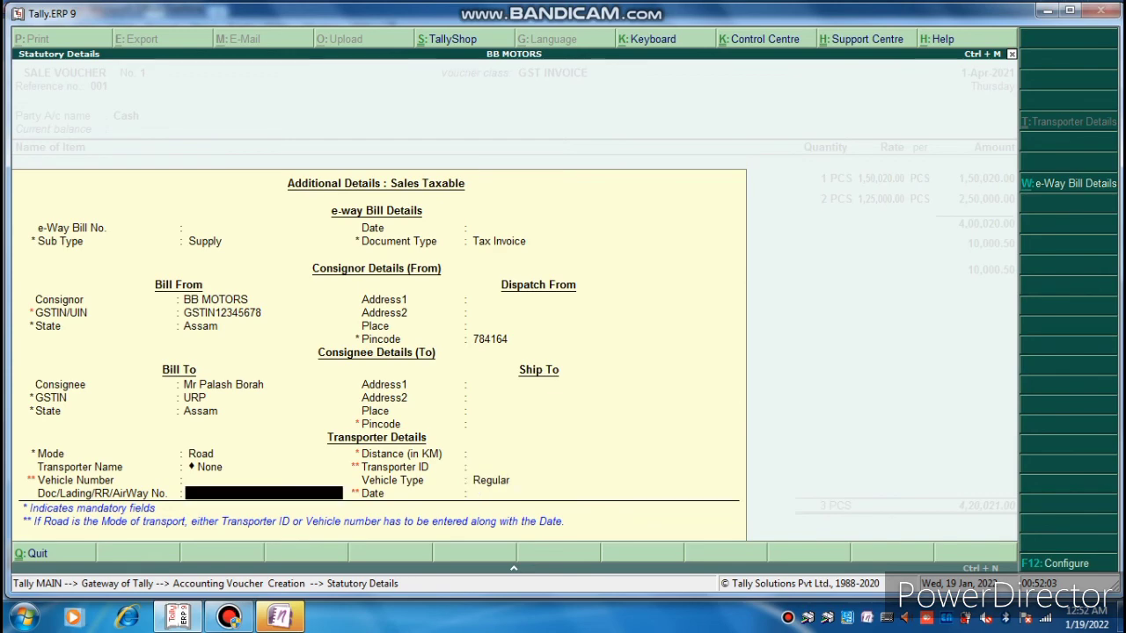
key(Return)
key(Return)
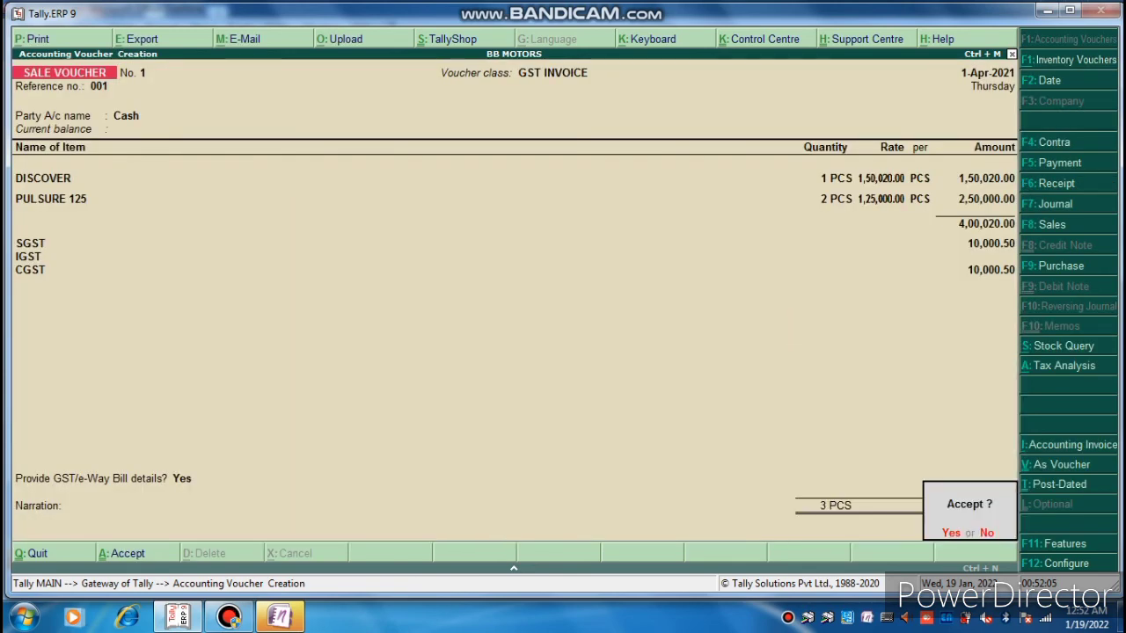
key(Return)
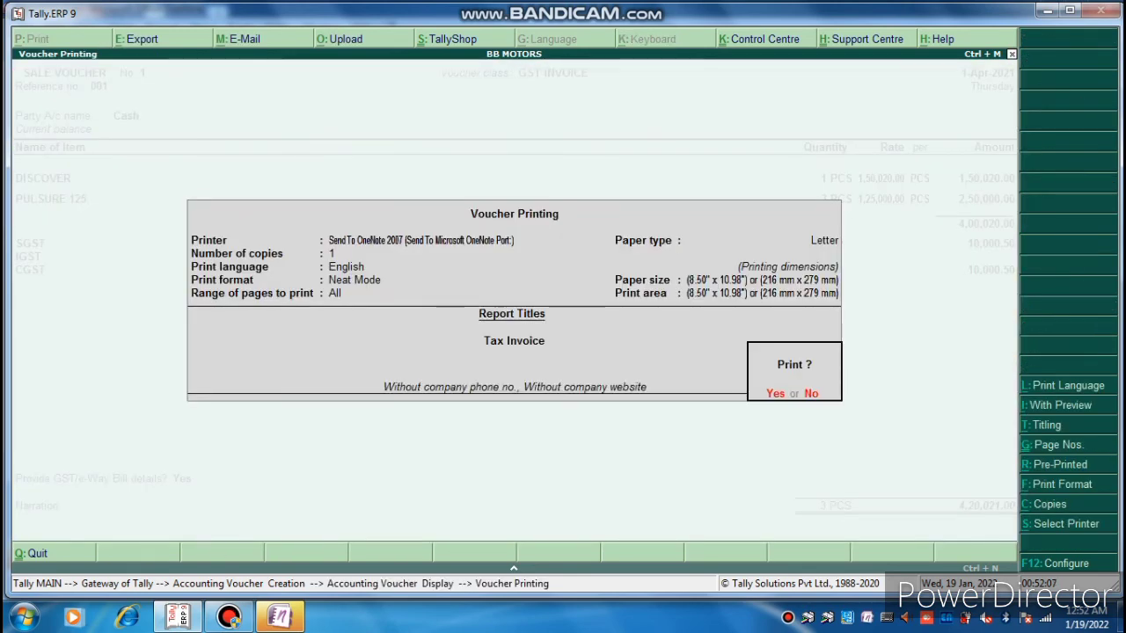
key(Return)
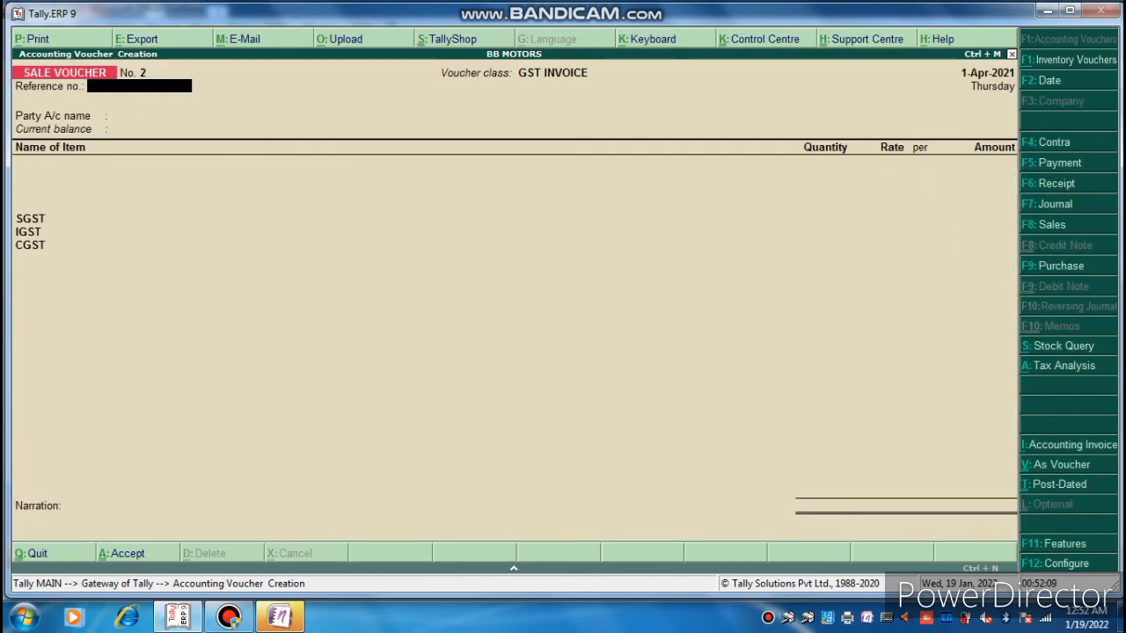
key(Escape)
key(Return)
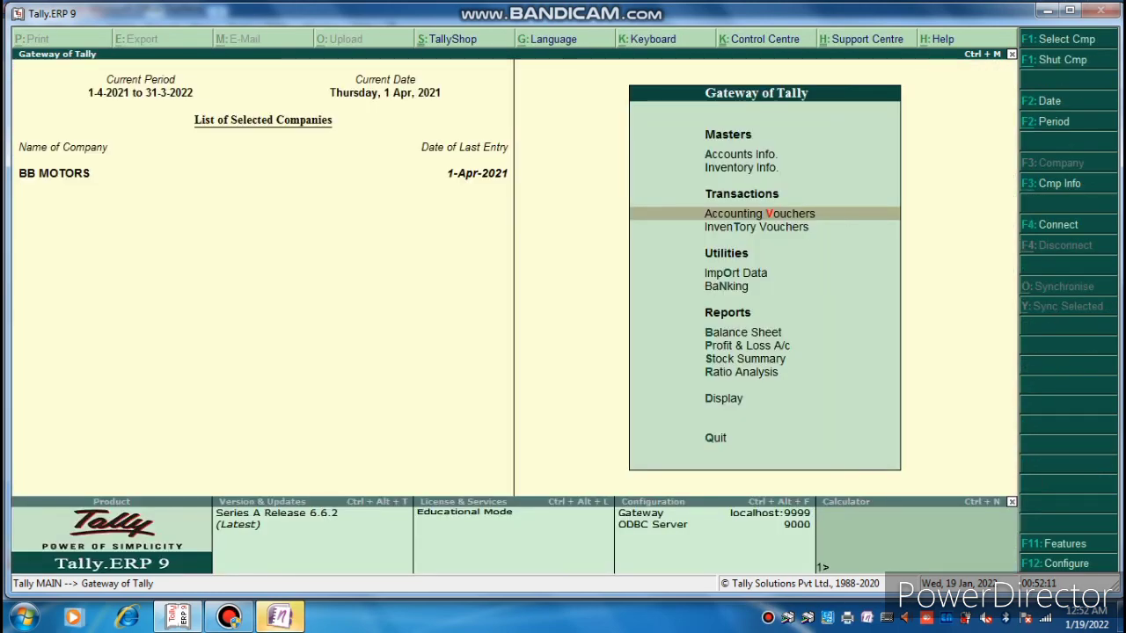
Open the Stock Query report for DISCOVER under Statements of Inventory.
key(Down)
key(Down)
key(Down)
key(Down)
key(Down)
key(Down)
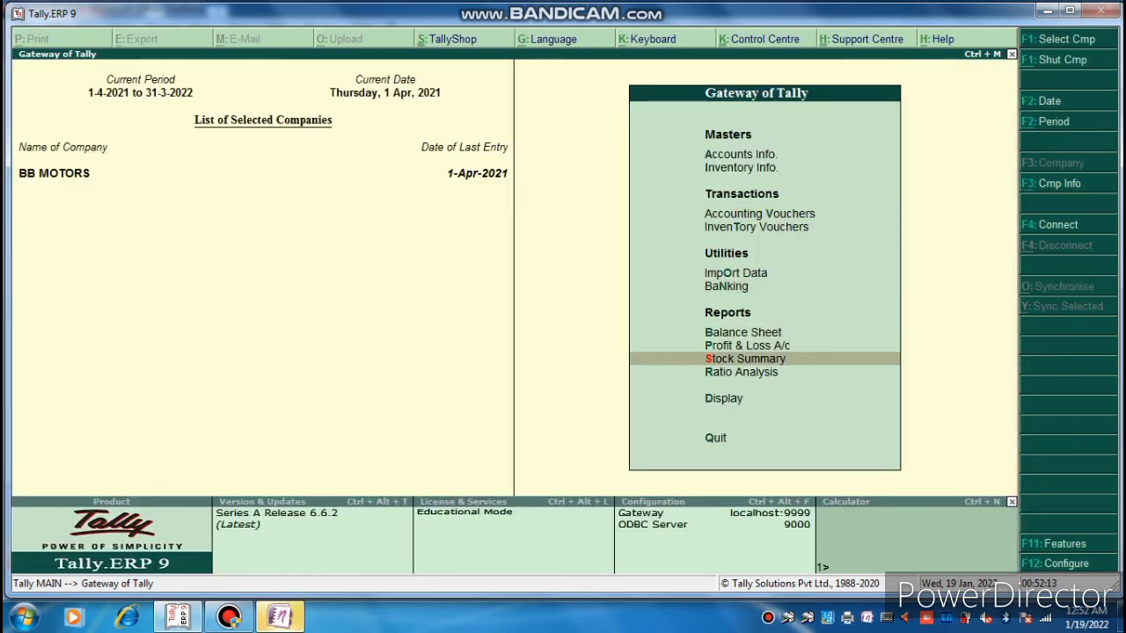
key(Down)
key(Down)
key(Return)
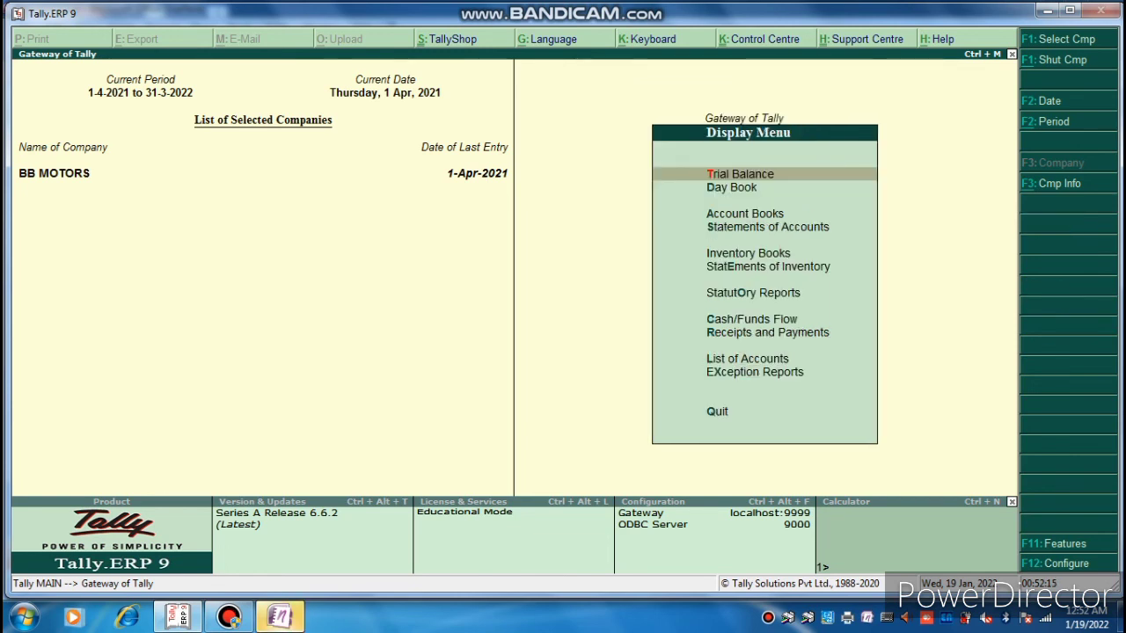
key(Down)
key(Down)
key(Down)
key(Down)
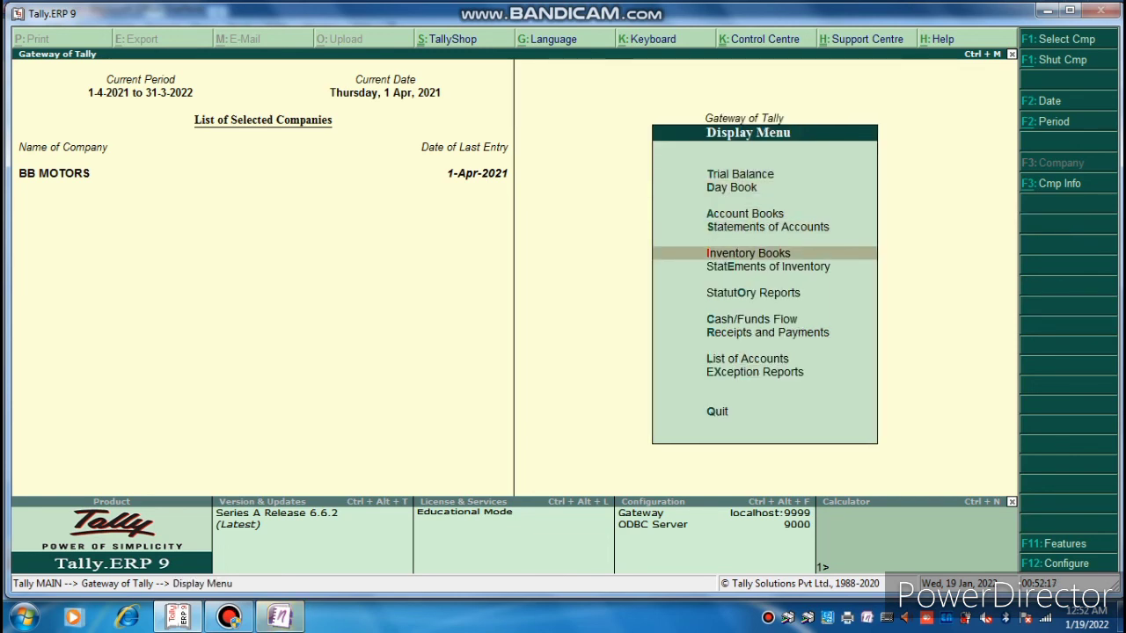
key(Down)
key(Return)
key(Return)
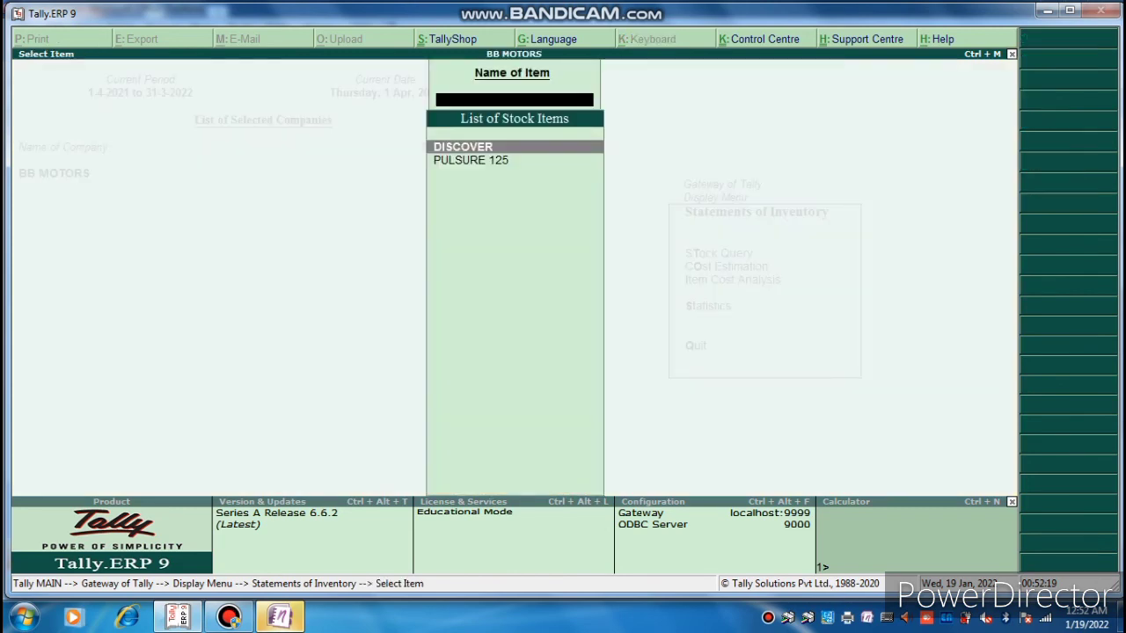
key(Return)
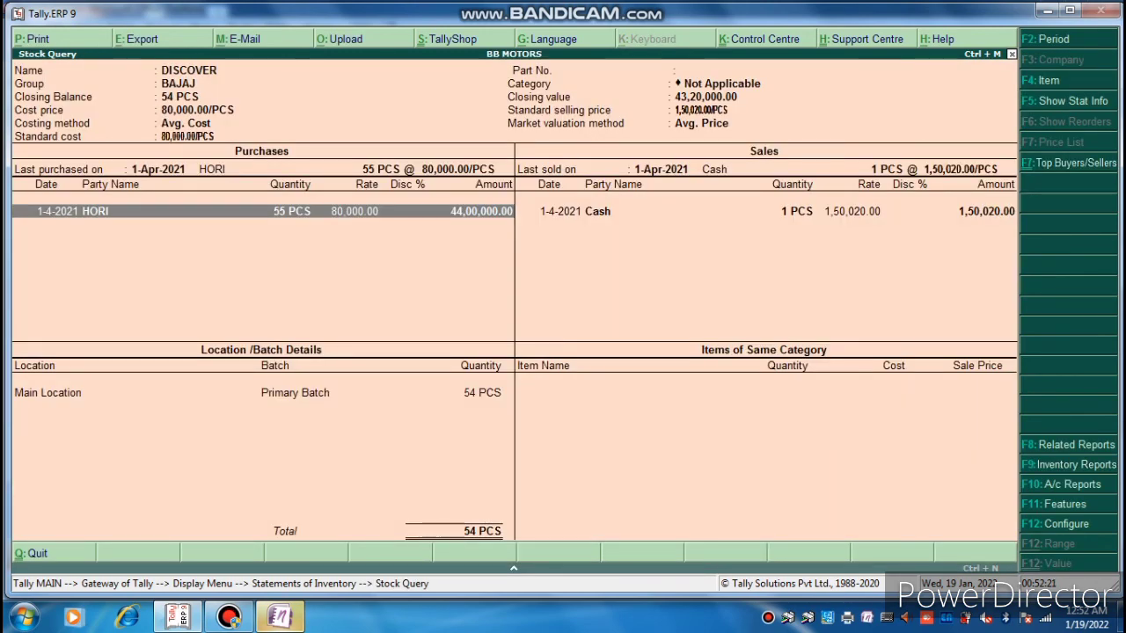
Open the HORI purchase invoice for DISCOVER and print it.
key(Return)
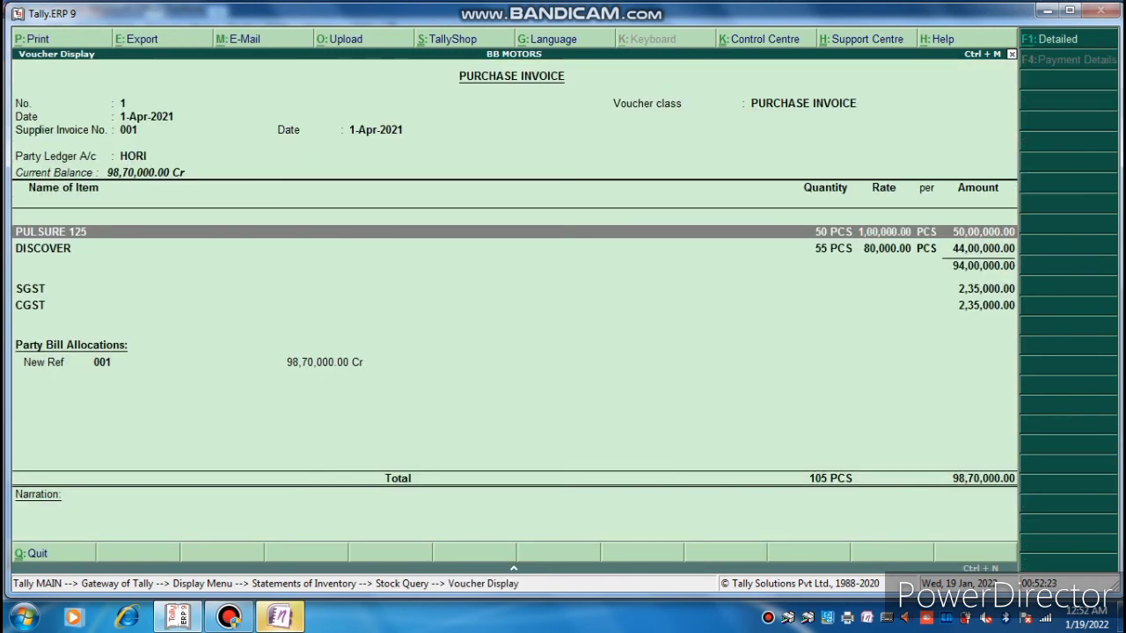
key(Down)
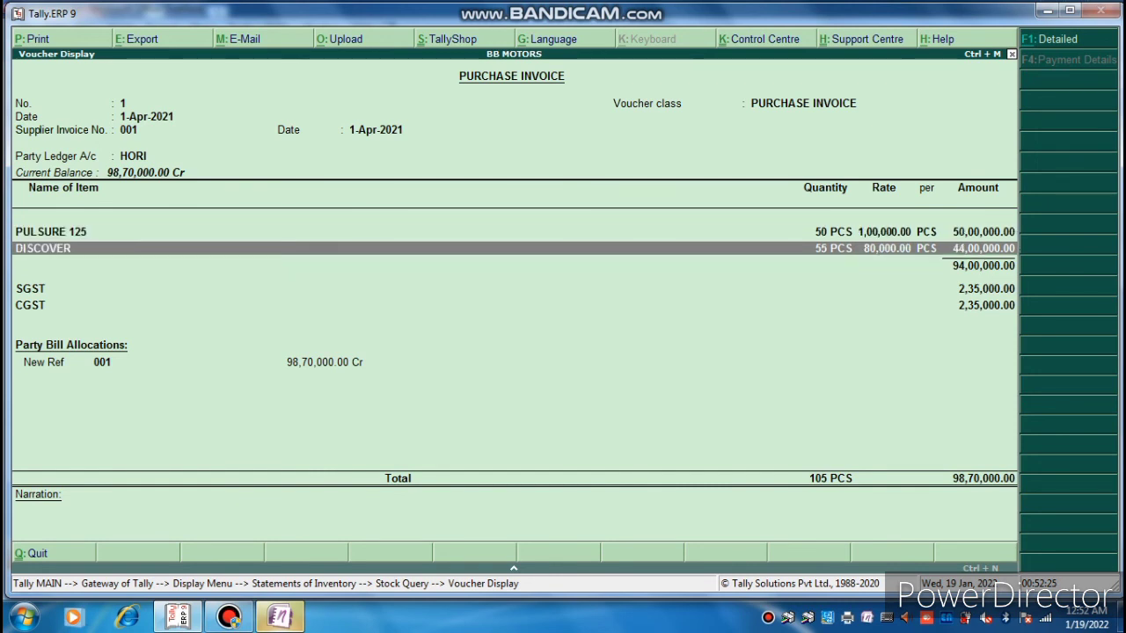
key(Down)
key(Down)
key(Down)
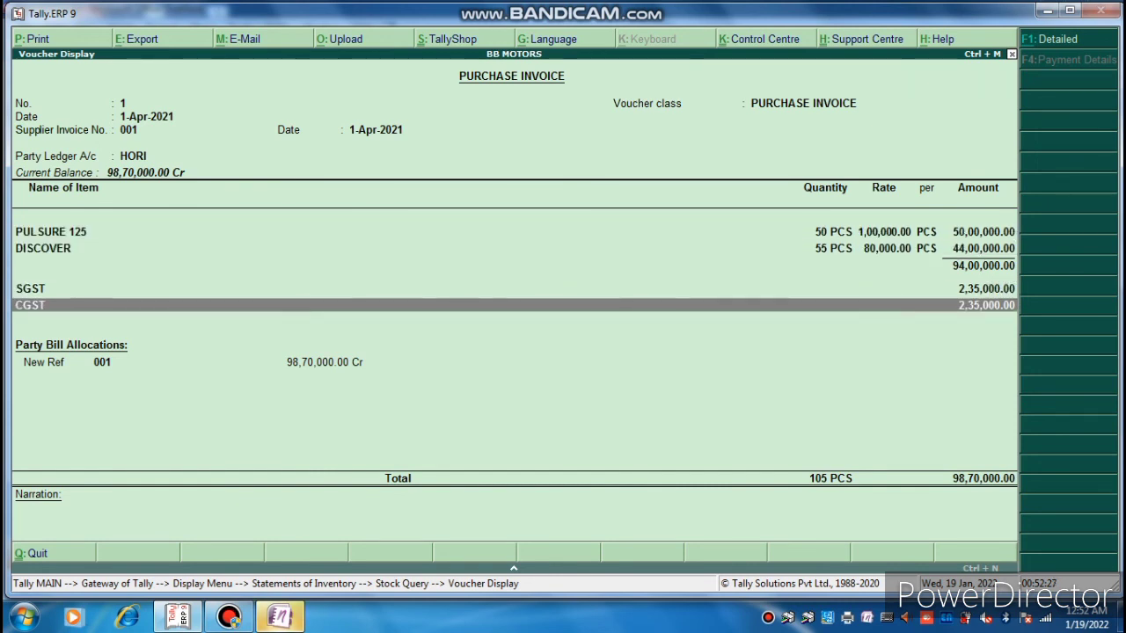
key(Down)
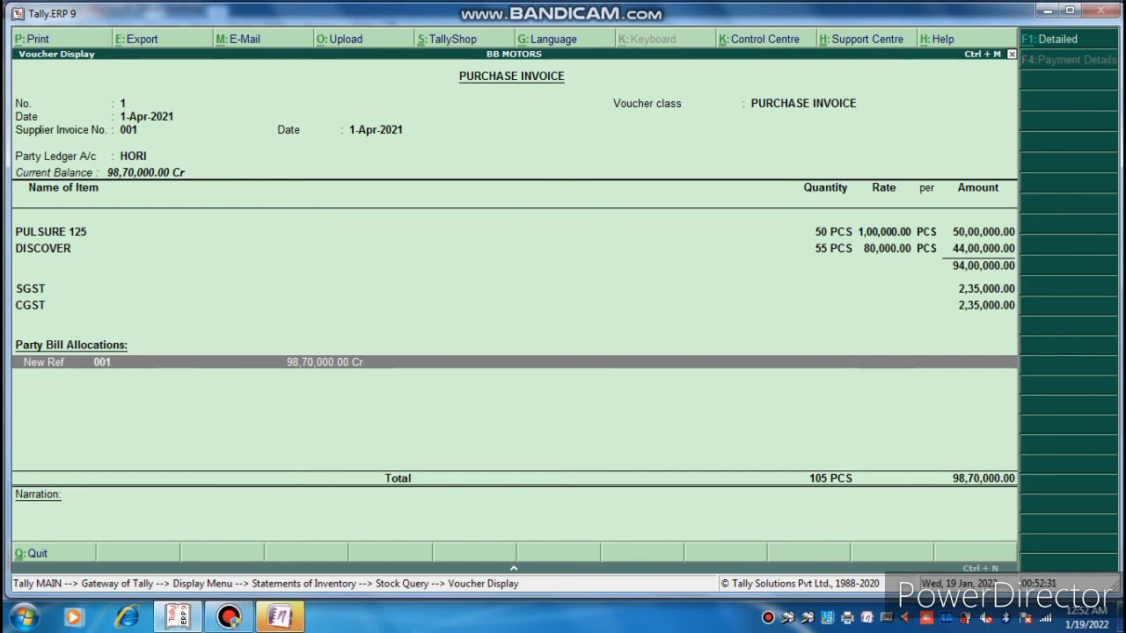
key(alt+p)
key(Escape)
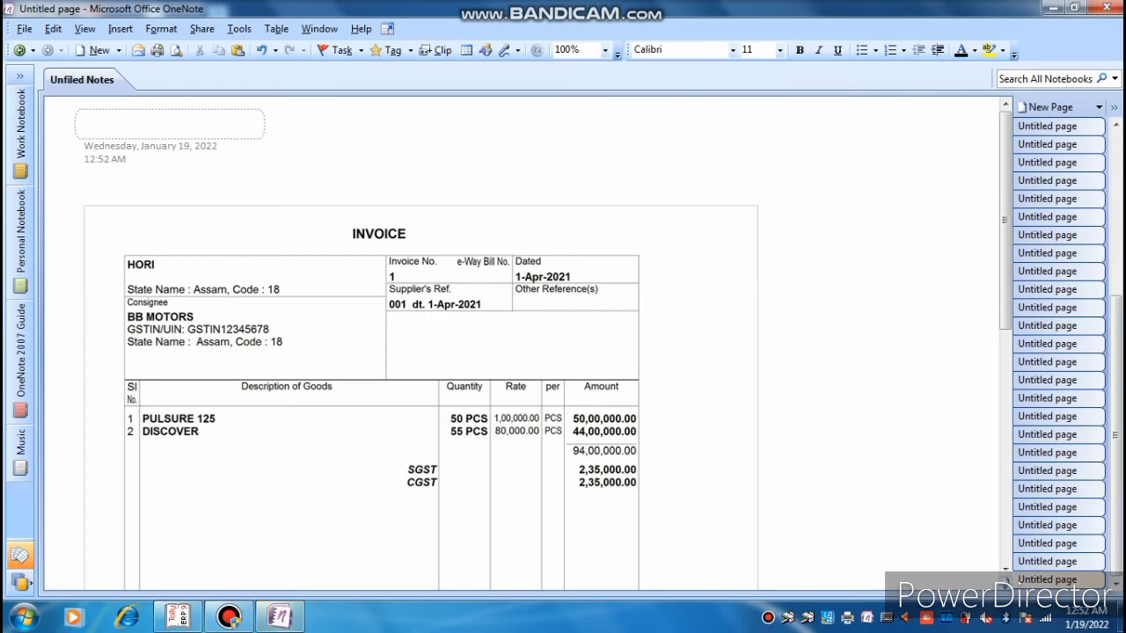
Review the printed HORI purchase invoice in OneNote, then close OneNote.
scroll(528, 344, down, 1)
scroll(527, 343, down, 1)
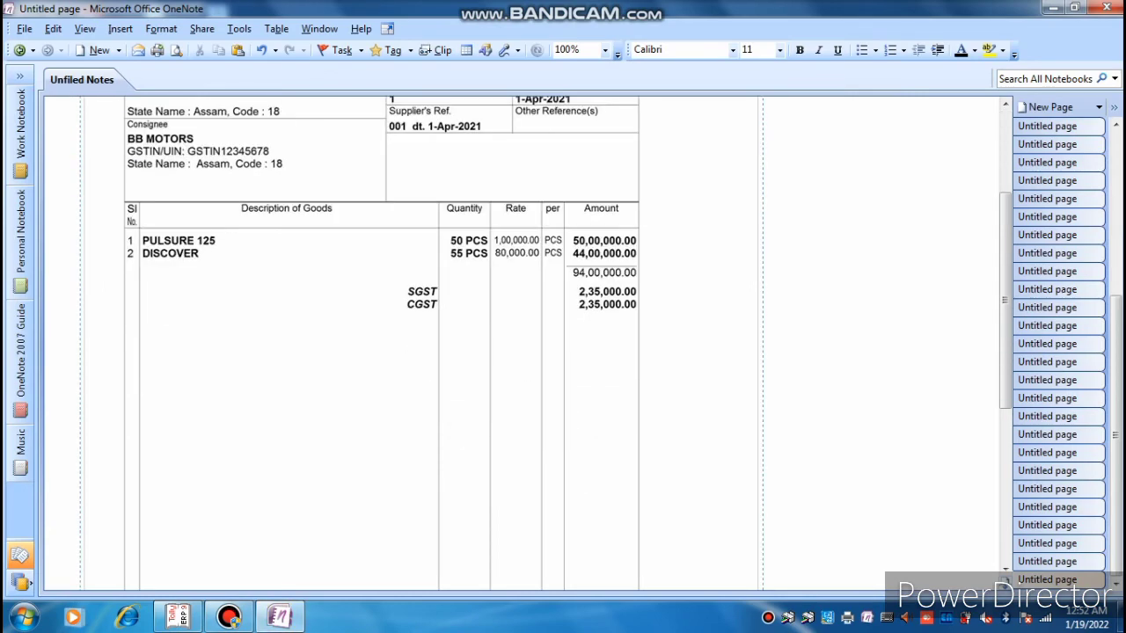
scroll(528, 343, up, 2)
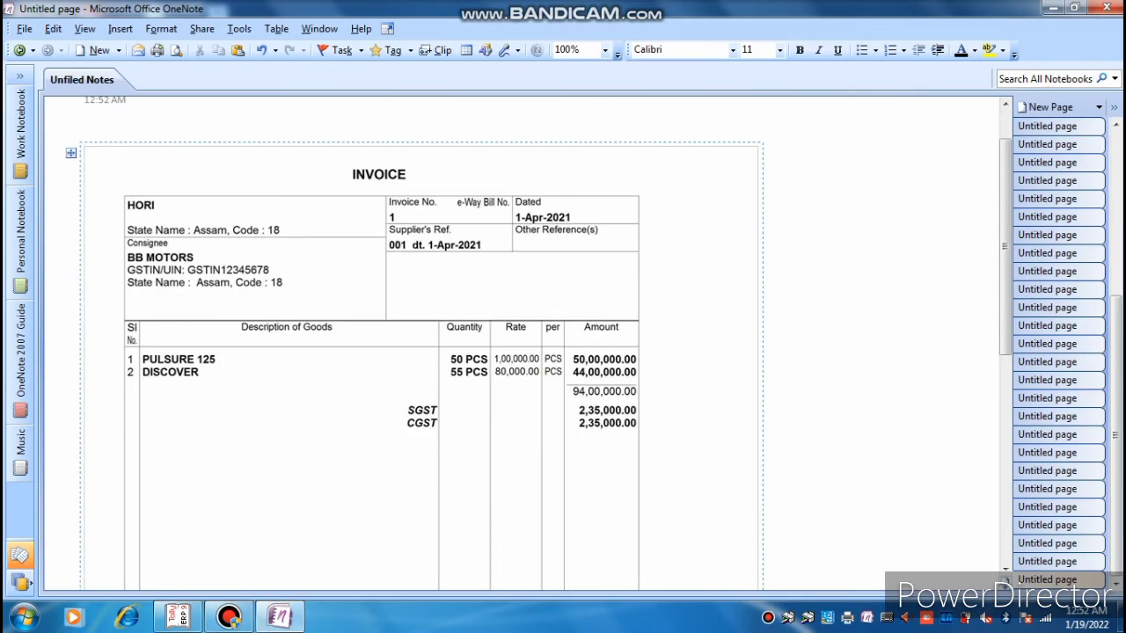
scroll(528, 343, down, 5)
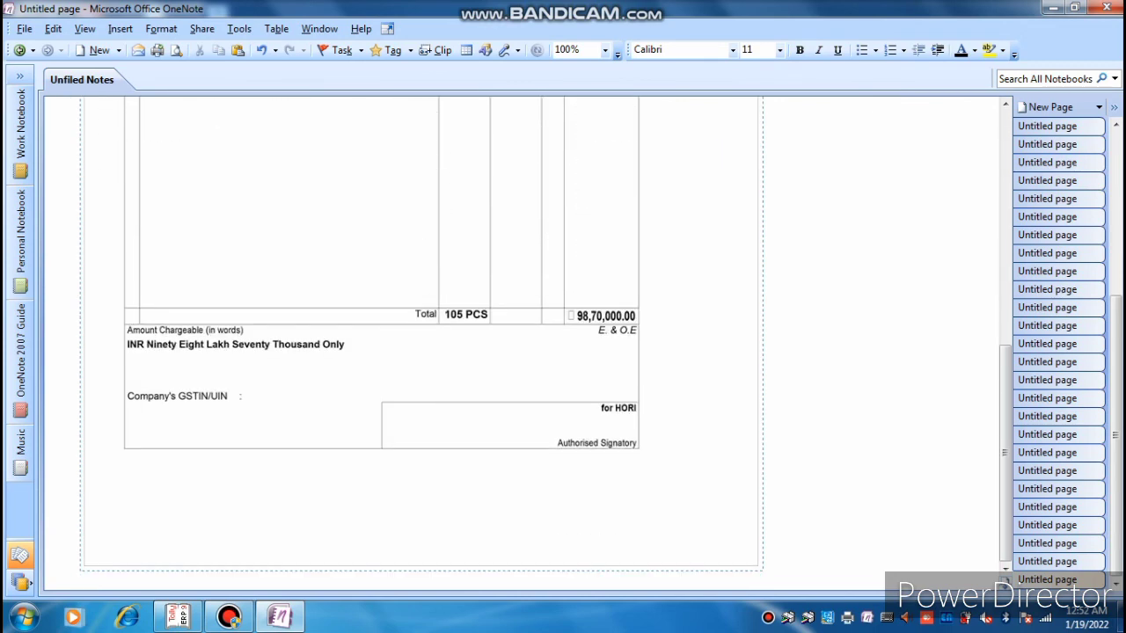
scroll(528, 343, up, 6)
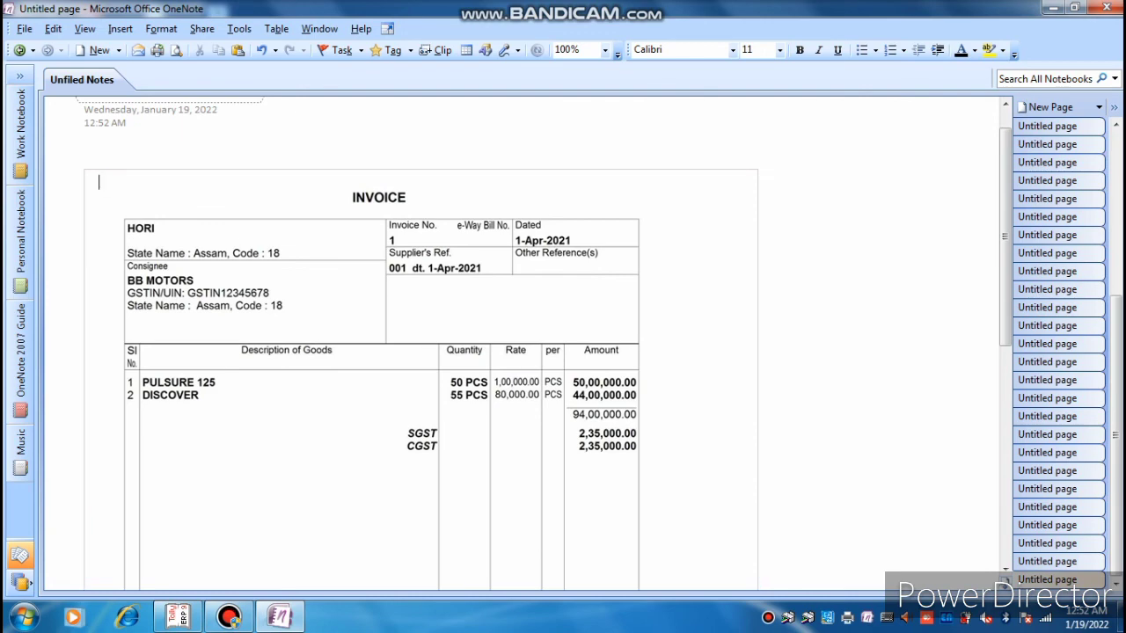
click(1105, 8)
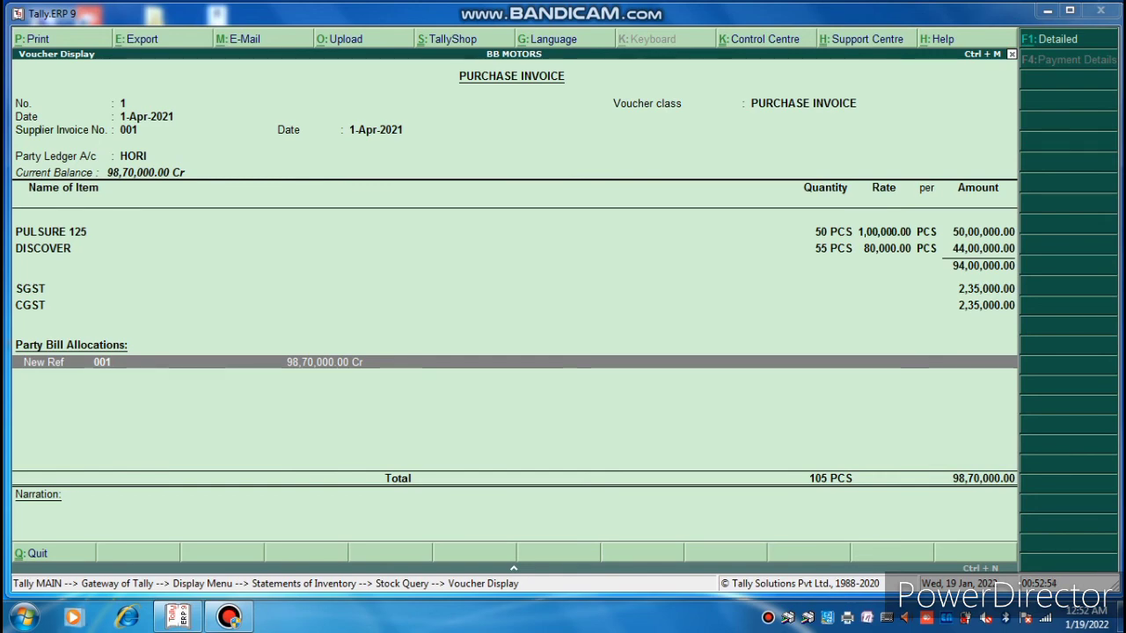
Open the Cash sale voucher from the DISCOVER stock query and print it as a Tax Invoice.
key(Escape)
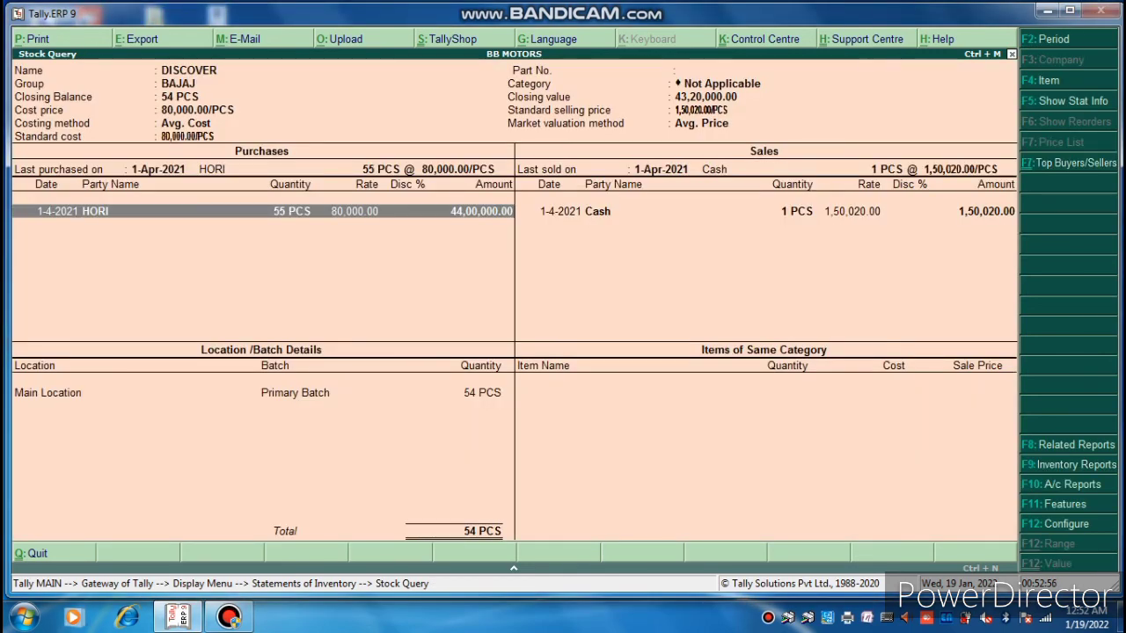
key(Right)
key(Return)
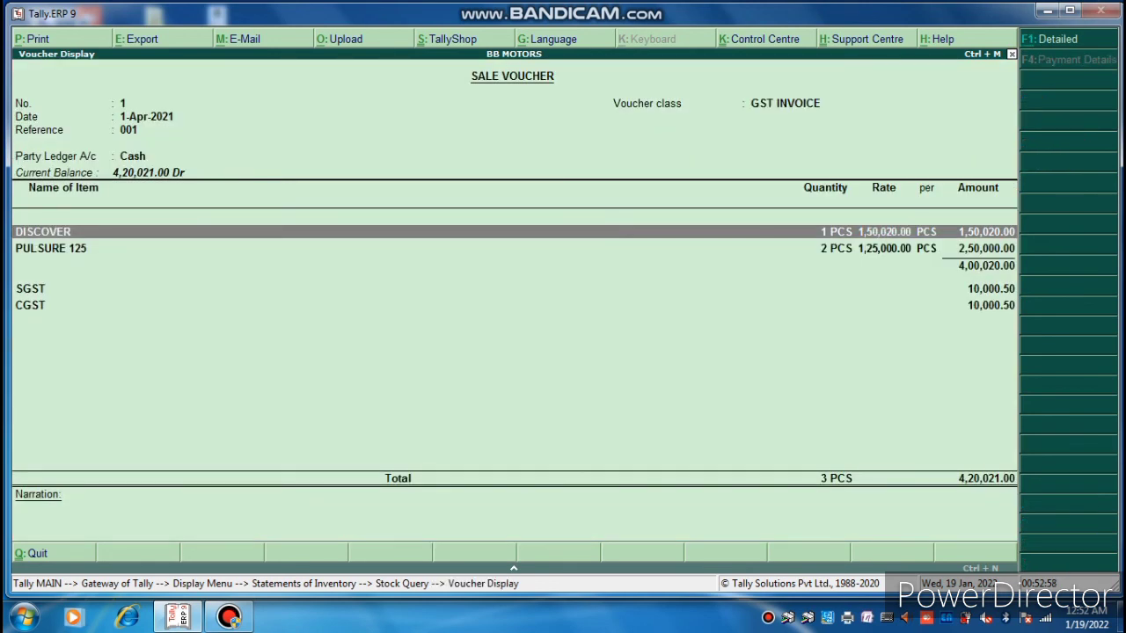
key(alt+p)
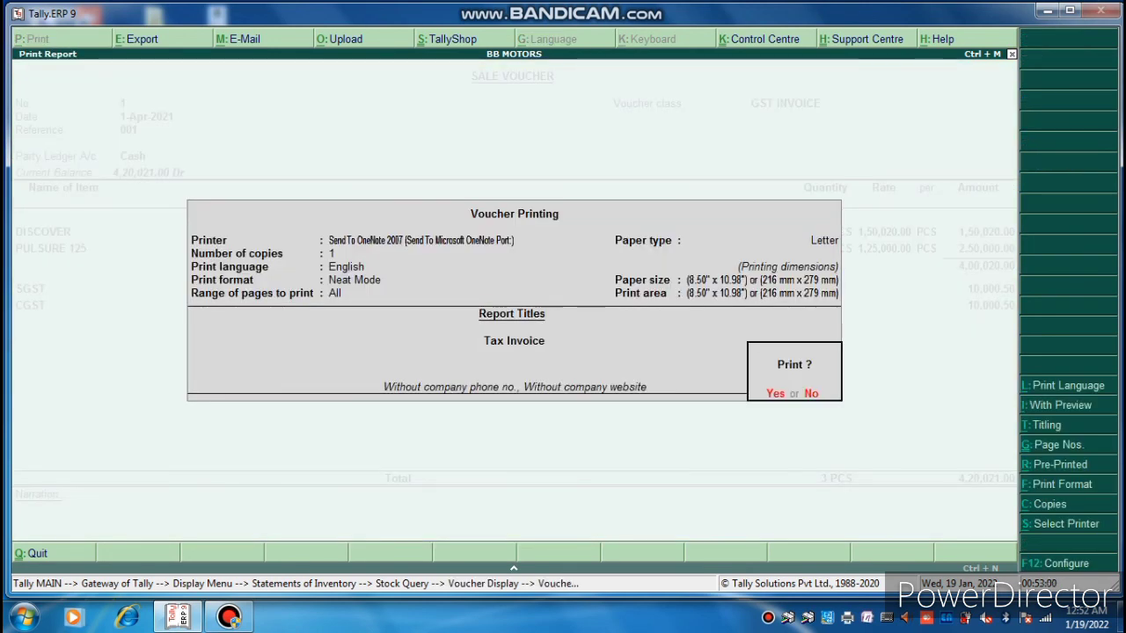
key(Return)
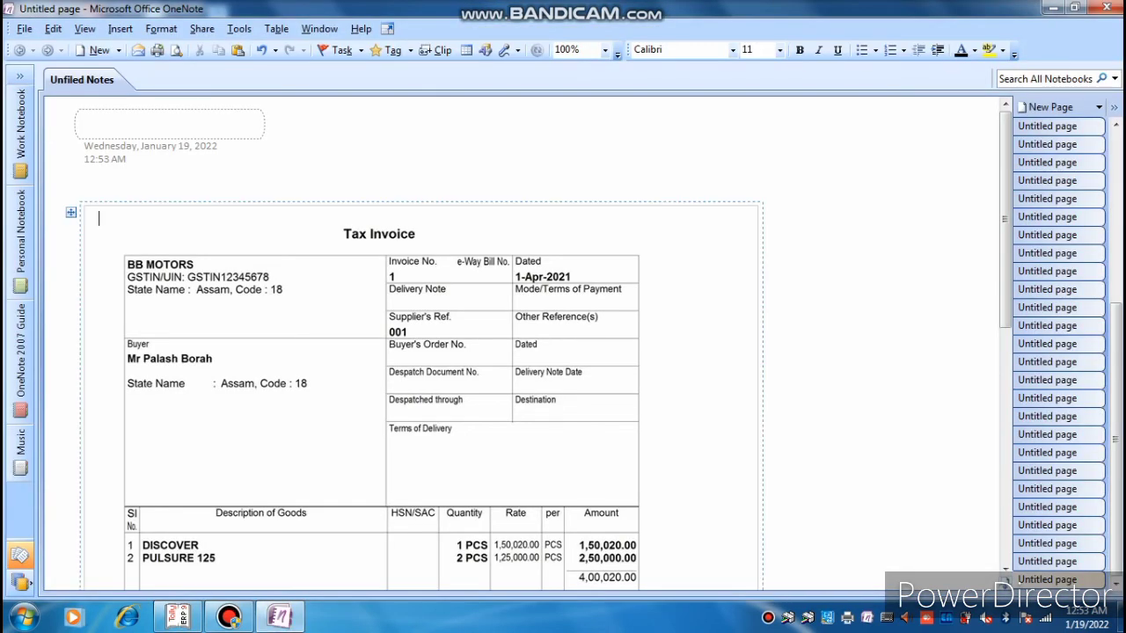
Review the OneNote Tax Invoice totalling 4,20,021.00, close it, and bring back the Bandicam recorder.
scroll(528, 352, down, 1)
scroll(422, 352, down, 1)
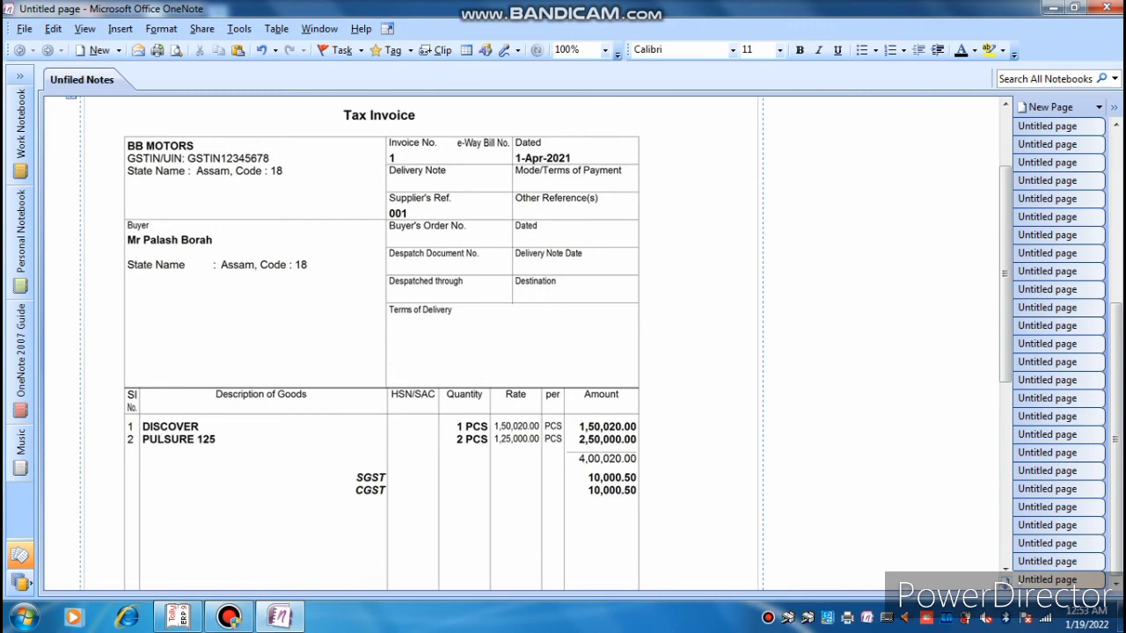
scroll(422, 352, down, 1)
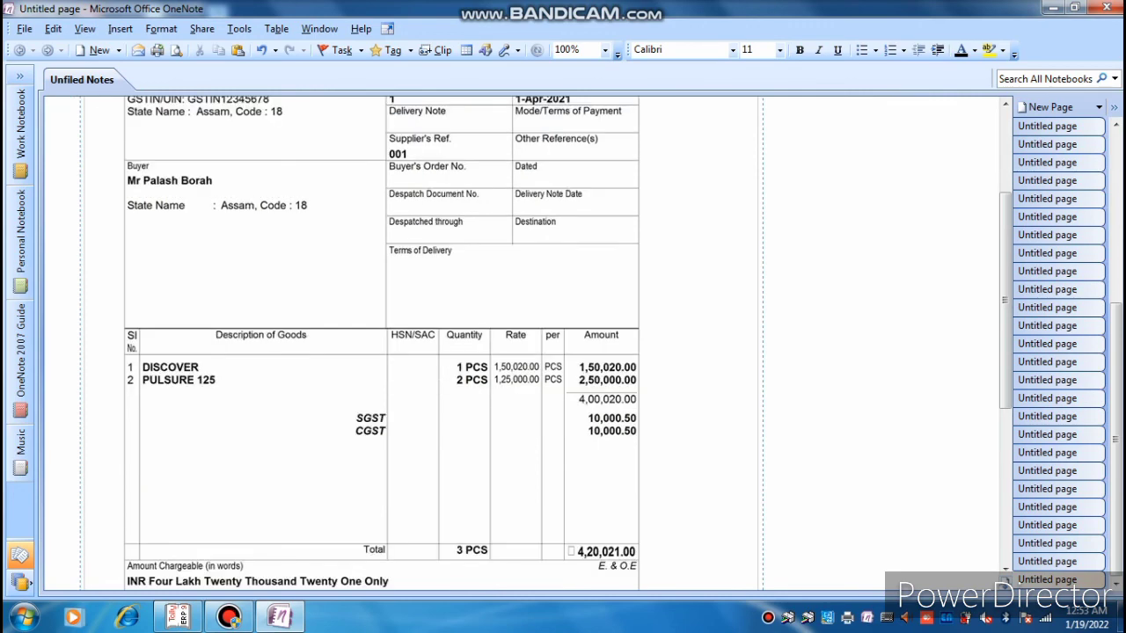
scroll(382, 344, down, 5)
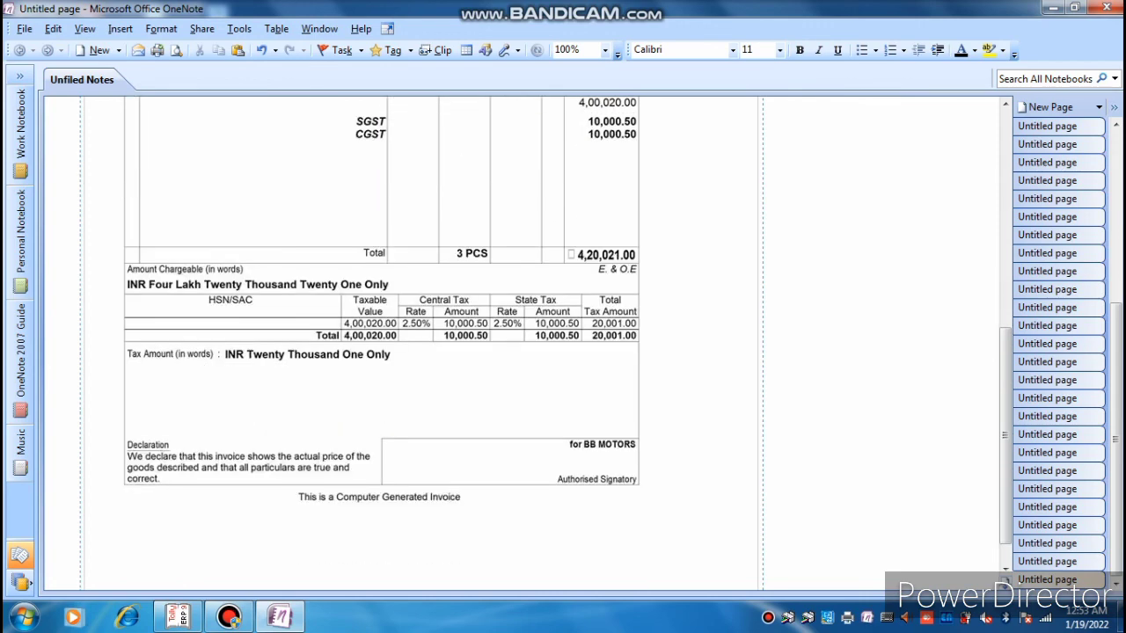
scroll(382, 344, up, 7)
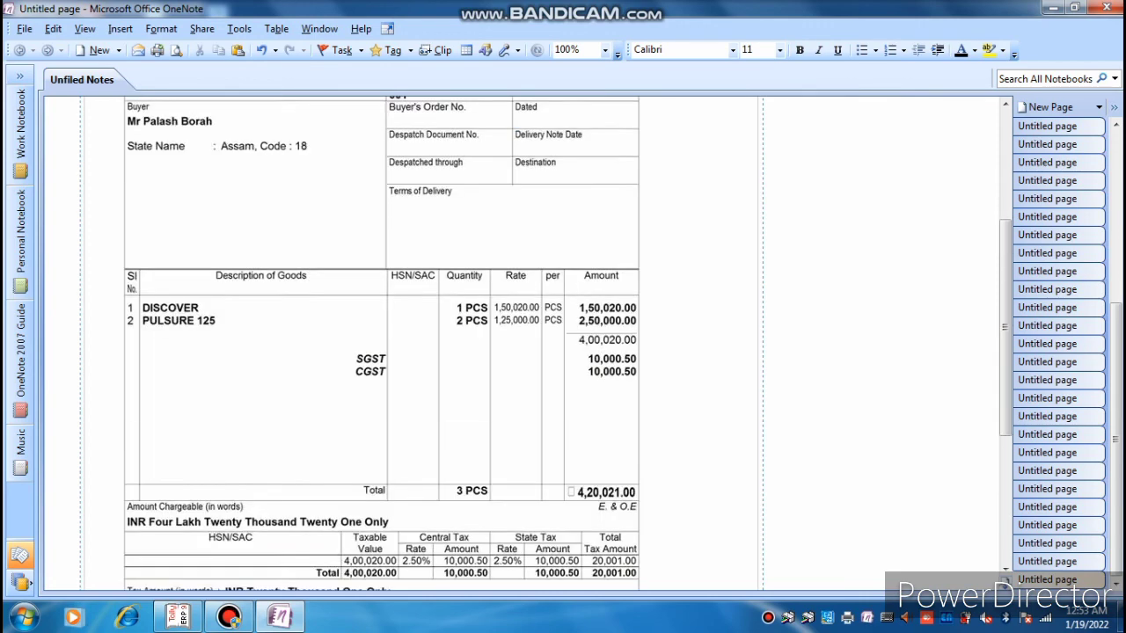
click(1107, 8)
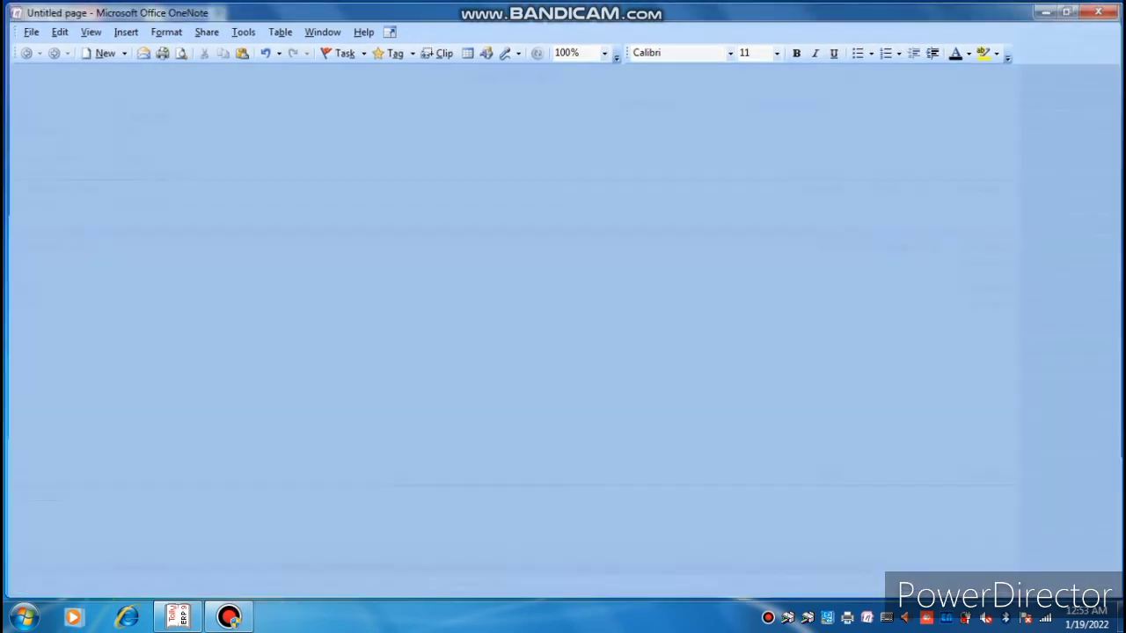
click(228, 617)
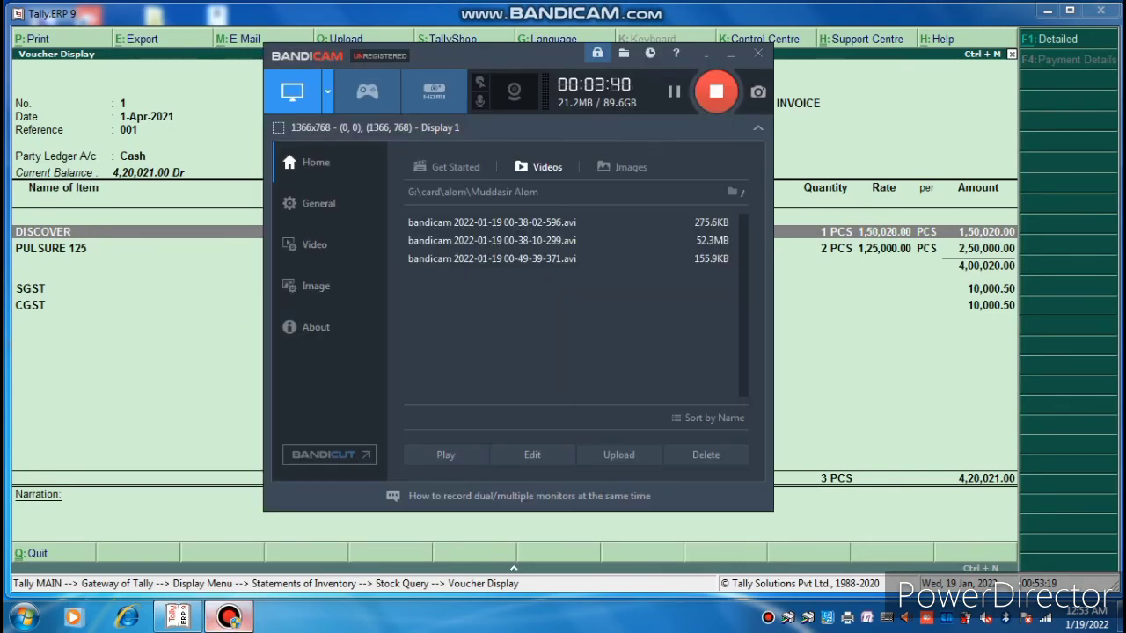